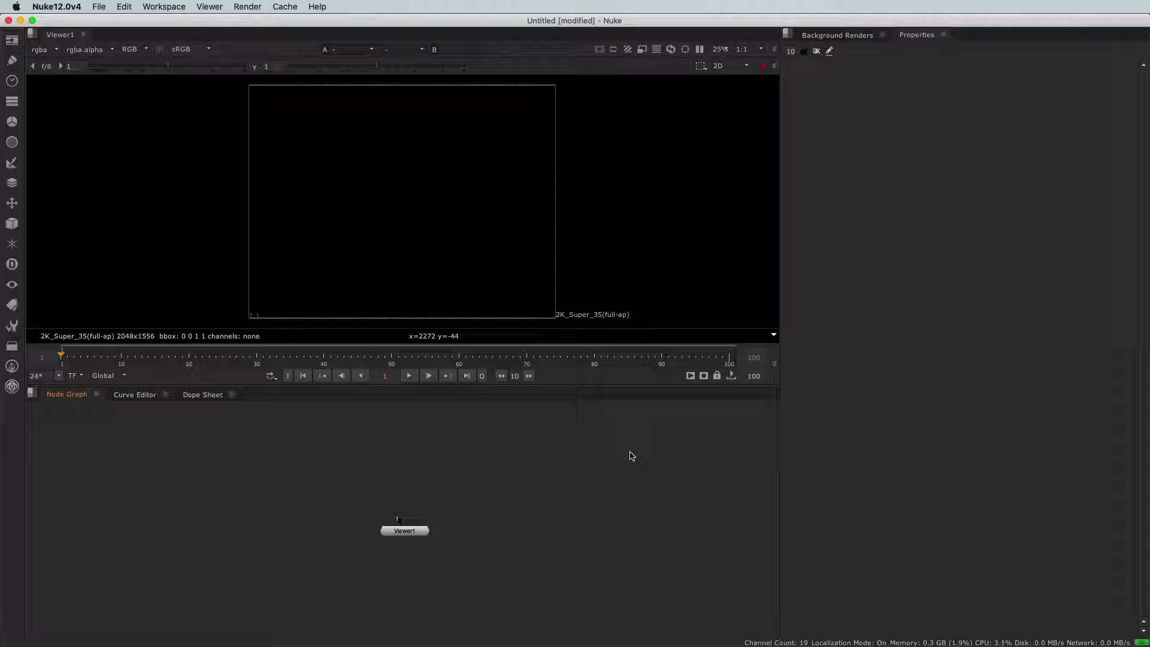
In the project settings, set the frame range to 1001–1100 and lock the range.
middle_drag(503, 485, 510, 510)
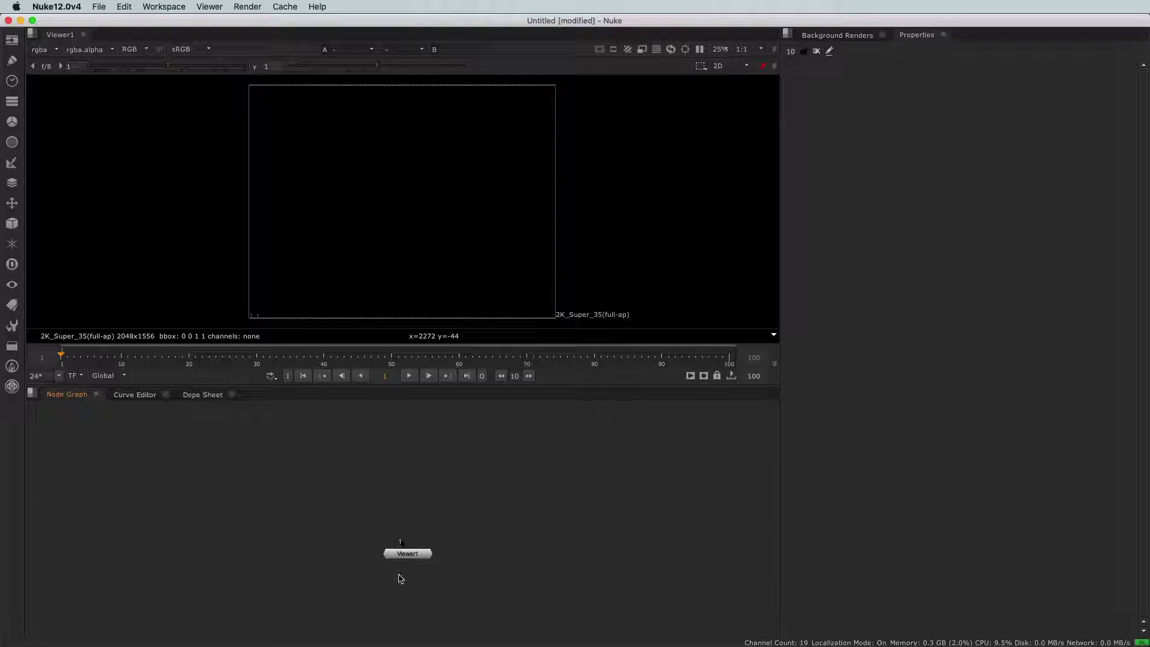
click(124, 7)
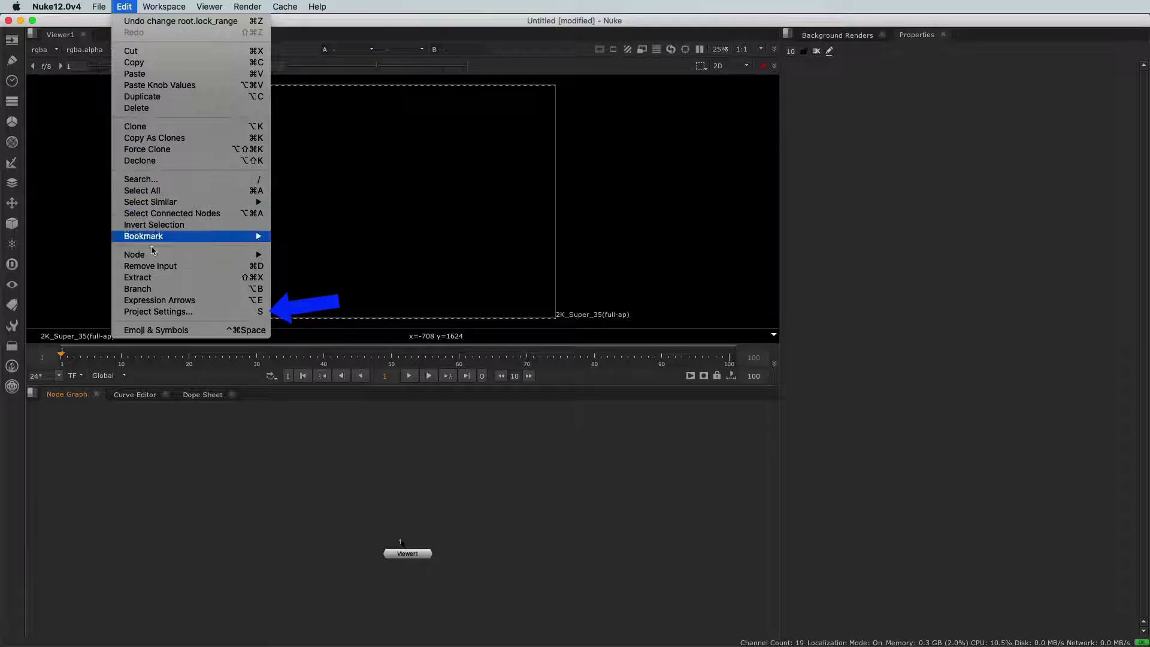
click(167, 316)
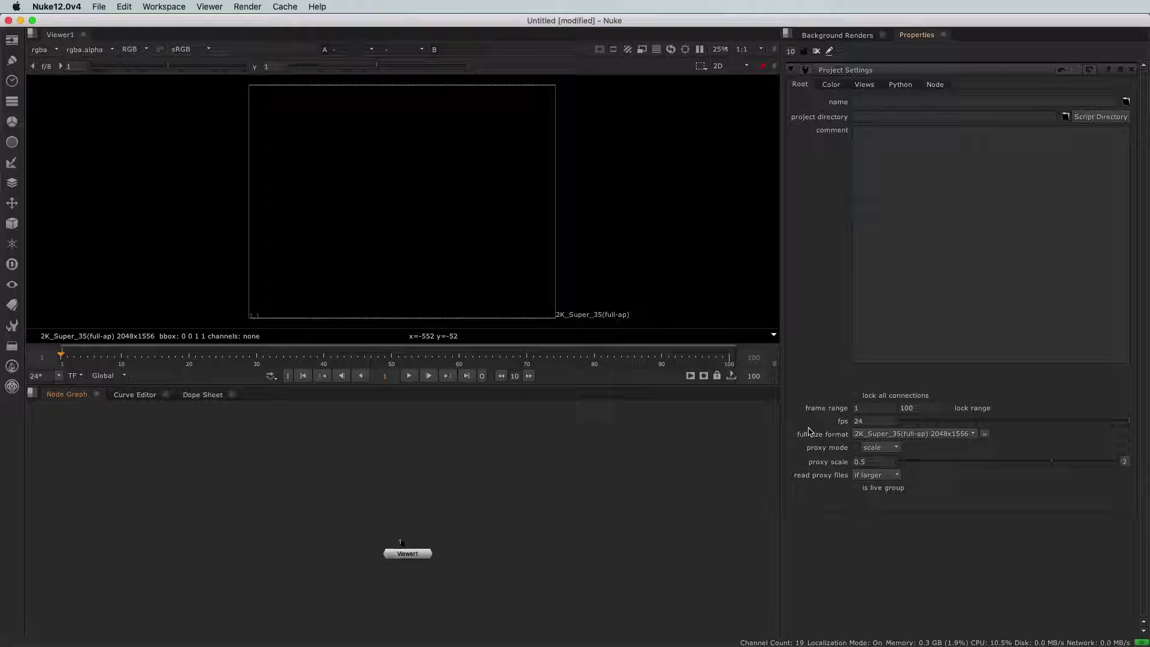
click(867, 408)
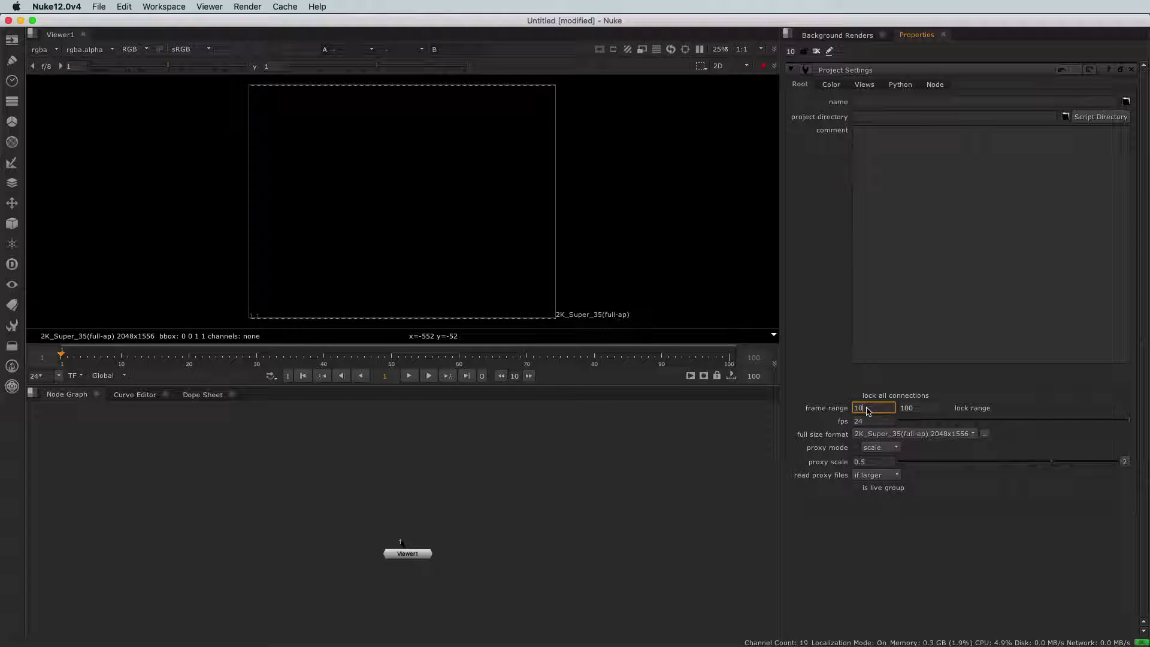
click(920, 409)
double_click(923, 409)
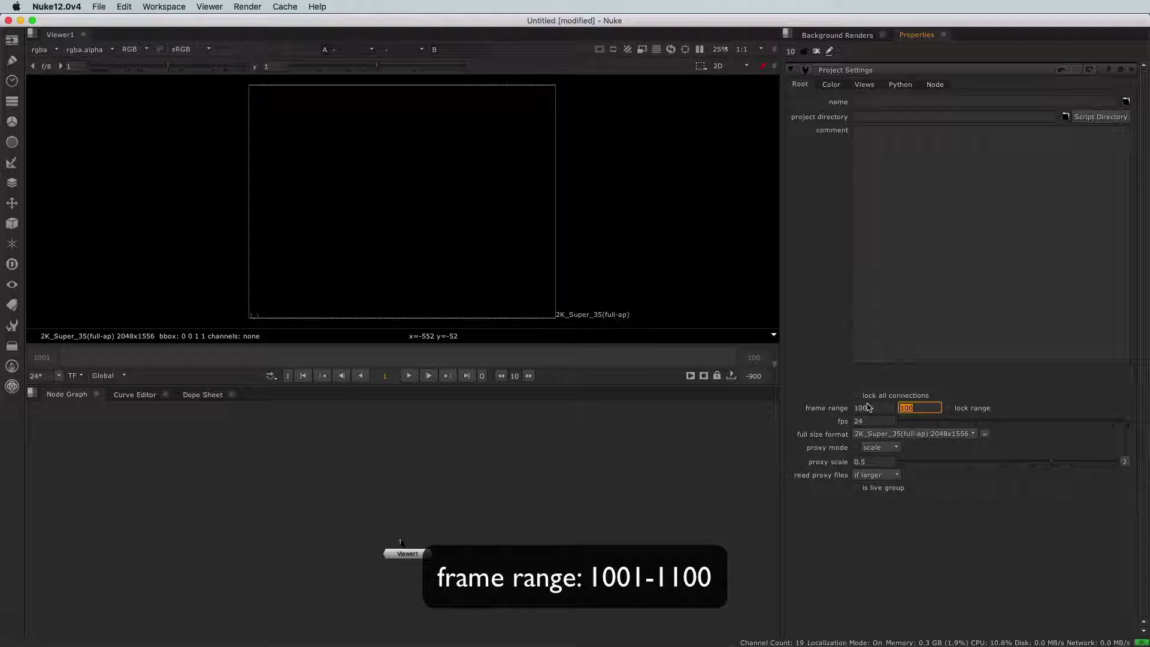
text(1)
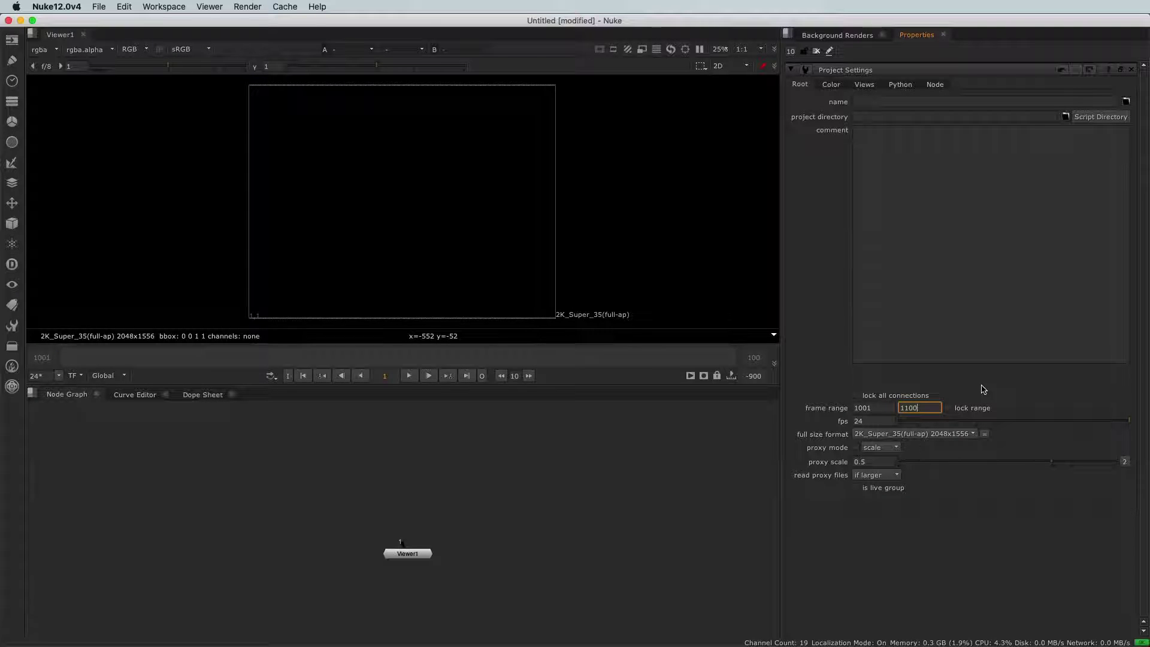
click(955, 408)
click(948, 409)
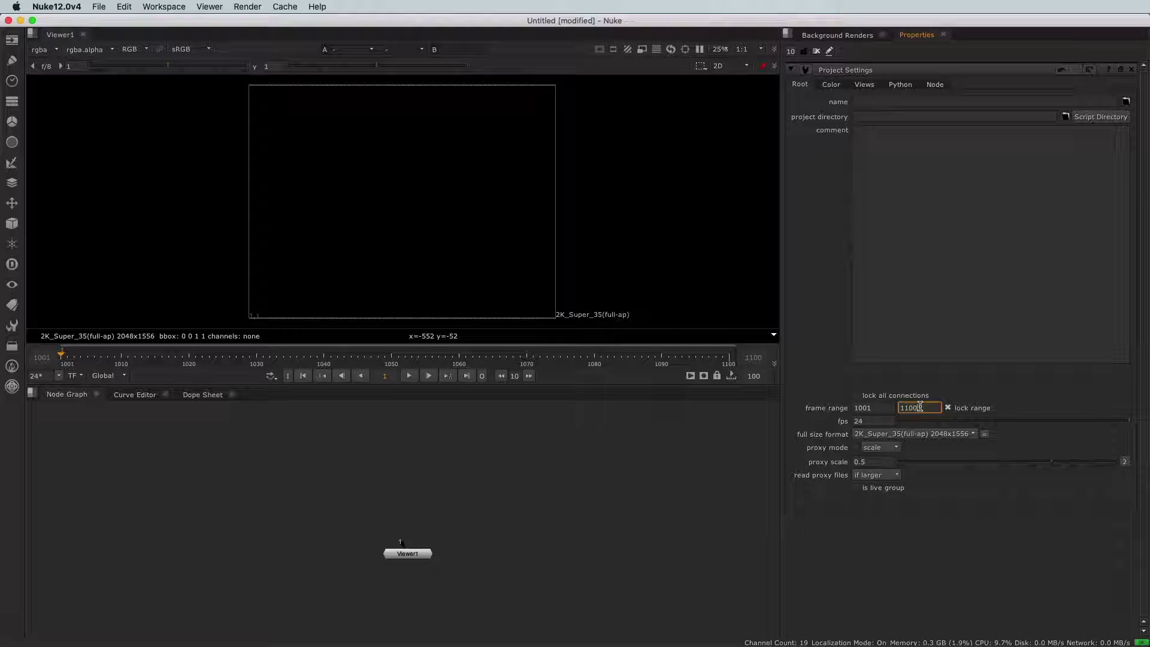
click(885, 404)
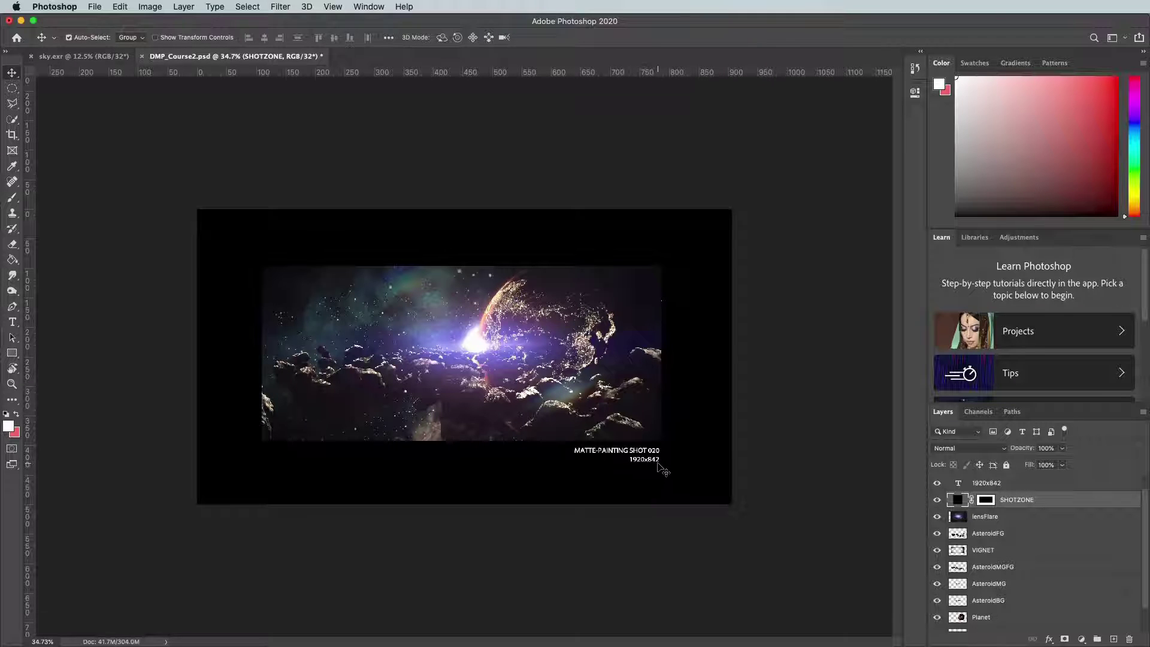
Switch back to Nuke, create a full size format named anamorphicHD at 1920 by 842, and close the project settings.
key(super)
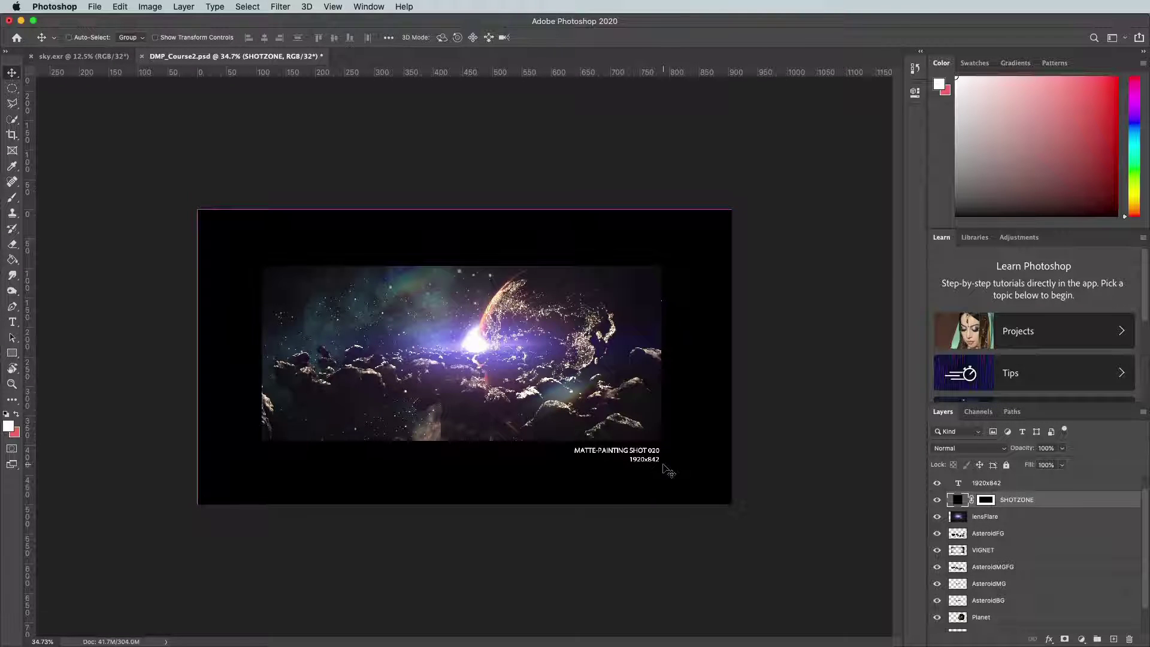
key(super+Tab)
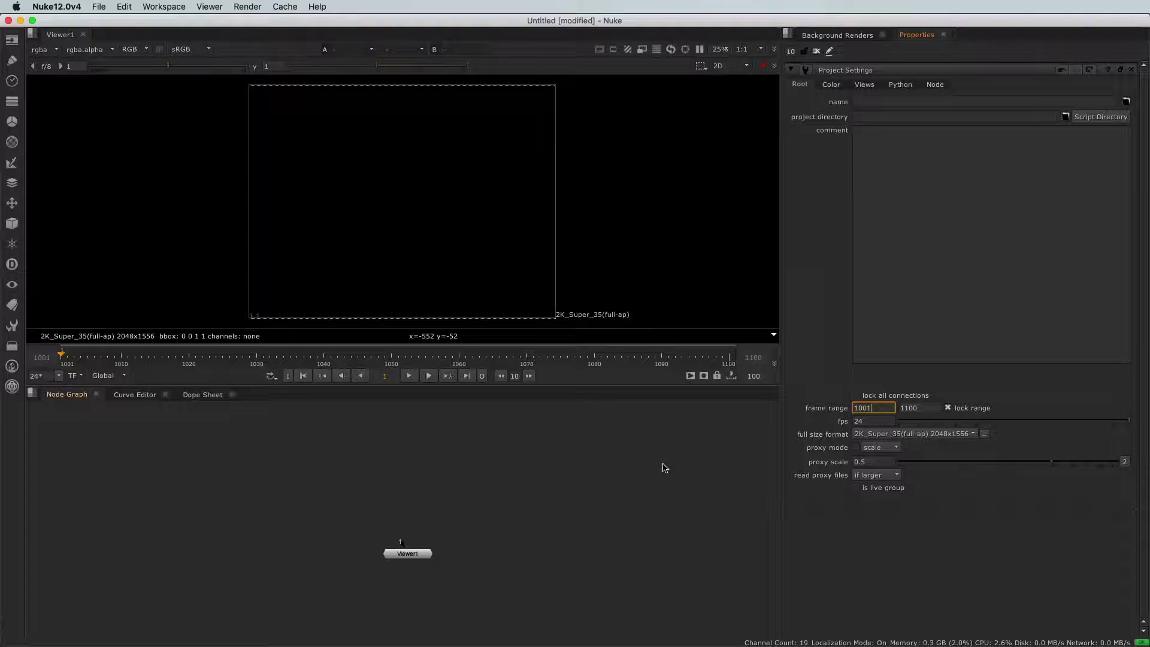
click(911, 435)
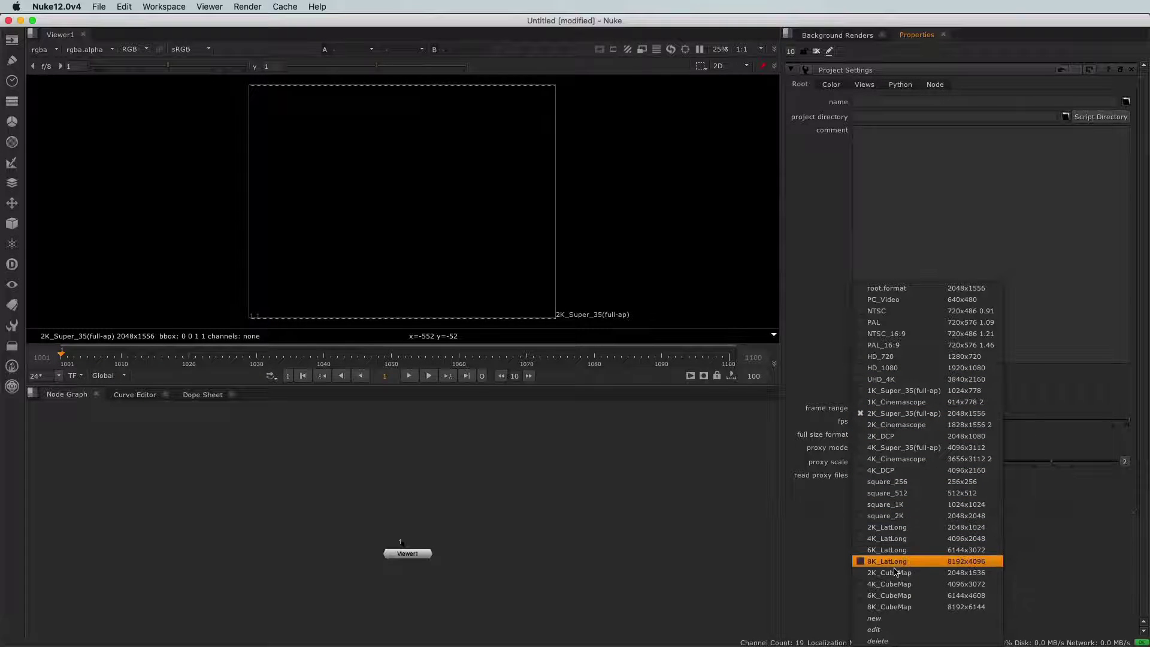
click(896, 619)
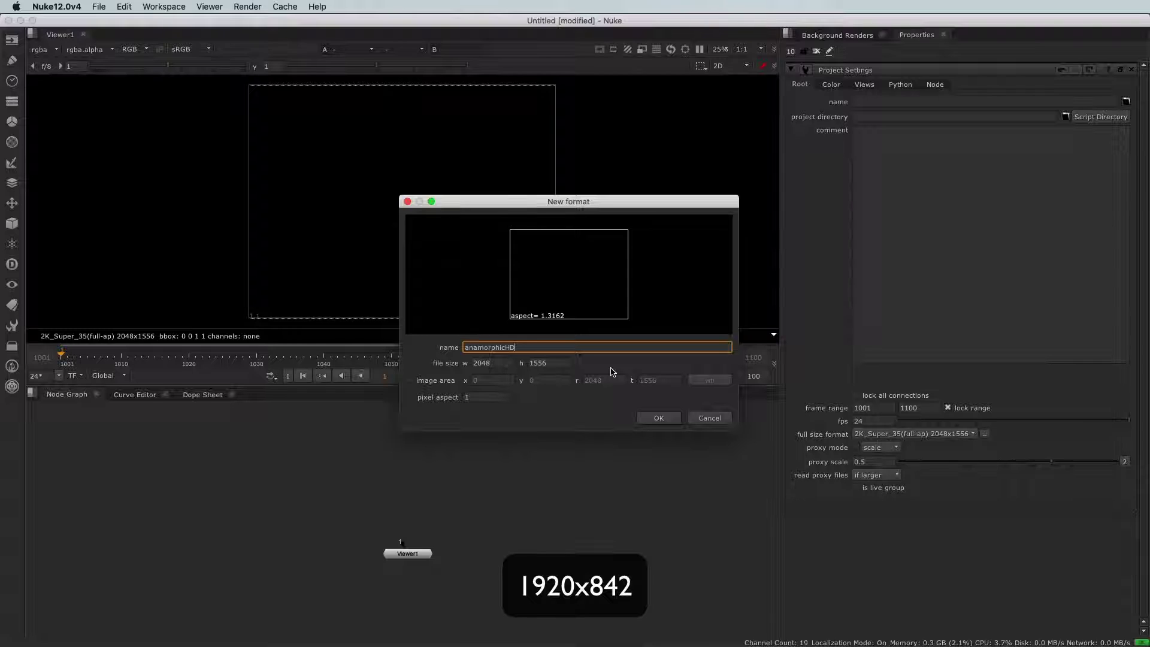
click(502, 367)
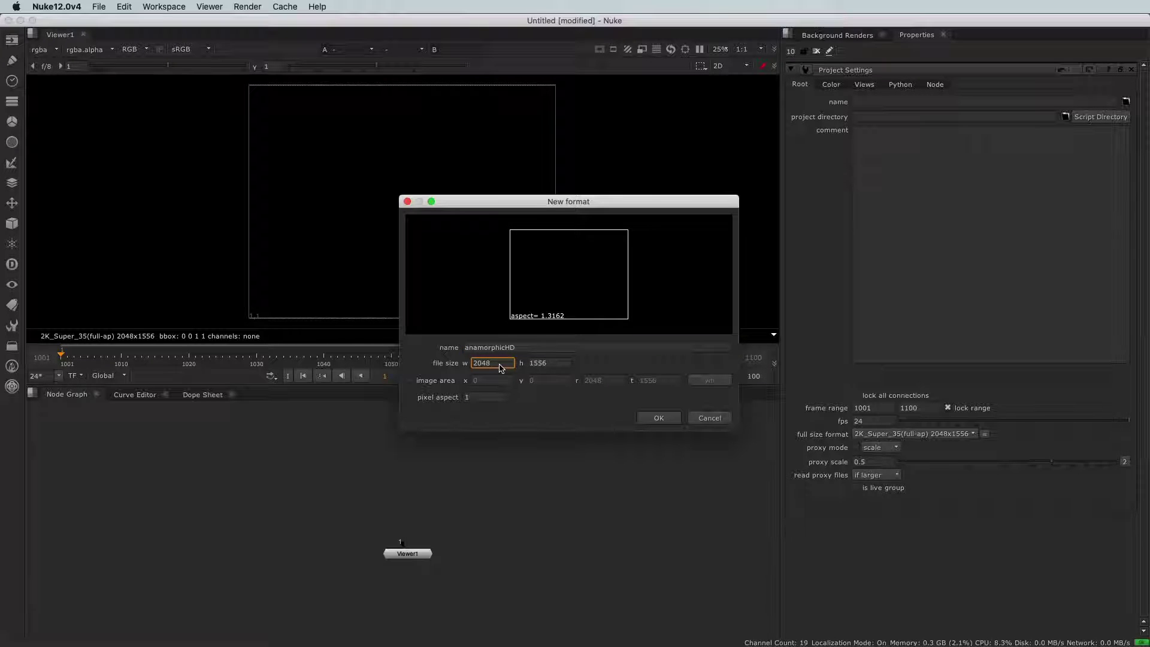
drag(476, 363, 453, 363)
text(19)
key(Tab)
text(8)
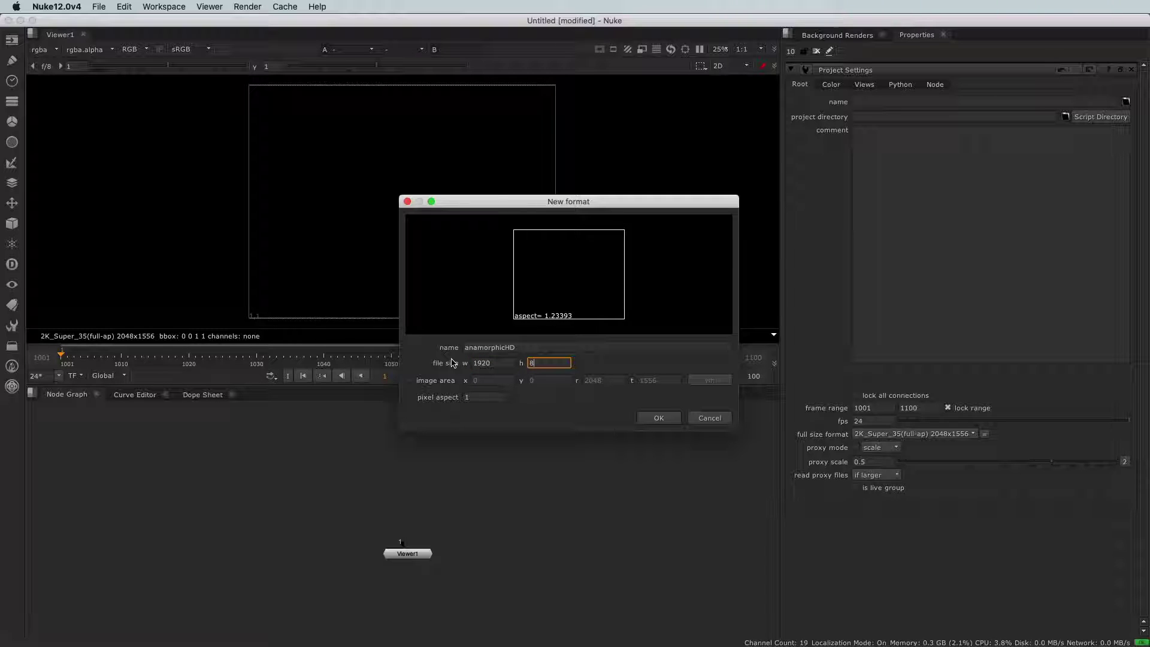
click(653, 420)
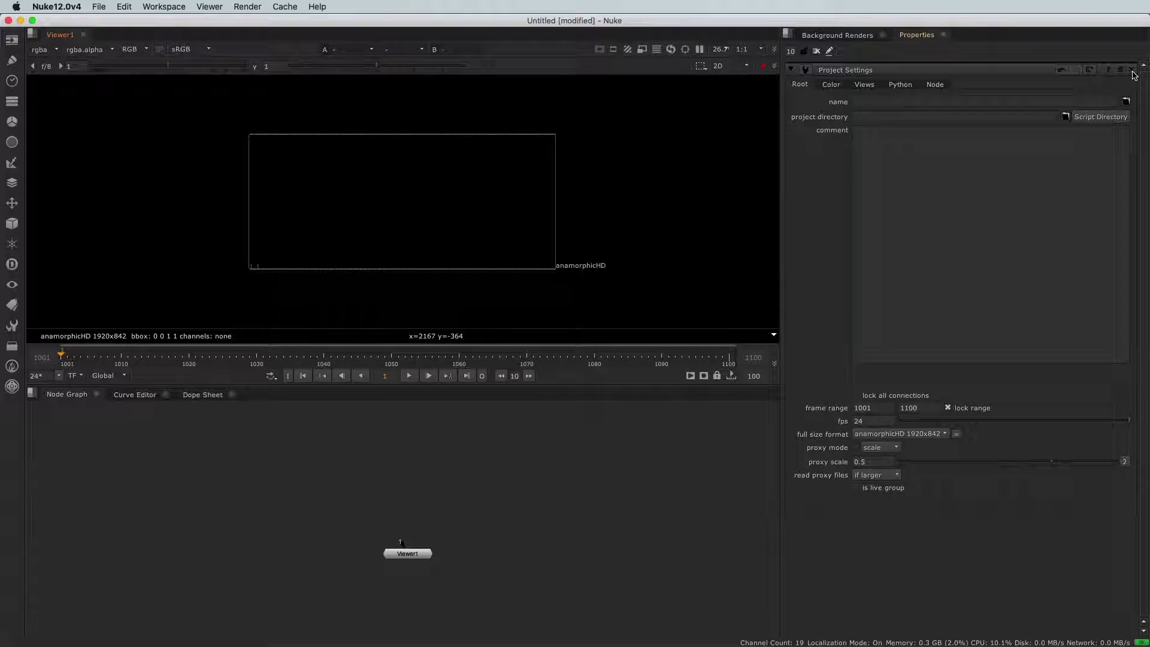
click(1131, 70)
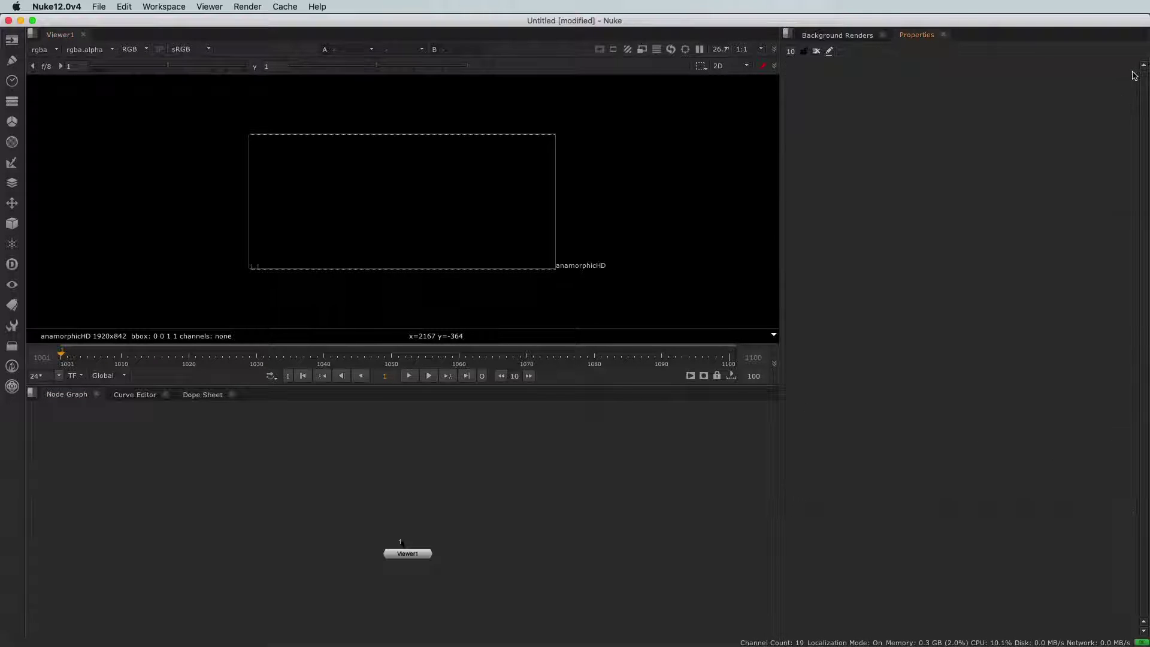
Add a Cube geometry node to the node graph and place it above the viewer node.
click(625, 476)
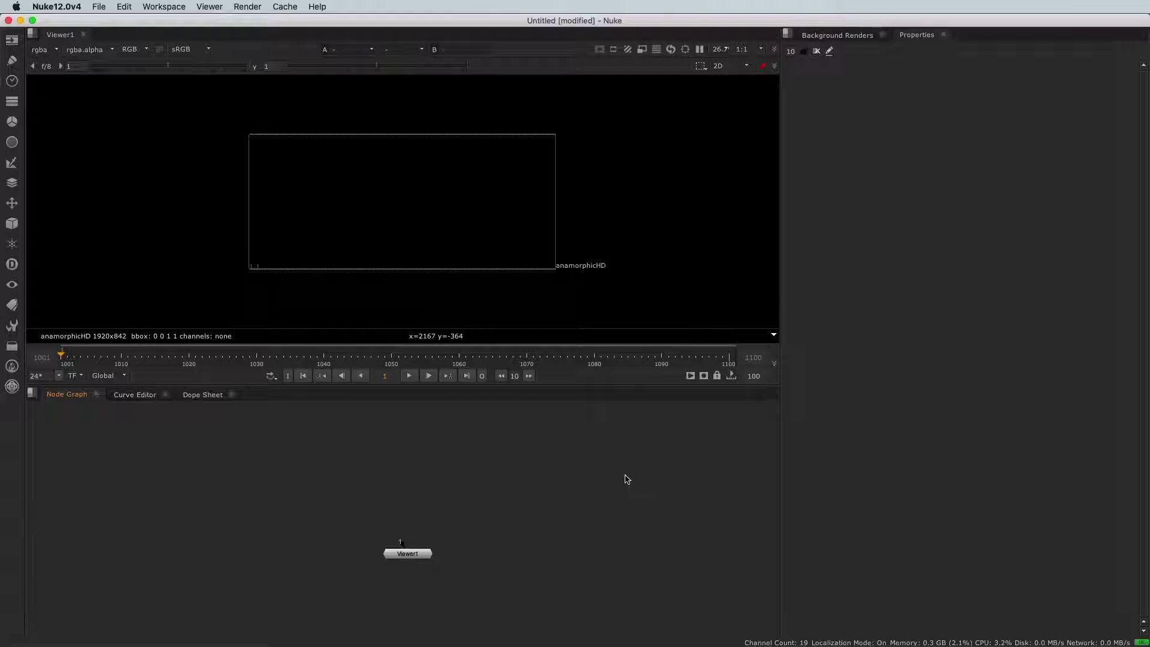
scroll(373, 486, up, 3)
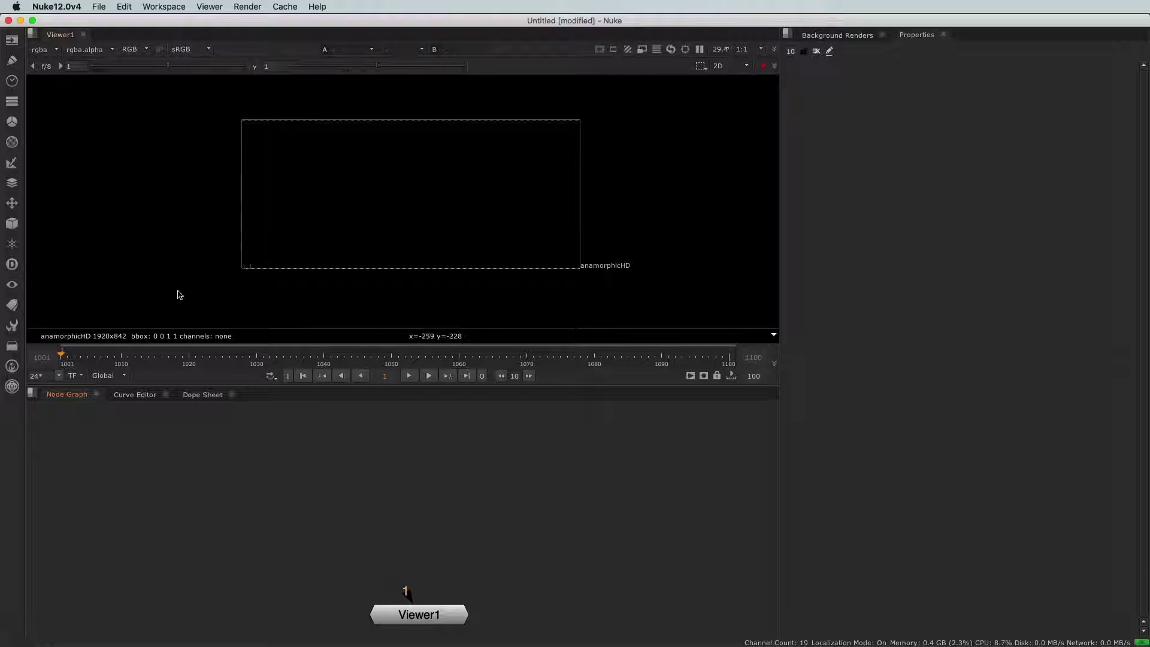
click(12, 223)
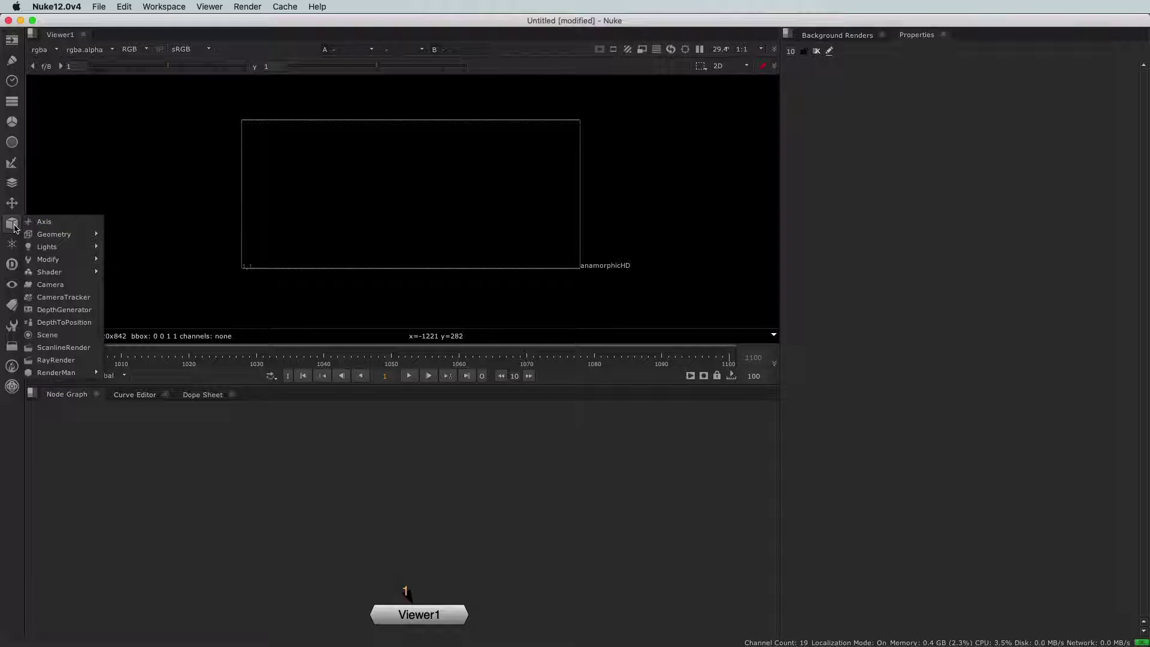
mouse_move(48, 259)
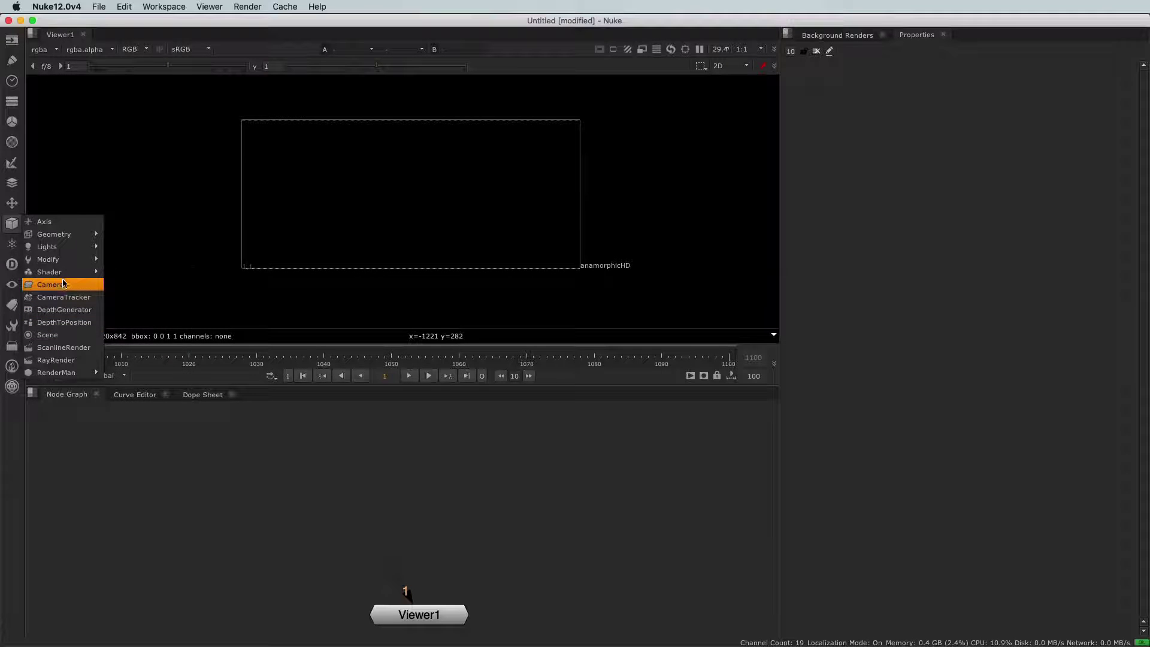
mouse_move(80, 236)
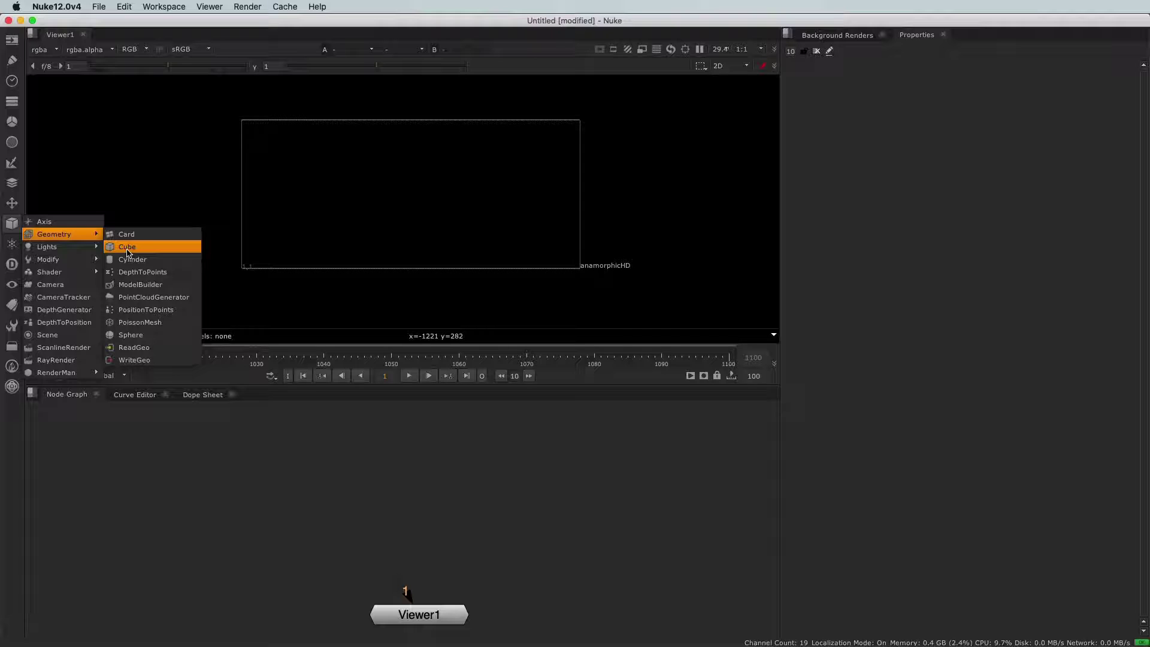
click(128, 253)
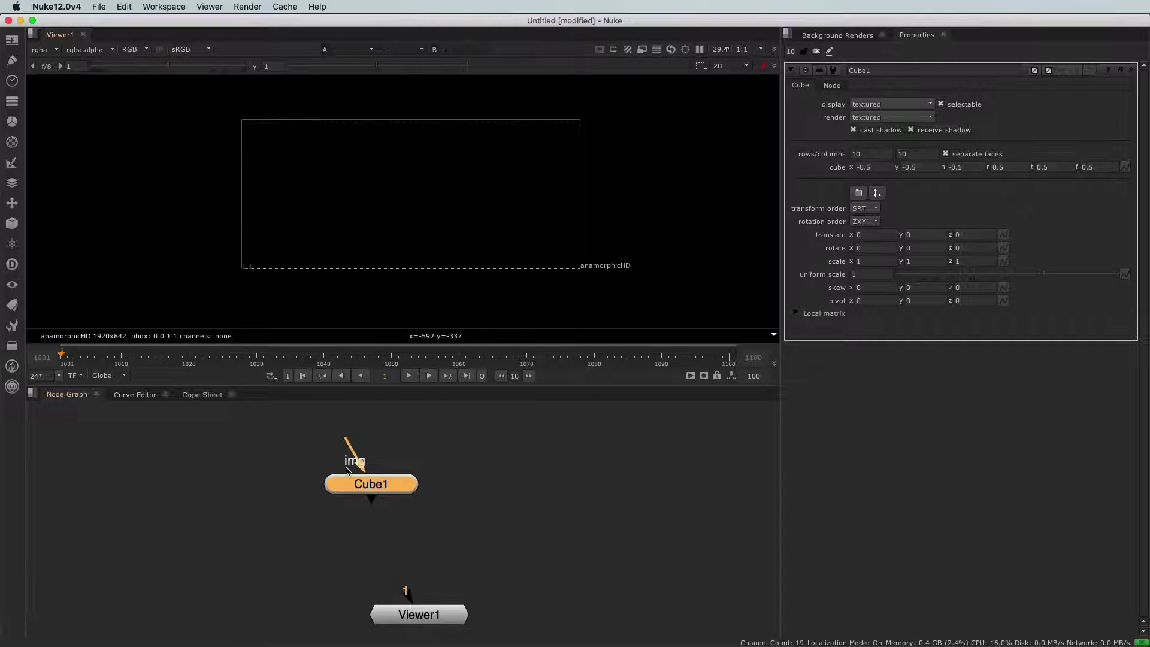
drag(367, 499, 472, 497)
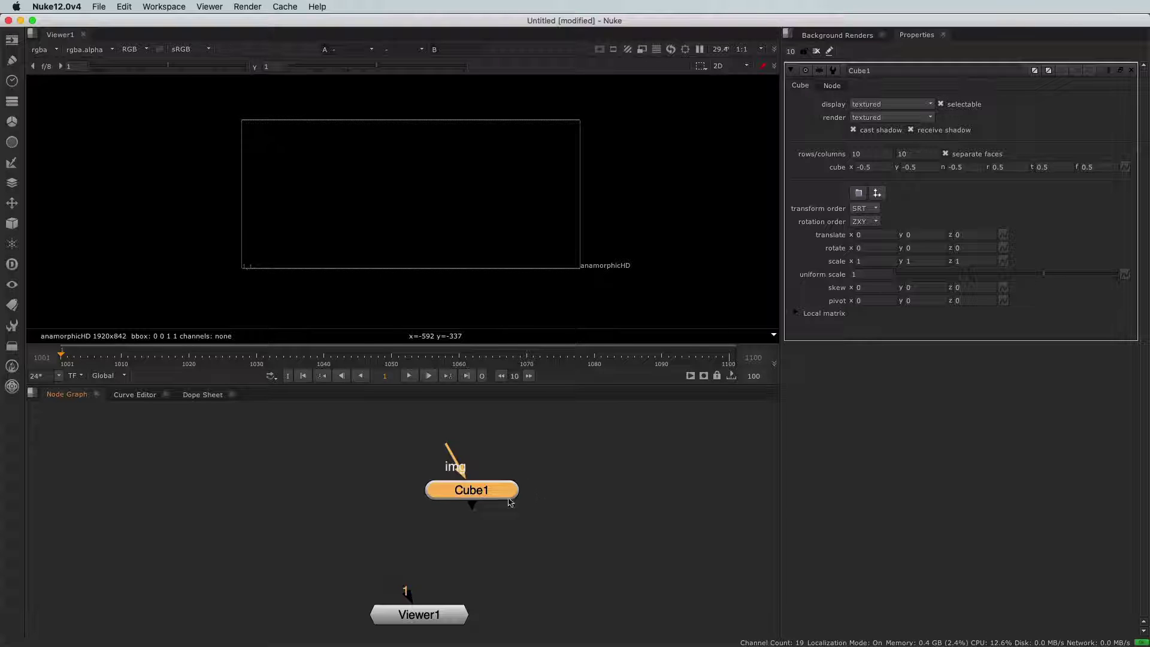
Add a Transform node beside the cube node to compare their shapes, and delete the Transform node.
click(287, 482)
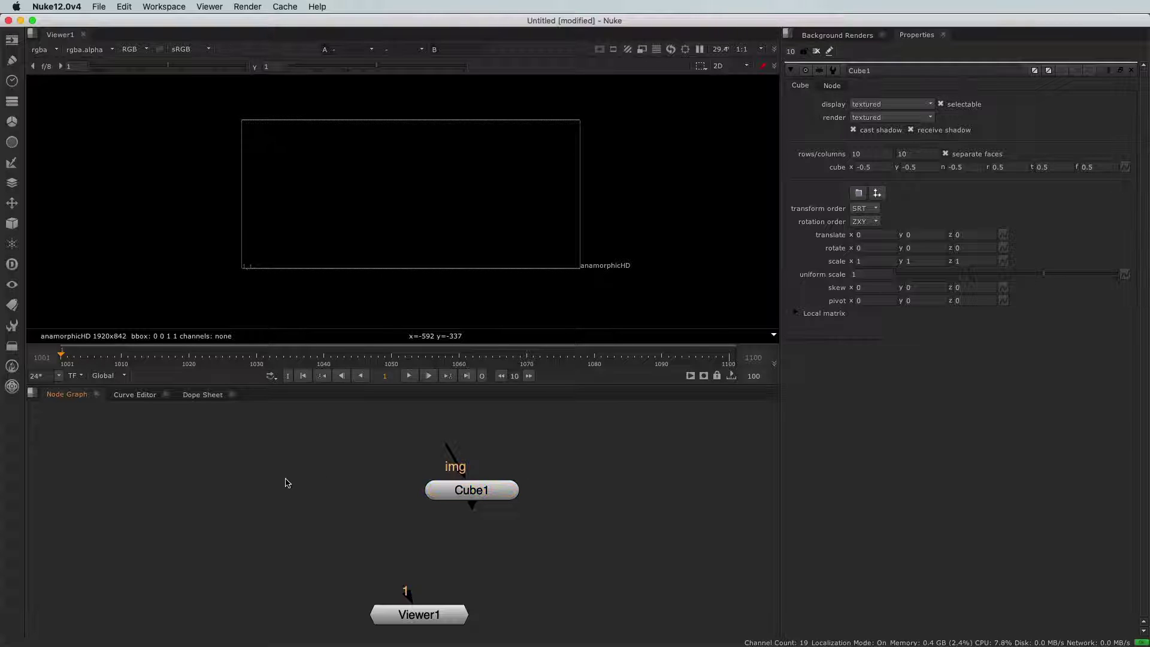
key(t)
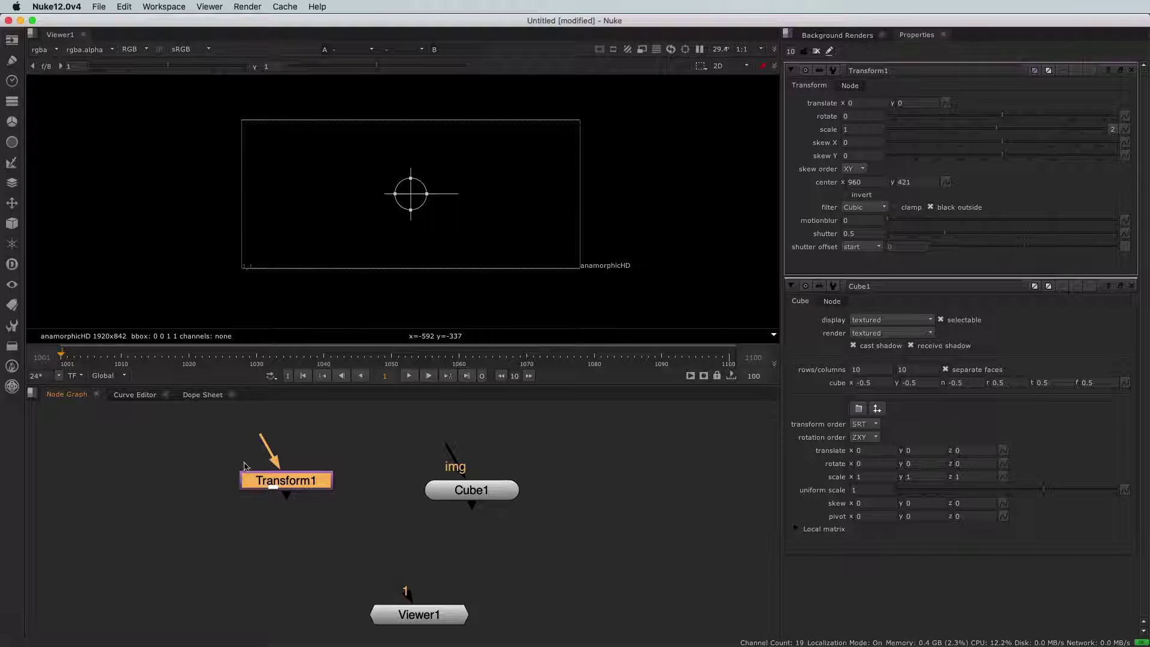
drag(270, 486, 271, 493)
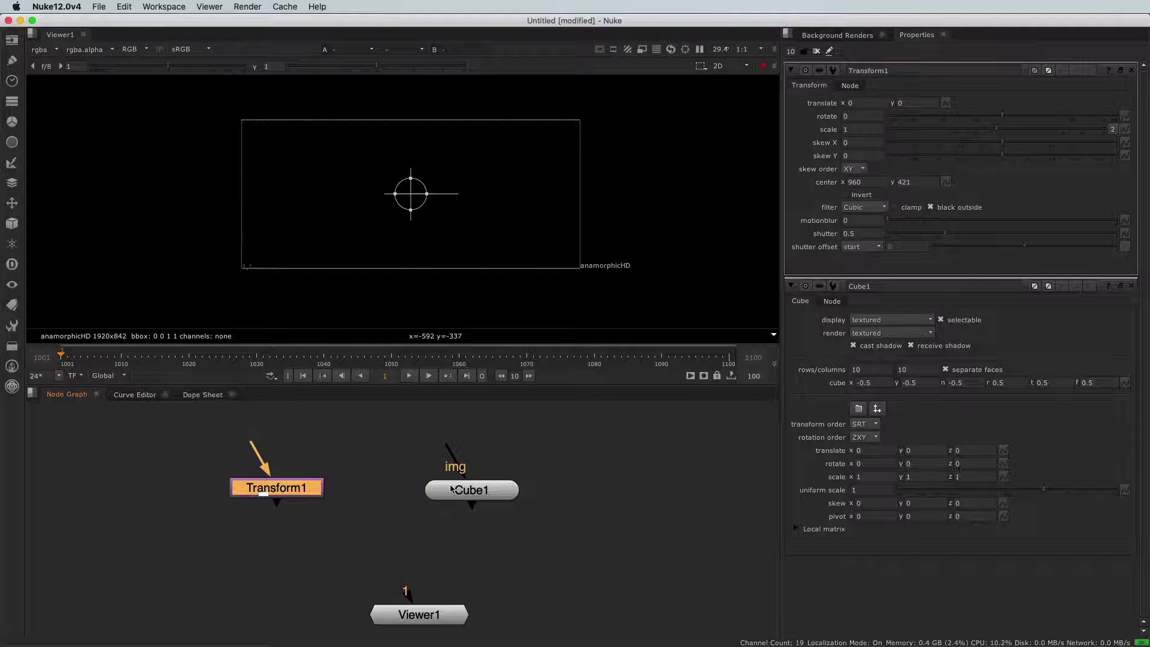
click(451, 488)
click(314, 489)
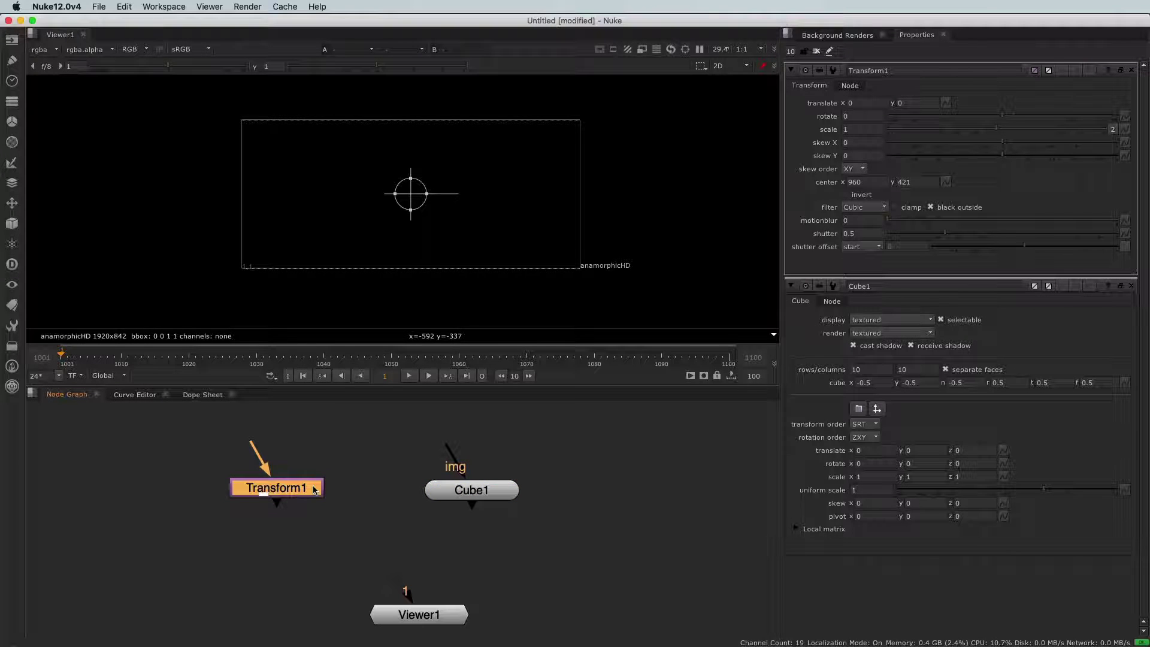
key(Delete)
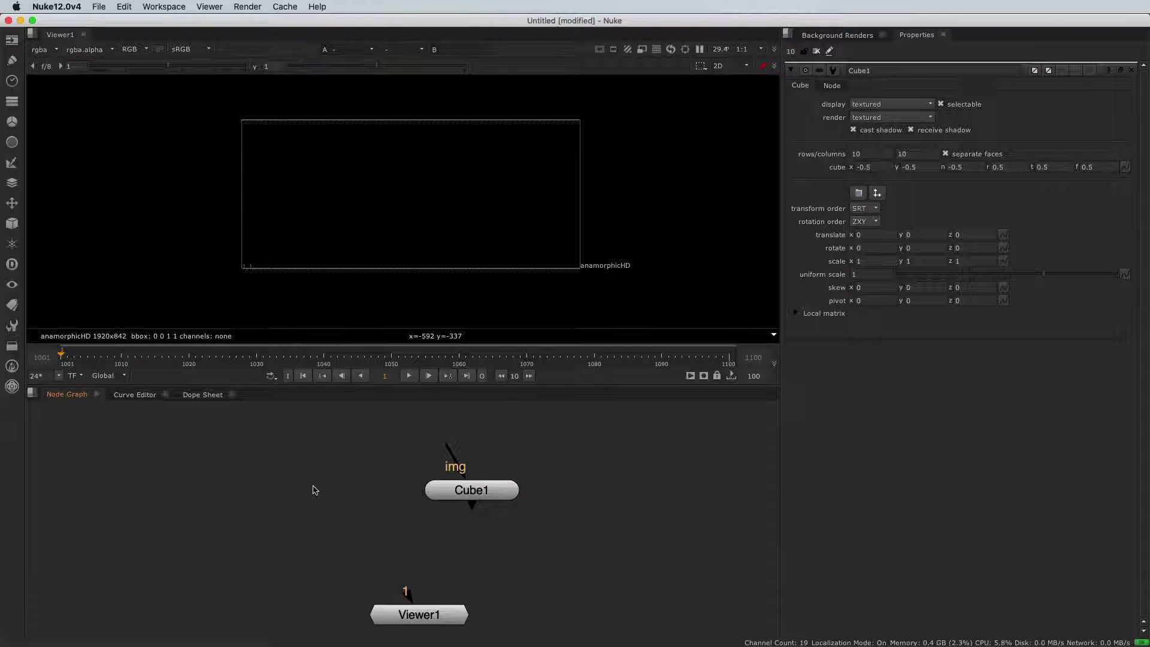
Reposition the cube node and connect the viewer to it.
drag(497, 494, 466, 488)
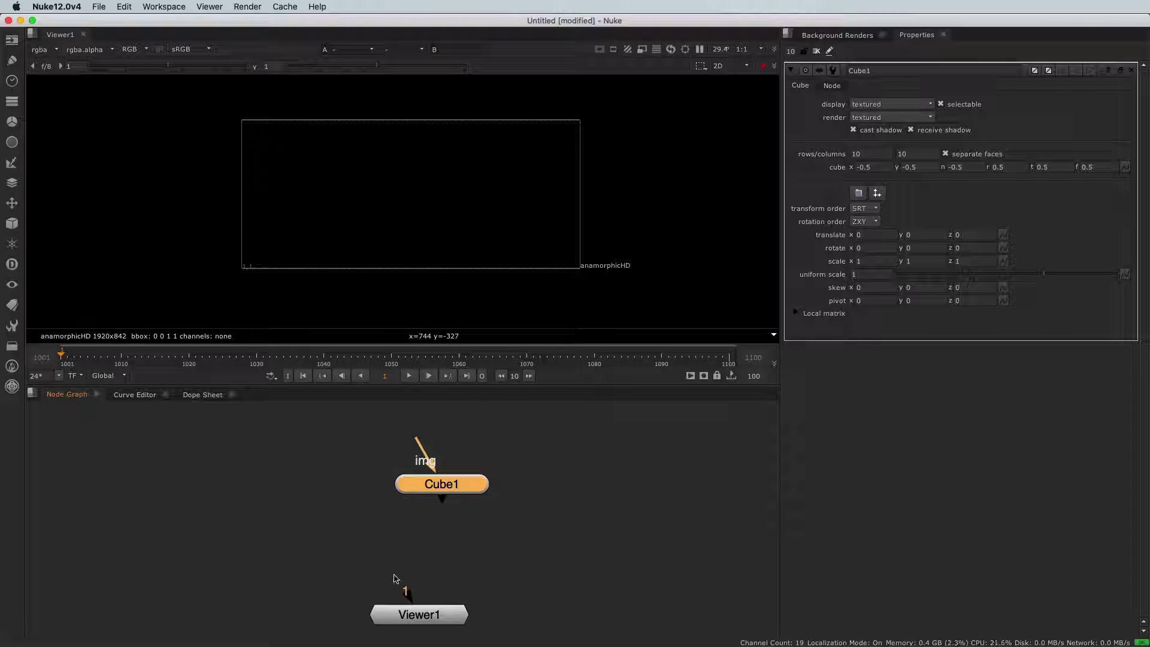
drag(406, 592, 418, 491)
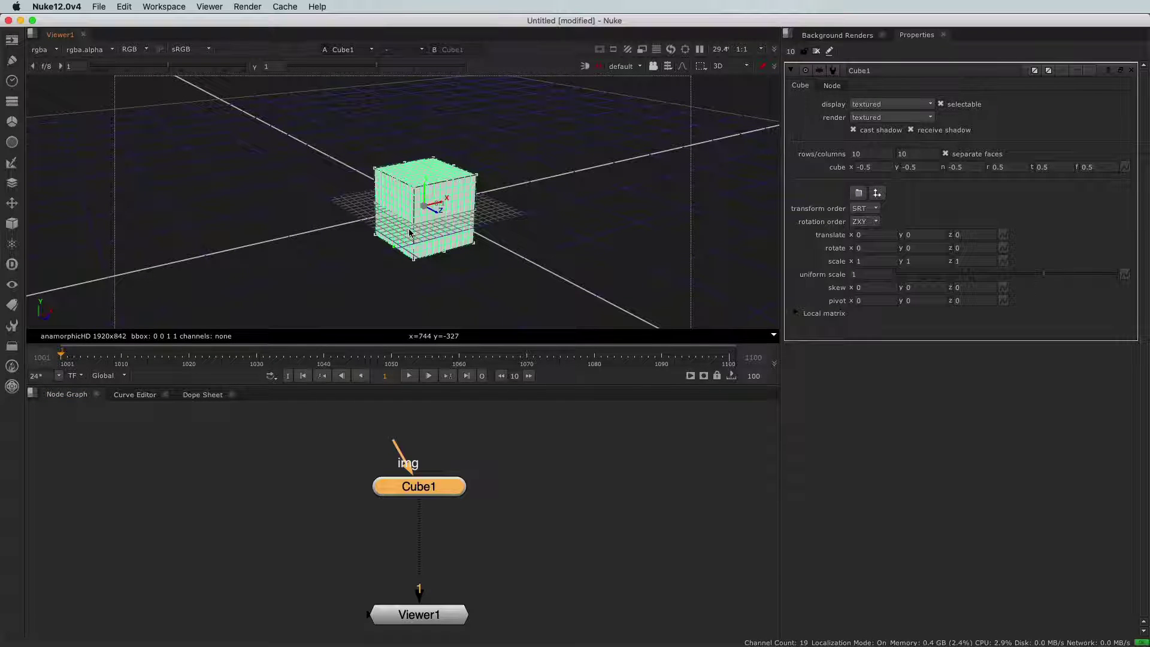
Examine the cube in the right-side, top and perspective 3D views, orbiting around it in perspective.
click(735, 69)
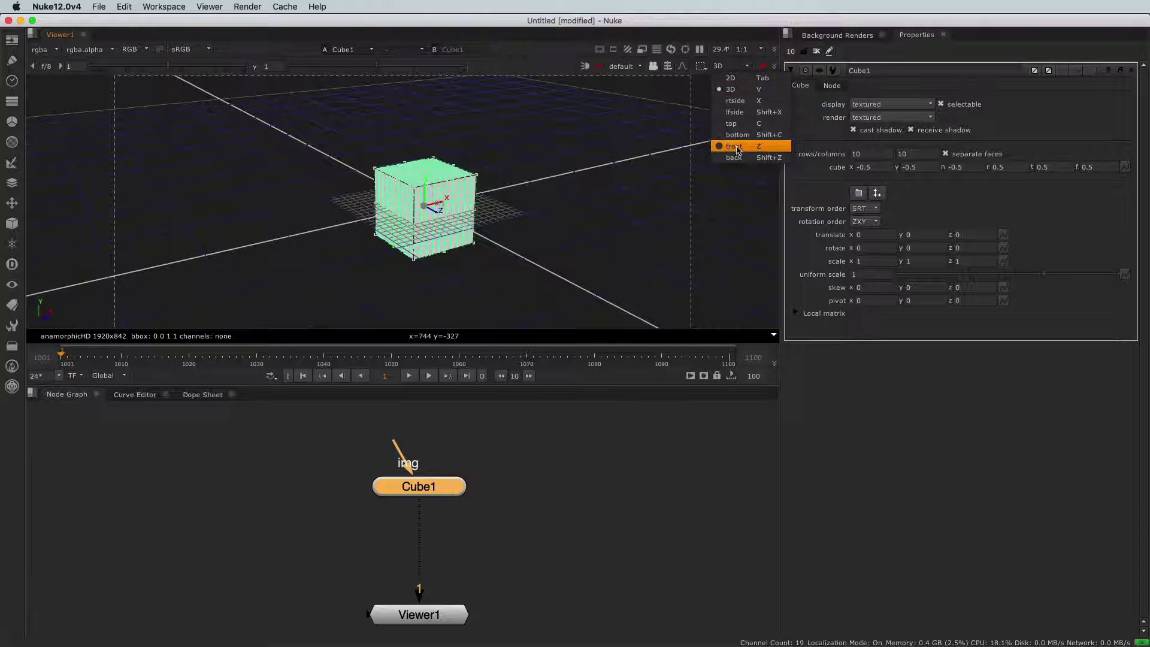
click(743, 101)
click(732, 69)
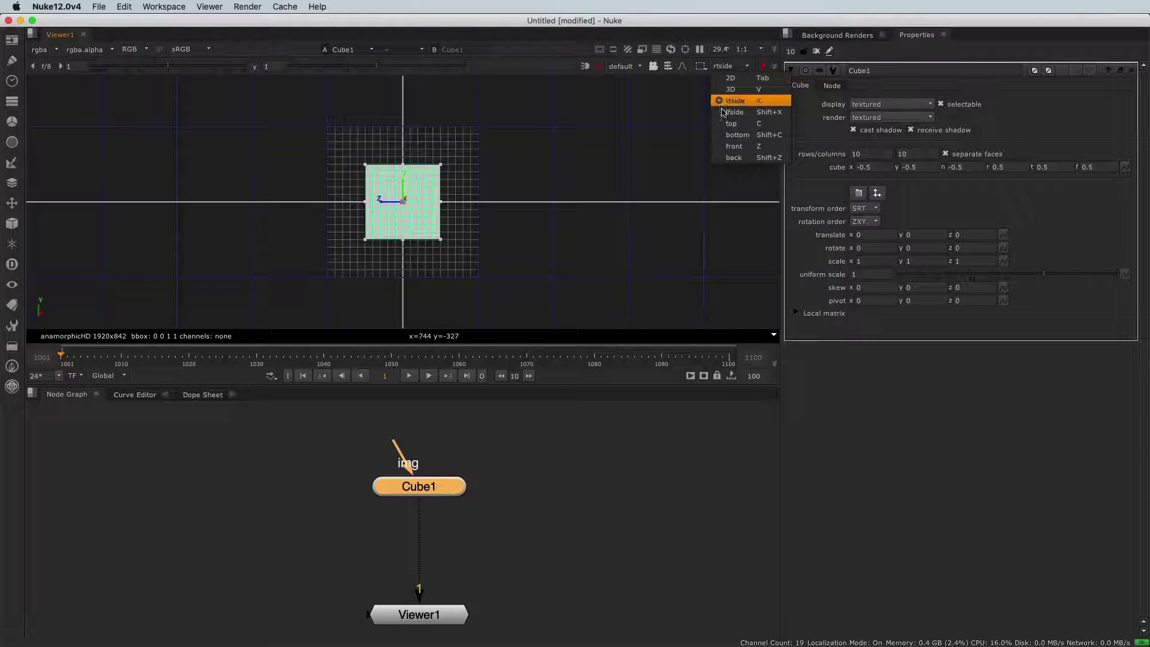
click(733, 121)
click(731, 69)
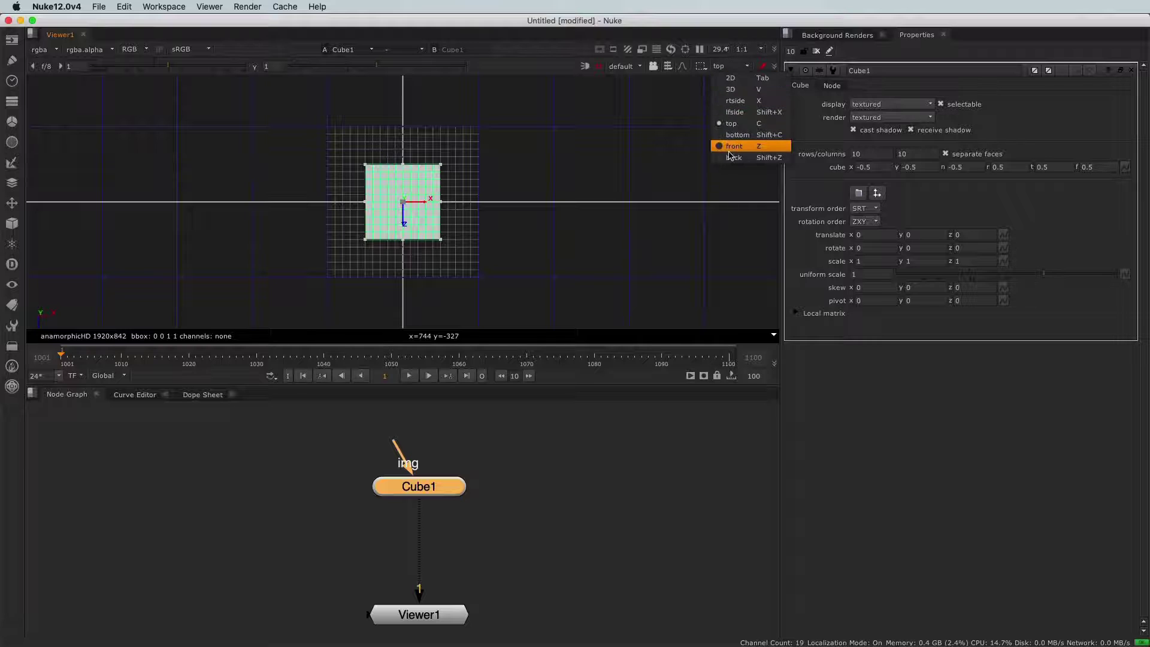
click(735, 90)
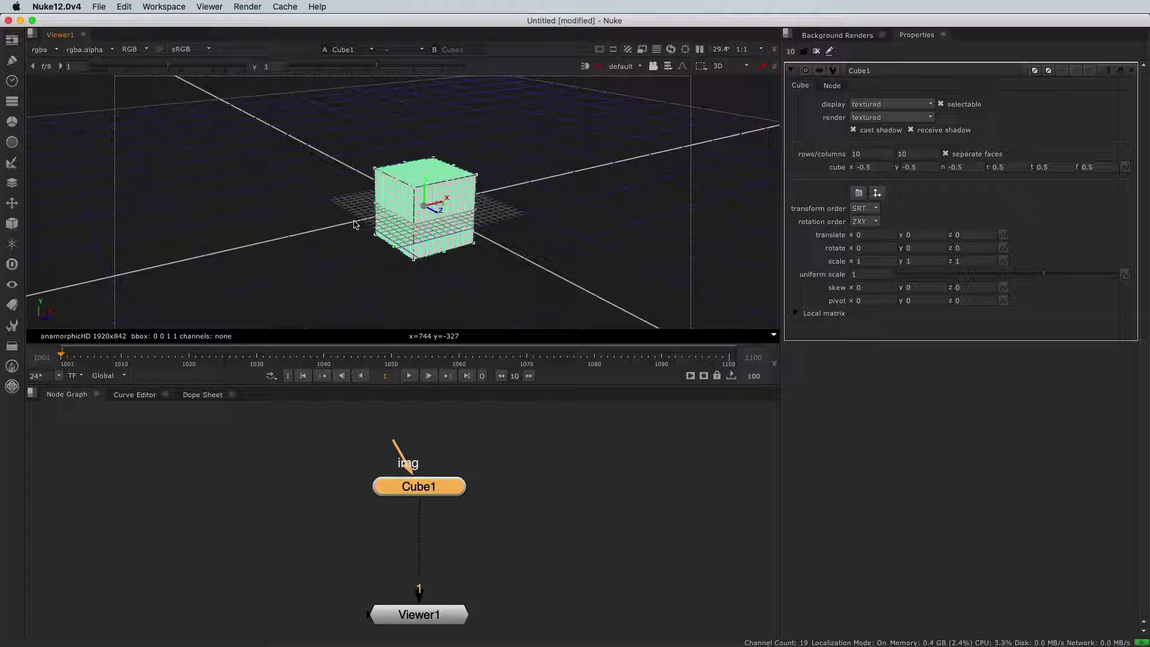
mouse_move(326, 226)
middle_down()
mouse_move(344, 214)
mouse_move(336, 227)
middle_up()
mouse_move(336, 229)
alt+mouse_down()
mouse_move(403, 231)
mouse_move(398, 210)
mouse_move(339, 211)
mouse_move(318, 228)
mouse_move(334, 216)
mouse_move(324, 218)
alt+mouse_up()
alt+right_drag(364, 215, 428, 255)
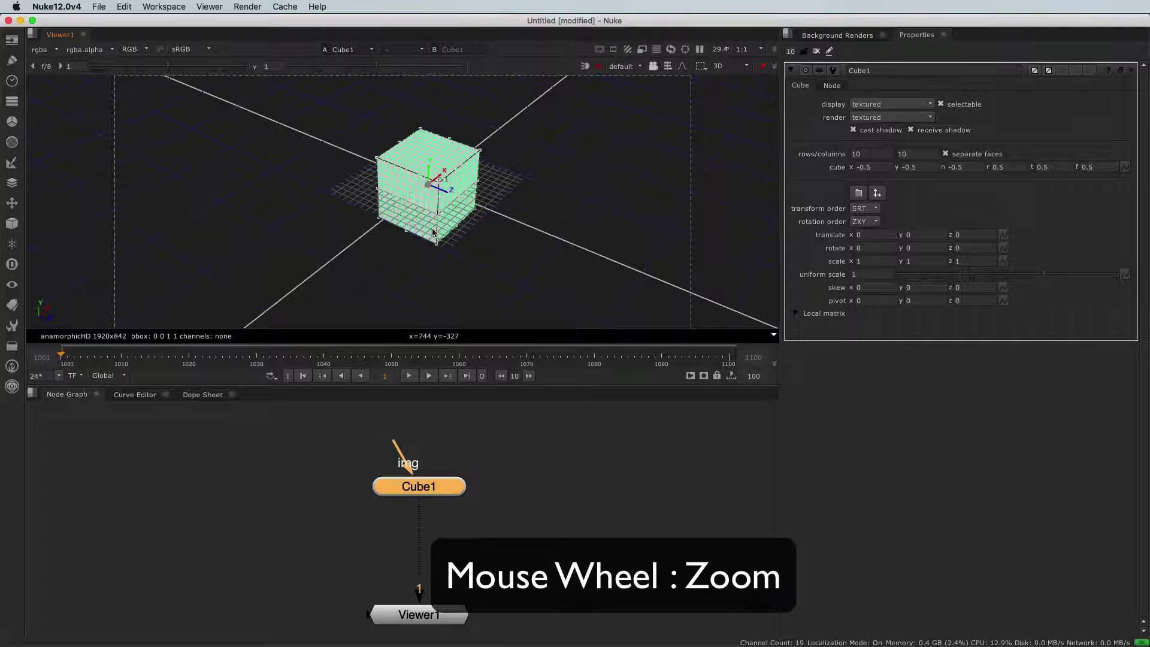
Zoom in and out on the cube and pan the 3D view to inspect it at different distances.
scroll(435, 234, down, 3)
scroll(434, 232, up, 3)
scroll(435, 231, down, 2)
scroll(435, 232, down, 2)
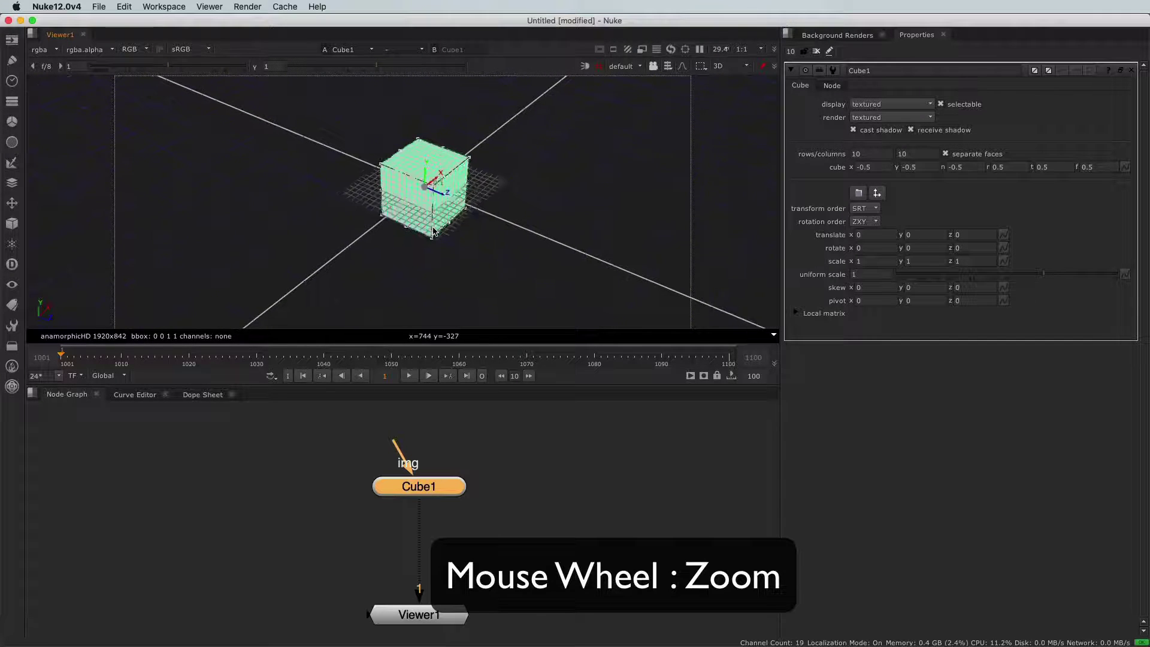
scroll(434, 232, up, 3)
mouse_move(400, 266)
alt+mouse_down()
mouse_move(396, 296)
mouse_move(395, 277)
alt+mouse_up()
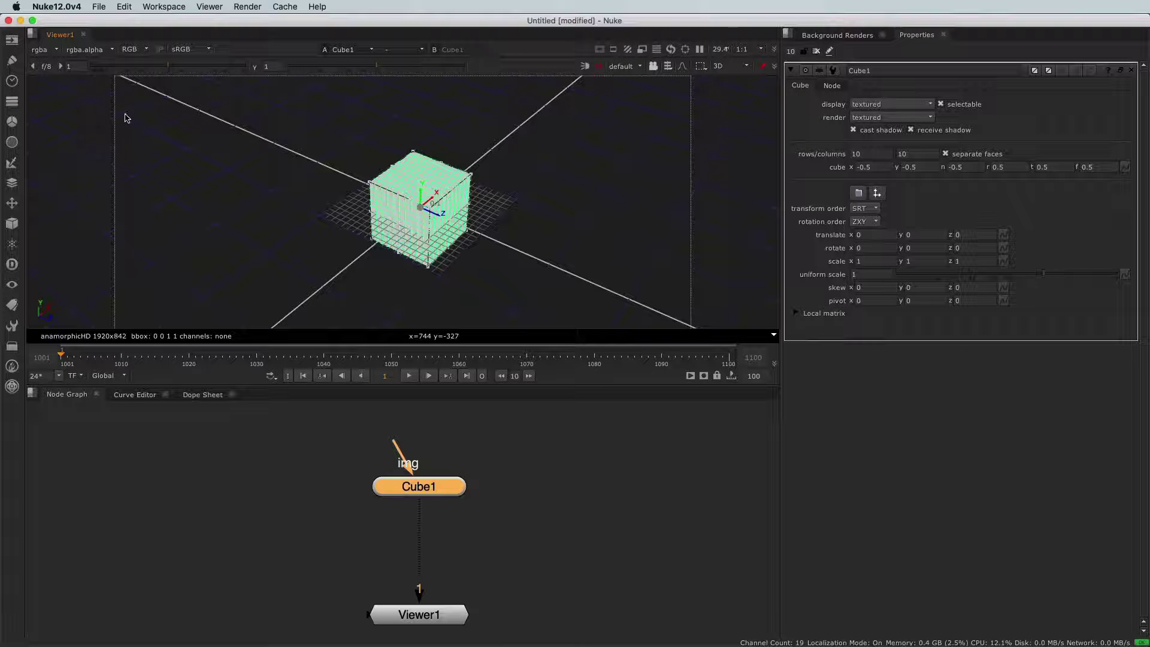
Set the 3D control type to Maya in the Viewer Handles preferences and save the change.
click(124, 7)
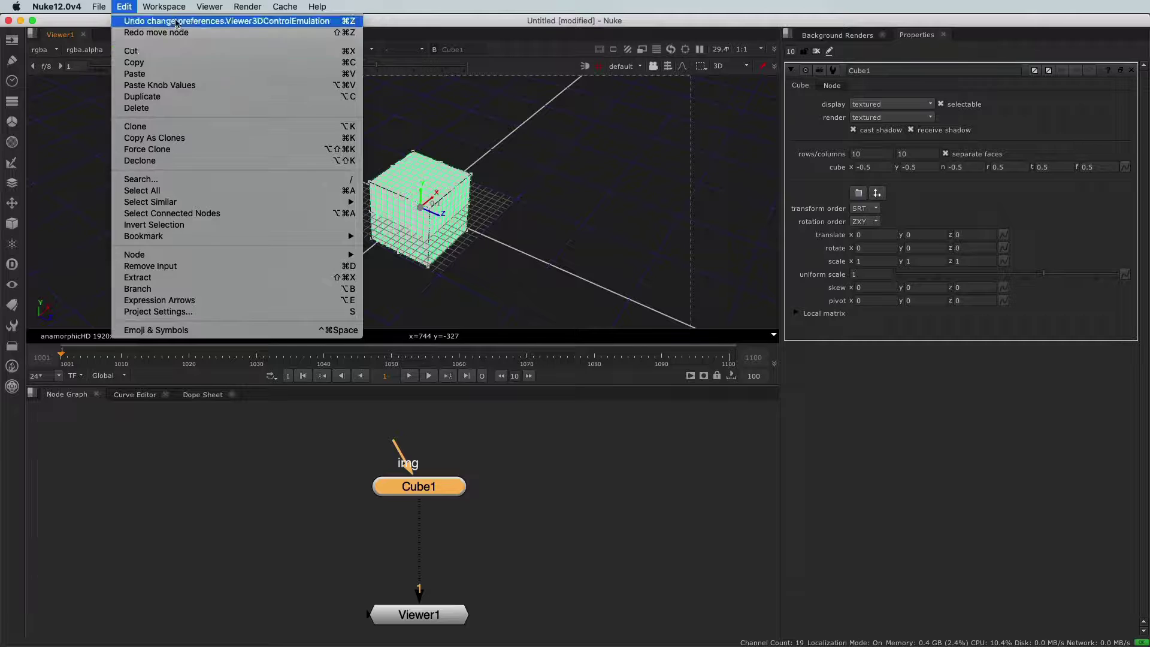
mouse_move(39, 9)
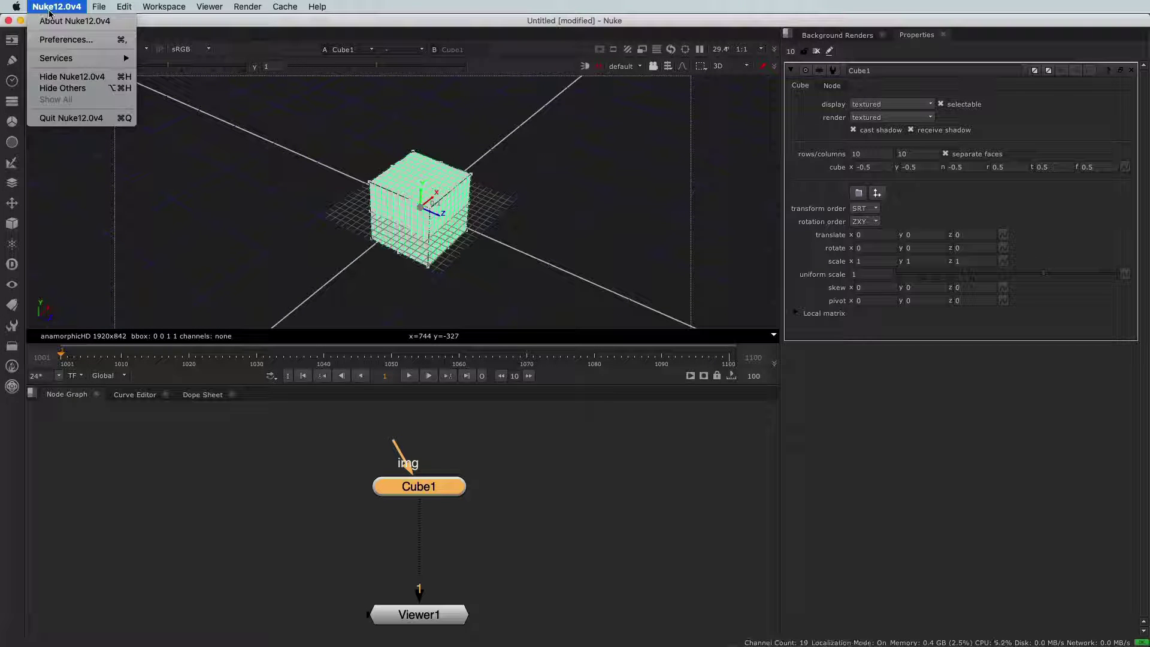
click(54, 39)
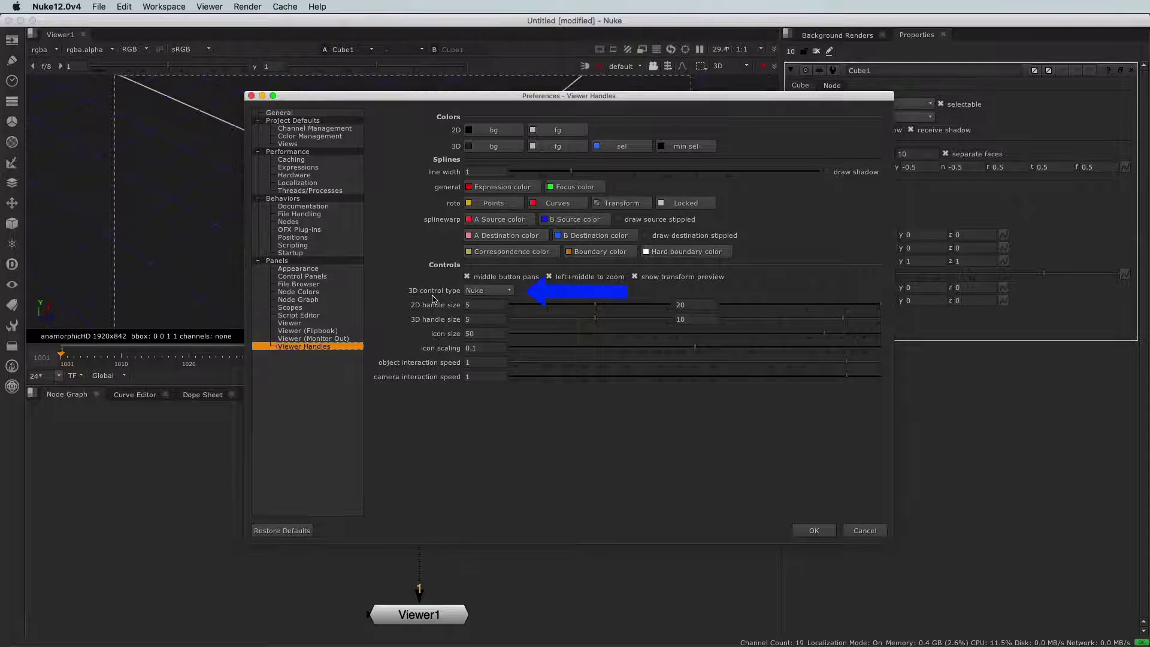
click(480, 292)
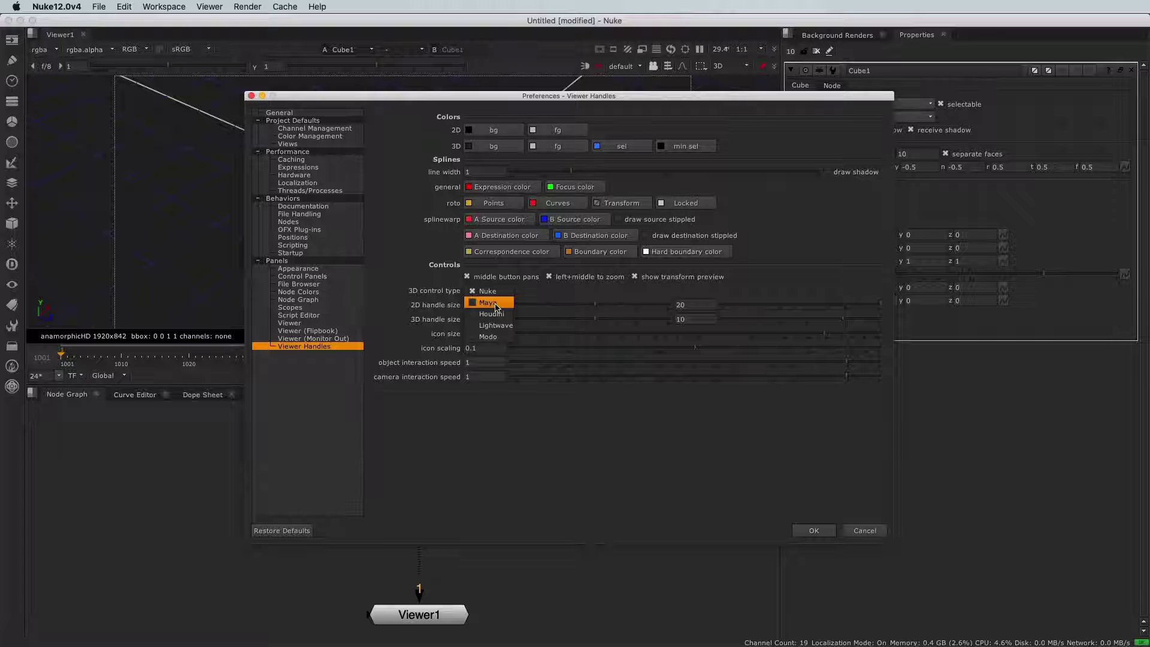
click(496, 307)
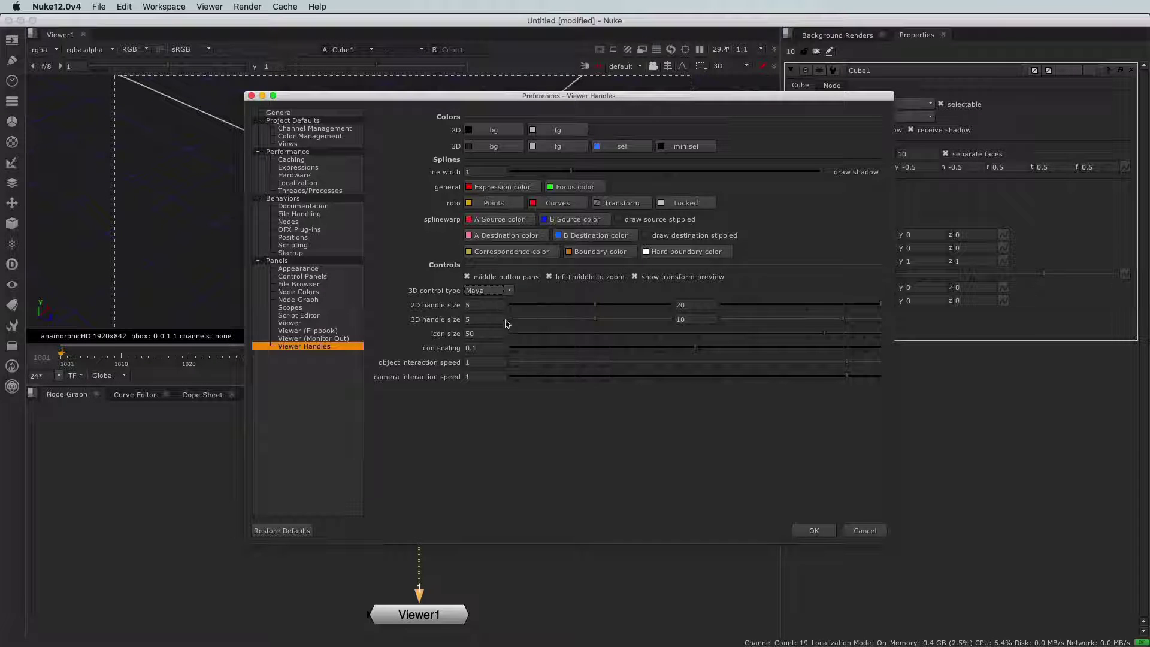
click(813, 531)
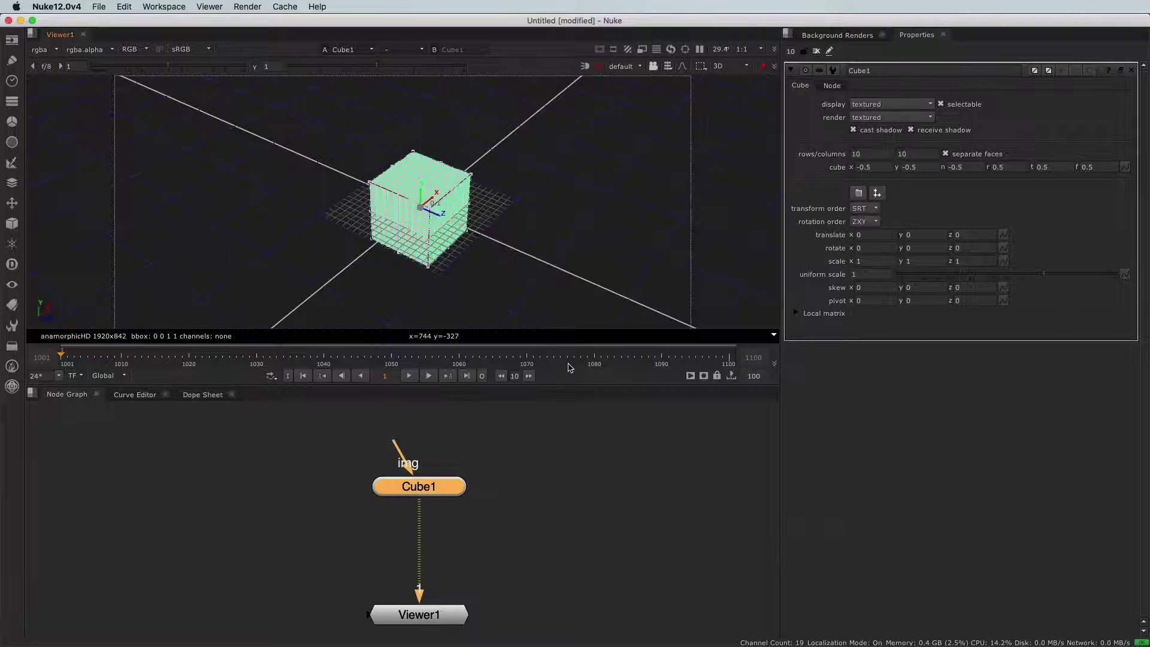
Orbit around the cube to examine it from several angles with the Maya-style navigation.
alt+drag(306, 254, 441, 236)
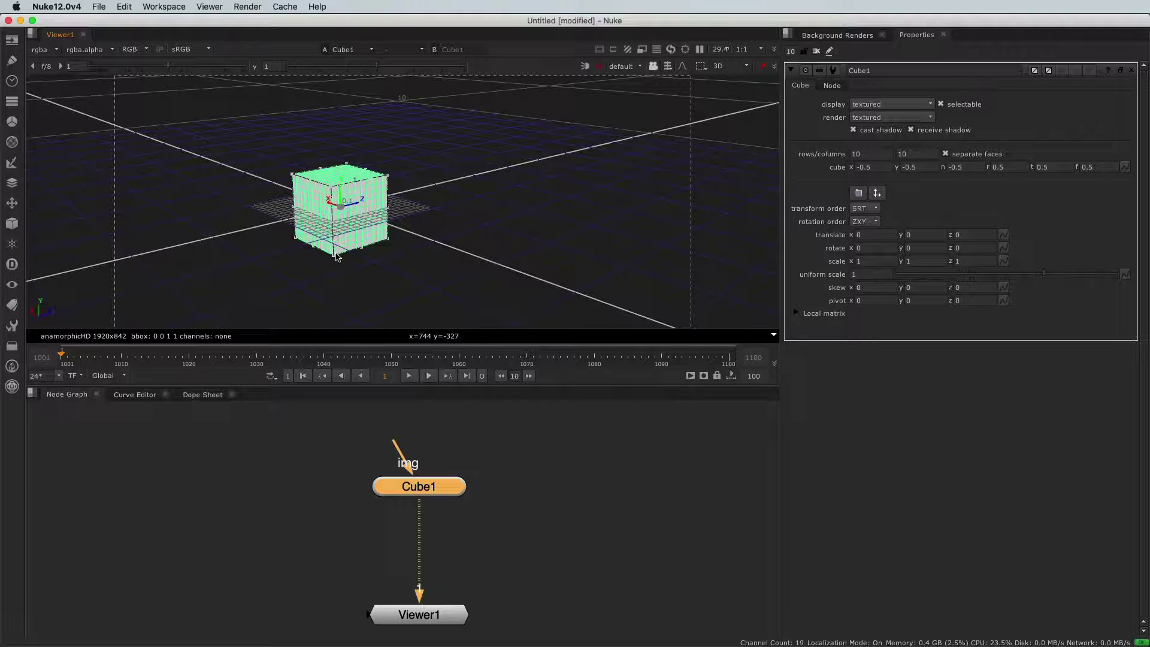
alt+drag(451, 288, 527, 259)
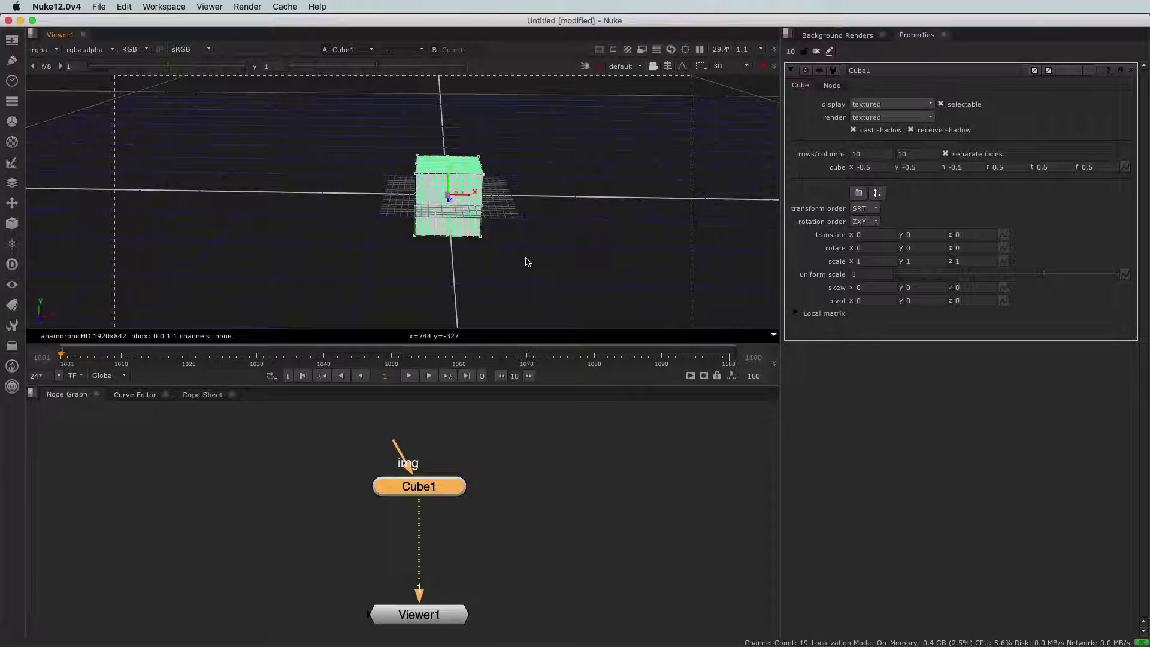
alt+drag(537, 264, 511, 197)
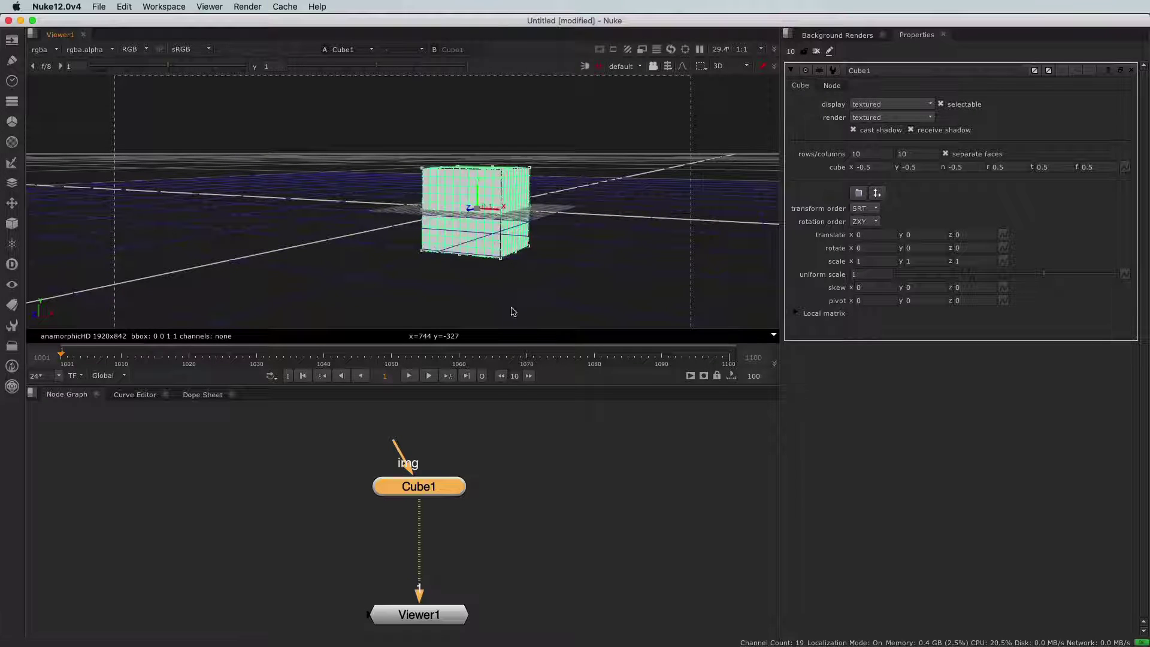
Disconnect the viewer from the cube, and close and reopen the cube's properties to check how its 3D display depends on them.
drag(419, 508, 404, 538)
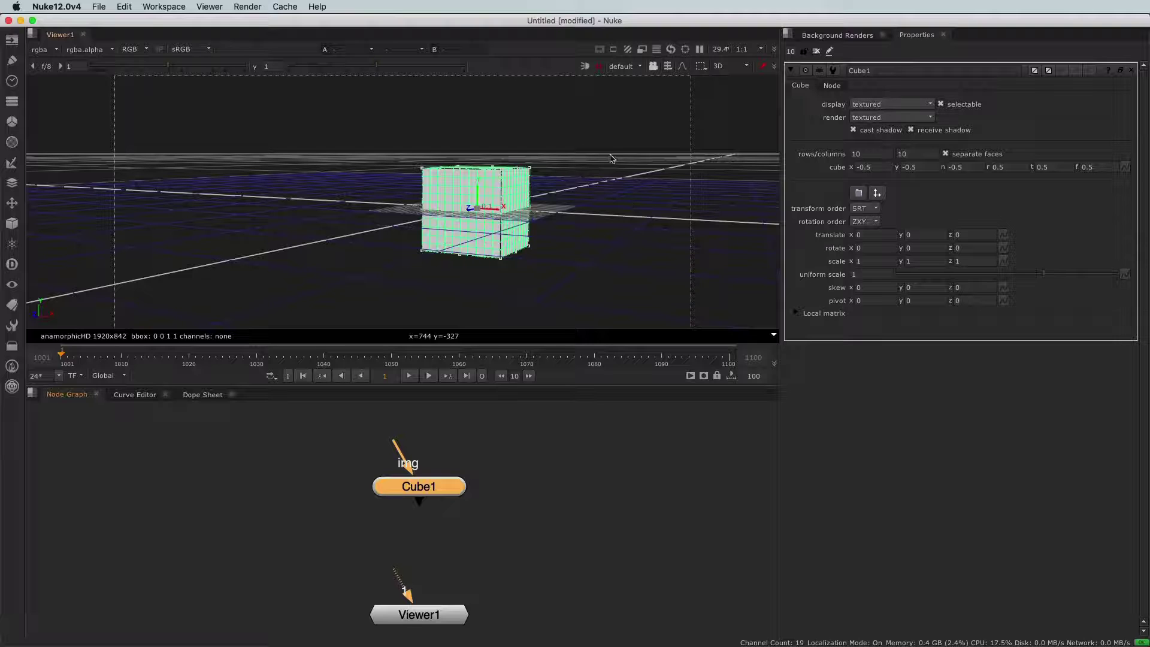
ctrl+drag(324, 227, 452, 279)
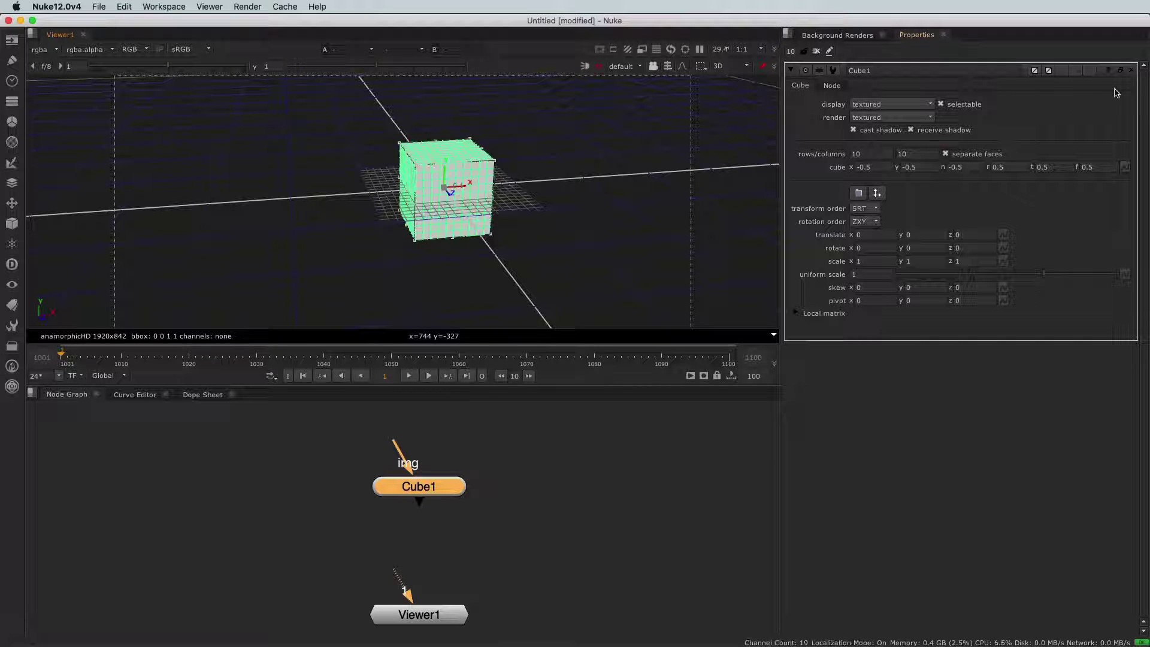
click(1131, 72)
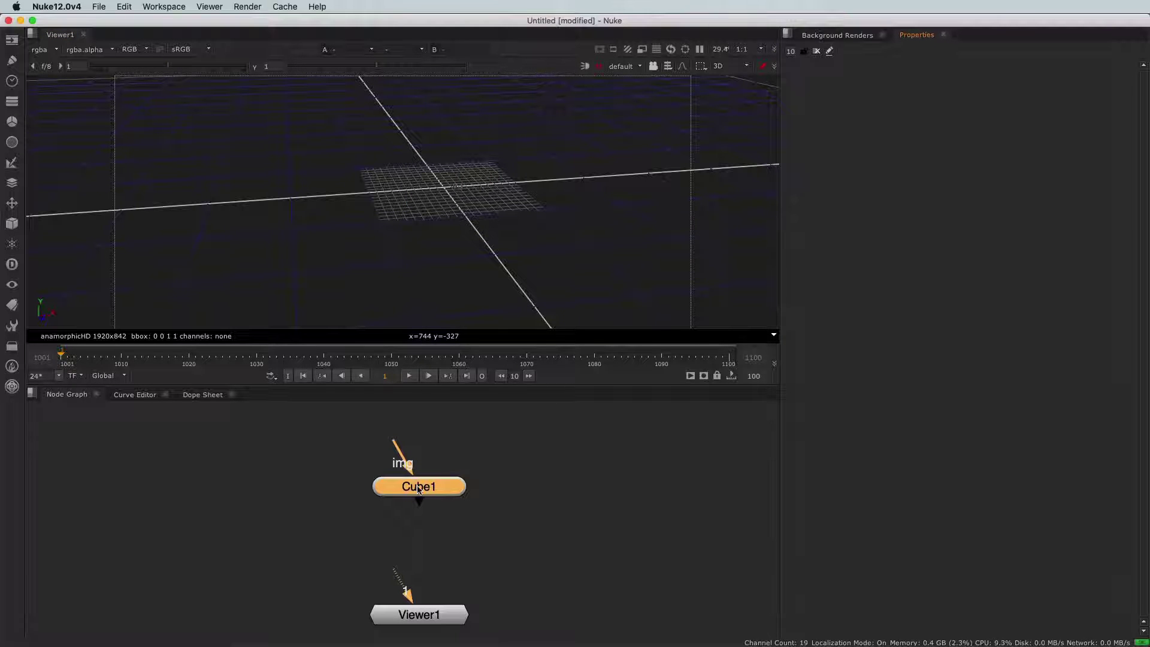
double_click(420, 488)
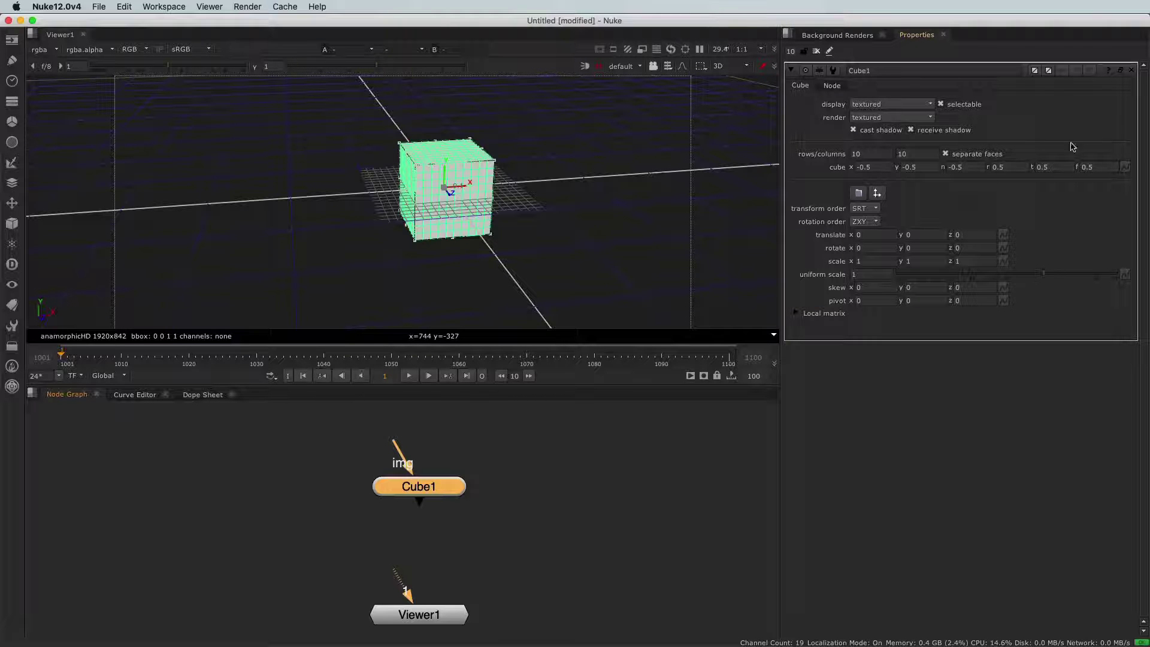
Reconnect the viewer to the cube node and close the cube's properties.
drag(397, 577, 423, 501)
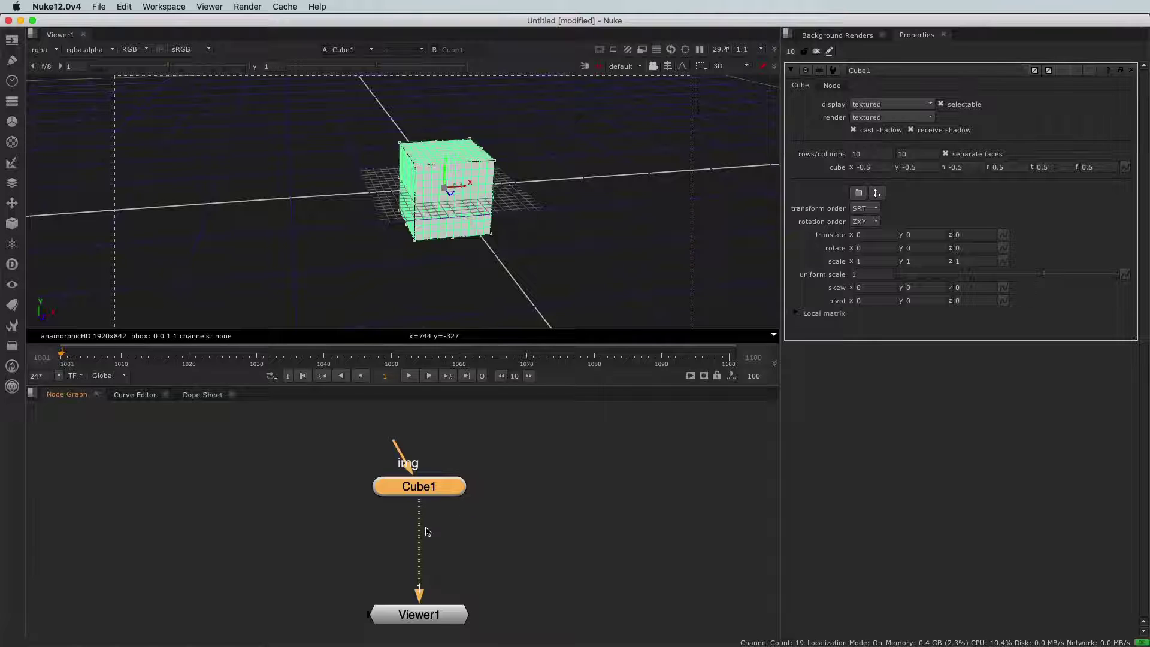
click(1131, 73)
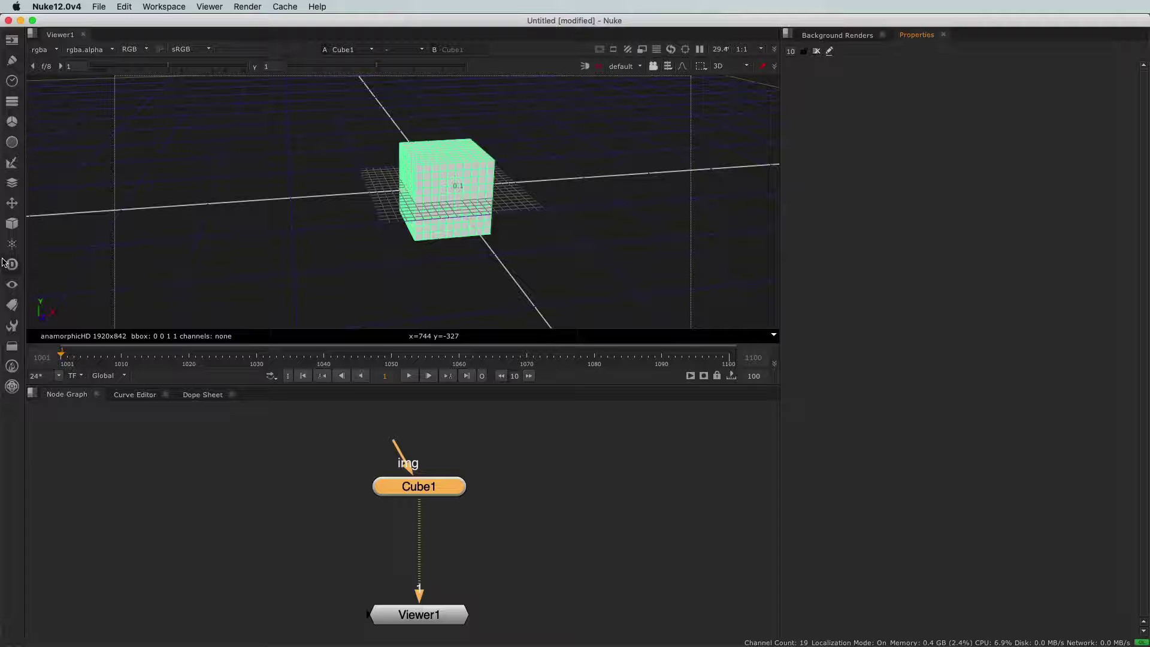
Add a Cylinder geometry node and place it beside the cube node in the node graph.
click(10, 227)
mouse_move(88, 238)
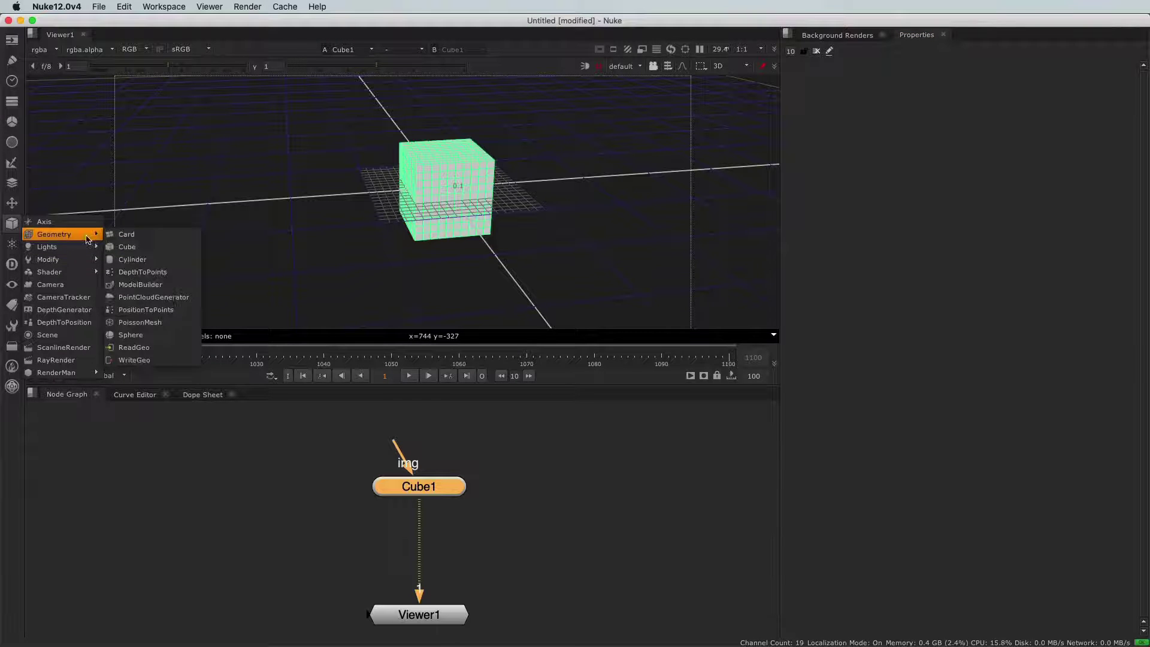
click(129, 261)
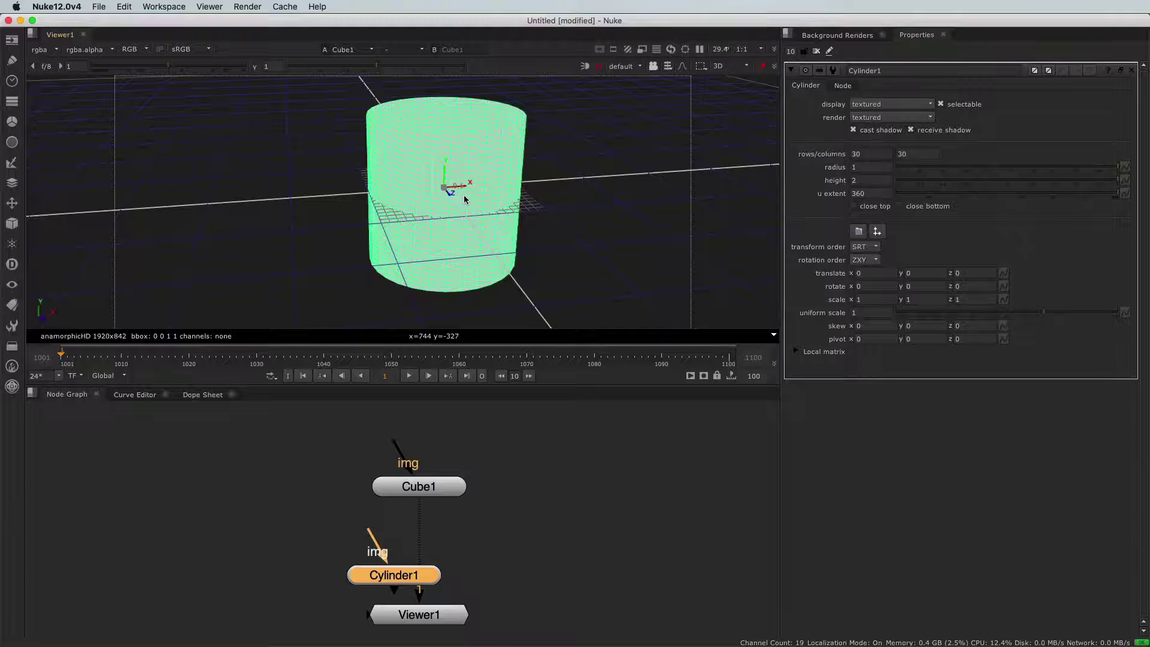
super+drag(464, 196, 421, 307)
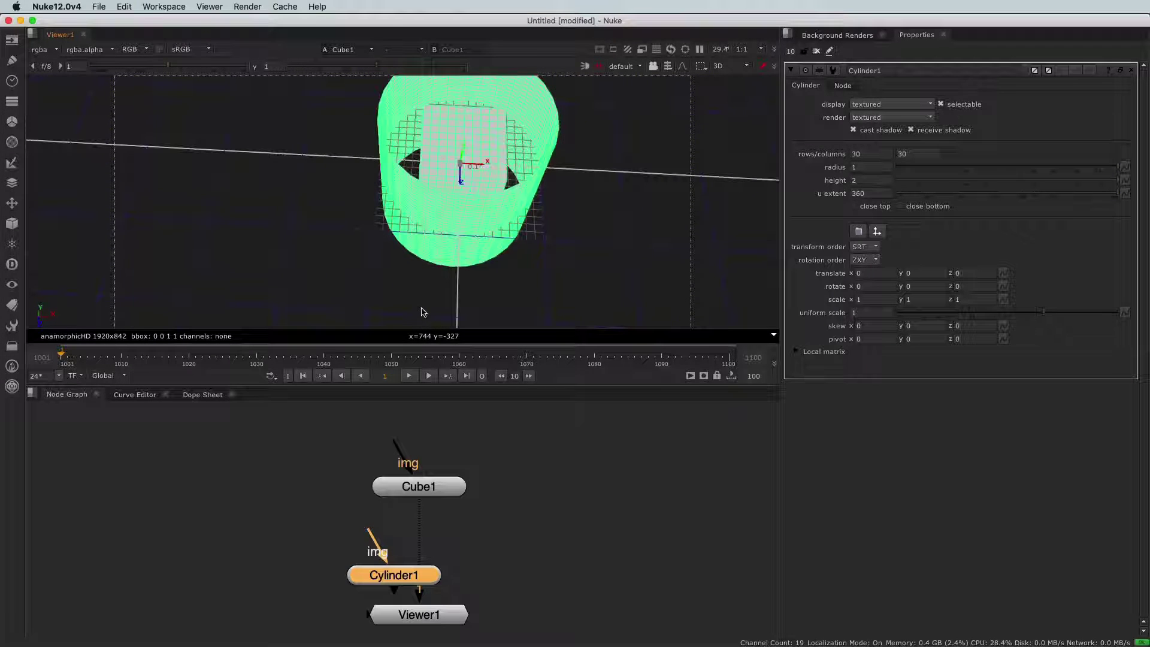
drag(386, 572, 593, 487)
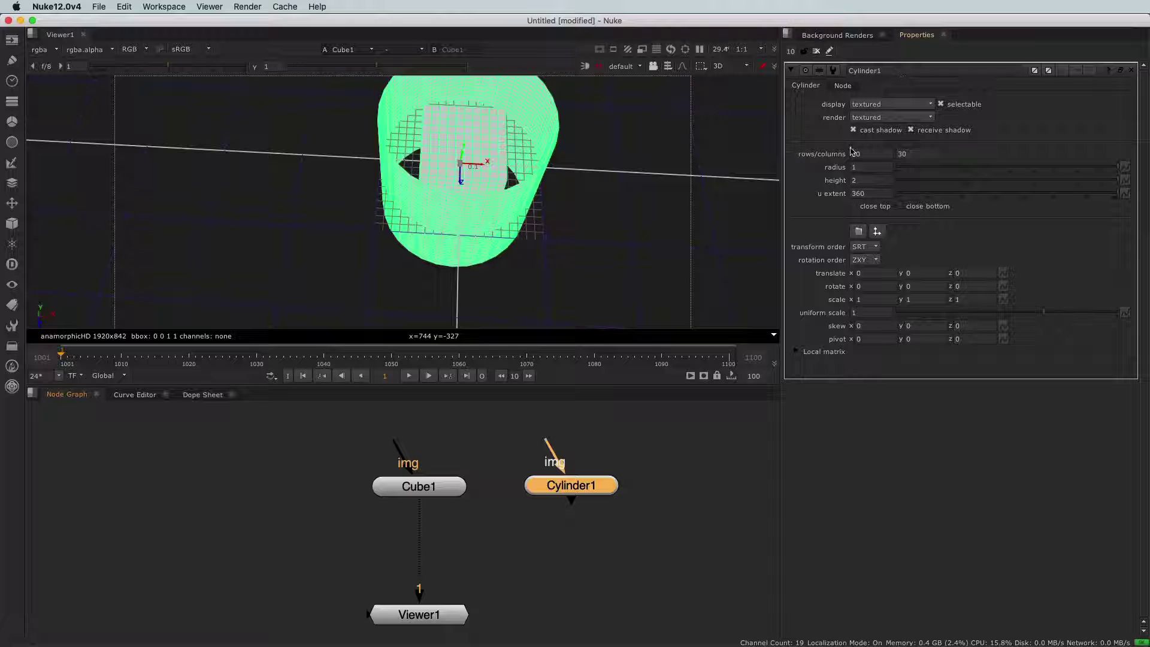
Connect the viewer to the cylinder node and shift the cube node slightly away from it.
drag(419, 583, 591, 490)
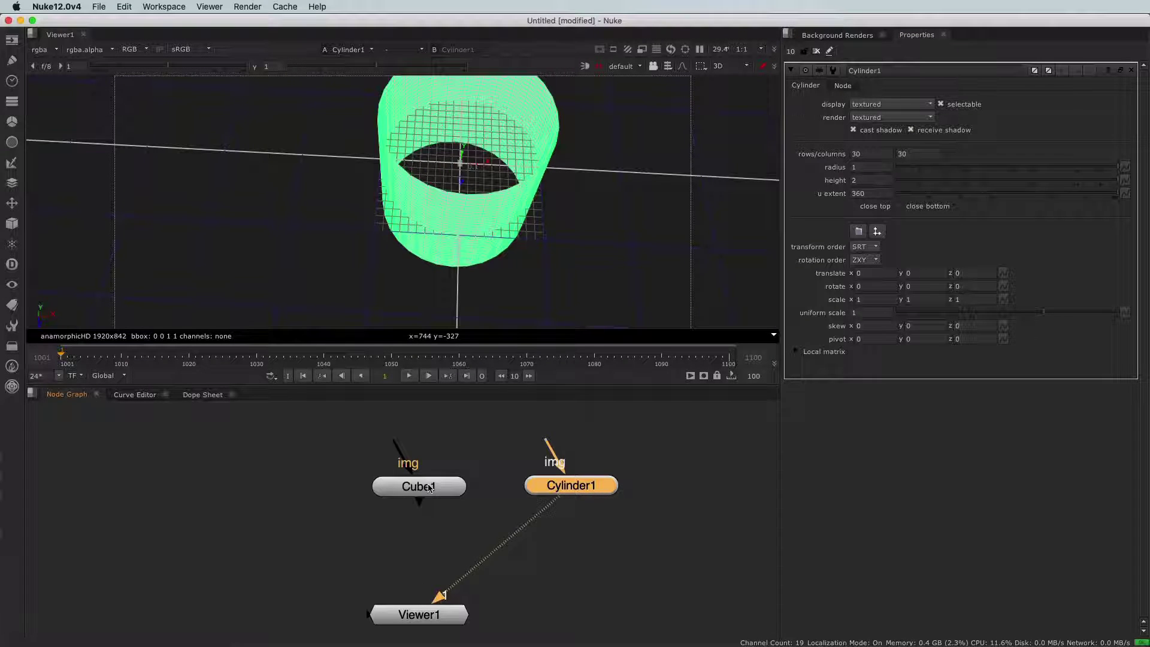
drag(429, 489, 405, 489)
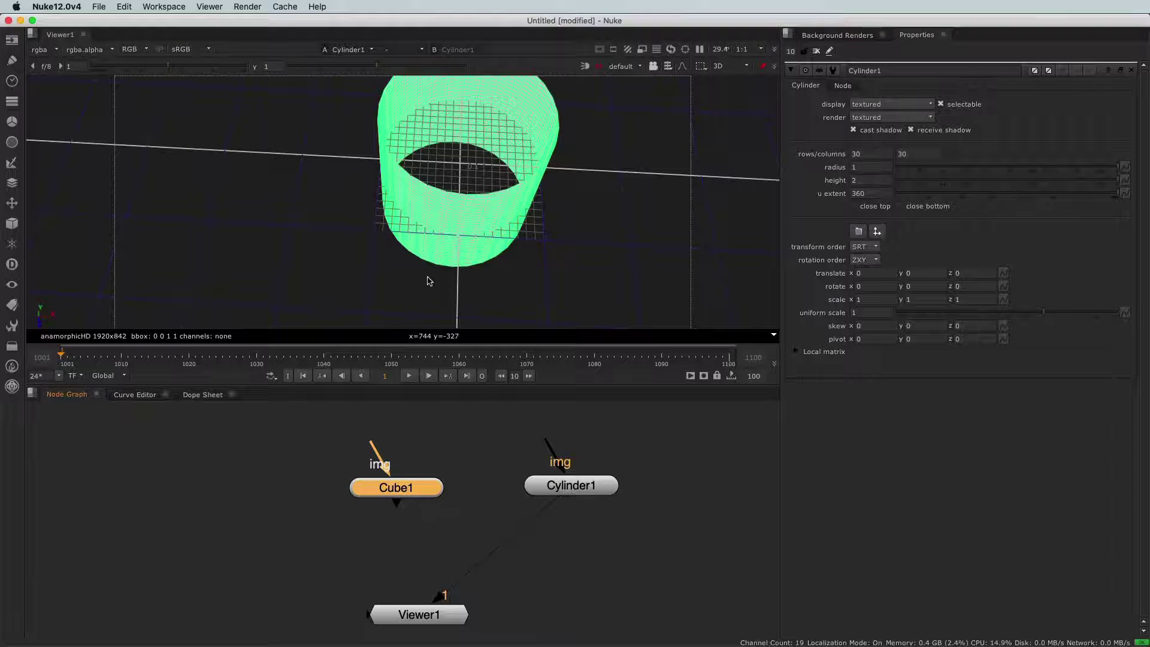
Examine the cylinder from several angles, deselecting and reselecting it to compare its display with and without the transform handle.
ctrl+drag(386, 283, 516, 231)
click(438, 226)
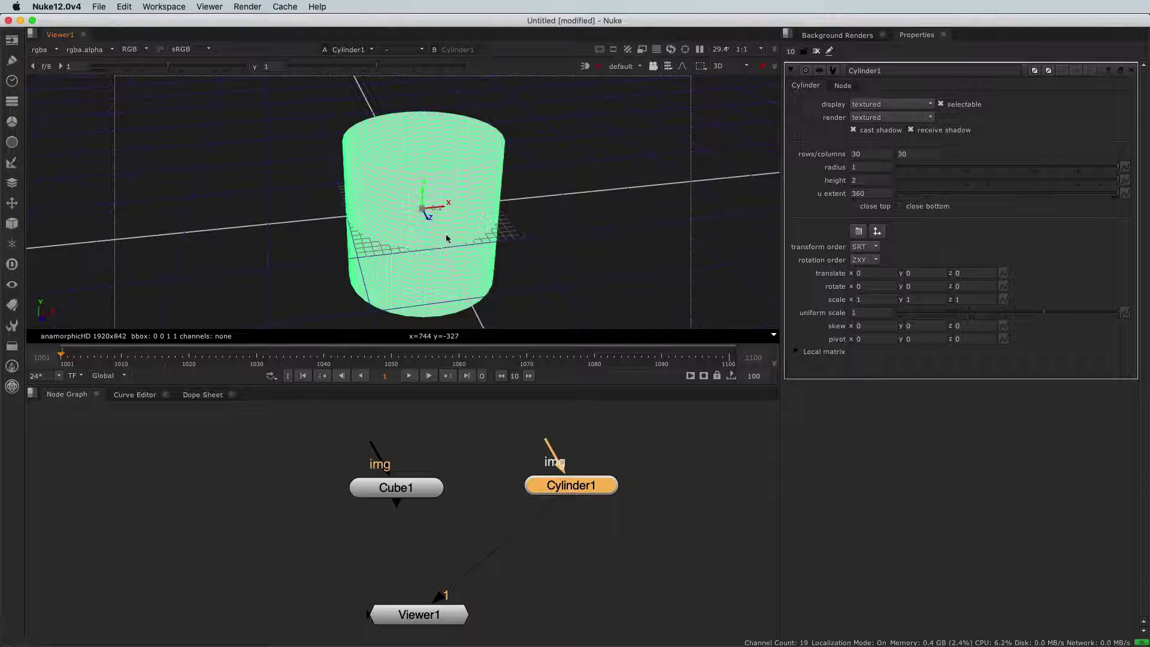
super+drag(446, 234, 441, 190)
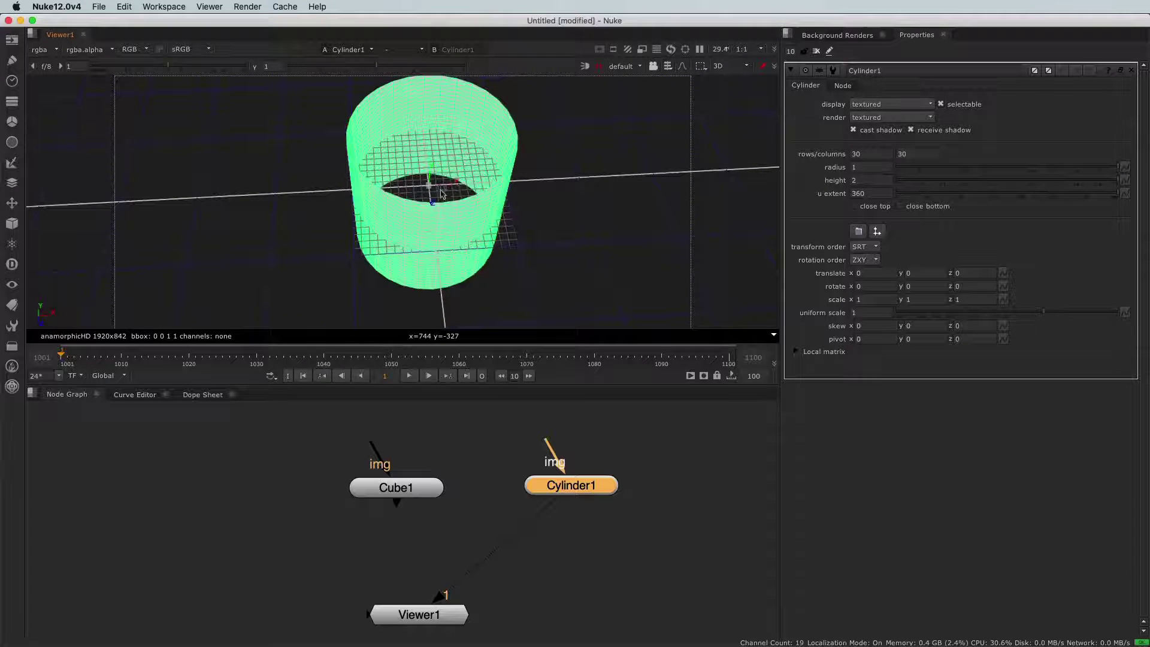
super+drag(461, 259, 500, 254)
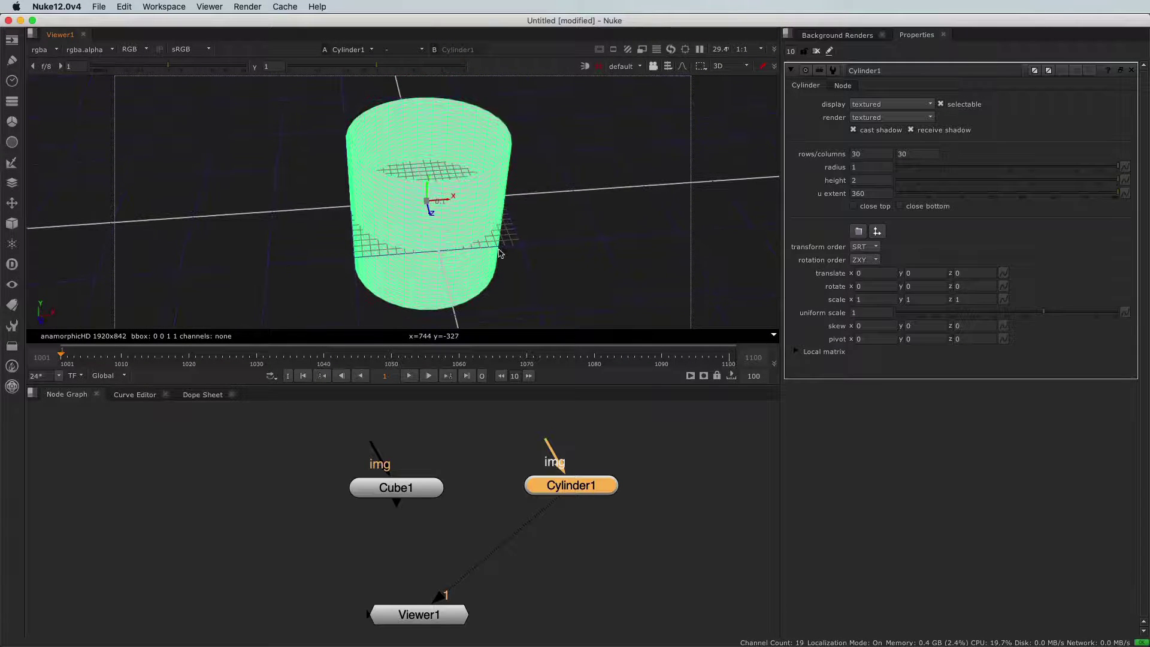
super+drag(357, 240, 385, 202)
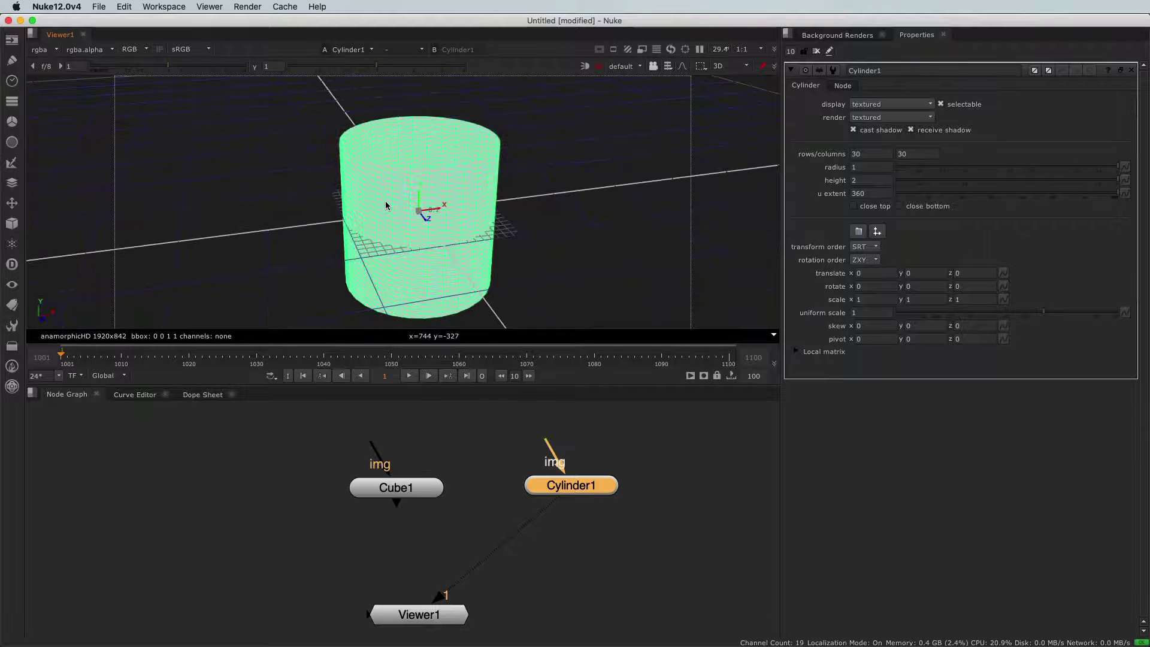
click(226, 217)
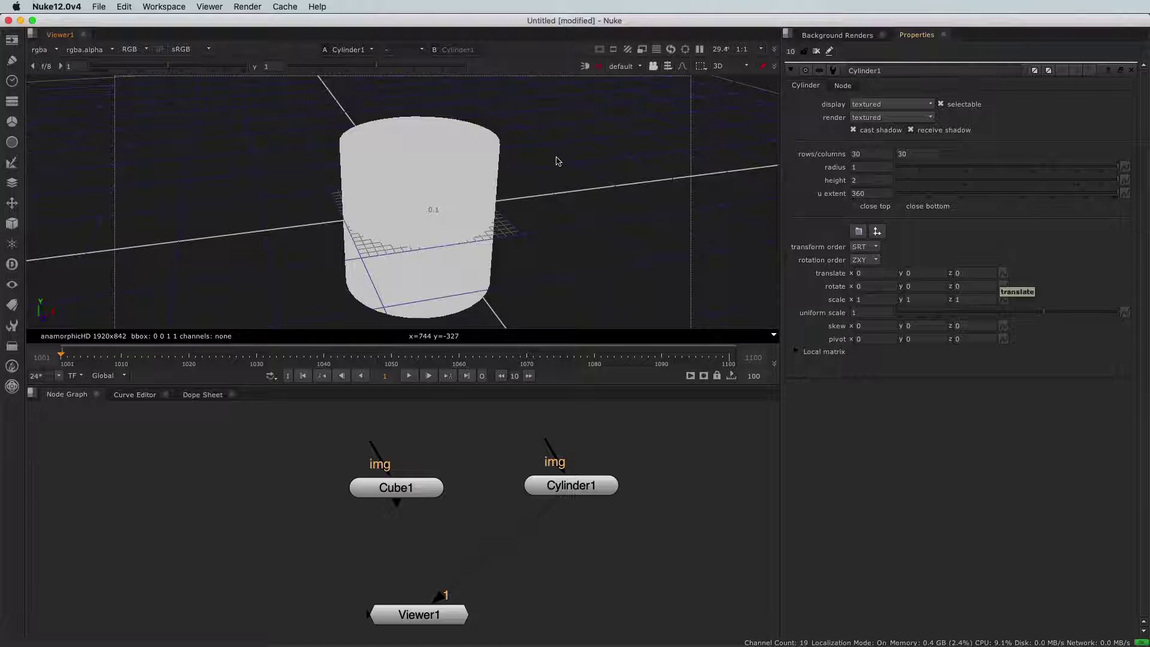
click(413, 174)
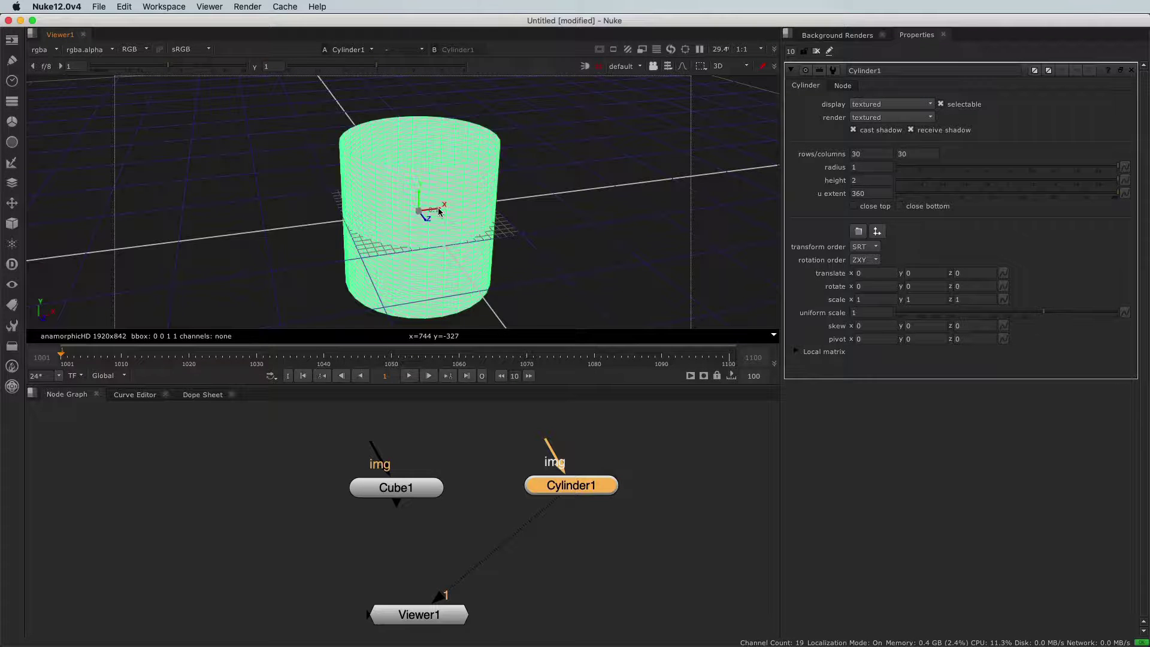
Move the cylinder with its axis handles to a translation of about x 2.23, y 0.54, z 0.575.
drag(441, 212, 591, 247)
mouse_move(593, 196)
mouse_down()
mouse_move(584, 150)
mouse_move(572, 188)
mouse_up()
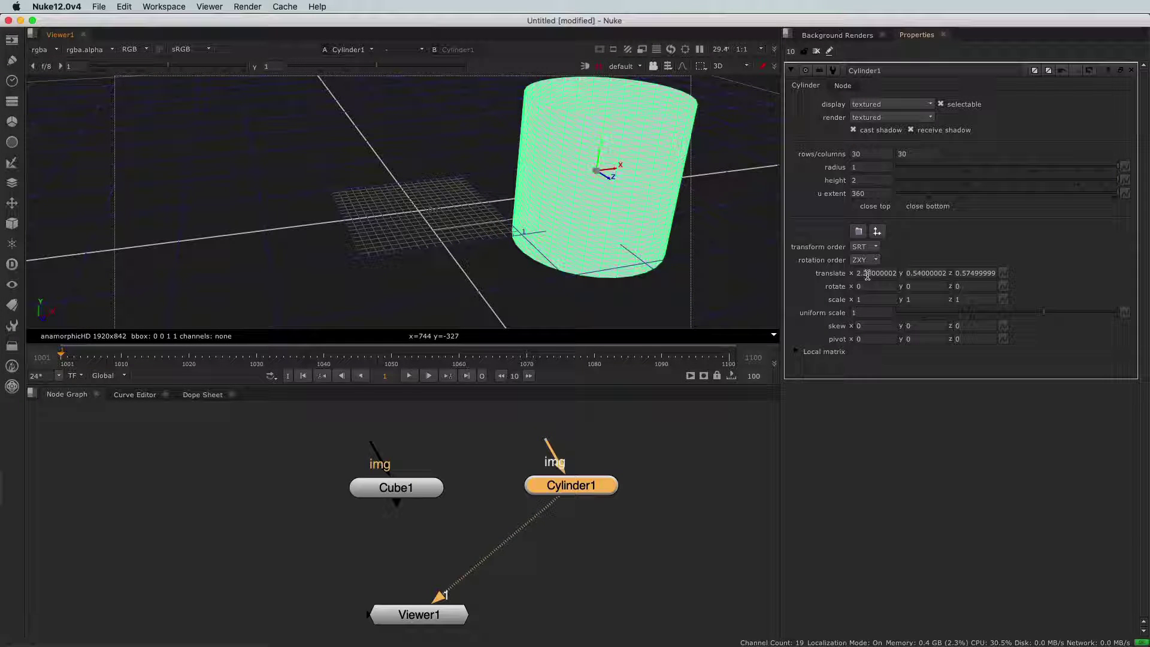
click(911, 273)
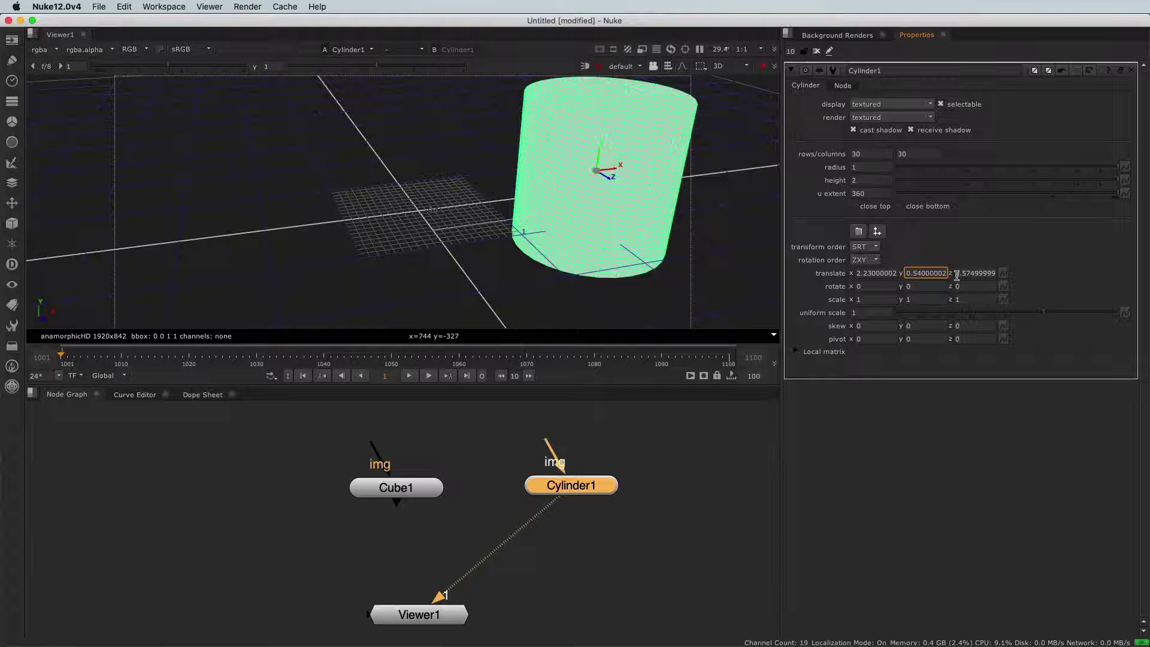
click(971, 273)
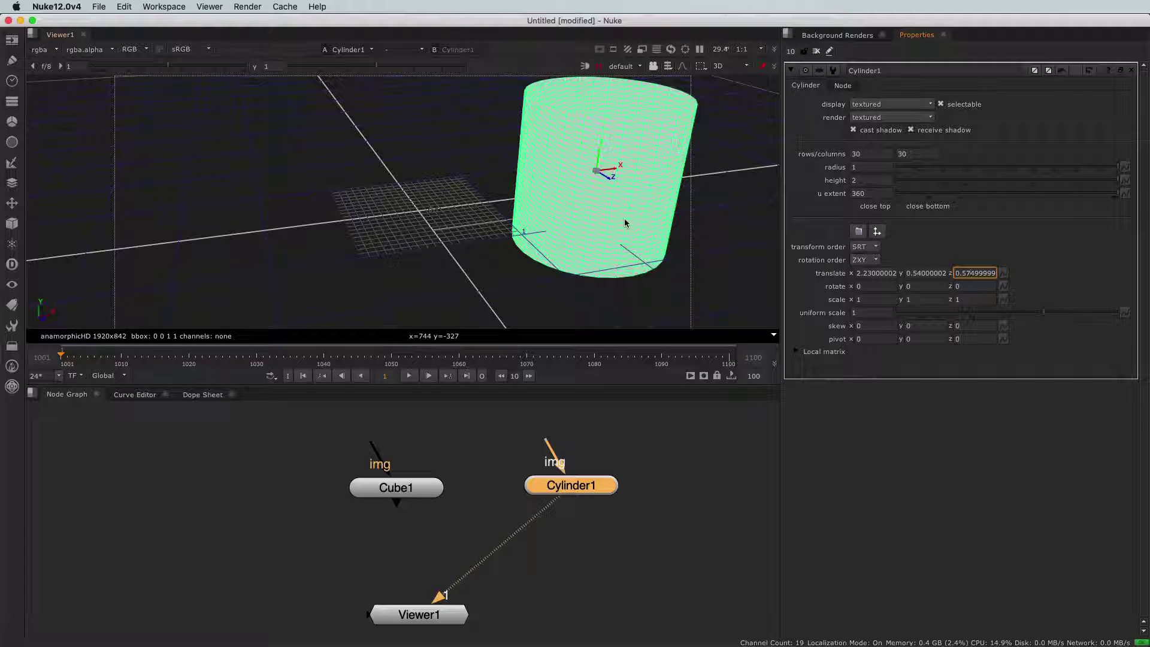
click(598, 177)
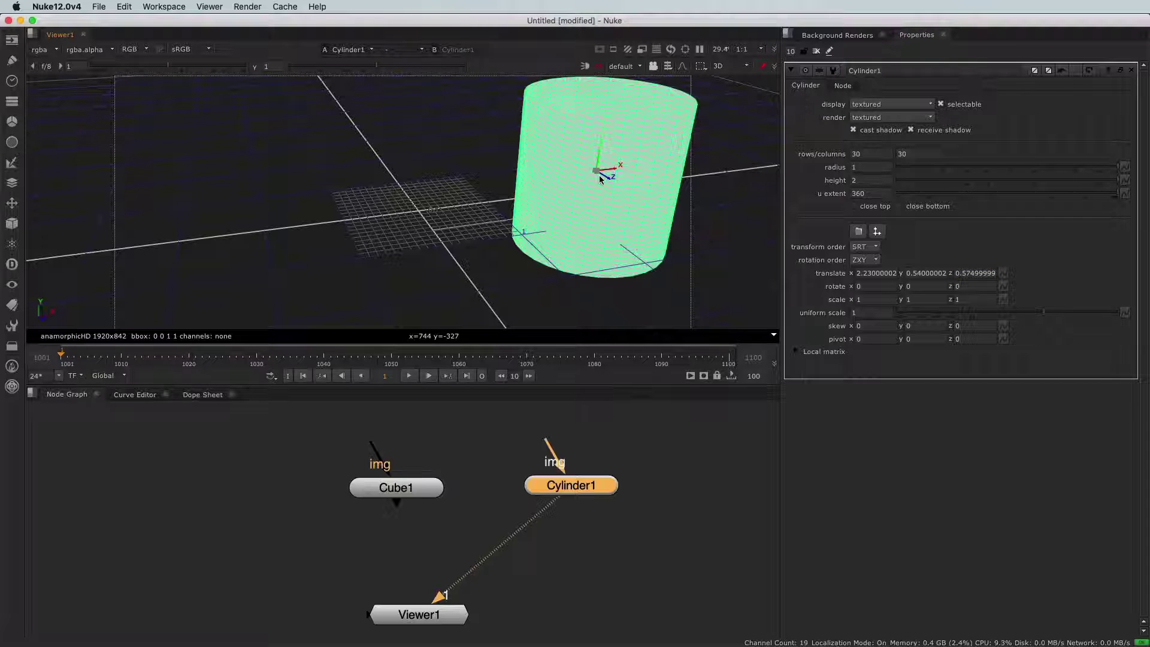
Rotate the cylinder about its z axis to about 57.6 degrees using the rotation gizmo.
key(super)
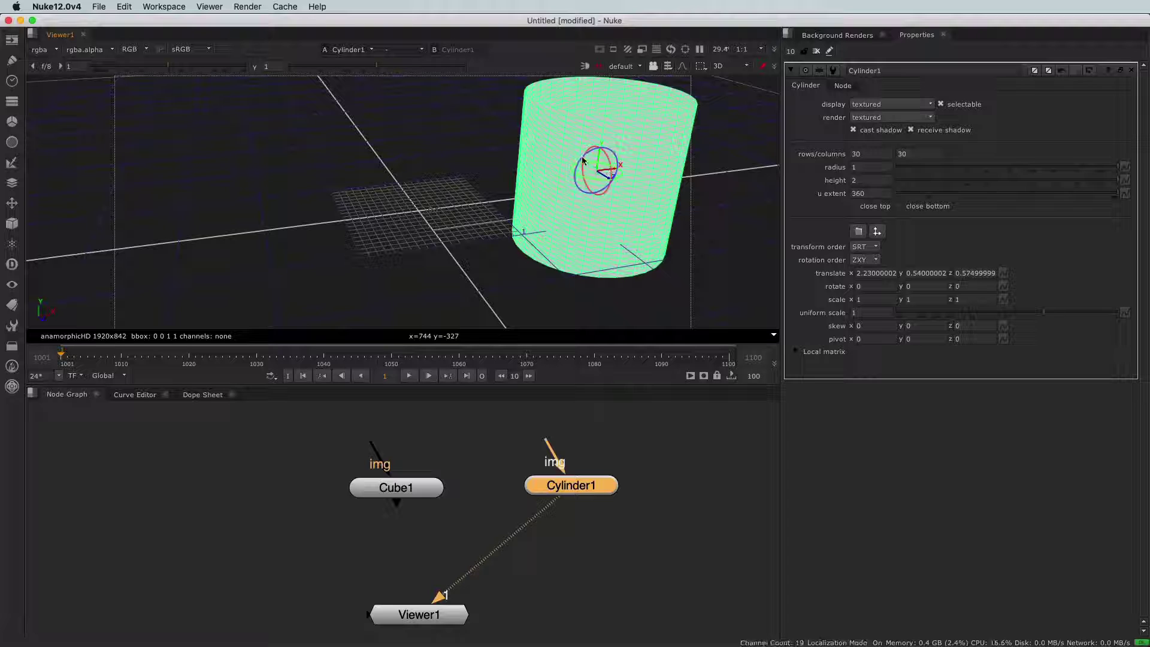
super+drag(583, 160, 569, 185)
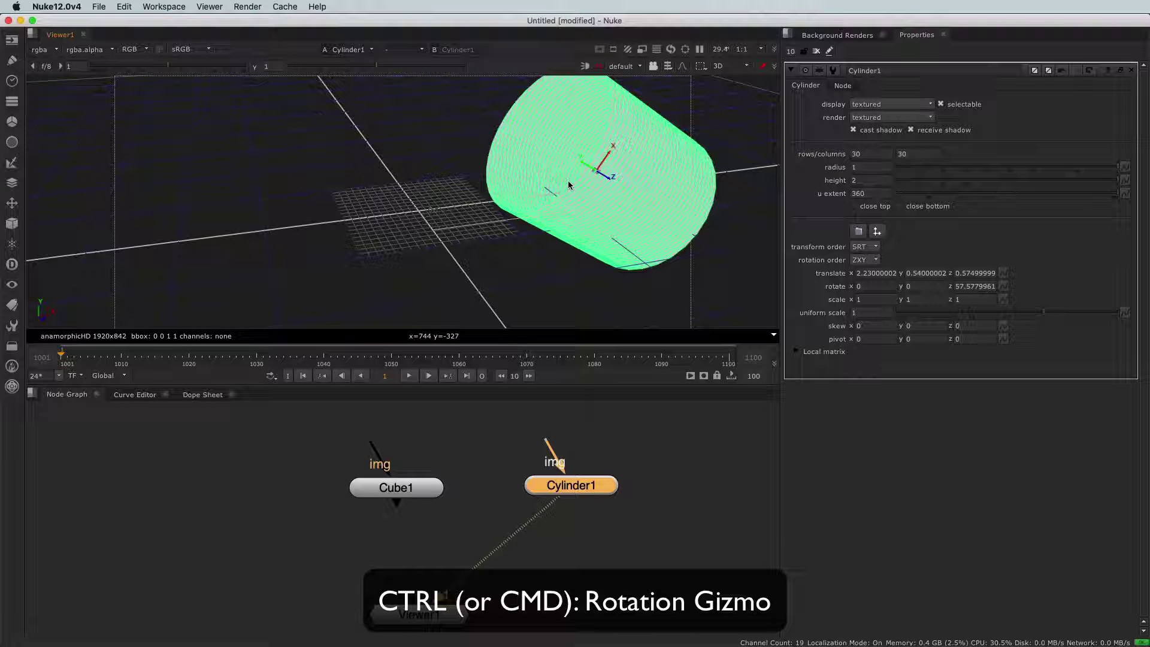
Scale the cylinder with the scale gizmo to about x 1.788, y 1.56, z 2.501 and set its uniform scale to 0.76.
key(super)
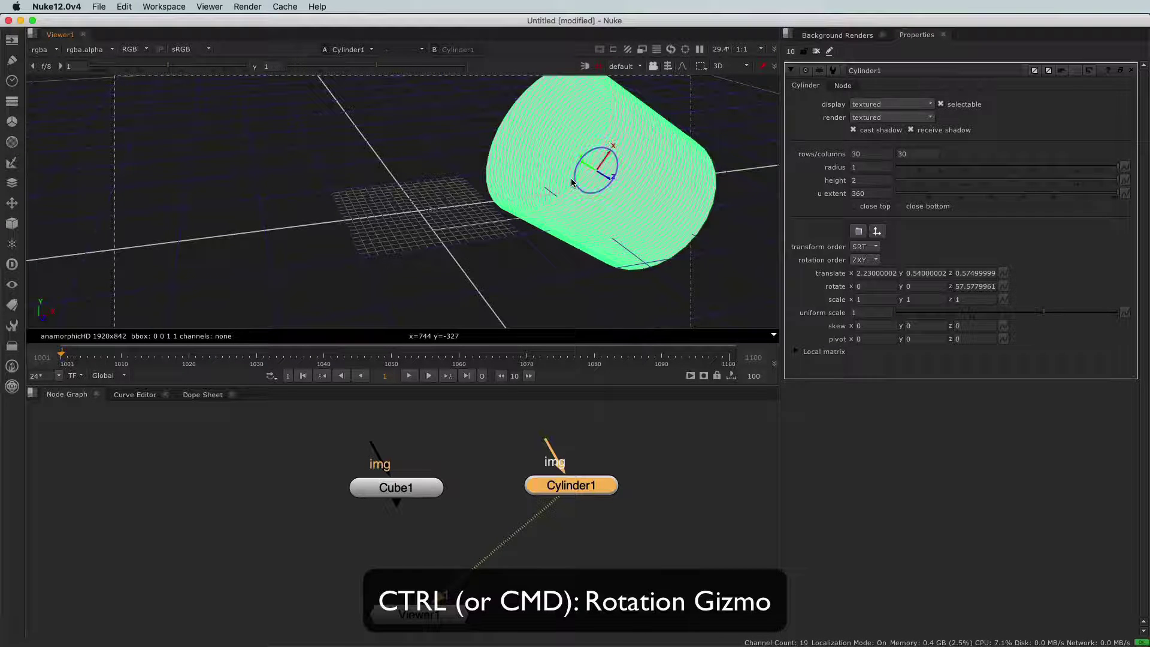
key(super+shift)
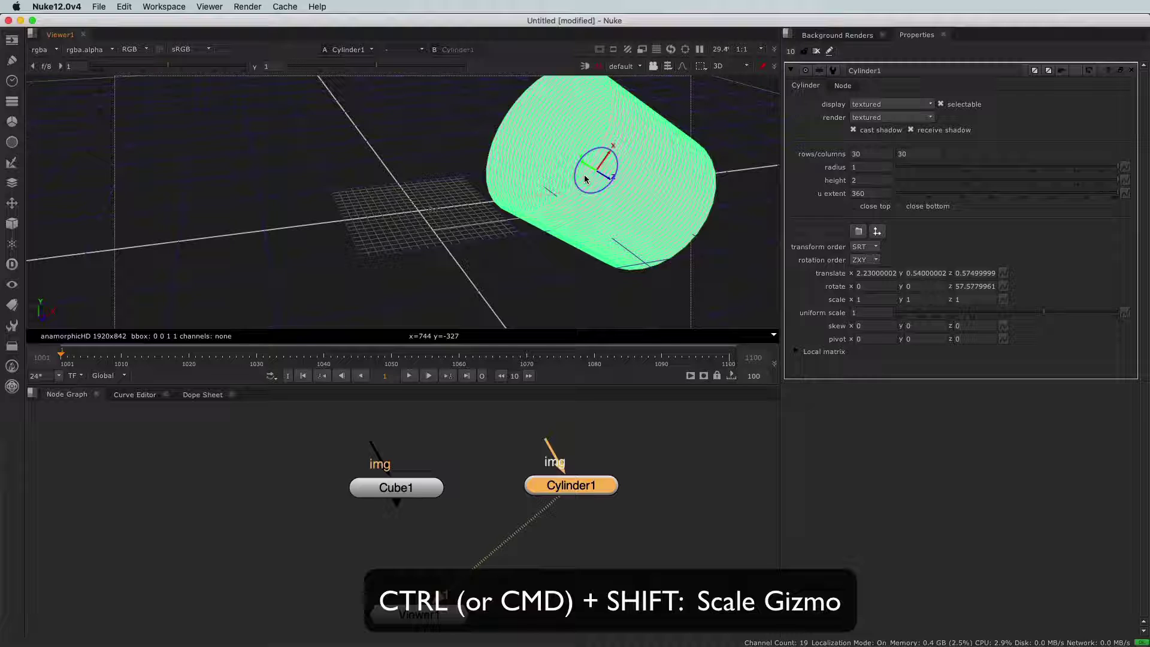
key(super+shift)
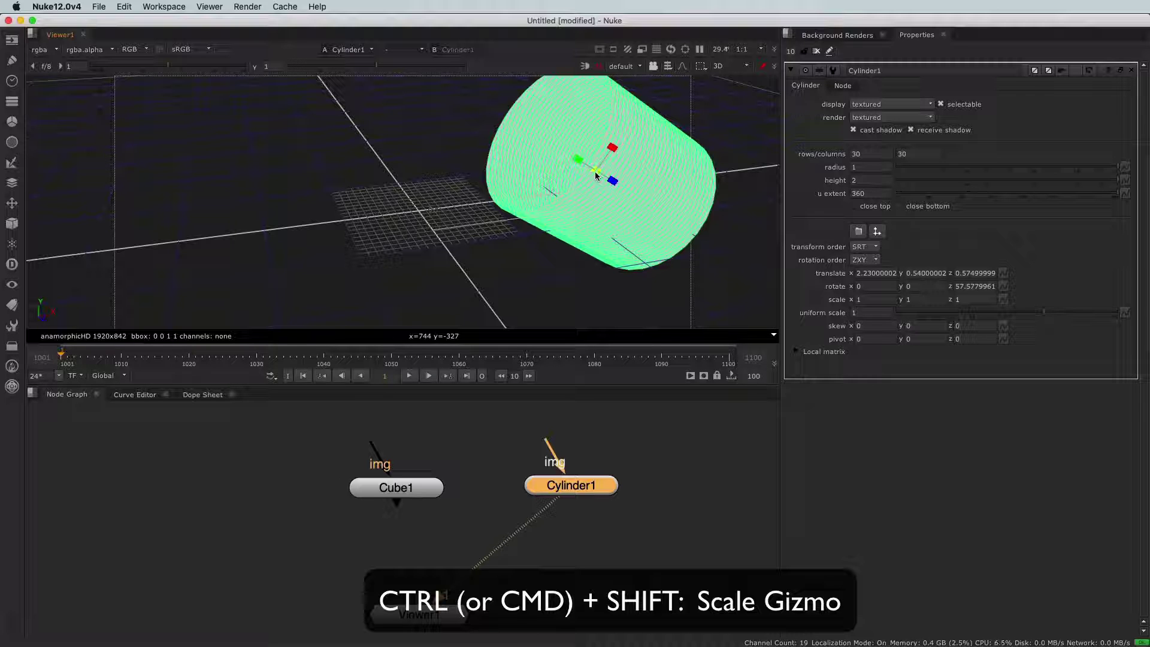
shift+super+drag(576, 160, 618, 146)
mouse_move(611, 185)
shift+super+mouse_down()
mouse_move(599, 178)
mouse_move(617, 200)
mouse_move(608, 187)
shift+super+mouse_up()
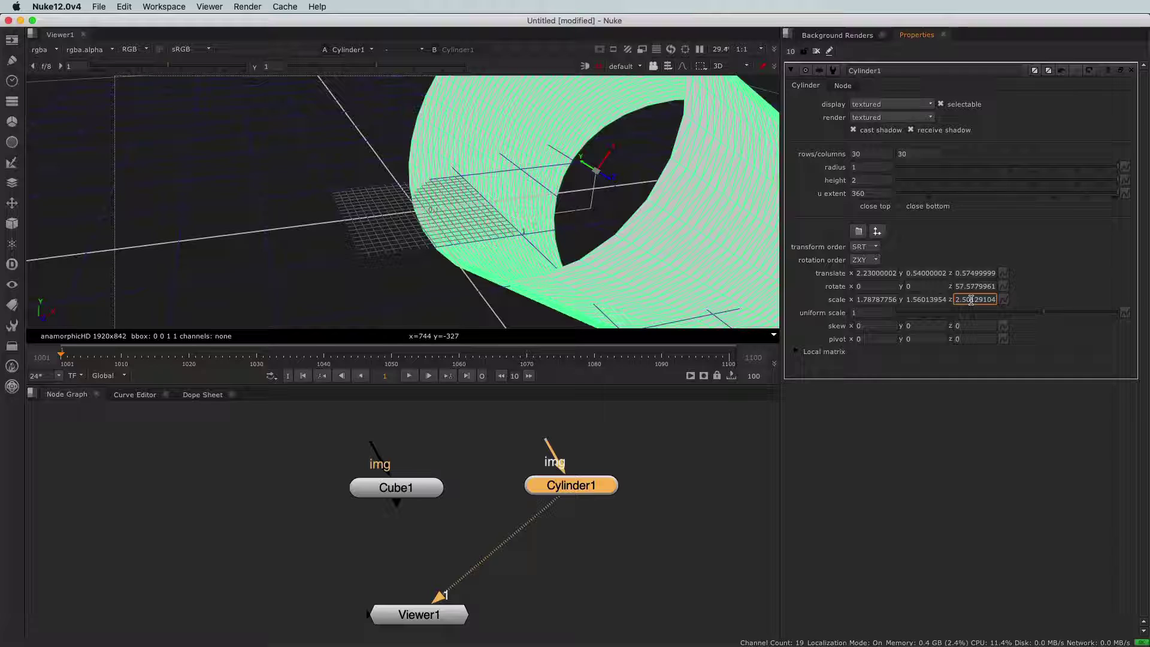
mouse_move(1036, 316)
mouse_down()
mouse_move(1017, 316)
mouse_move(1058, 313)
mouse_move(1013, 323)
mouse_move(1034, 321)
mouse_up()
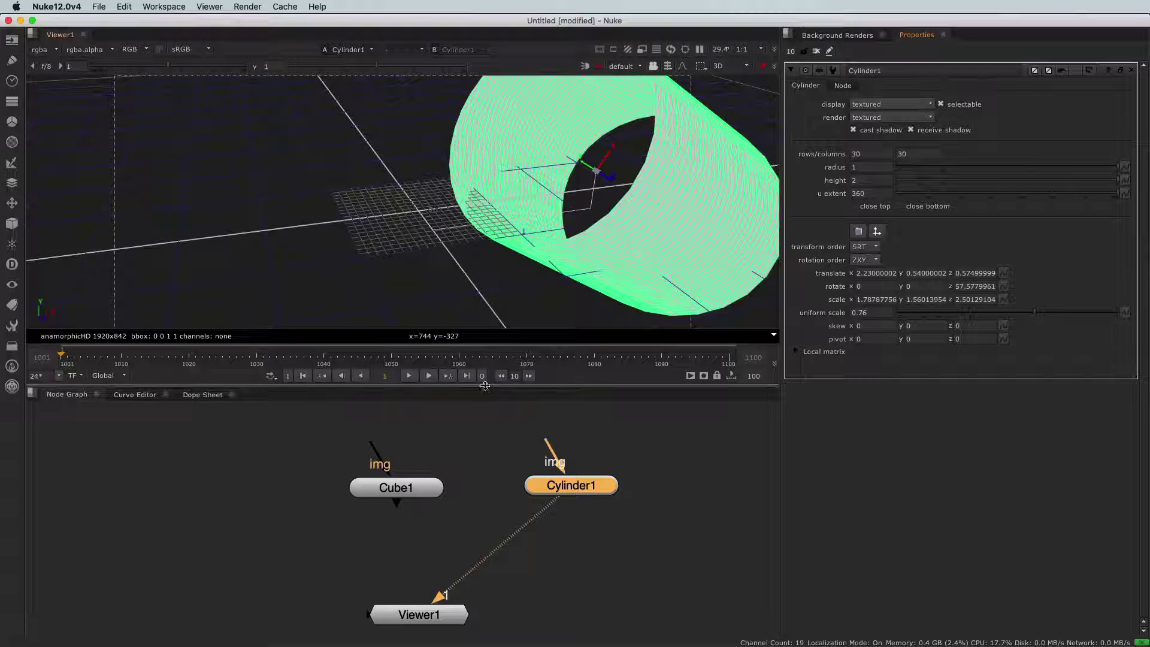
Transform the cube with its gizmos to about translate x -0.985, rotate z 37.9 and an even scale of 1.764.
double_click(421, 492)
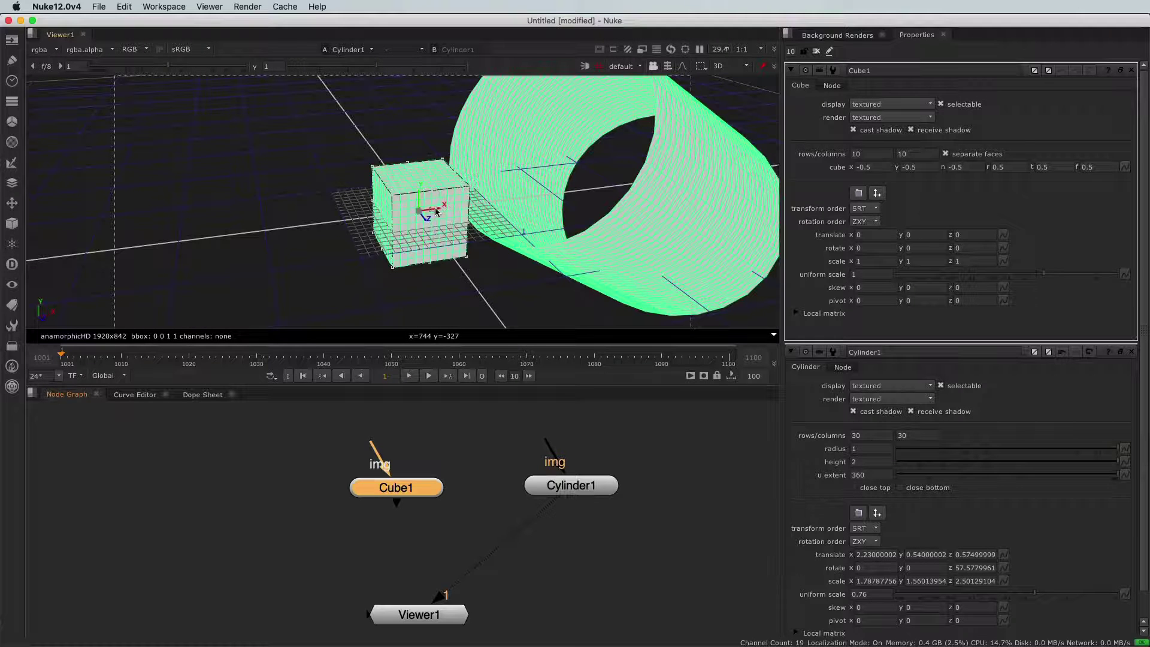
drag(437, 211, 319, 234)
key(super)
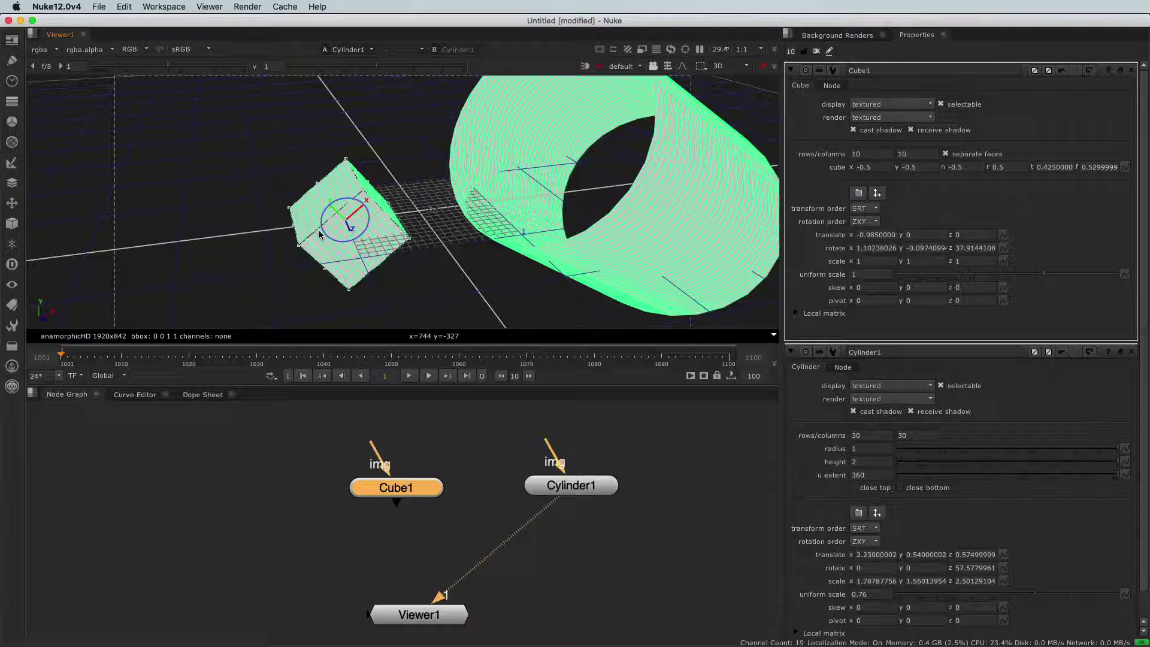
key(super+shift)
shift+super+drag(346, 224, 269, 276)
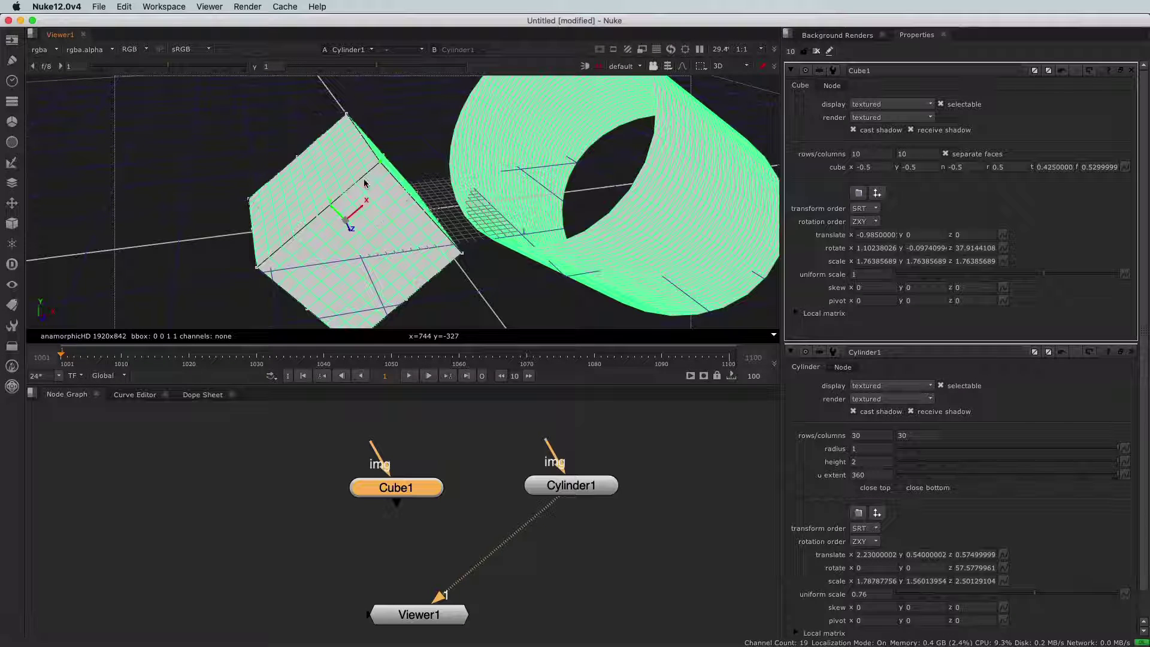
Reshape the cube by its corner points to extents of about r 0.662, t 0.558, f 0.592, then deselect its node.
scroll(380, 167, up, 2)
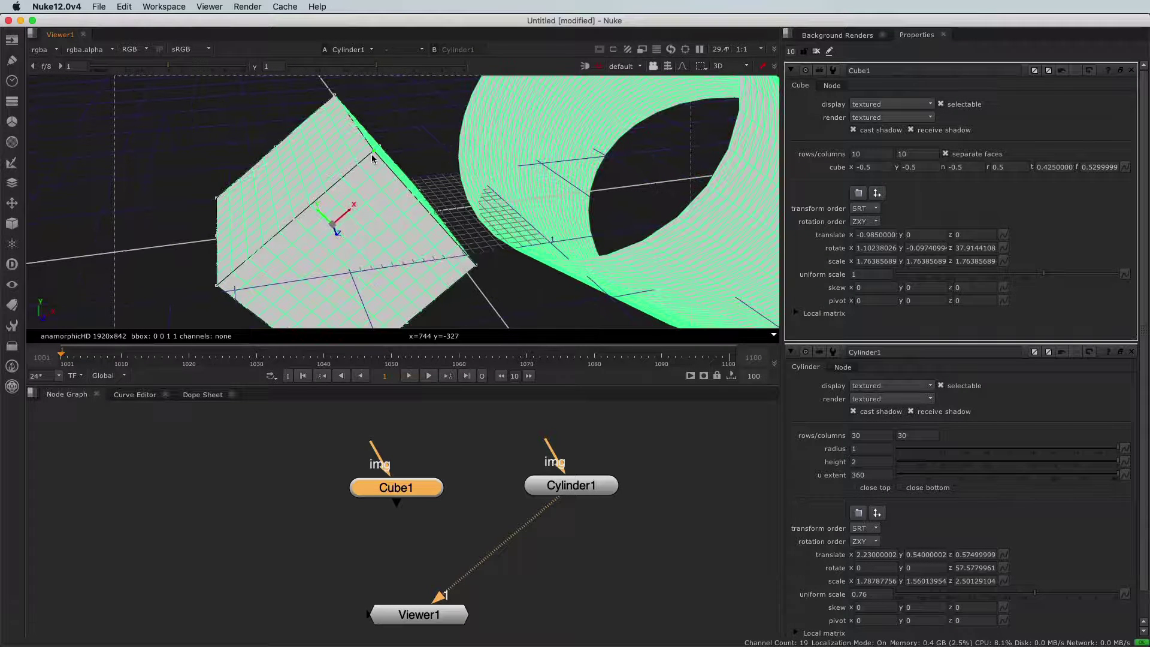
drag(372, 158, 368, 106)
super+drag(258, 177, 469, 114)
scroll(411, 215, down, 5)
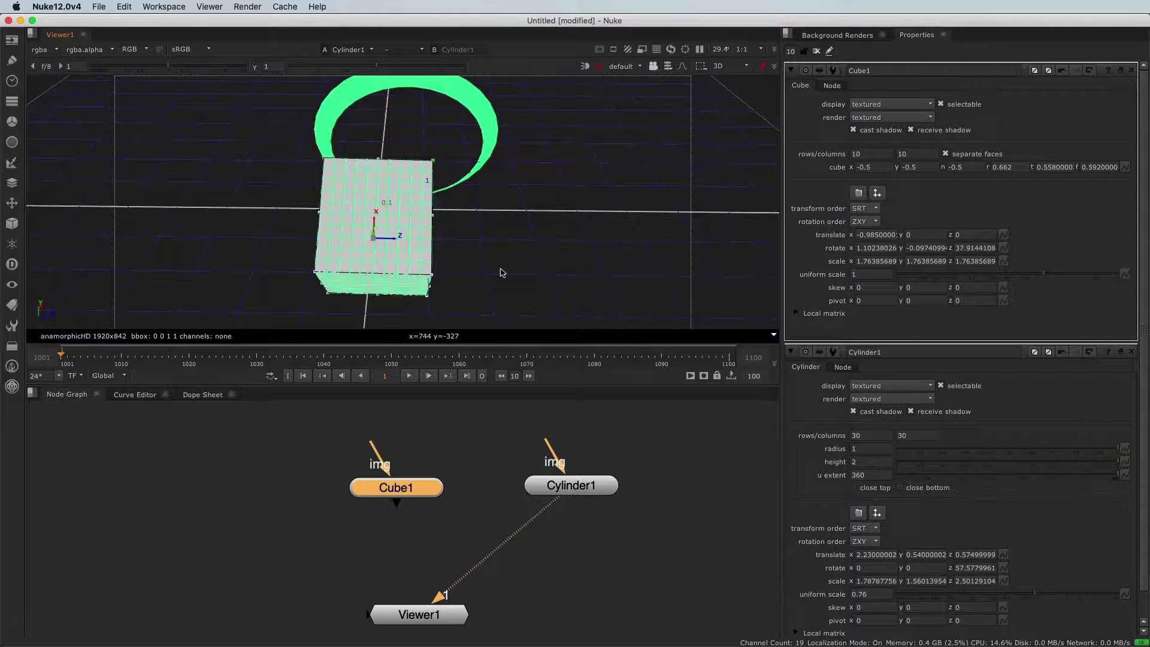
super+drag(560, 276, 277, 192)
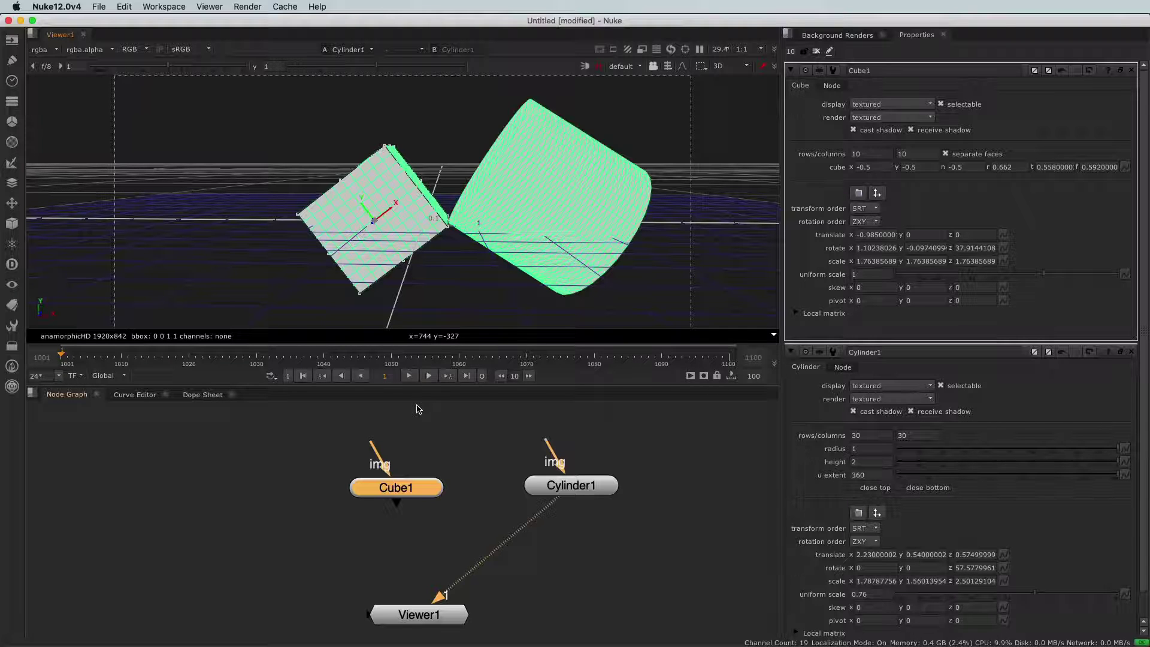
click(375, 580)
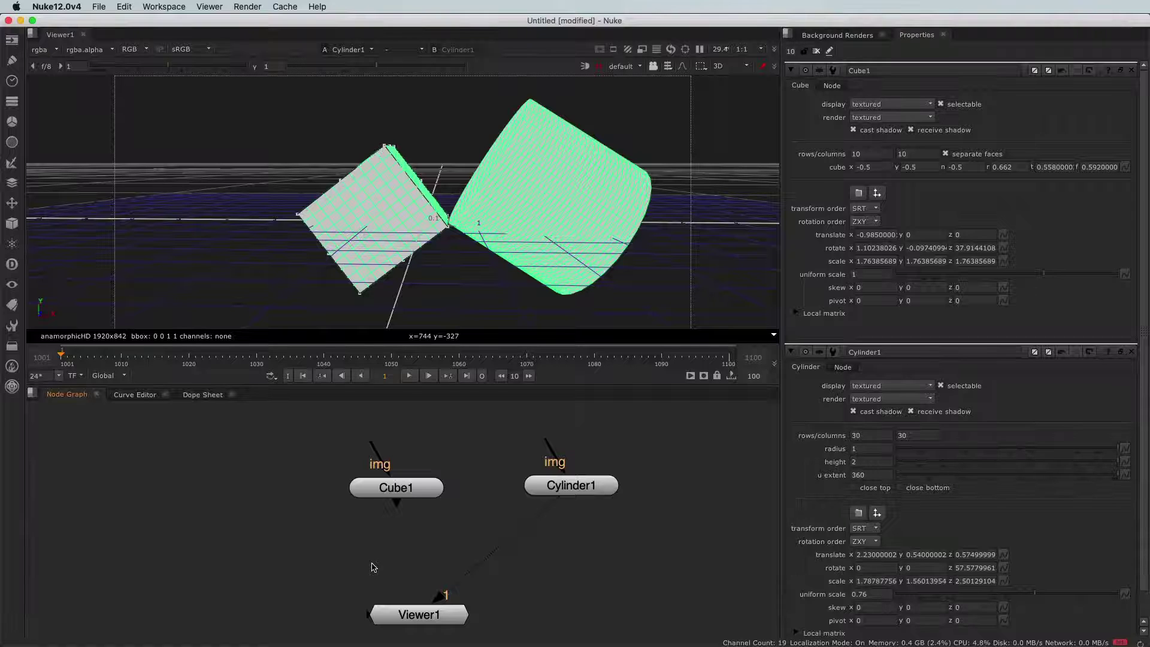
mouse_move(300, 200)
super+mouse_down()
mouse_move(304, 212)
mouse_move(405, 221)
mouse_move(303, 209)
super+mouse_up()
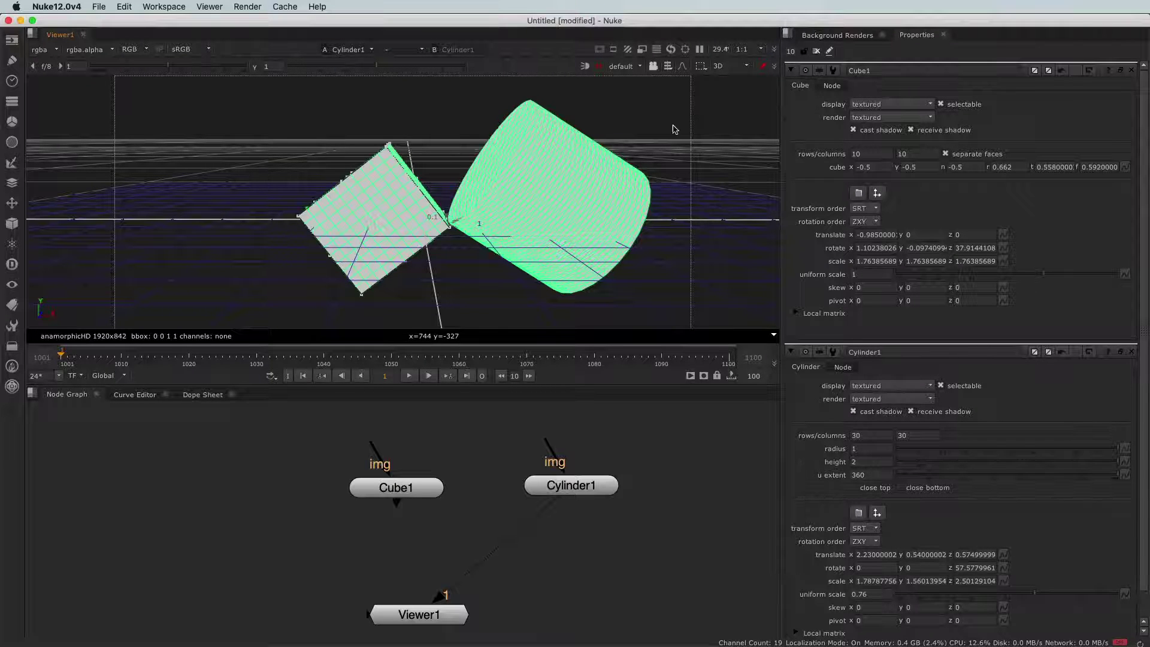
Switch the viewer to 2D and move the cube and cylinder nodes together to make room above the viewer node.
click(726, 67)
click(728, 77)
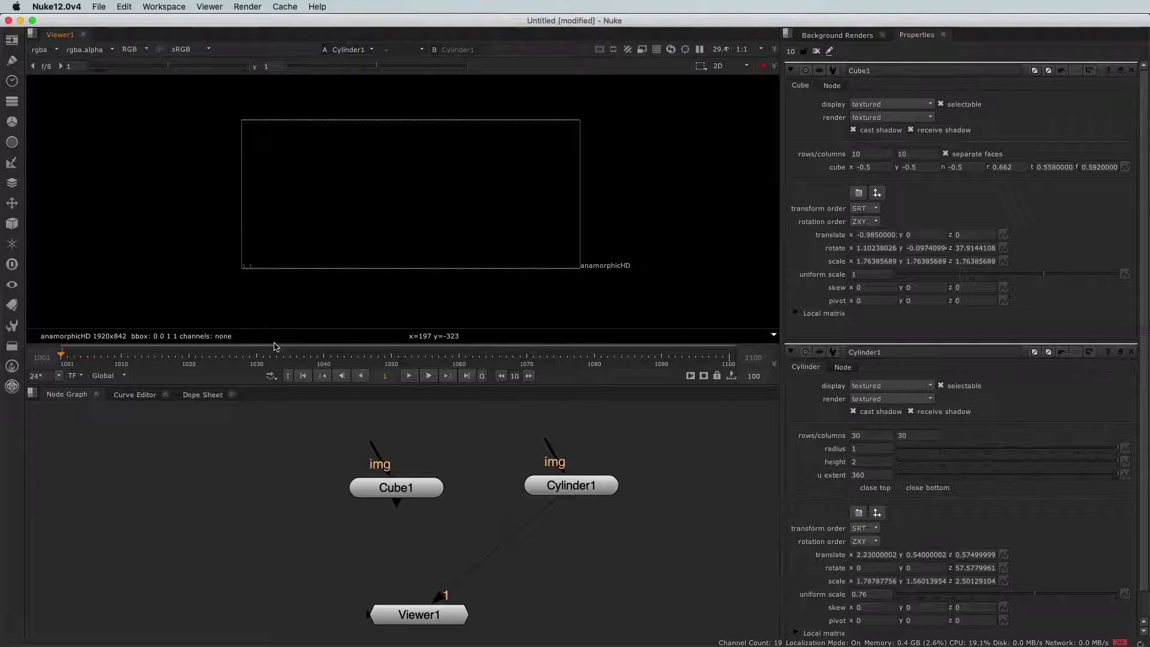
middle_drag(328, 526, 263, 518)
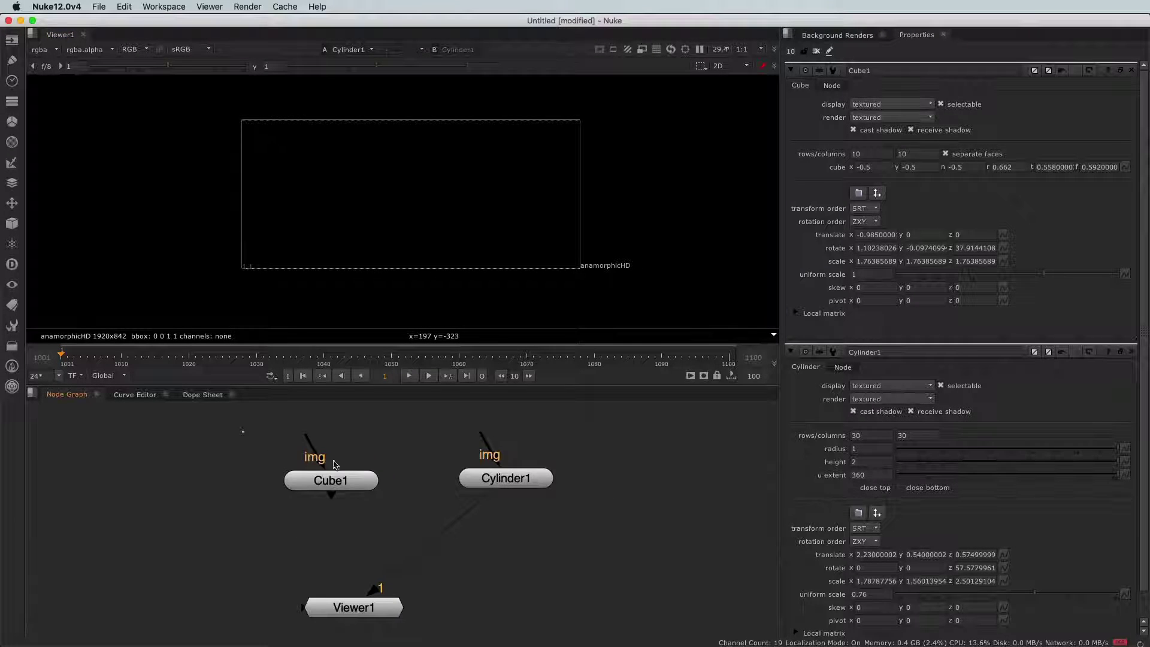
drag(242, 431, 660, 536)
drag(491, 478, 405, 453)
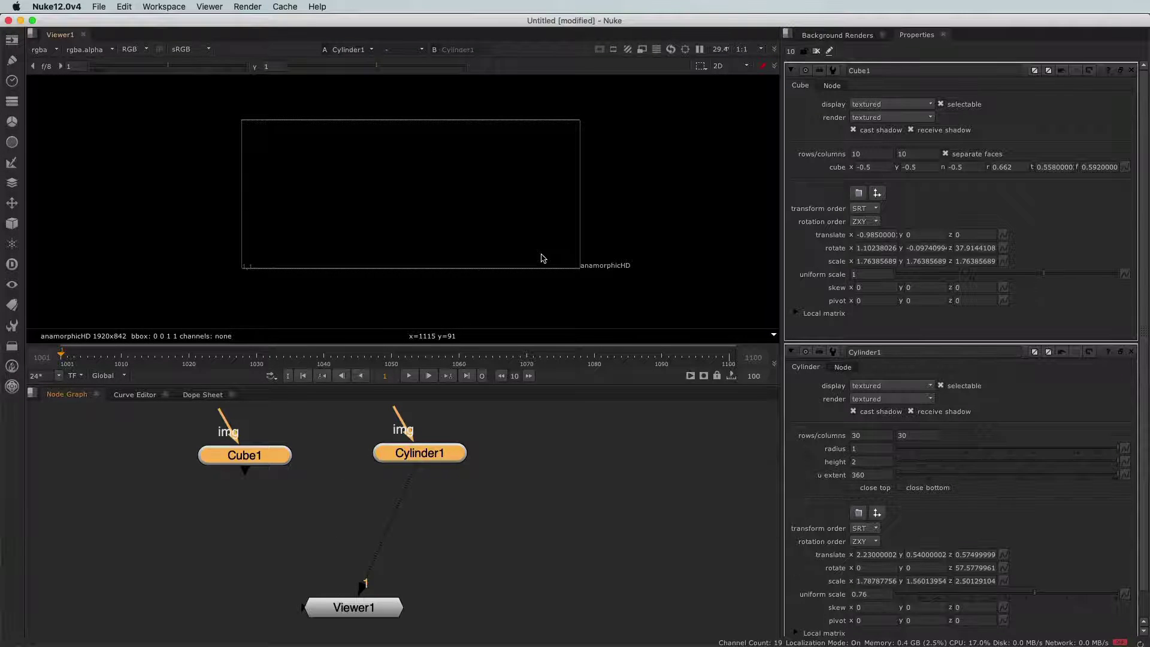
middle_drag(327, 558, 326, 522)
click(323, 520)
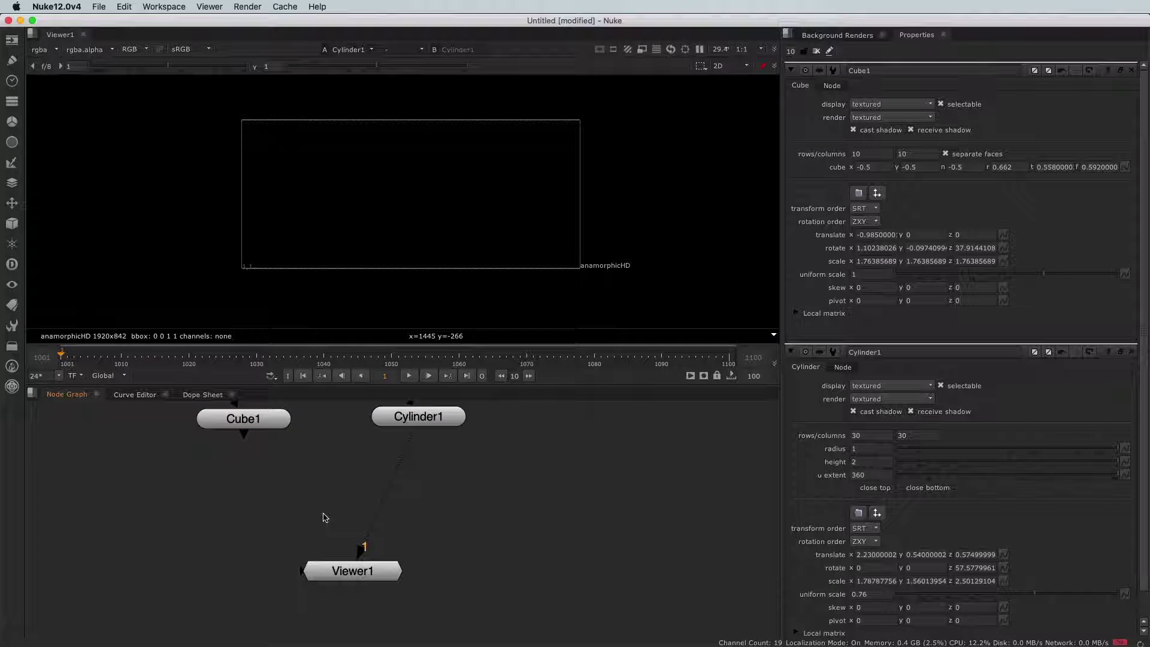
Add a ScanlineRender node and arrange it between the geometry nodes and the viewer node.
click(12, 224)
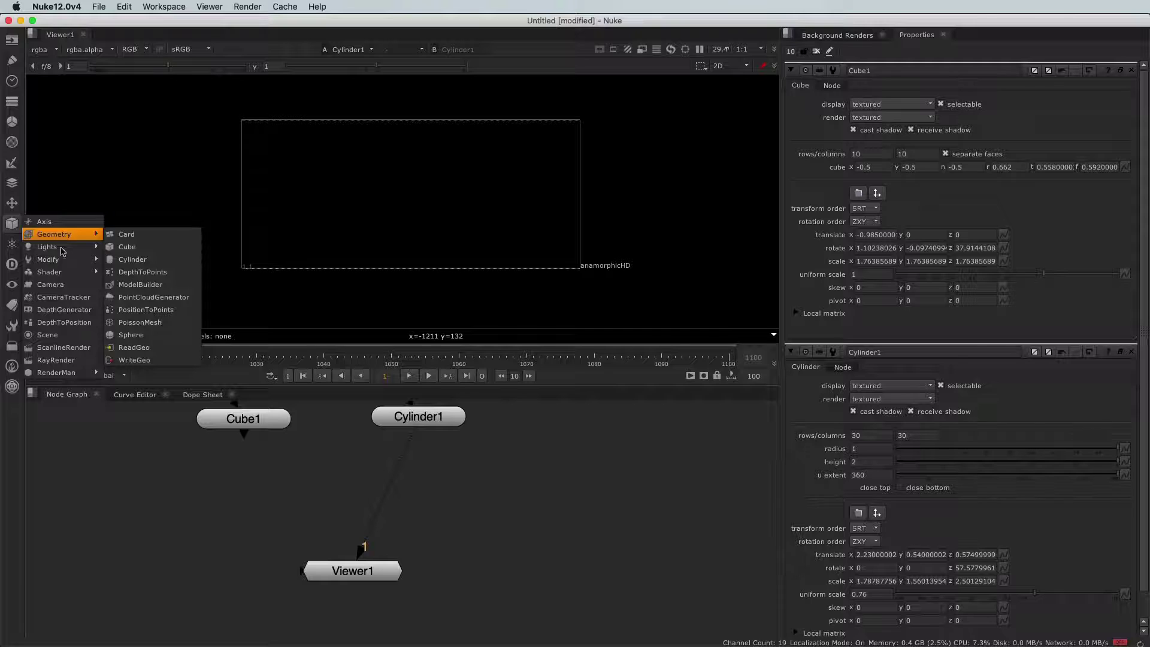
click(70, 353)
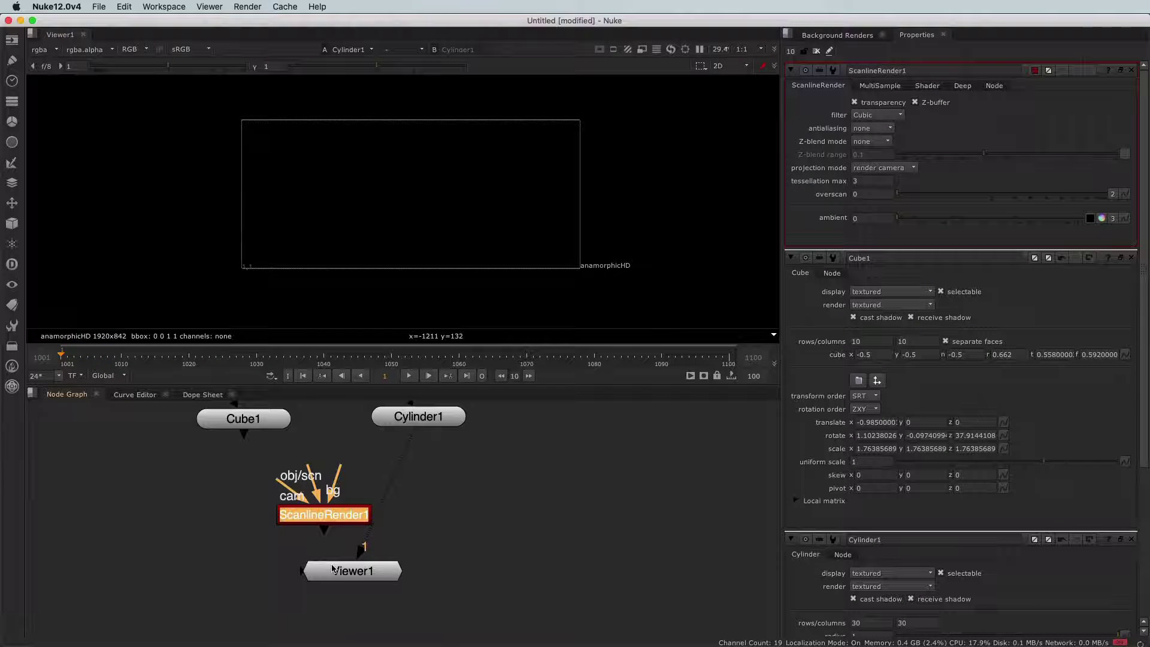
drag(333, 567, 368, 607)
drag(314, 512, 310, 537)
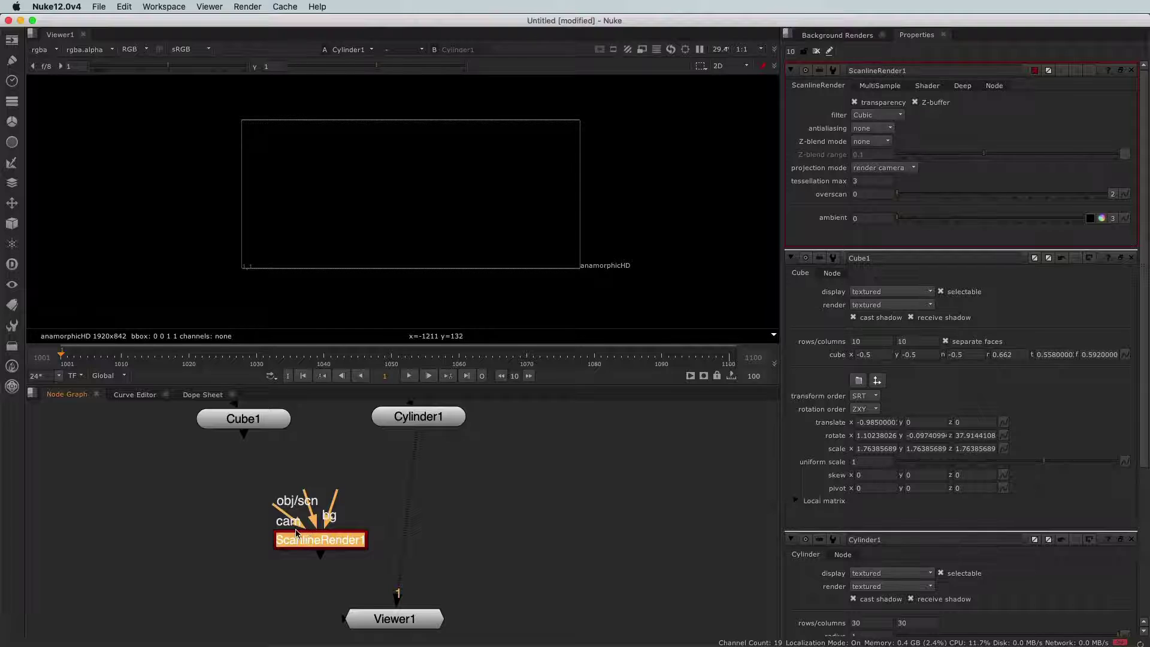
middle_drag(297, 533, 295, 551)
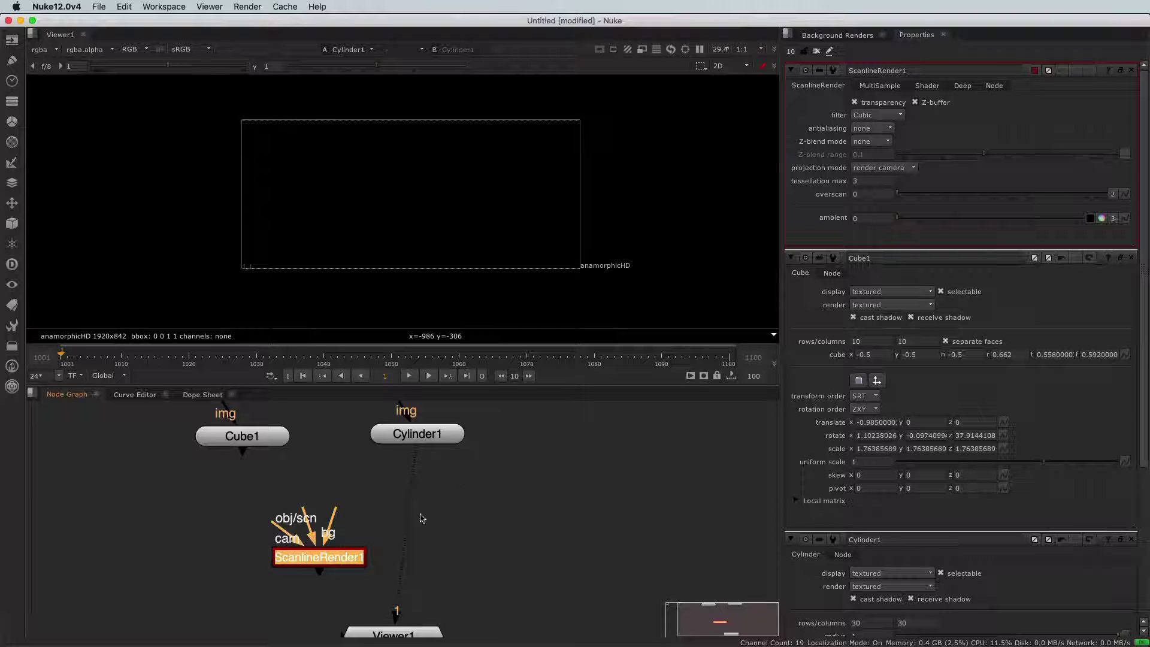
drag(316, 561, 318, 559)
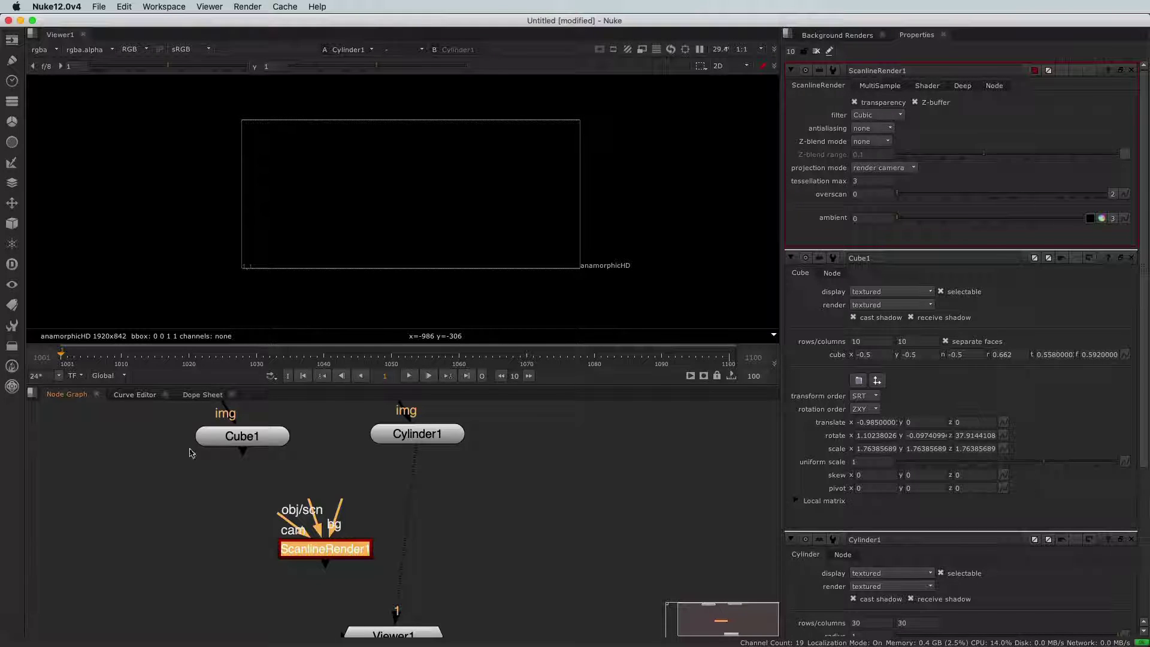
middle_drag(301, 595, 240, 586)
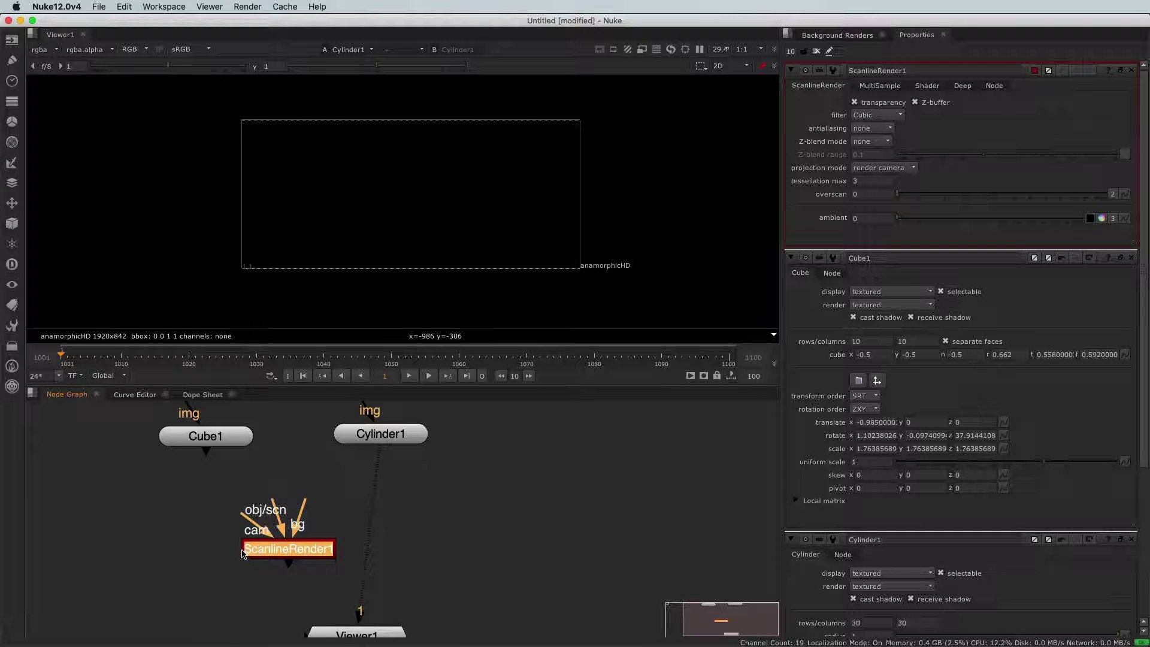
middle_drag(267, 548, 273, 562)
drag(317, 567, 262, 580)
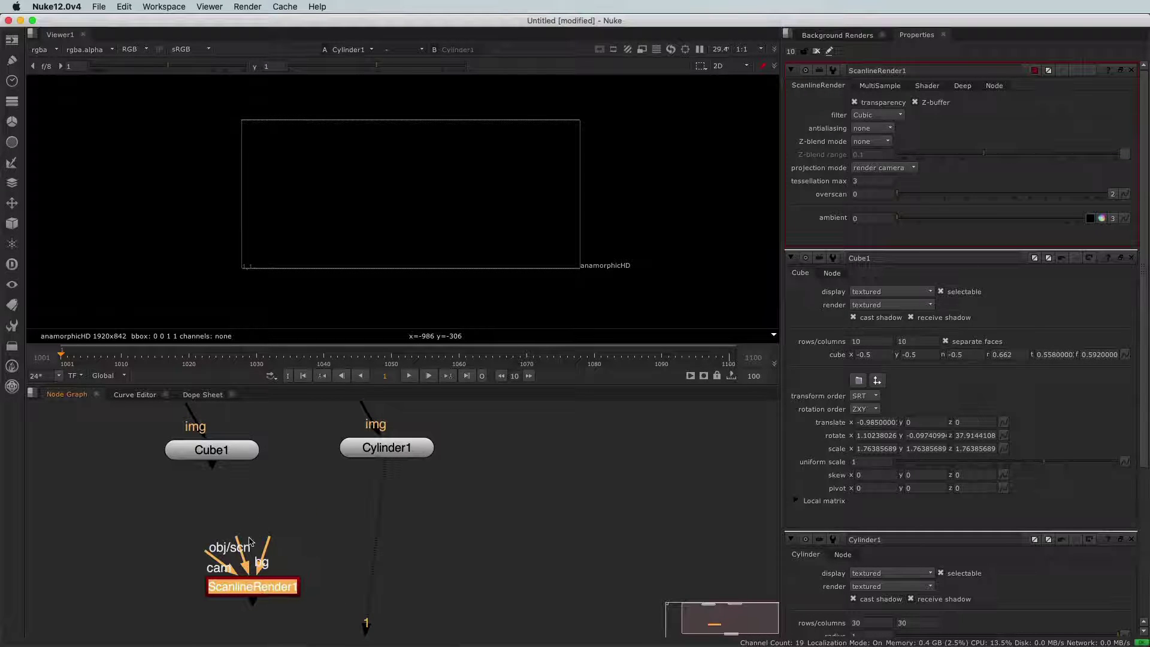
Connect the cube to ScanlineRender's obj/scn input and the viewer to ScanlineRender, aligning the cube and viewer nodes with it.
drag(249, 540, 234, 452)
drag(235, 452, 275, 444)
drag(383, 465, 261, 593)
scroll(456, 516, down, 3)
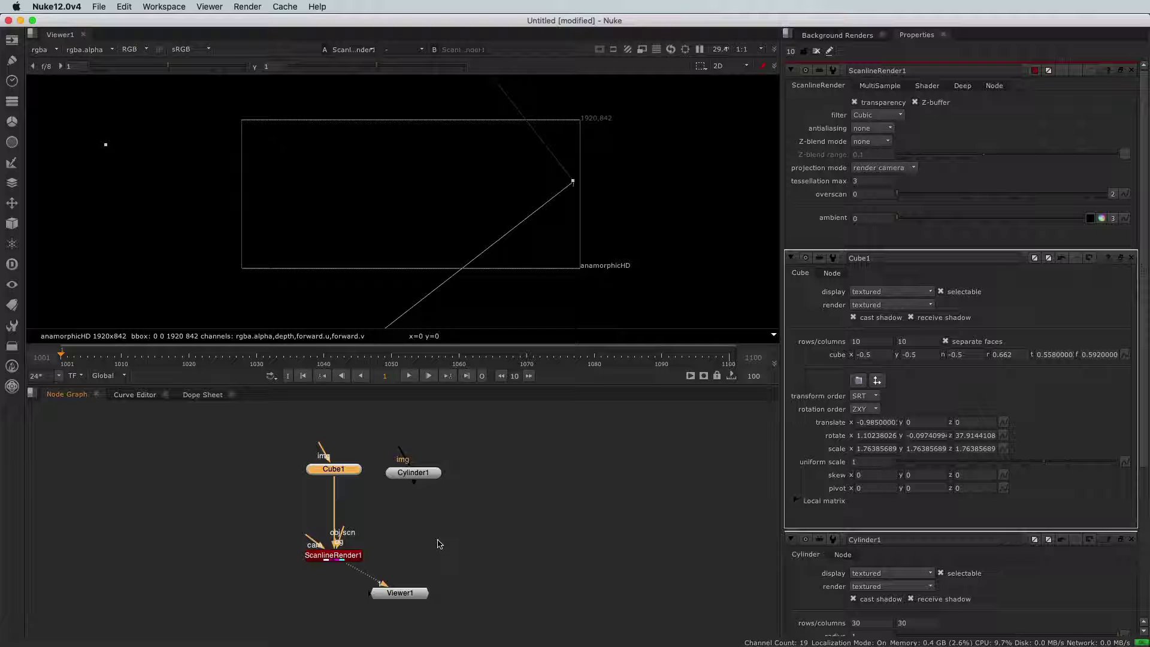
middle_drag(370, 558, 417, 532)
drag(467, 567, 406, 584)
scroll(374, 541, up, 4)
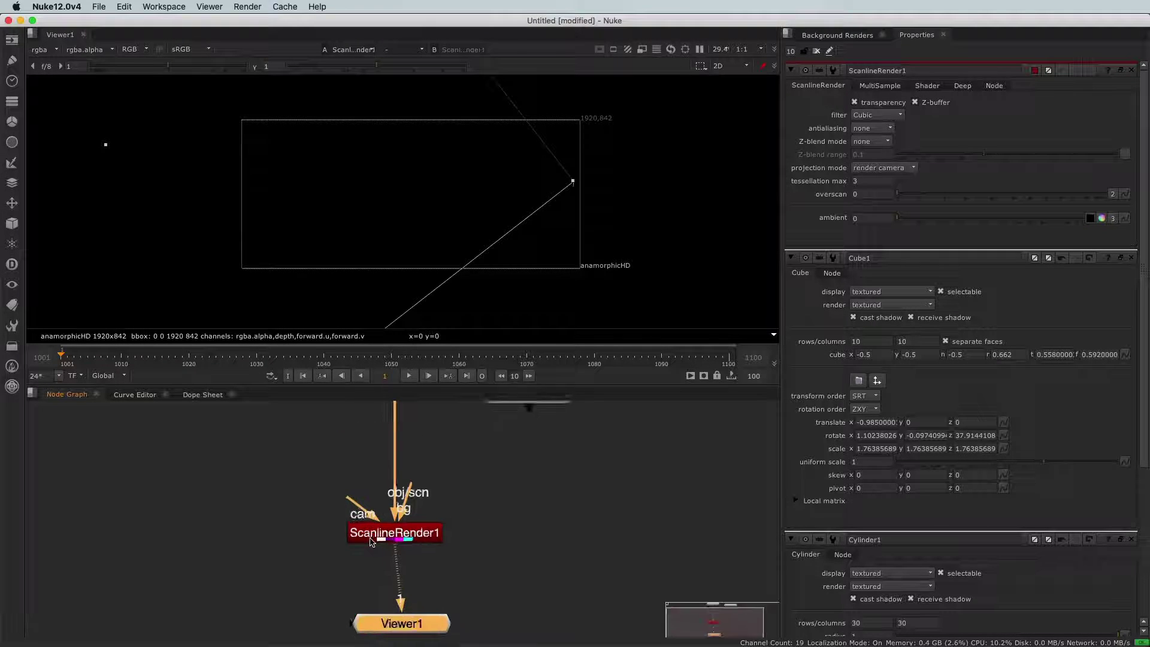
Add a Camera node beside the cube and connect it to ScanlineRender's cam input.
drag(358, 492, 210, 454)
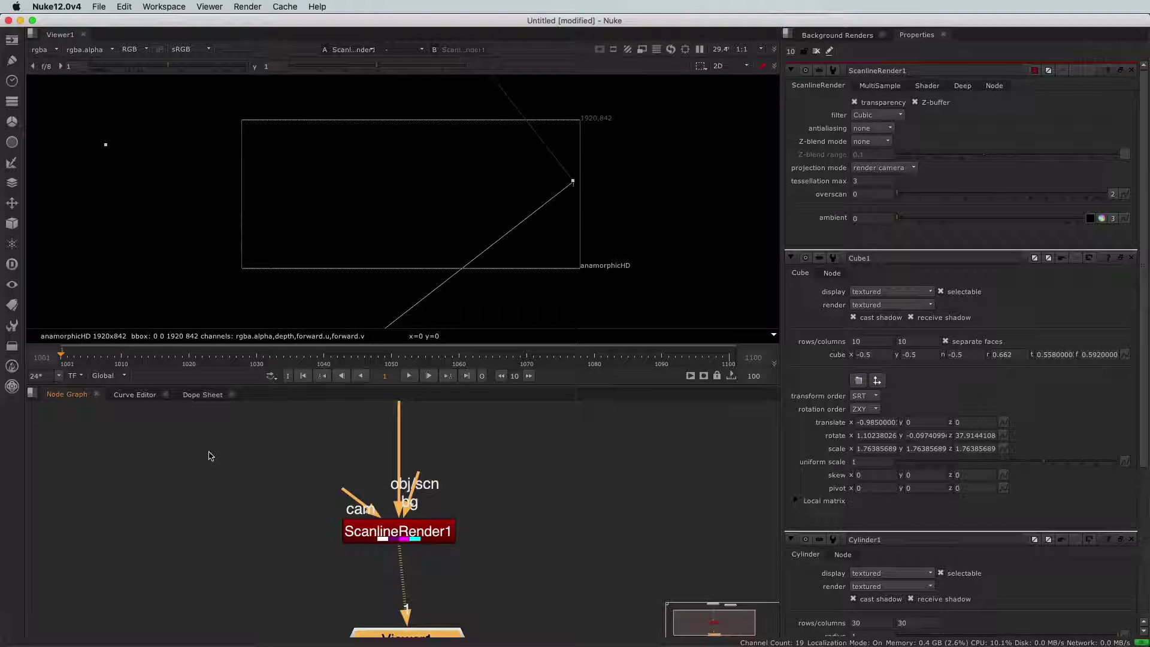
click(209, 454)
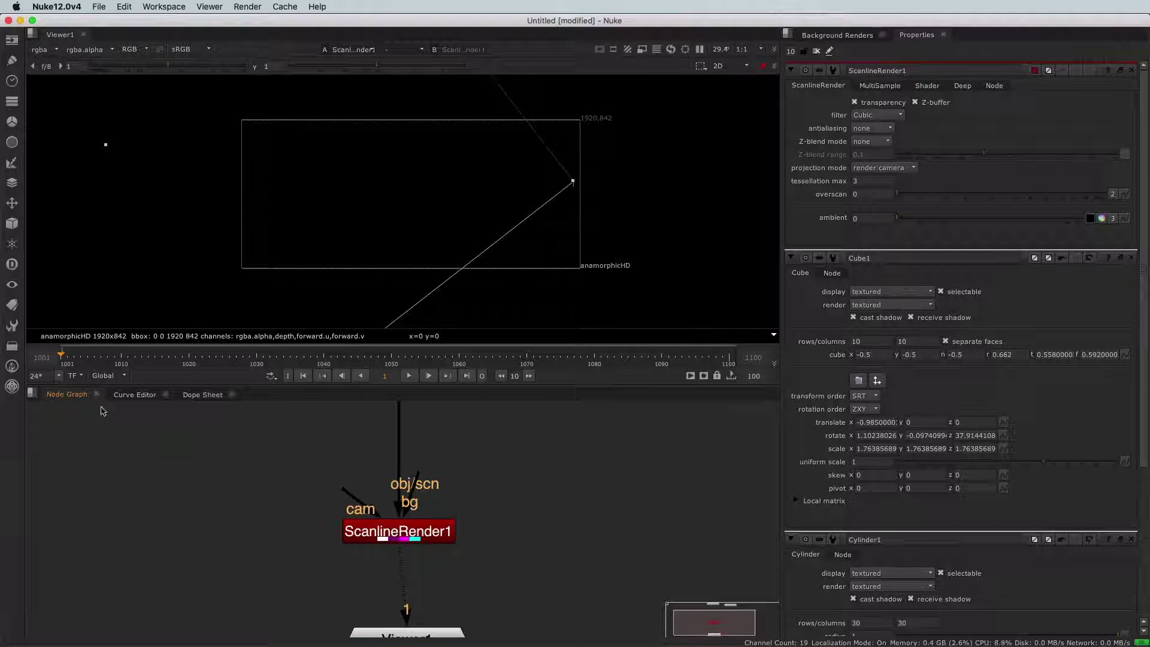
click(12, 224)
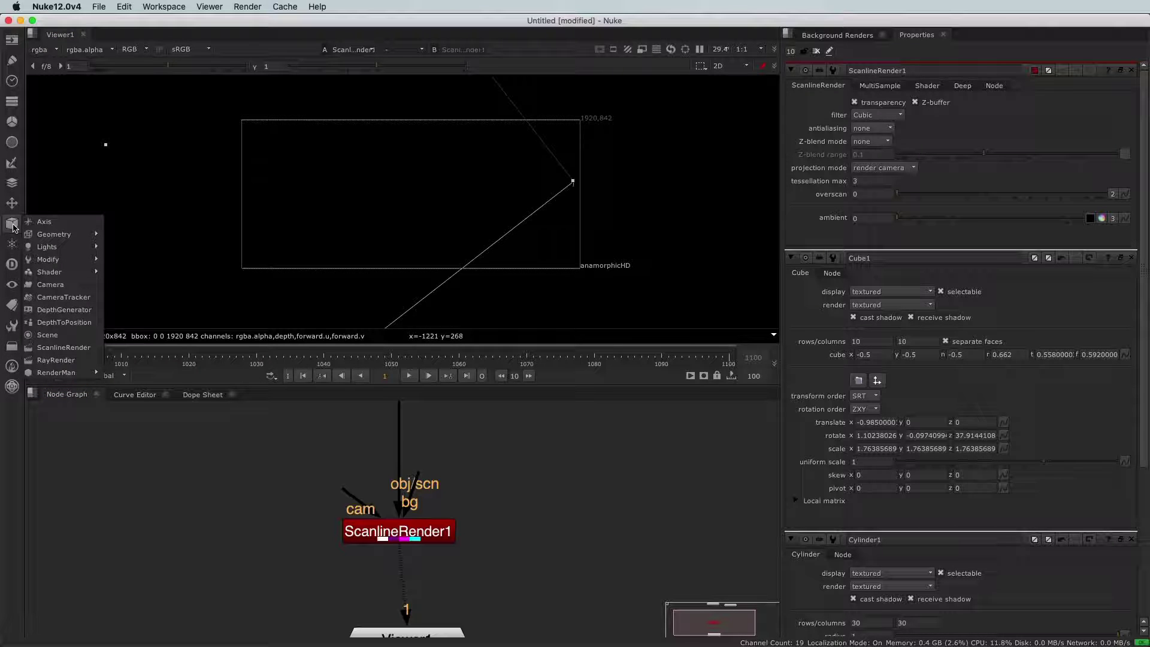
click(84, 288)
middle_drag(230, 497, 246, 572)
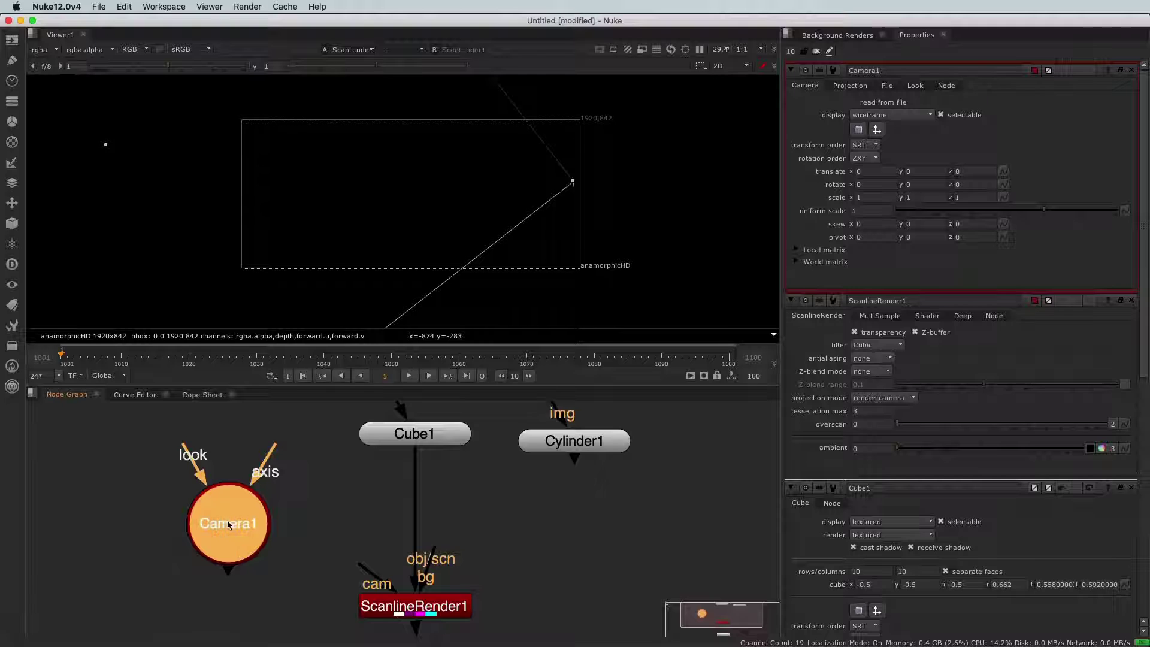
drag(225, 522, 184, 511)
drag(369, 571, 199, 520)
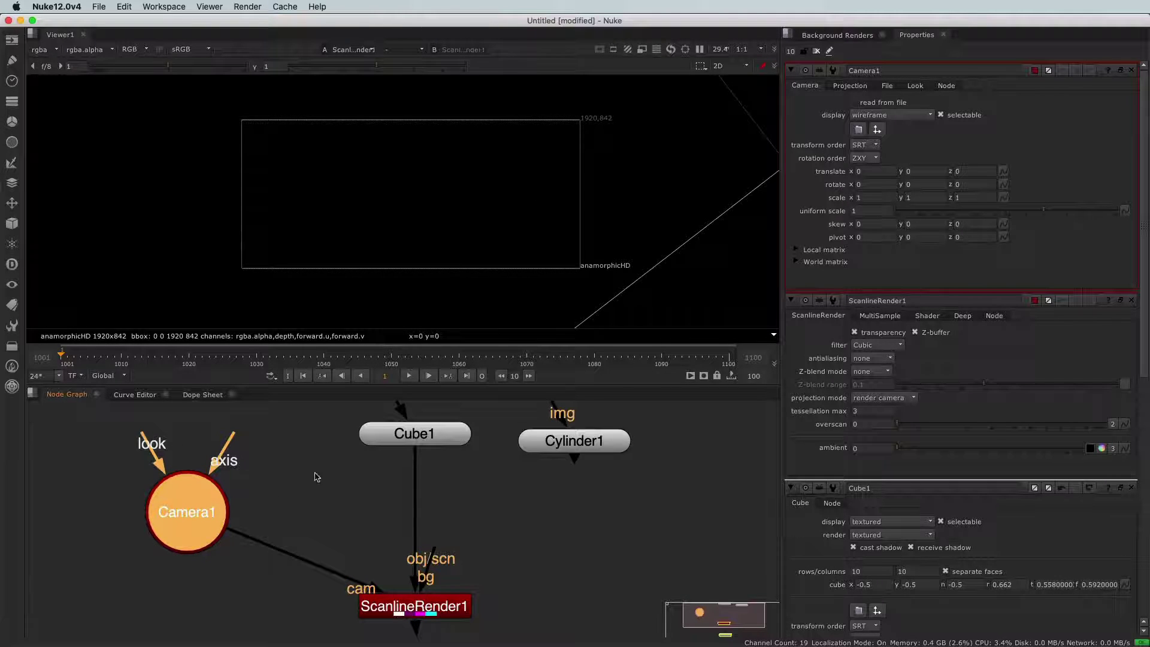
Switch the viewer to 3D and move the camera back along its z axis to about 11.02.
scroll(355, 209, down, 3)
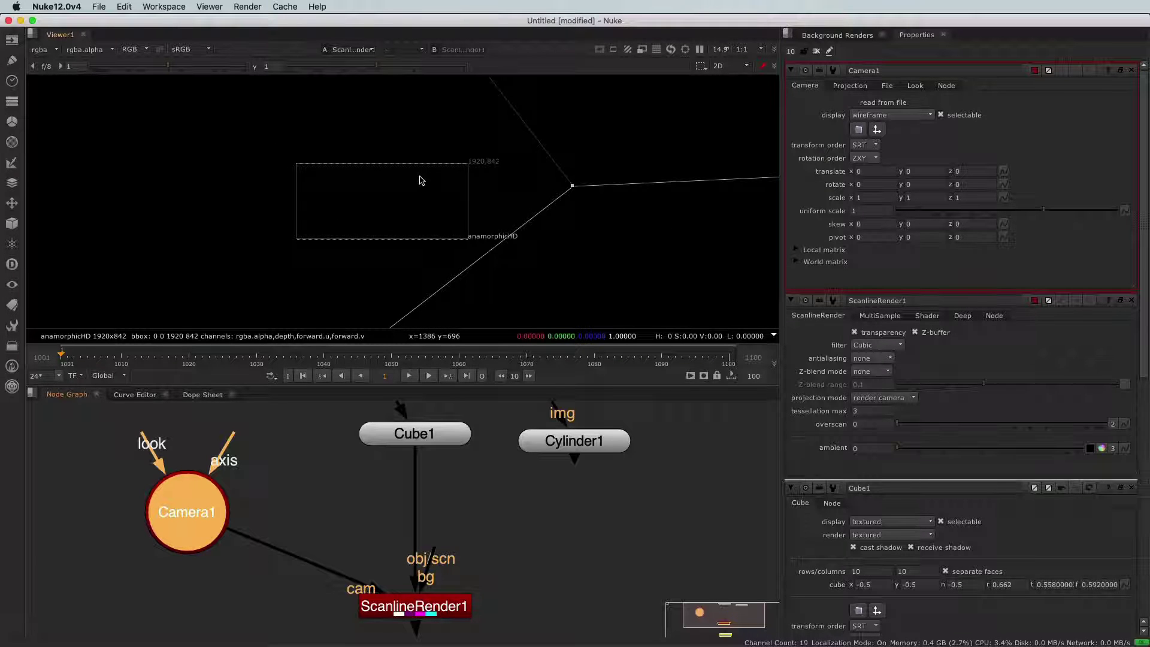
click(721, 66)
click(726, 84)
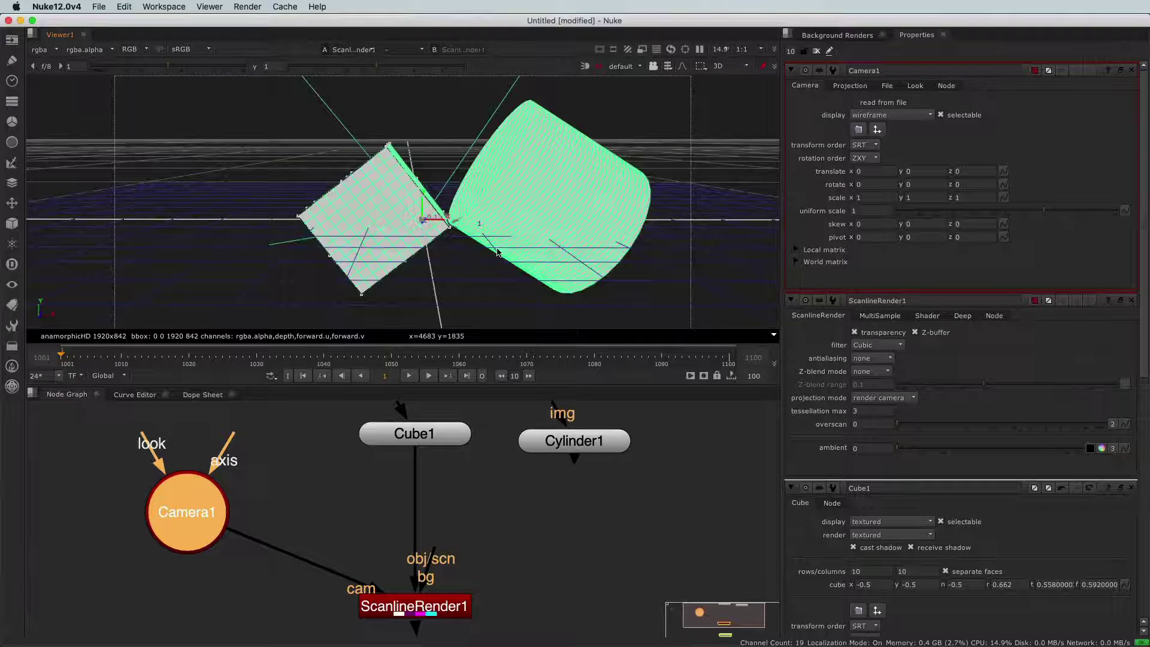
ctrl+drag(385, 269, 269, 261)
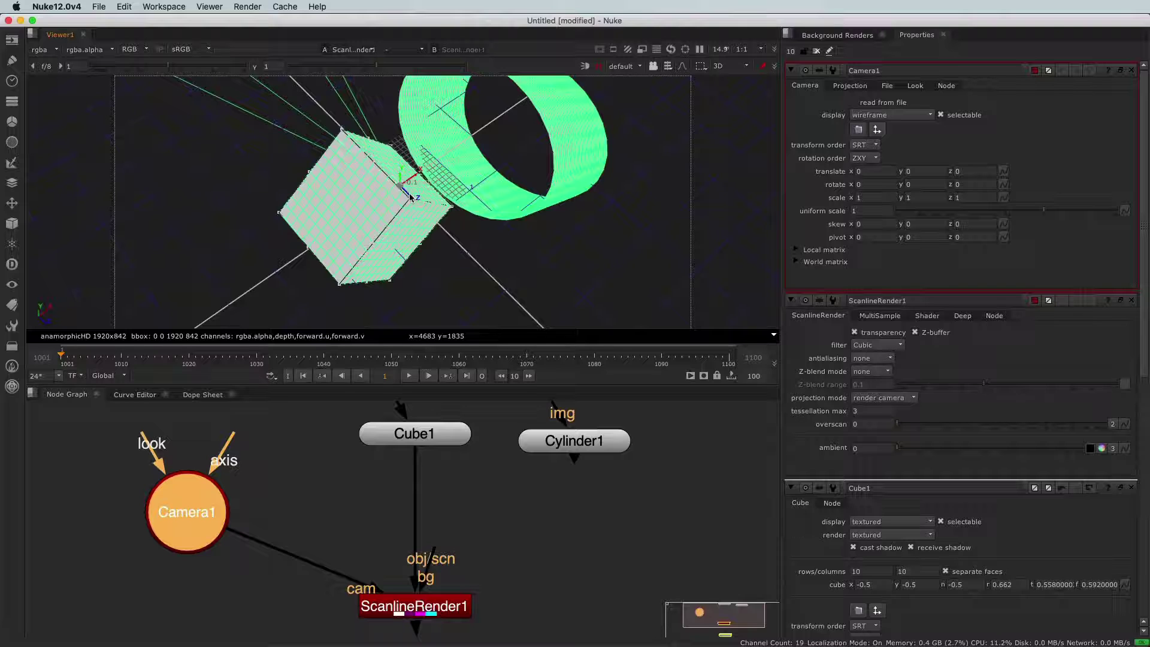
drag(410, 197, 378, 269)
scroll(508, 281, down, 3)
scroll(507, 280, down, 1)
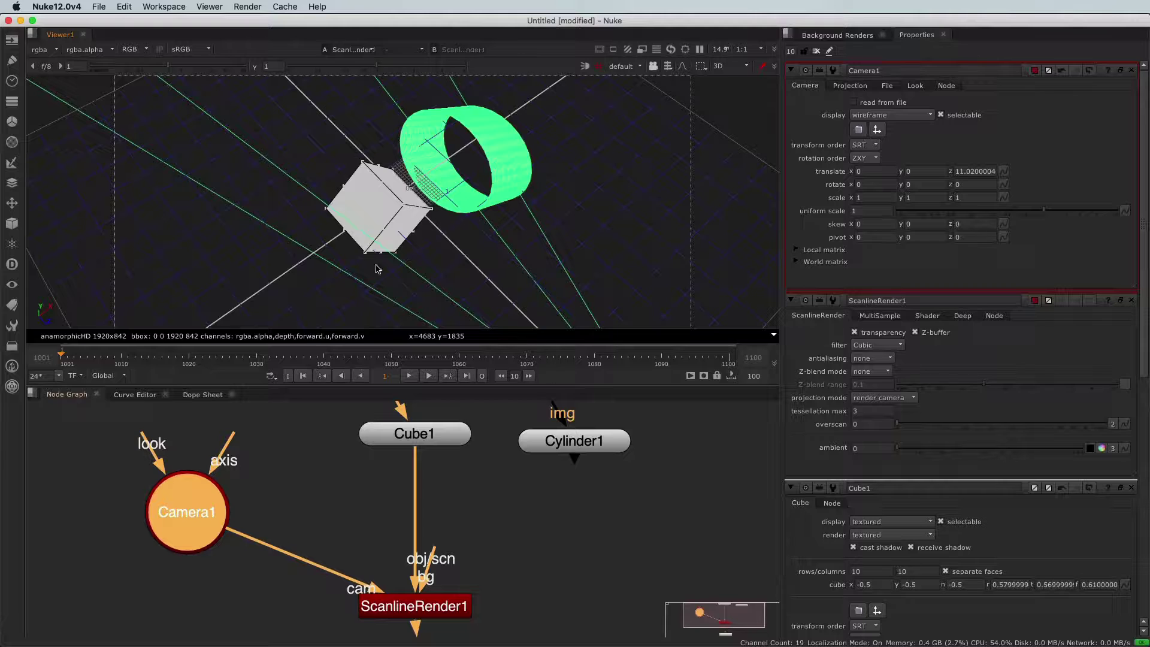
Move the camera farther back along its z axis to about 13.14.
ctrl+drag(417, 193, 225, 188)
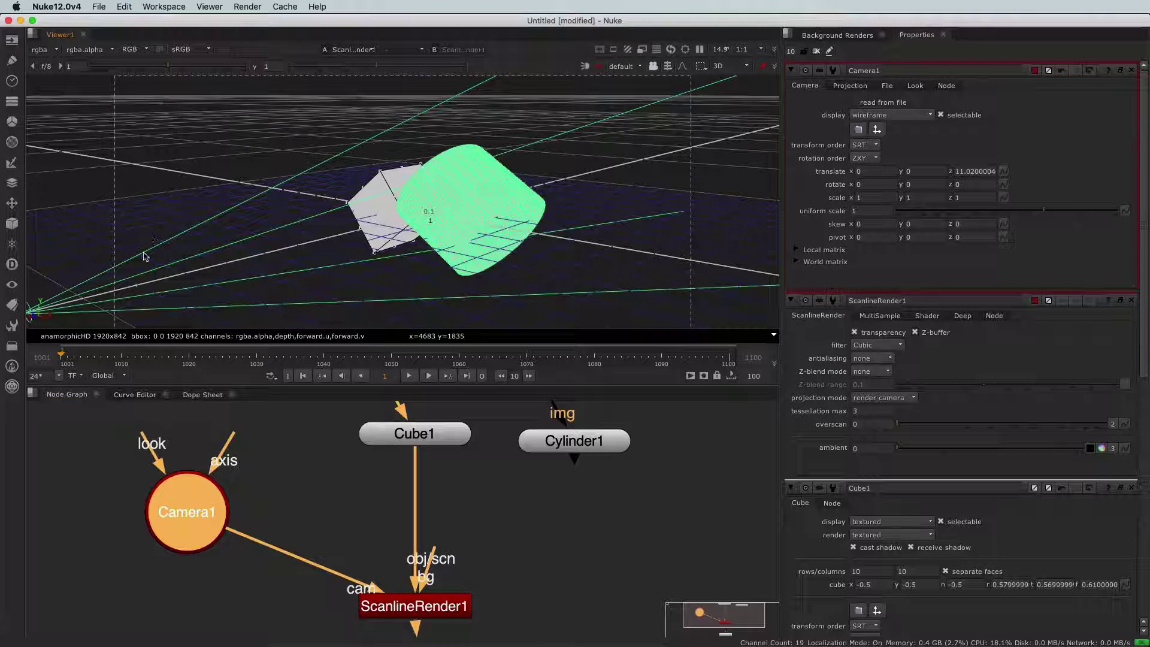
ctrl+drag(303, 290, 516, 271)
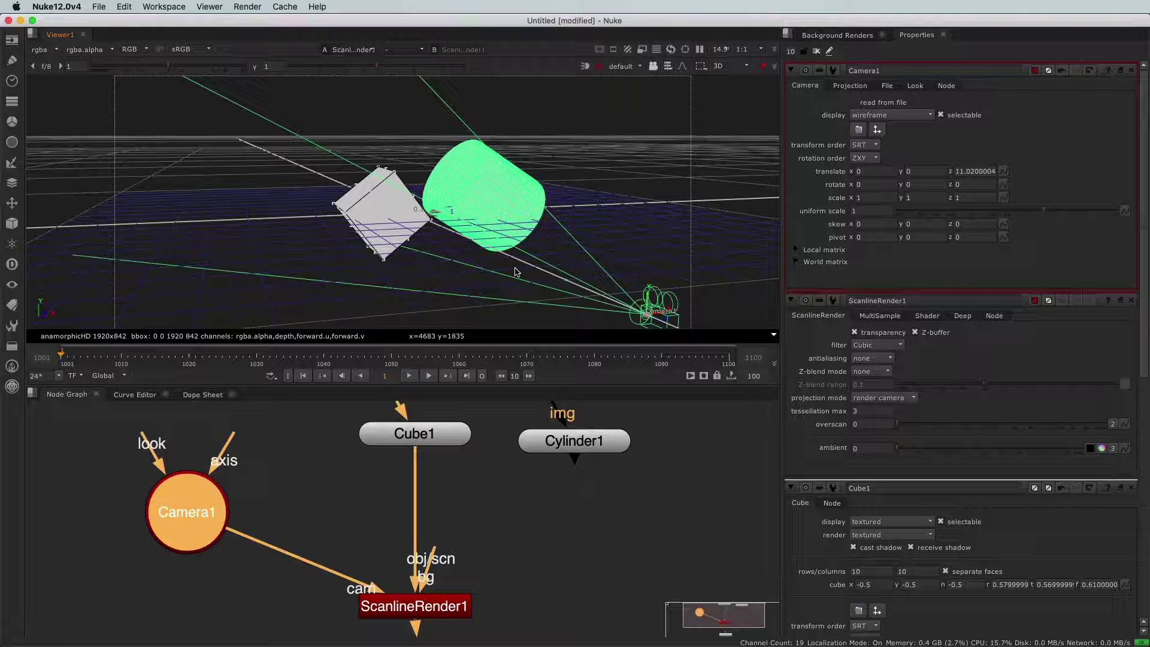
super+drag(517, 272, 843, 354)
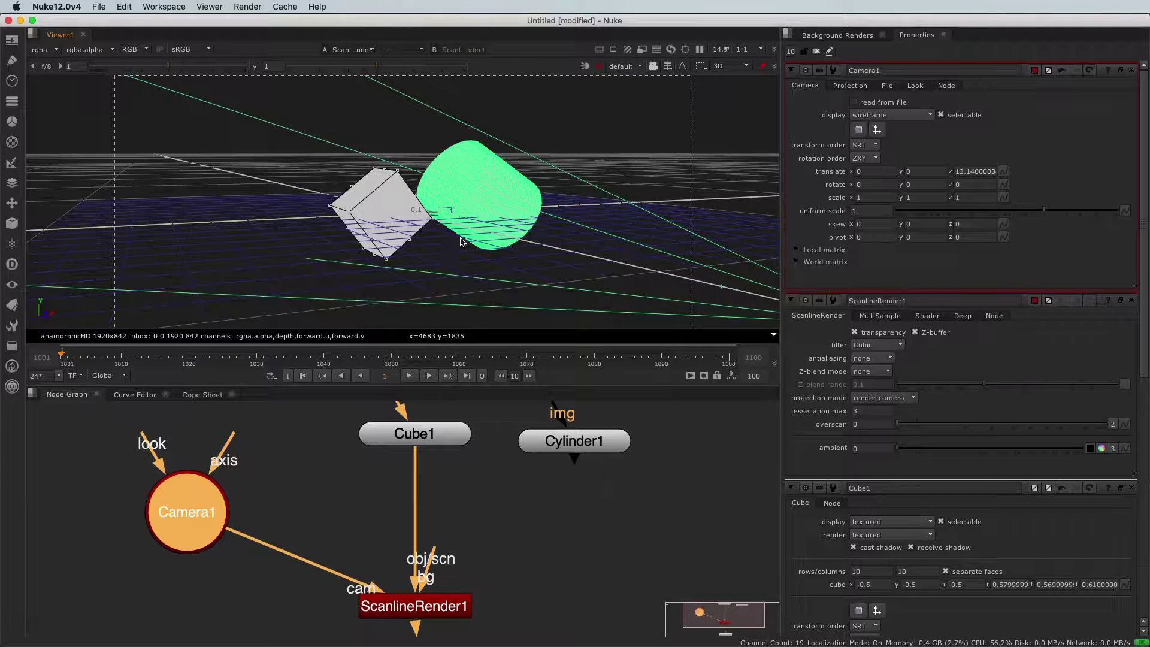
super+drag(365, 255, 433, 230)
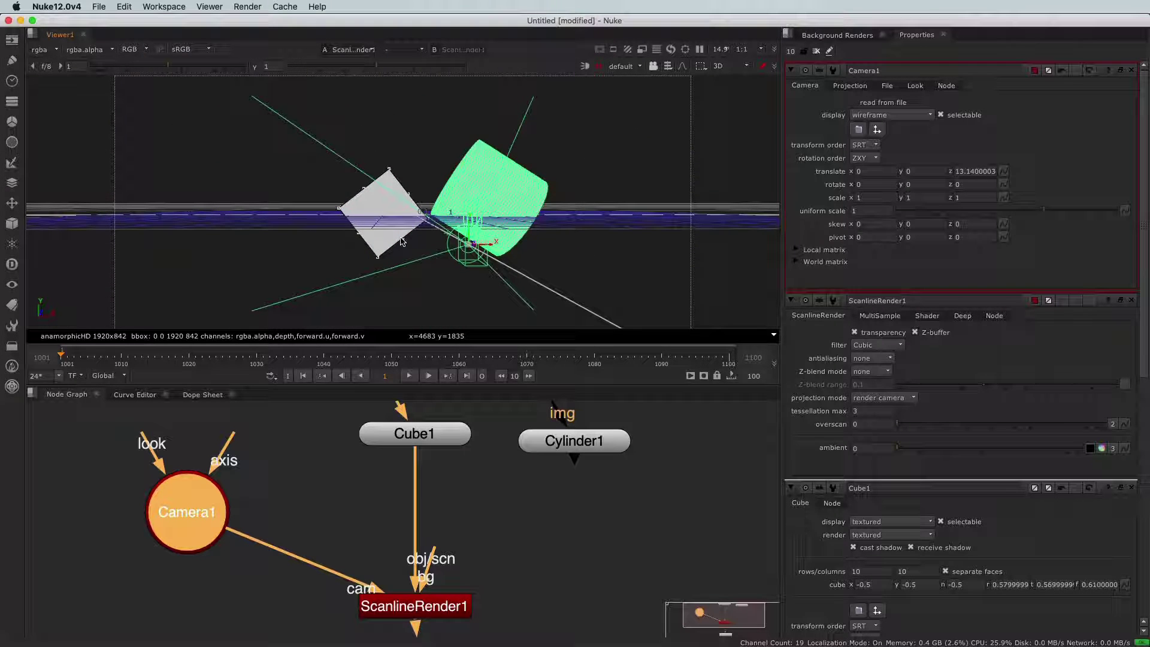
Switch the viewer from the 3D scene to the 2D output of ScanlineRender.
key(Tab)
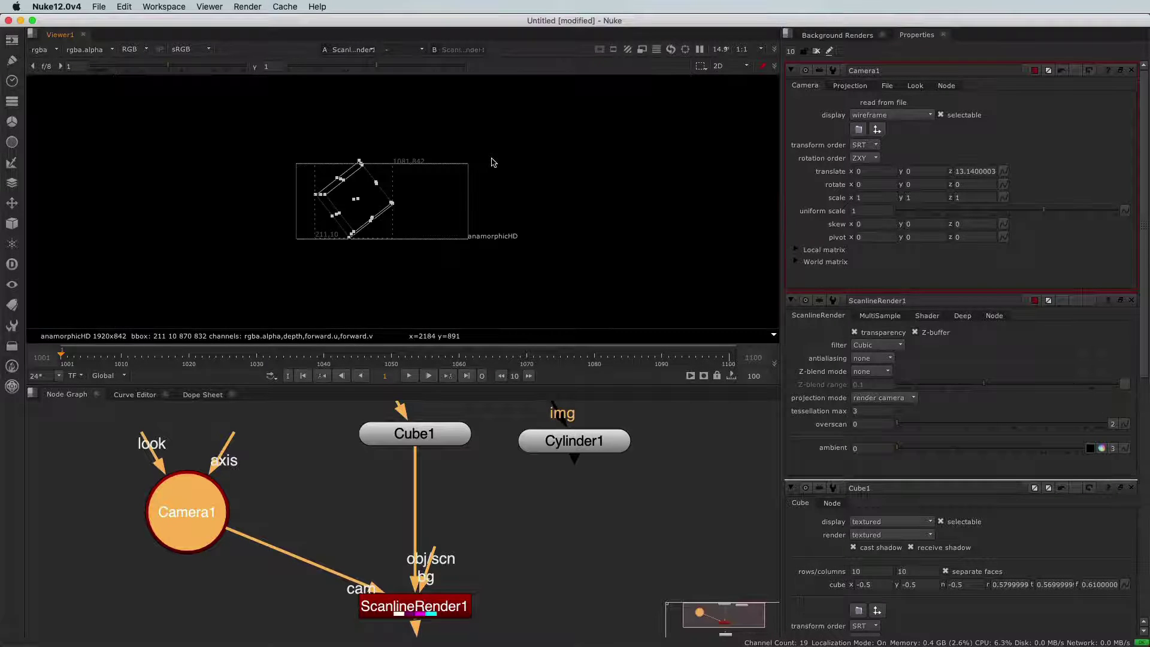
key(Tab)
key(Tab)
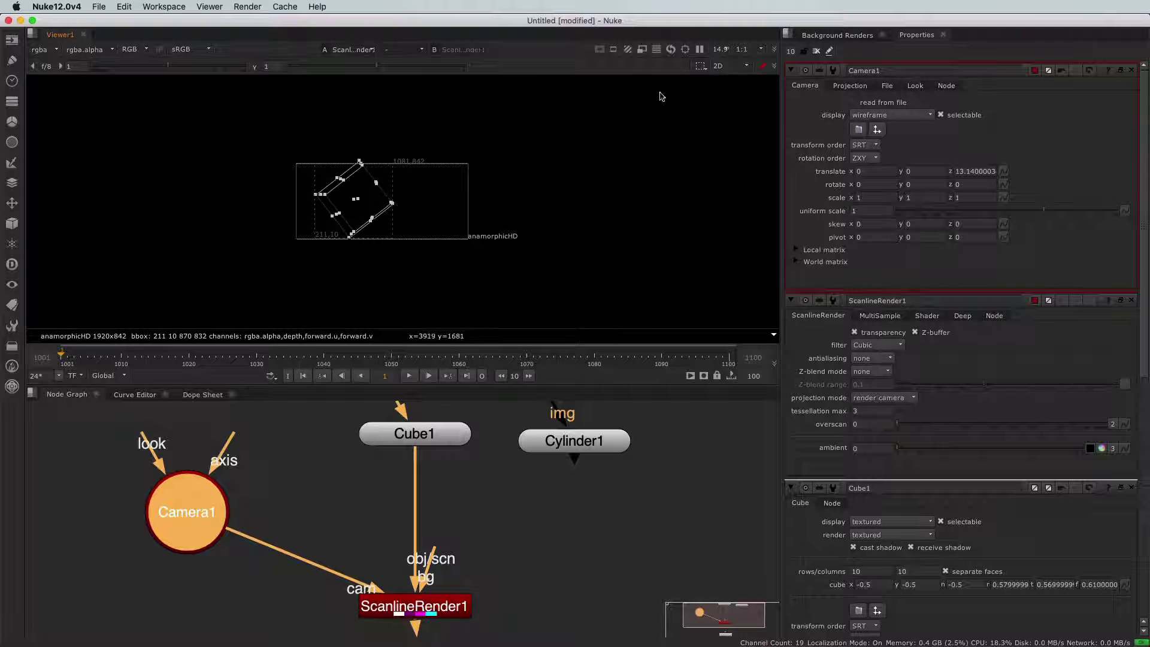
click(722, 66)
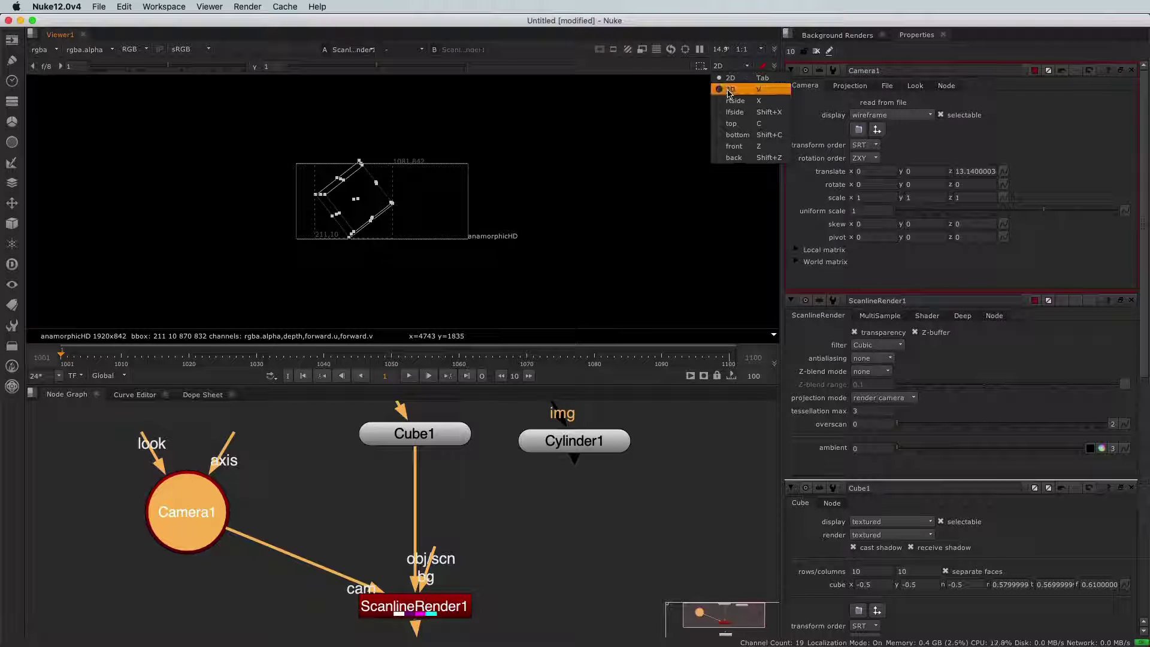
key(Tab)
key(Tab)
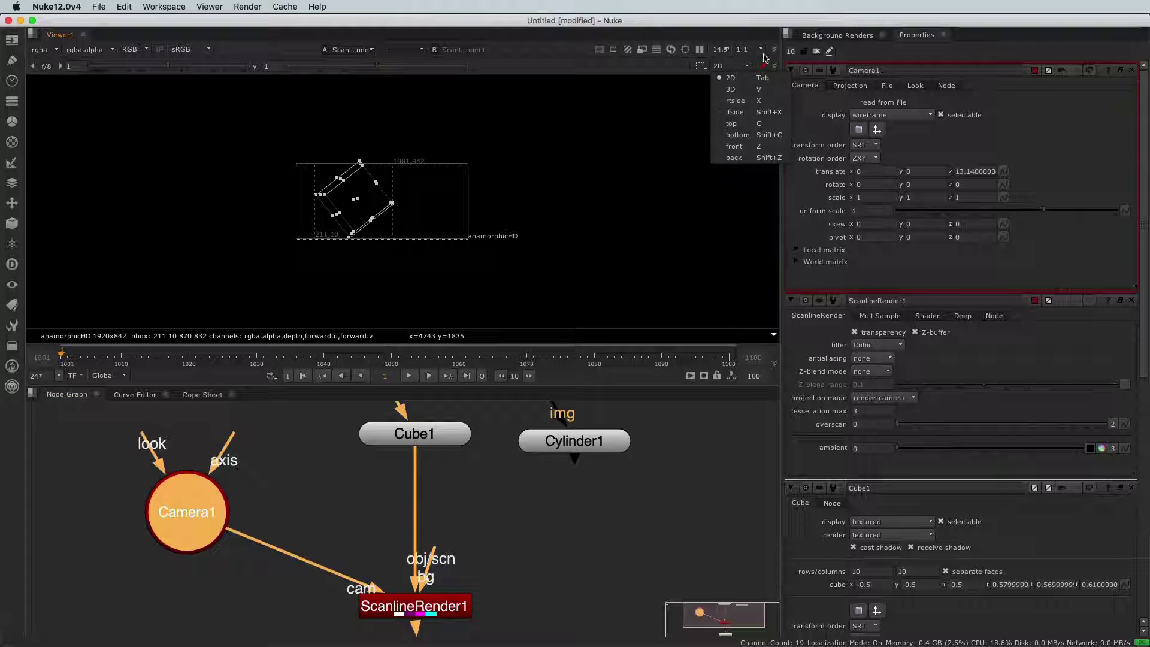
Close all open node properties to clear the transform overlays from the 2D render.
click(1131, 71)
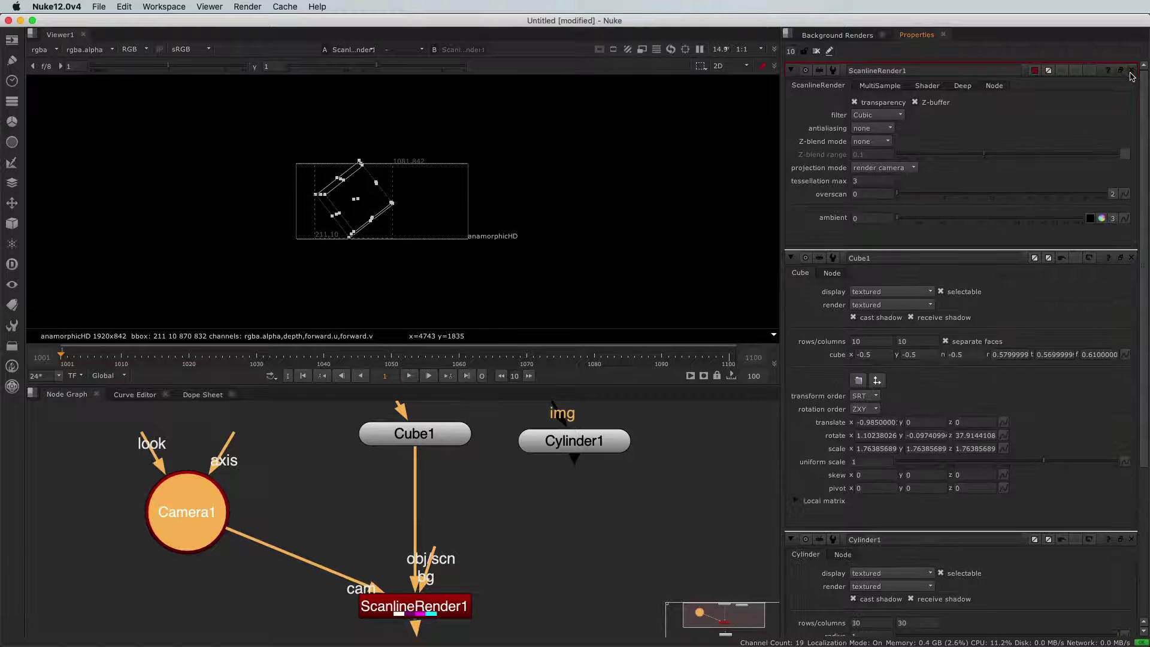
click(1131, 72)
click(1130, 71)
scroll(412, 219, up, 4)
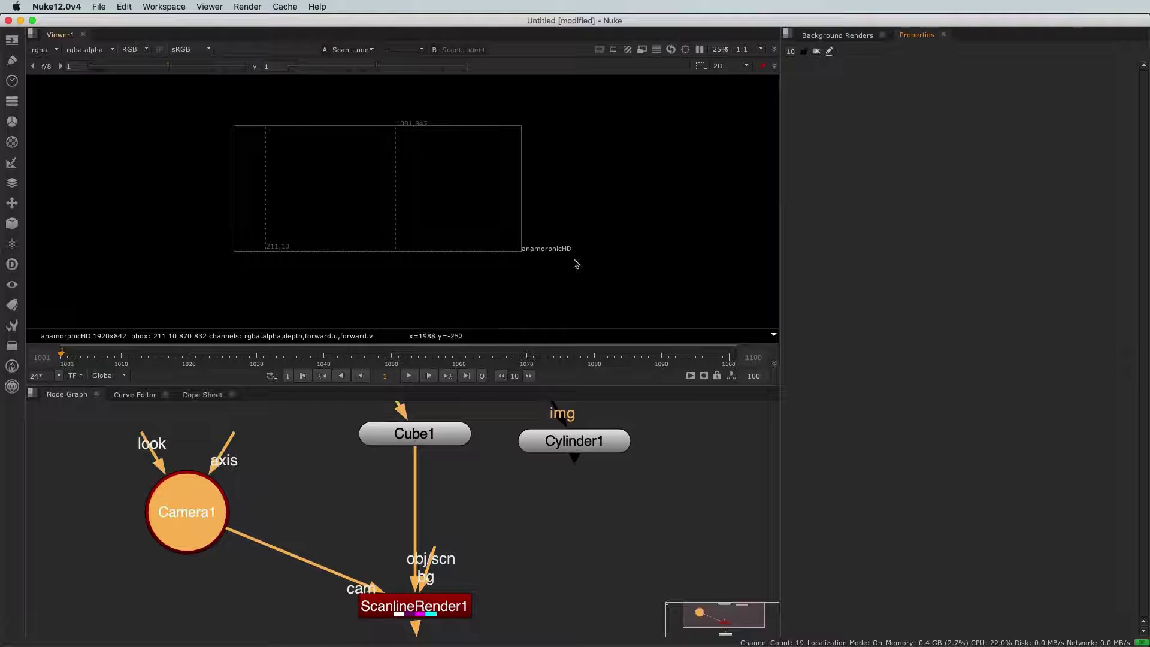
scroll(444, 239, up, 1)
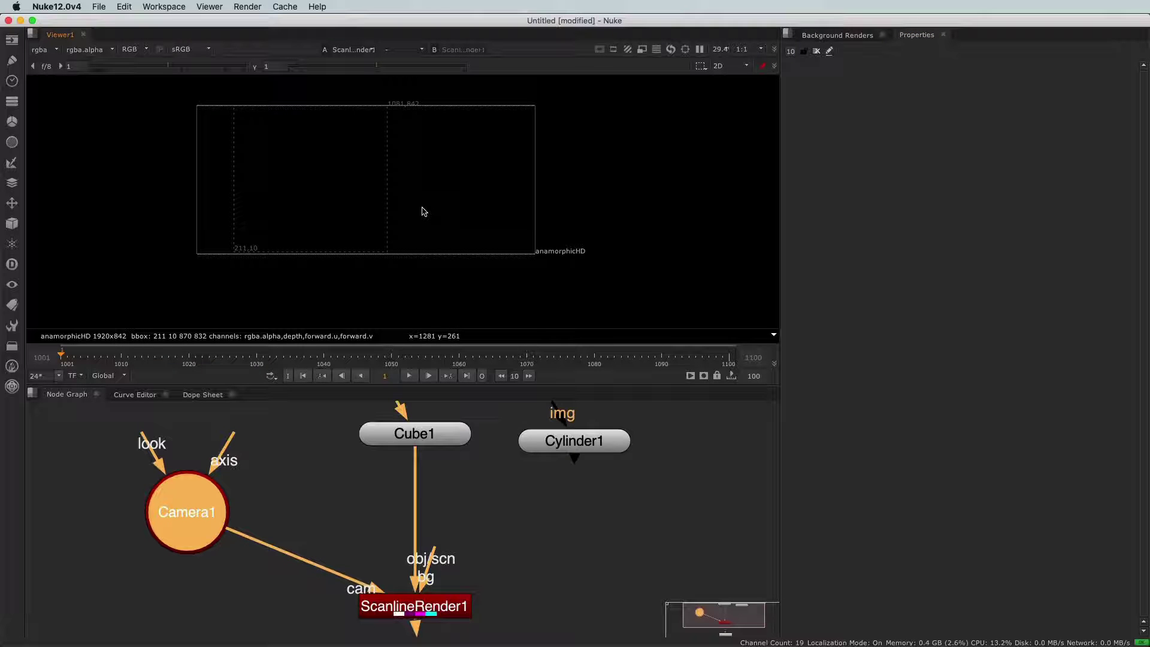
Compare the cube render's RGB and alpha channels in the viewer, leaving the alpha channel shown.
key(a)
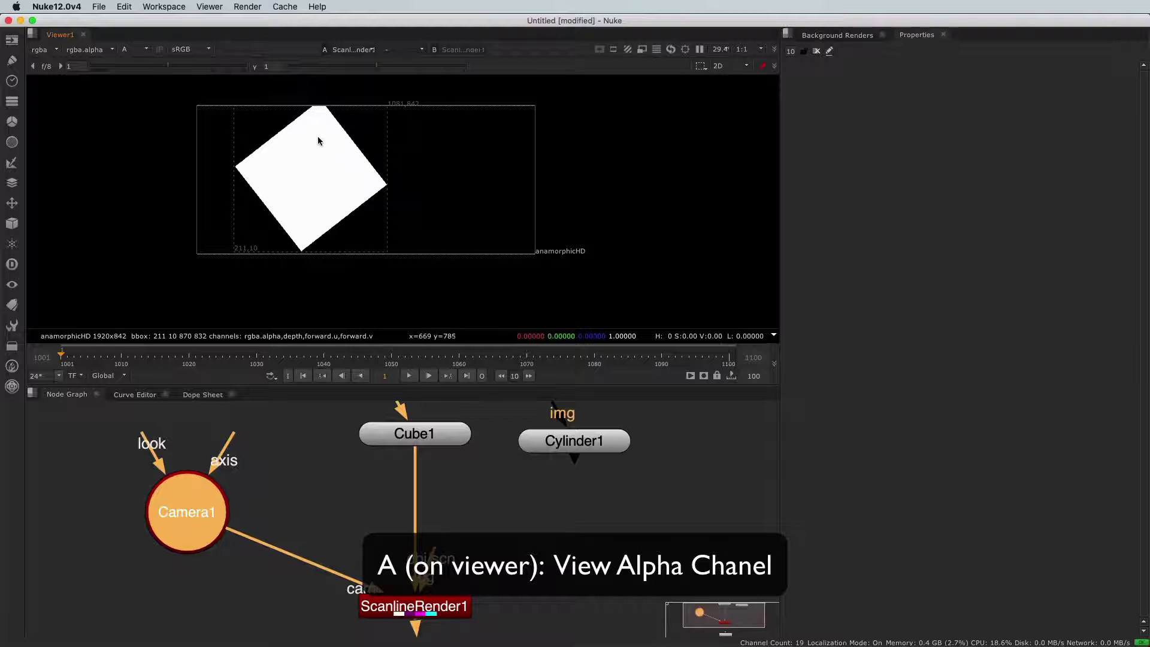
key(a)
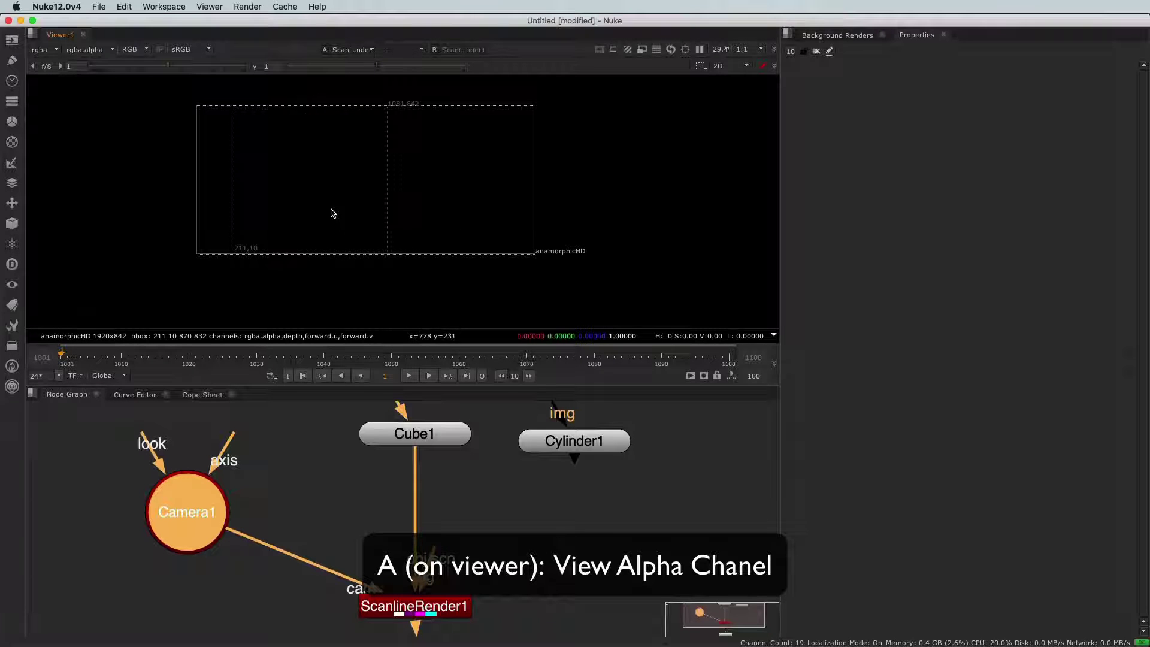
key(a)
key(a)
key(a)
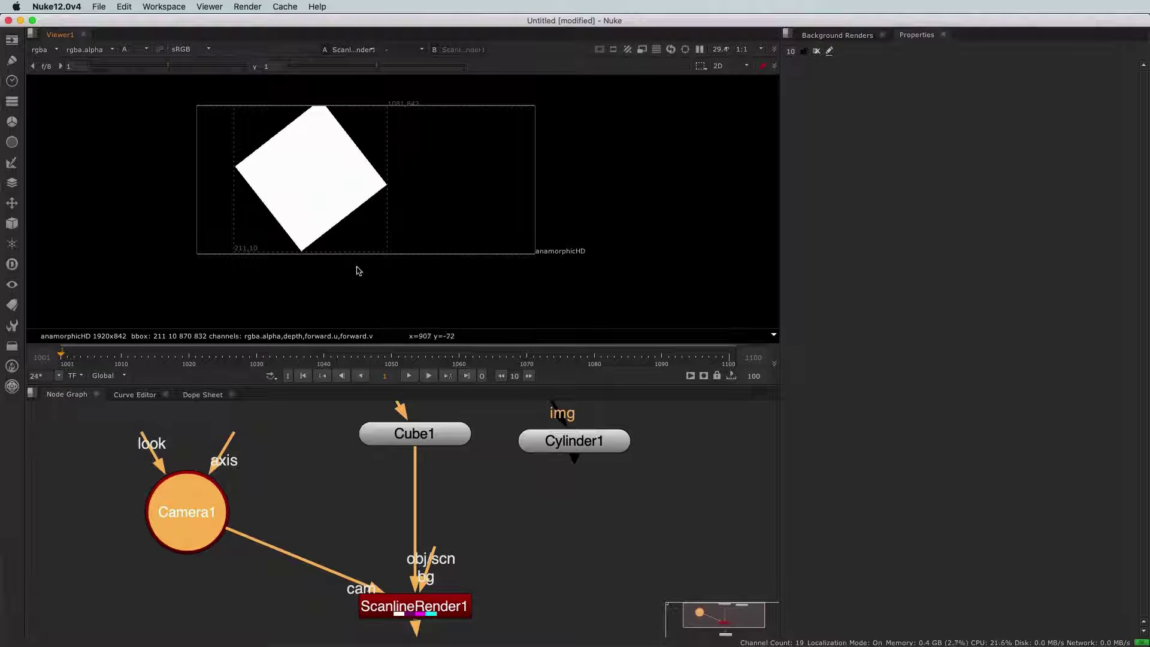
Rotate the cube about its y axis to more than 40 degrees and close its properties.
double_click(440, 435)
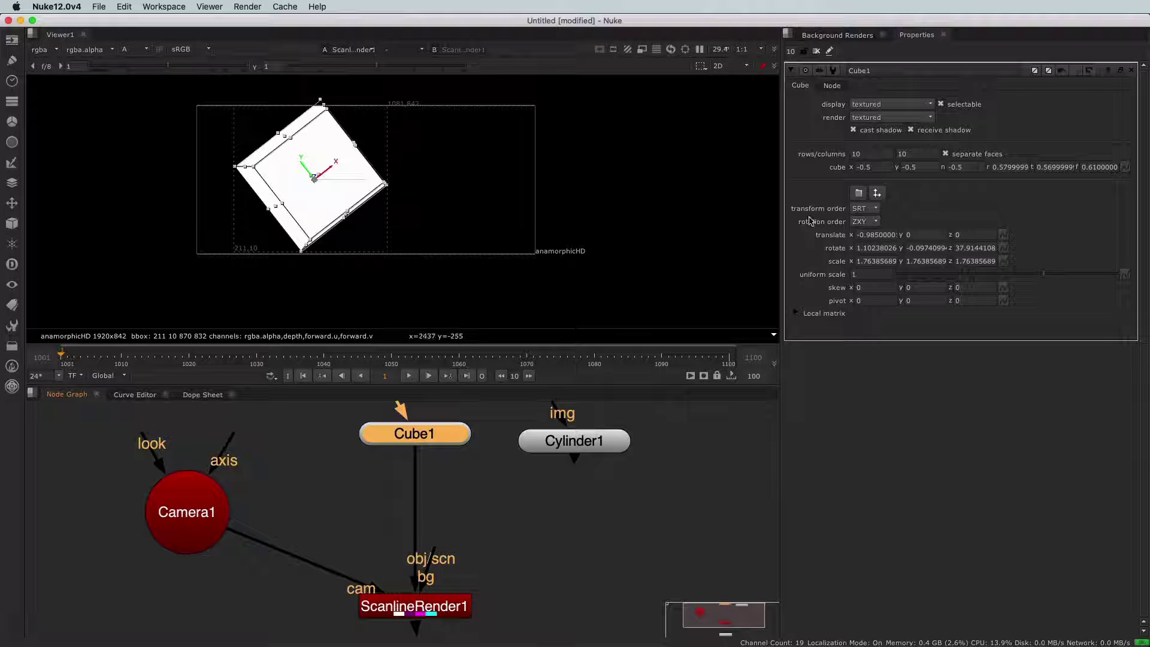
click(911, 246)
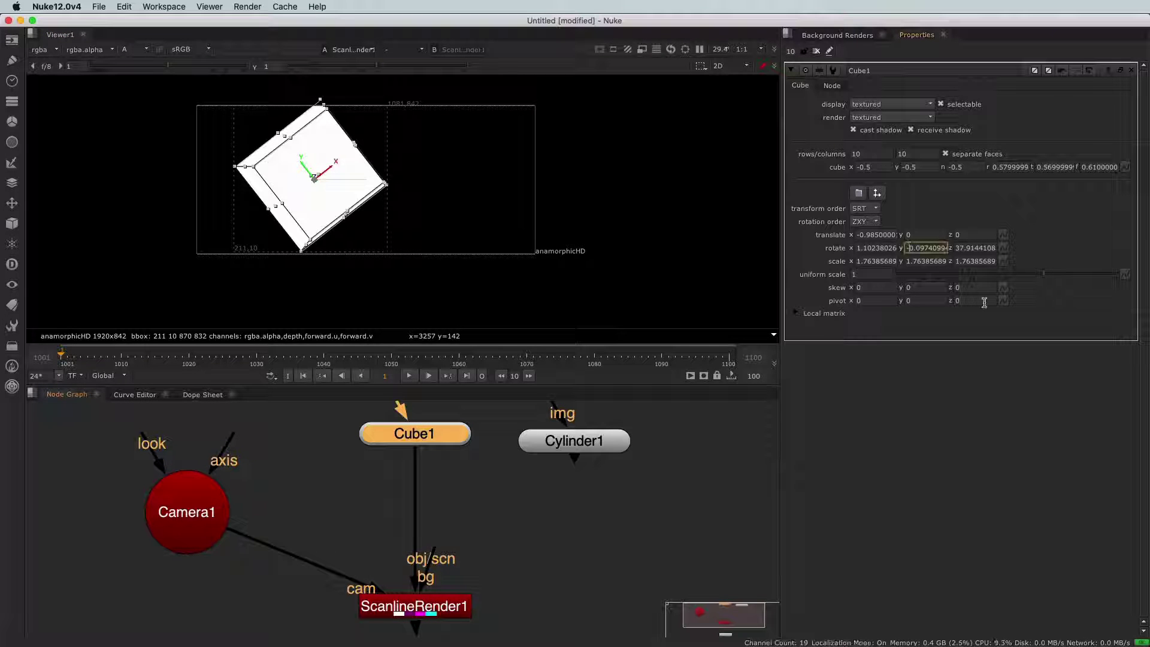
key(Up)
key(Up)
key(Up)
key(Up)
key(Up)
key(Up)
key(Up)
key(Up)
key(Up)
key(Up)
key(Up)
key(Up)
key(Up)
key(Up)
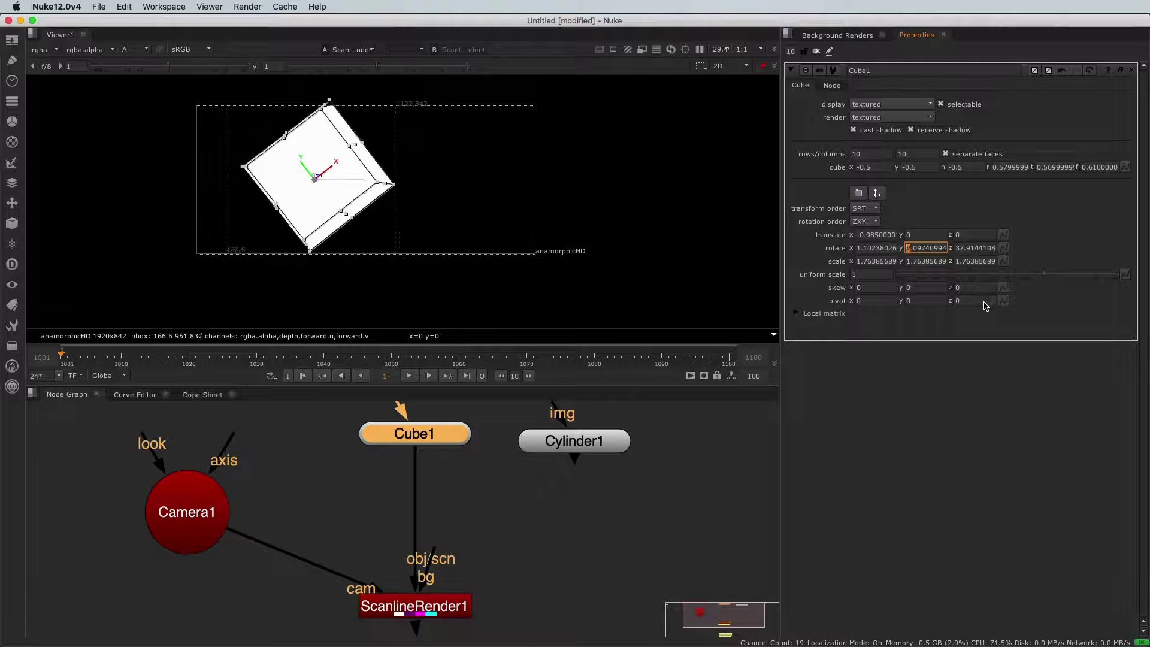
key(Up)
key(Up)
key(Up)
key(Up)
key(Up)
key(Up)
key(Up)
key(Up)
key(Up)
key(Up)
key(Up)
key(Up)
key(Up)
key(Up)
key(Up)
key(Up)
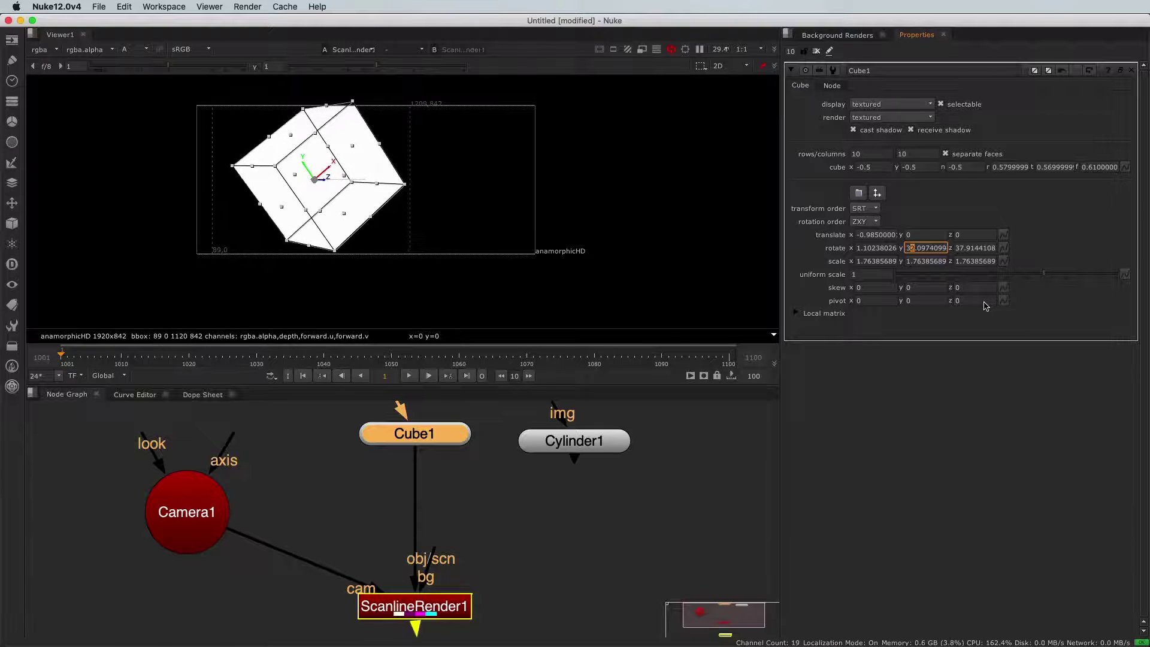
key(Up)
key(Up)
key(Up)
key(Up)
key(Up)
key(Up)
key(Up)
key(Up)
key(Up)
key(Up)
key(Up)
key(Up)
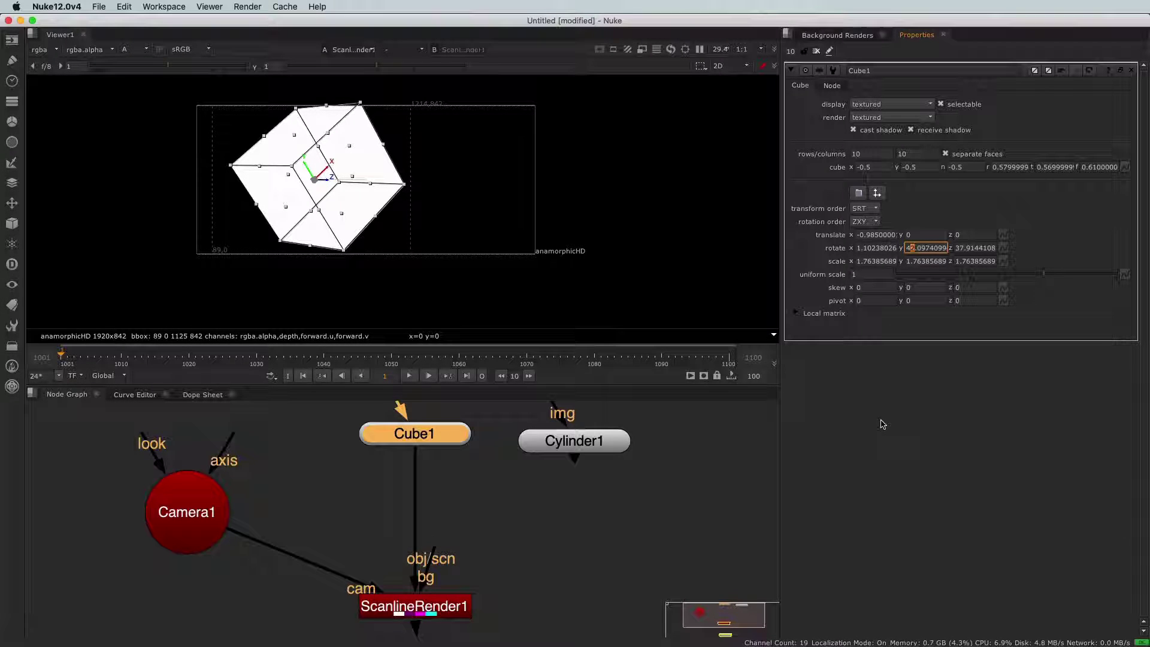
click(1132, 72)
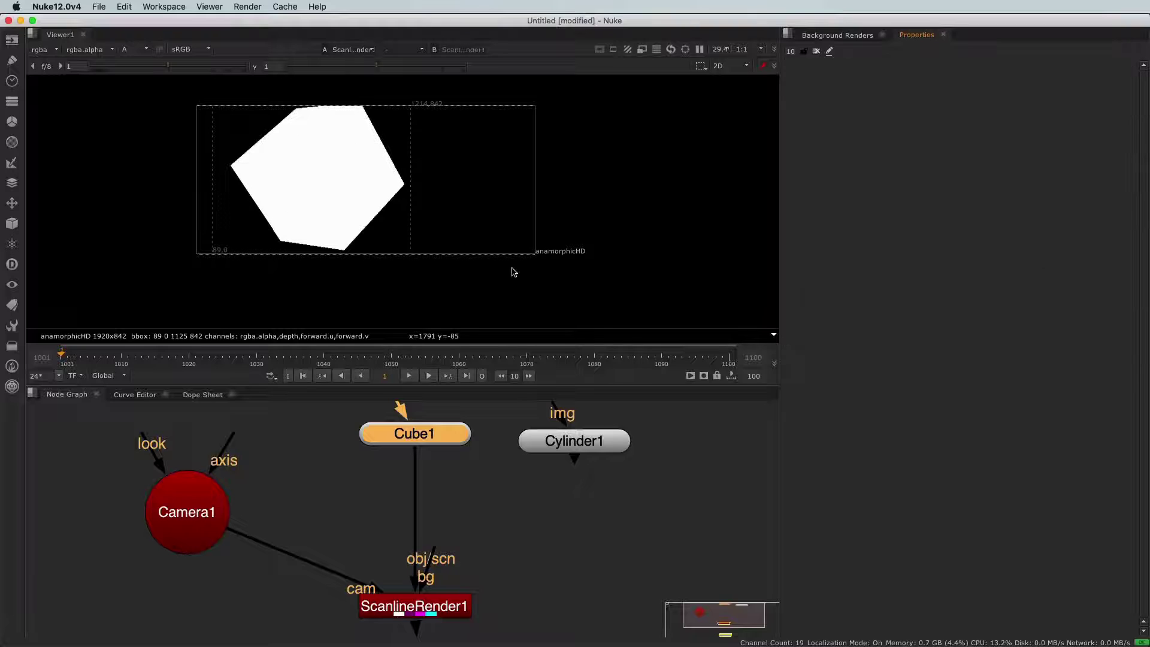
Return the viewer to RGB and connect a new ColorBars node to the cube's img input.
key(a)
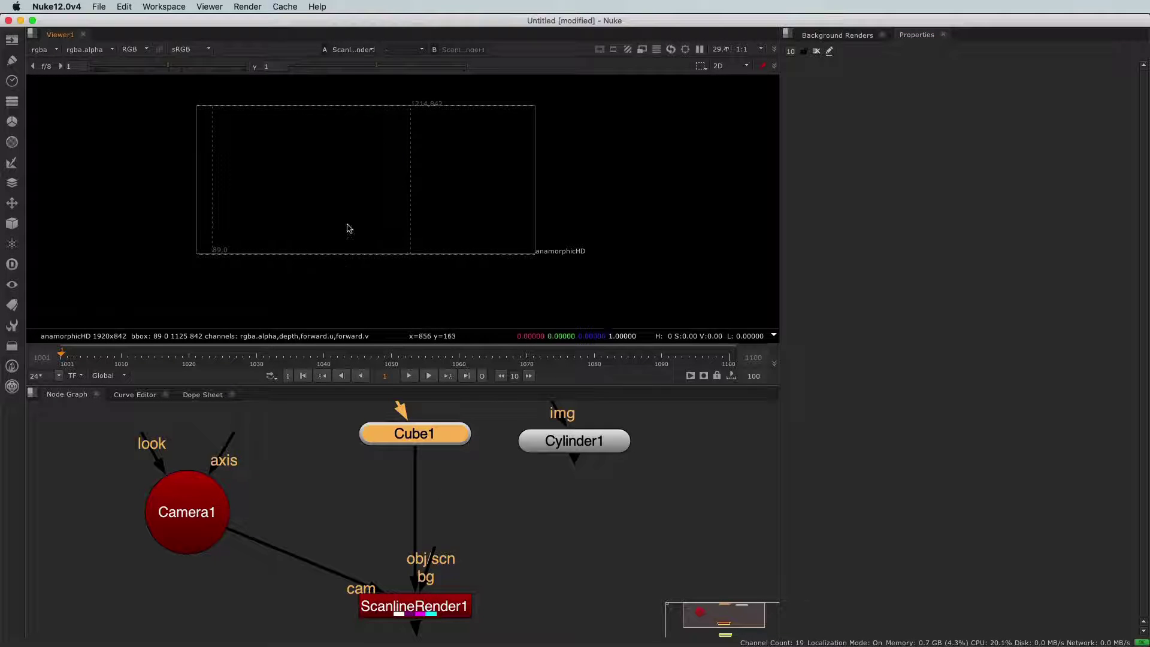
scroll(377, 419, down, 4)
click(369, 451)
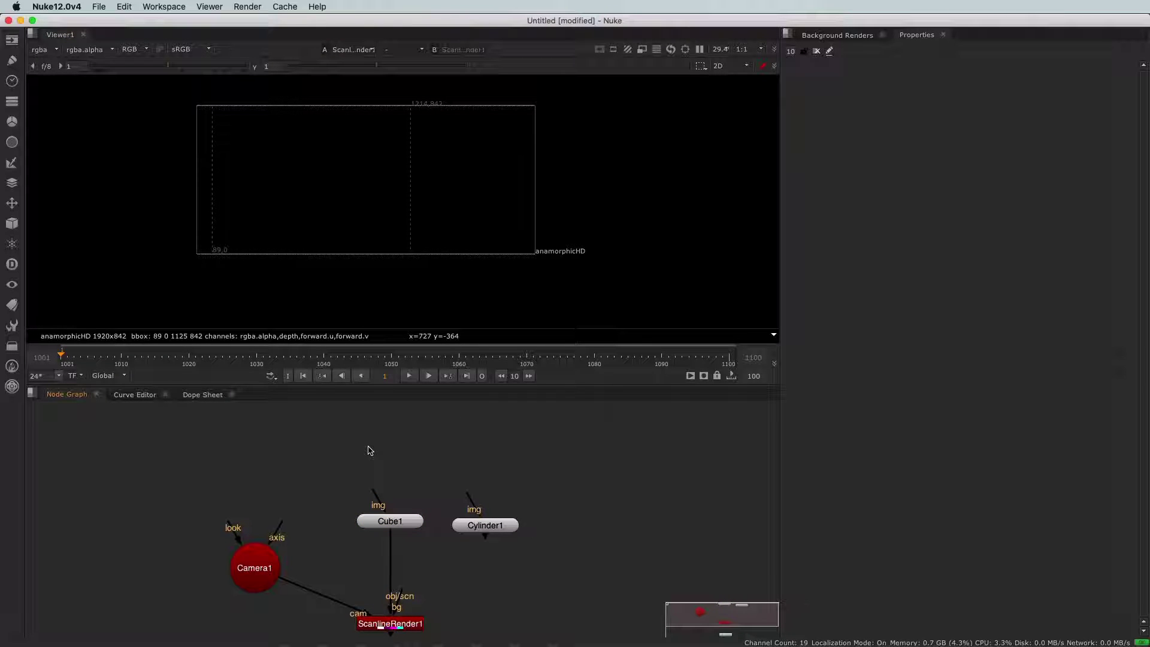
click(11, 61)
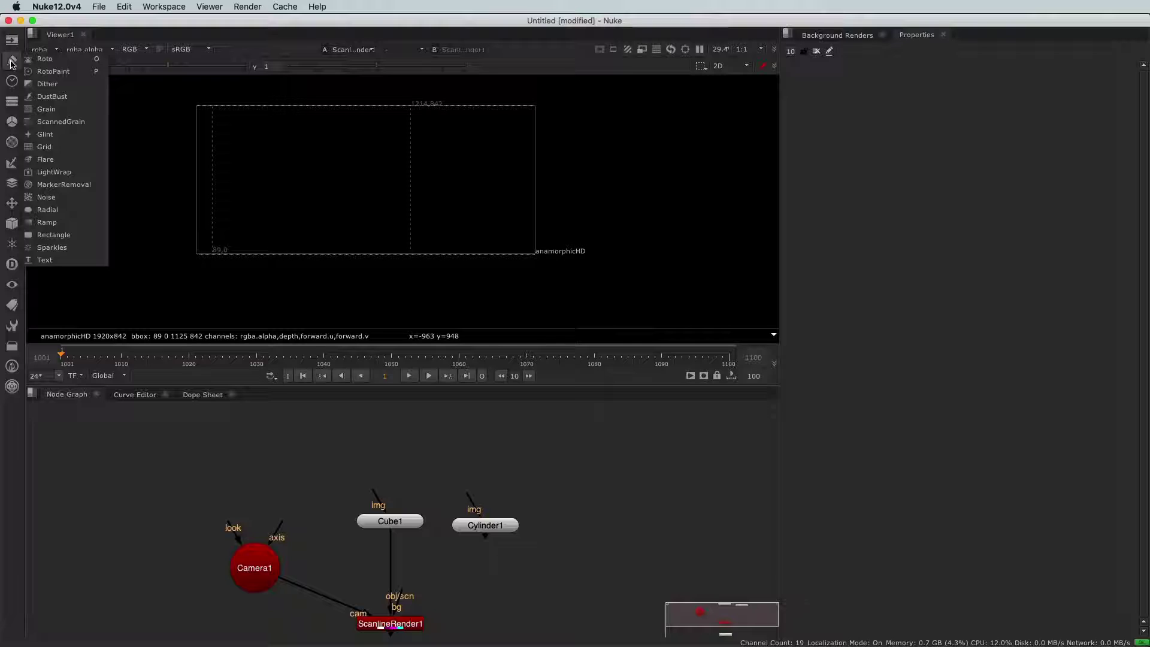
click(13, 42)
click(13, 45)
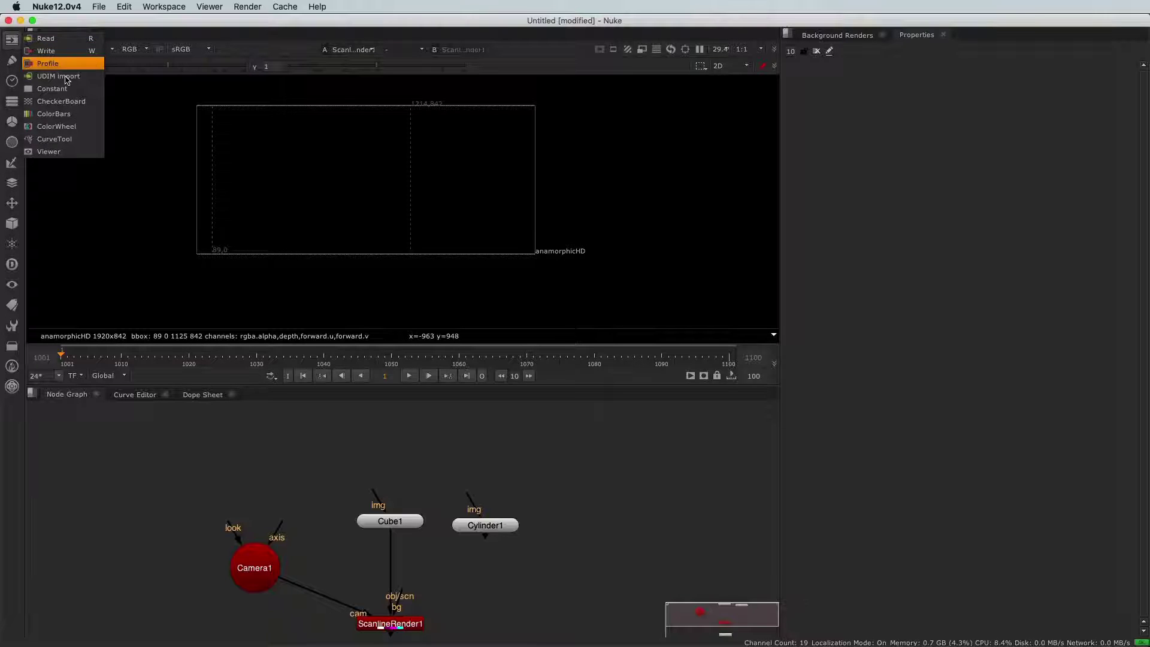
click(70, 114)
drag(376, 494, 408, 469)
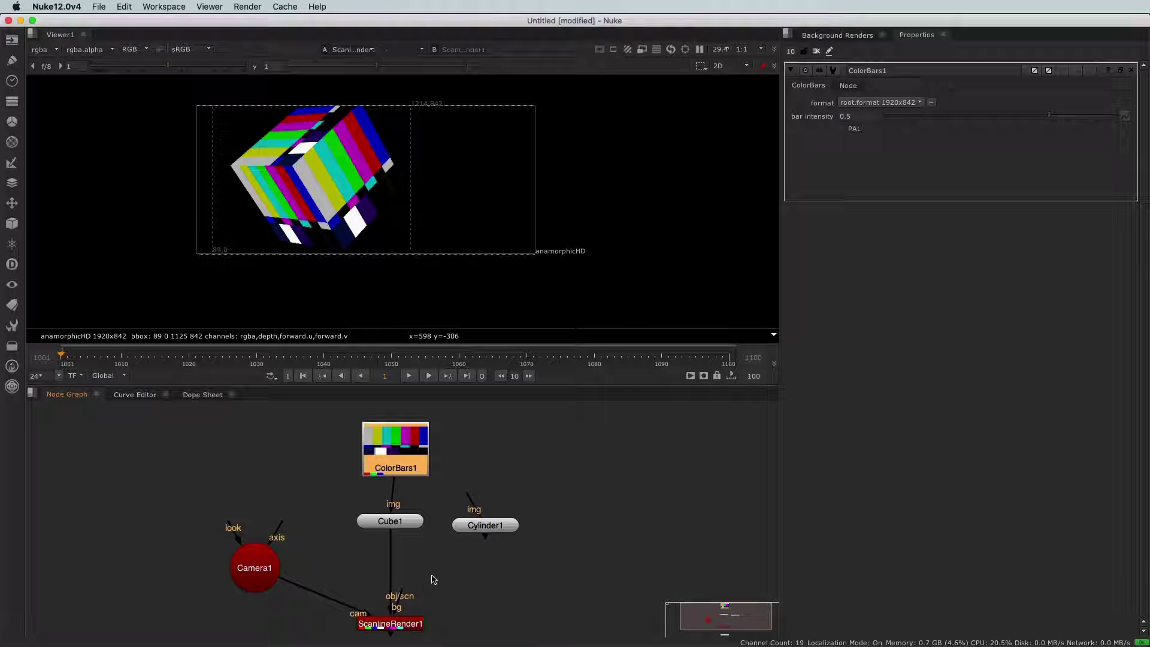
Reconnect ScanlineRender's obj/scn input from the cube to the cylinder.
middle_drag(499, 609, 476, 535)
scroll(497, 448, up, 2)
drag(442, 463, 447, 457)
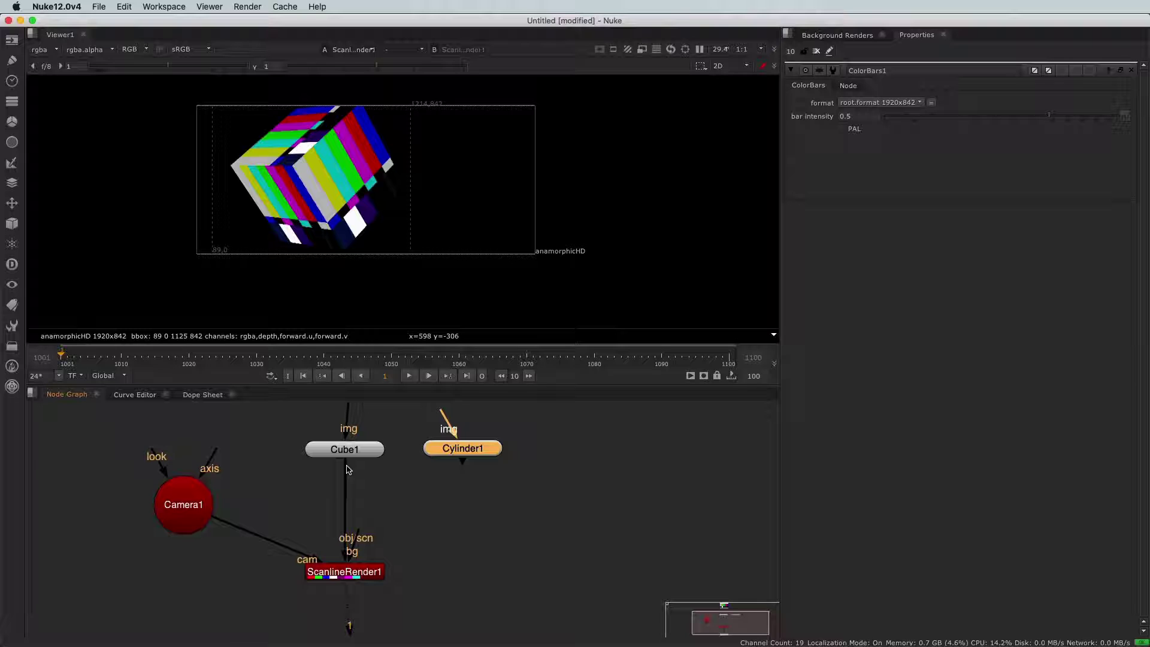
drag(346, 476, 472, 449)
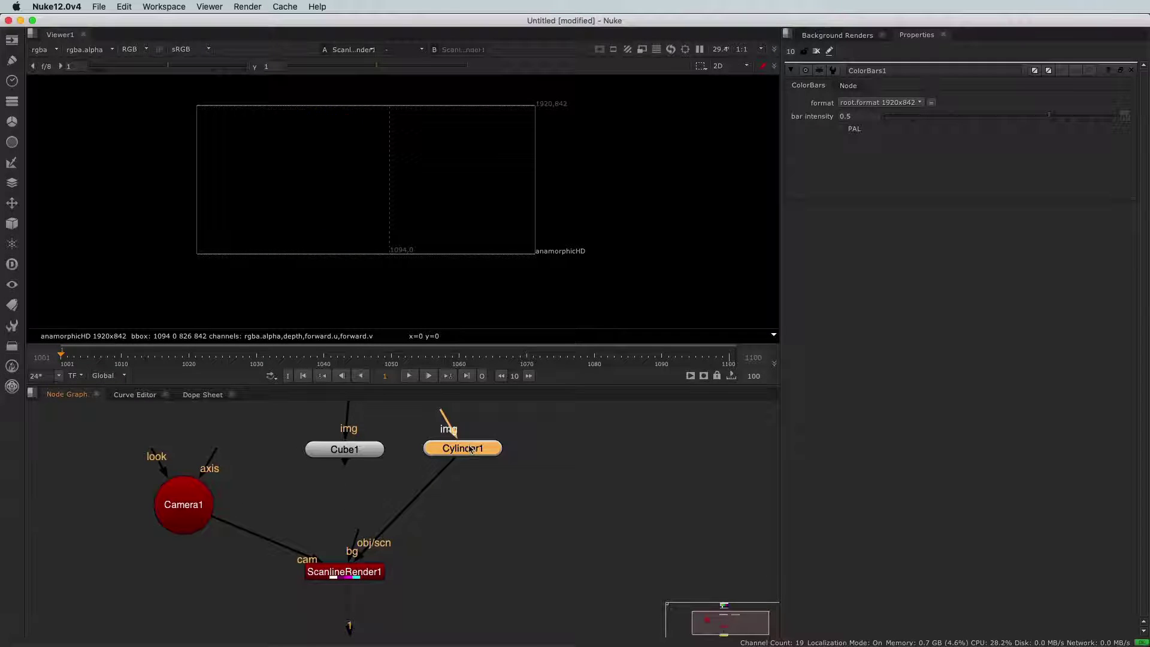
Compare the cylinder render's alpha and RGB channels in the viewer.
key(a)
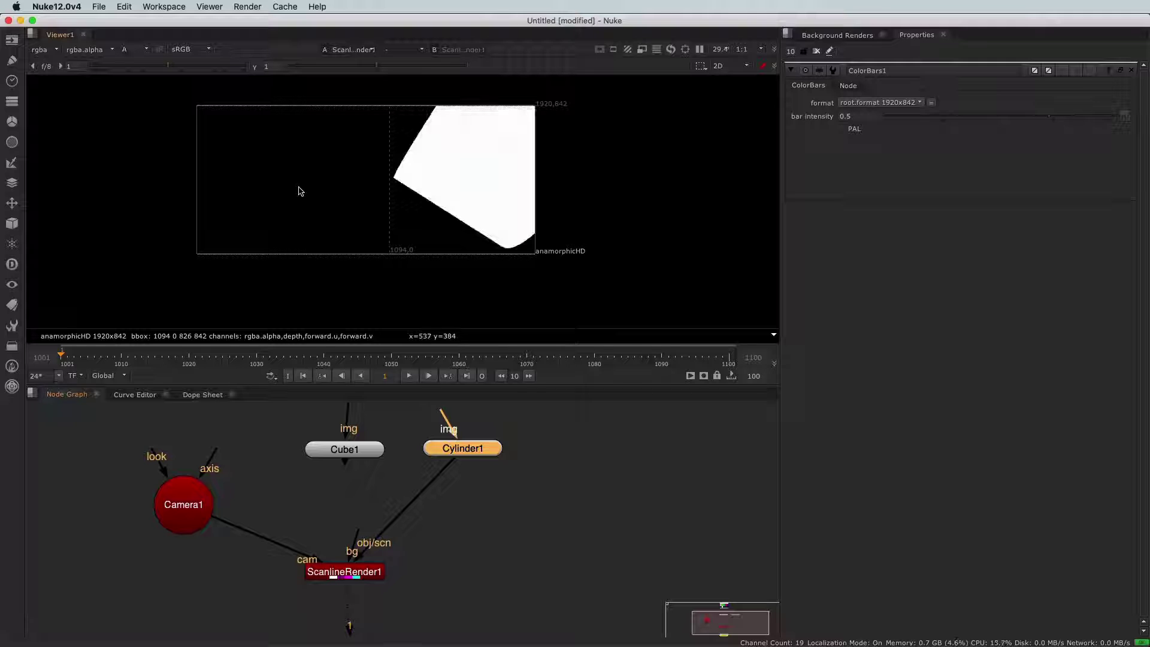
key(a)
key(a)
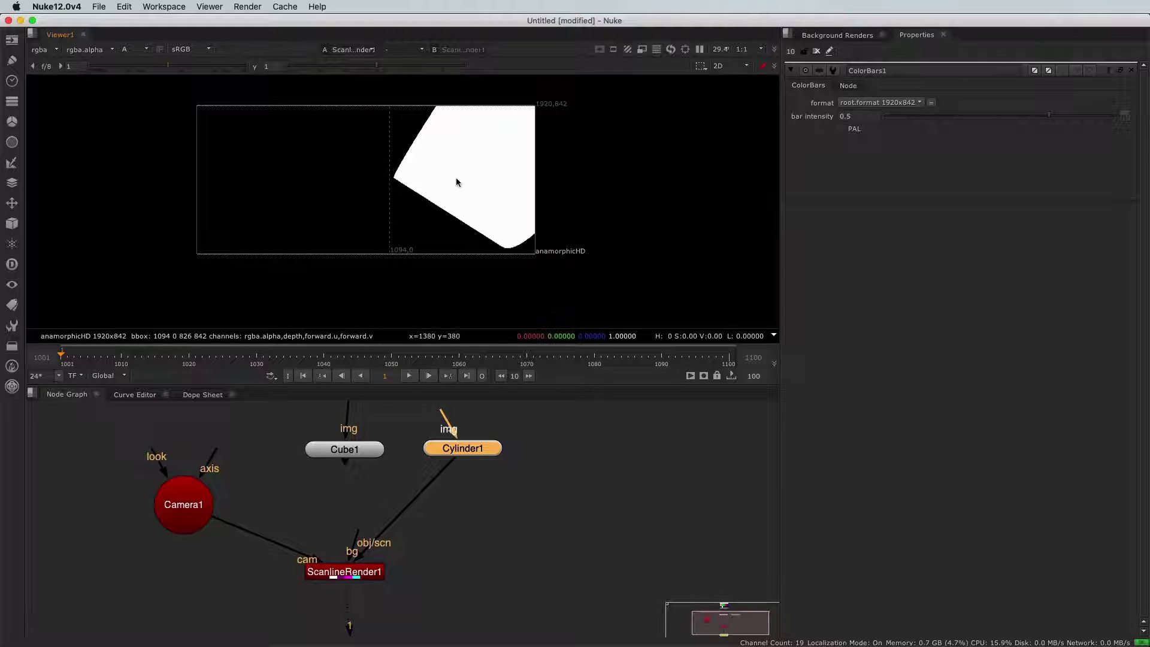
key(a)
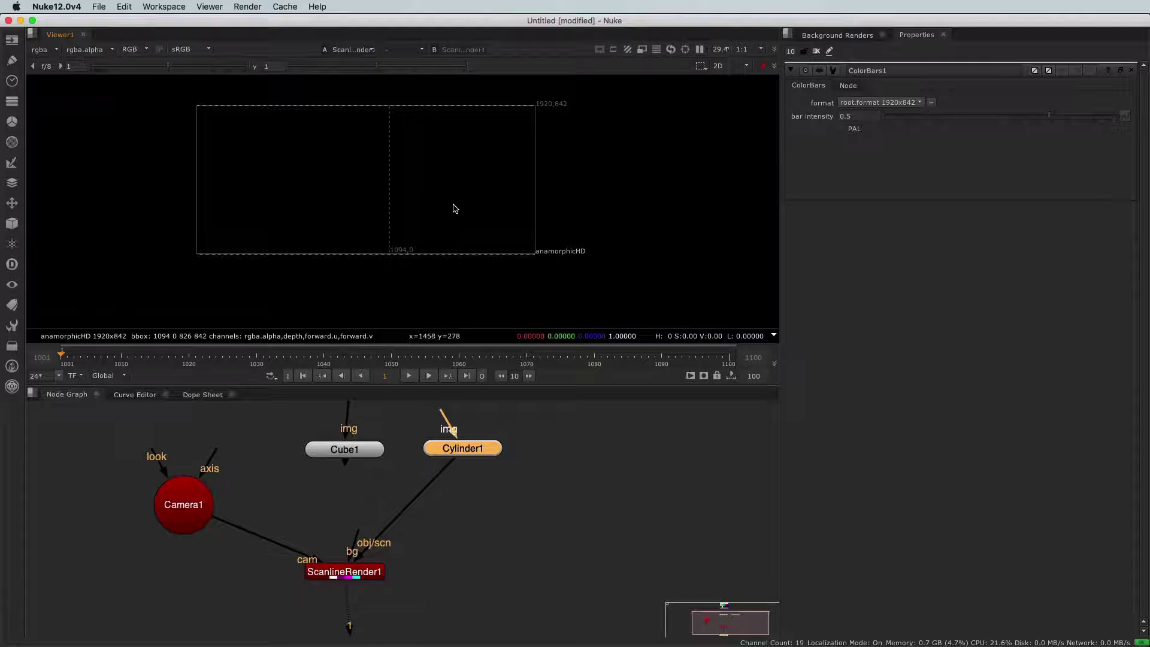
key(a)
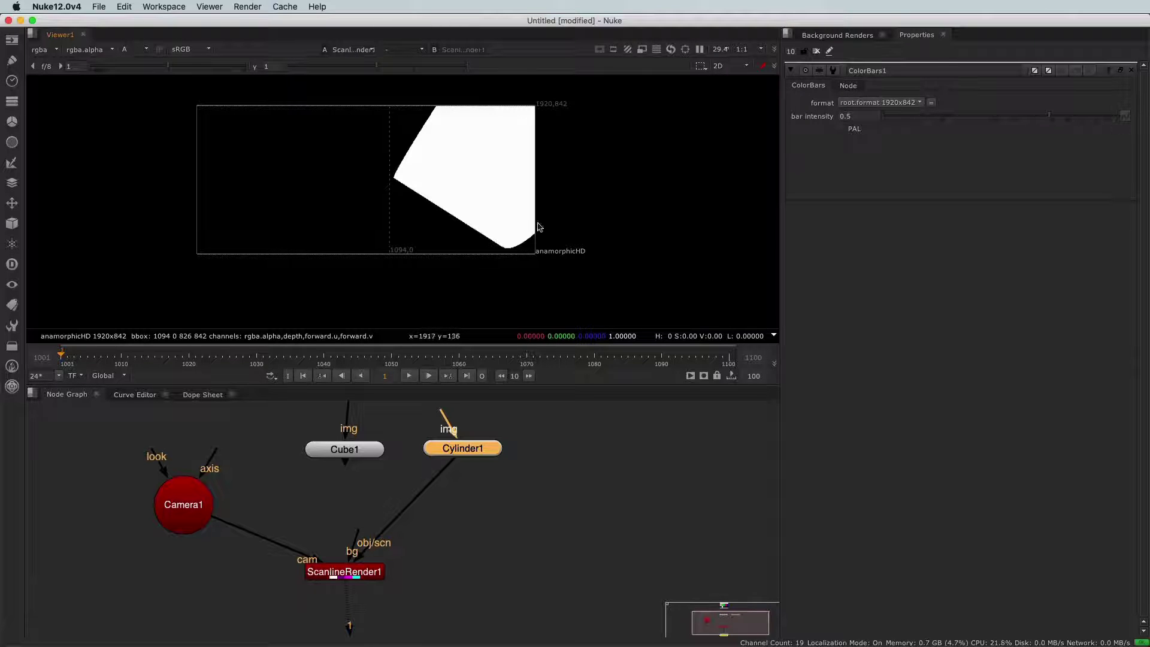
key(a)
key(a)
Connect the cylinder's img input to the ColorBars node and return the viewer to RGB.
scroll(395, 434, down, 5)
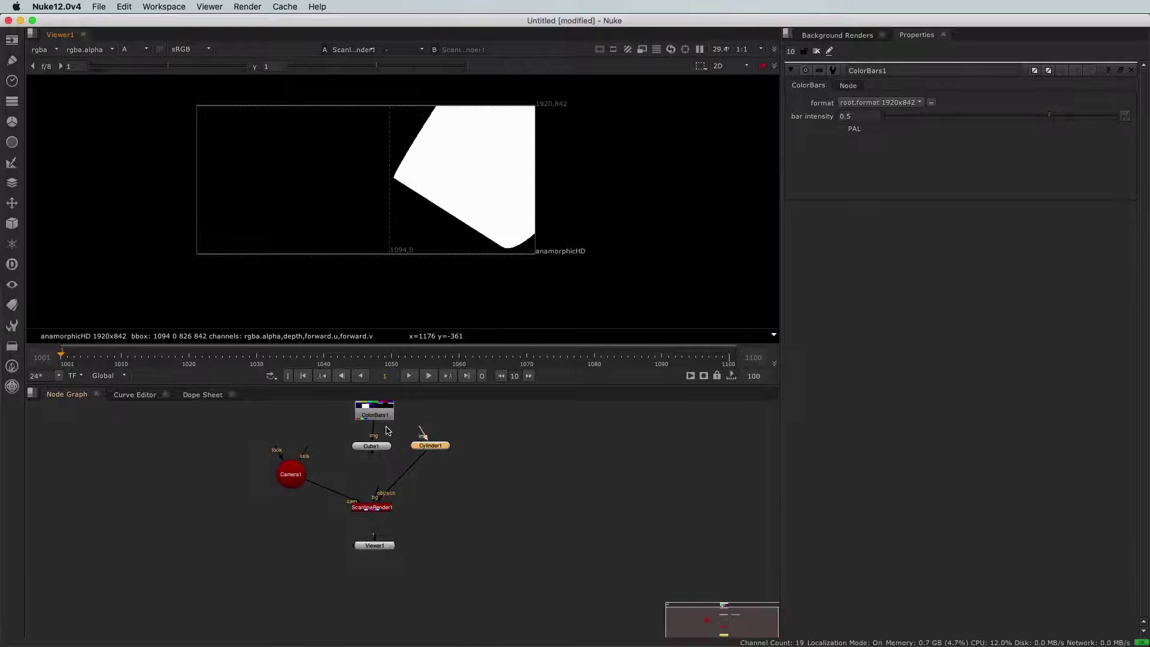
scroll(387, 430, up, 3)
drag(434, 428, 367, 423)
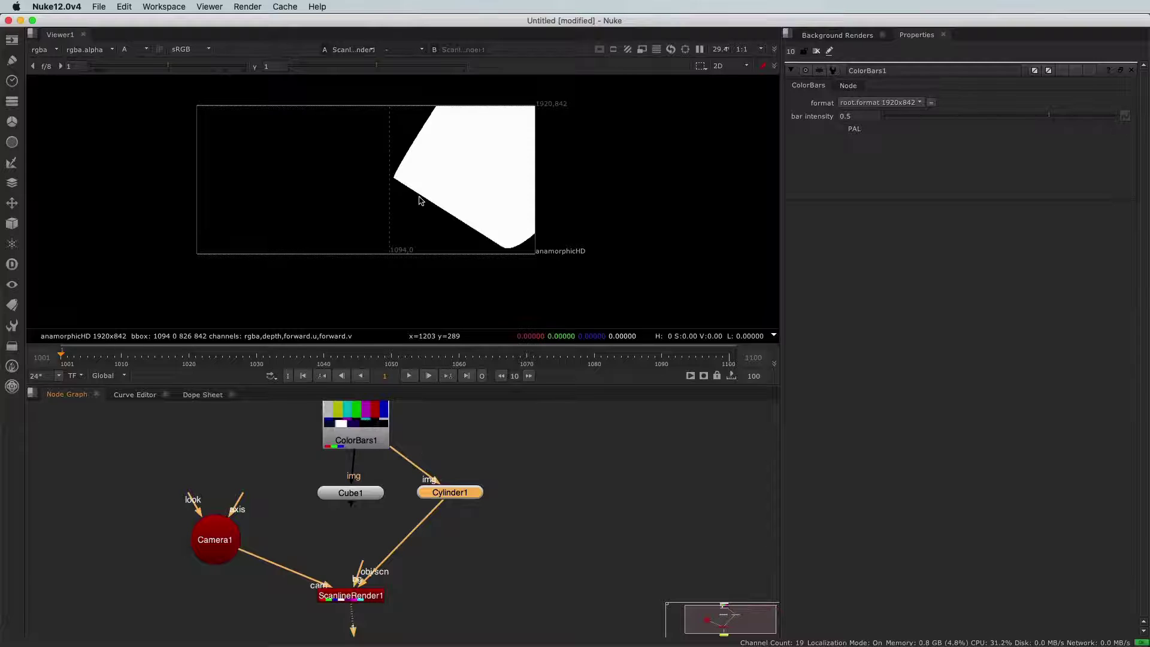
key(a)
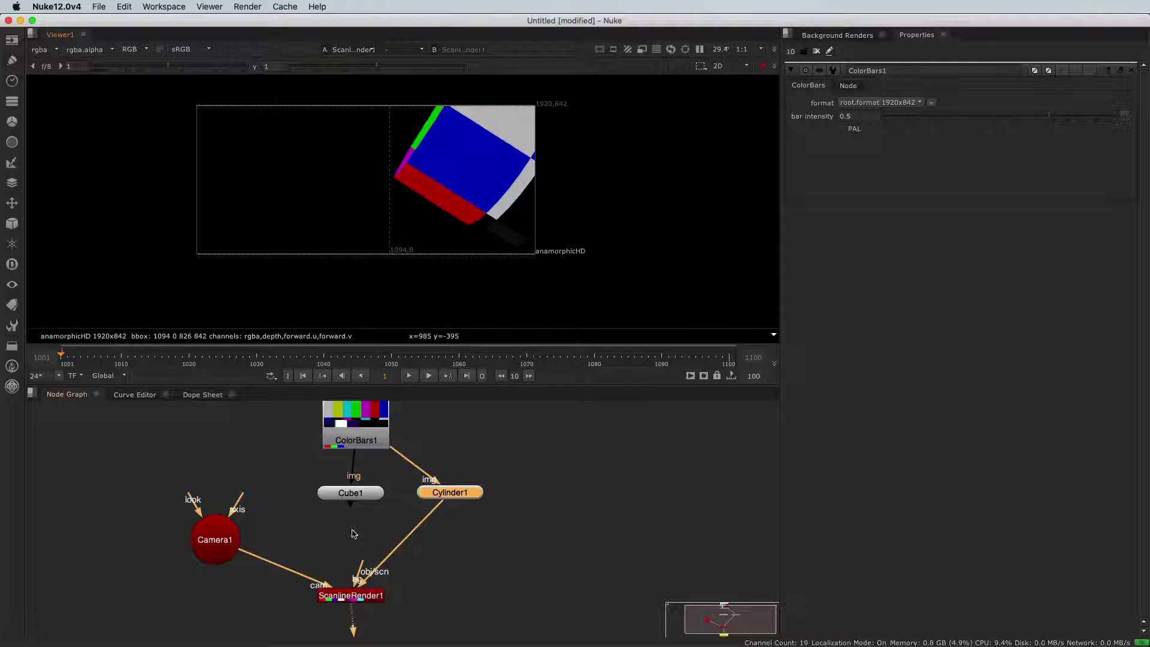
middle_drag(354, 532, 384, 505)
click(377, 511)
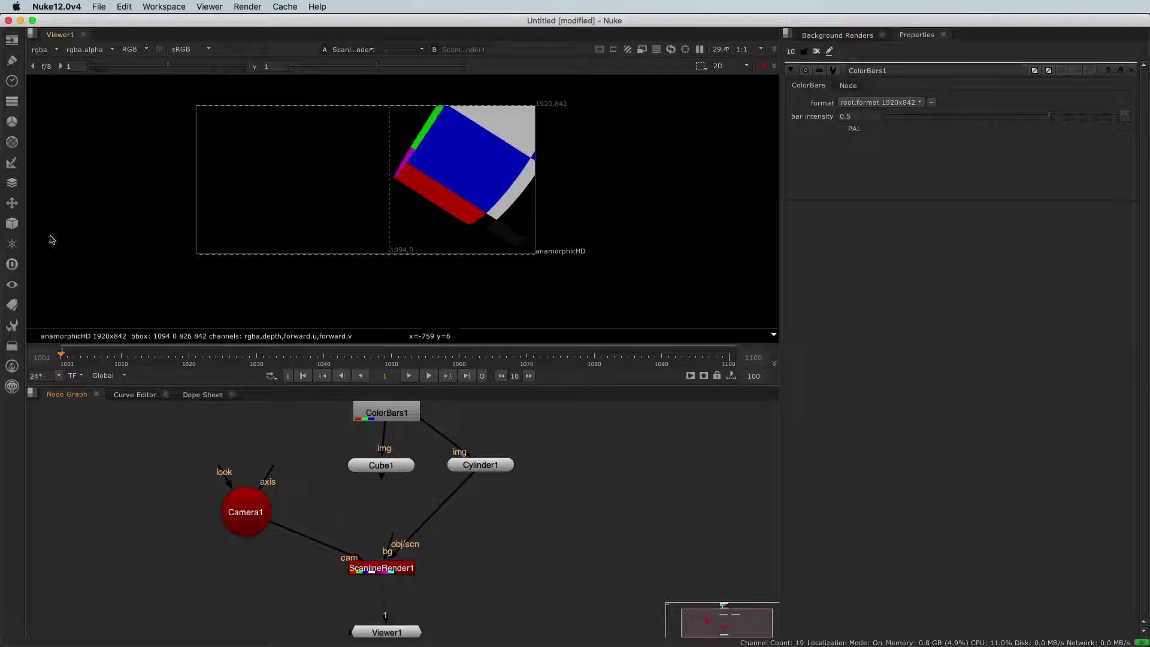
Add a Scene node between the geometry and ScanlineRender, and move ScanlineRender lower to make room.
click(12, 224)
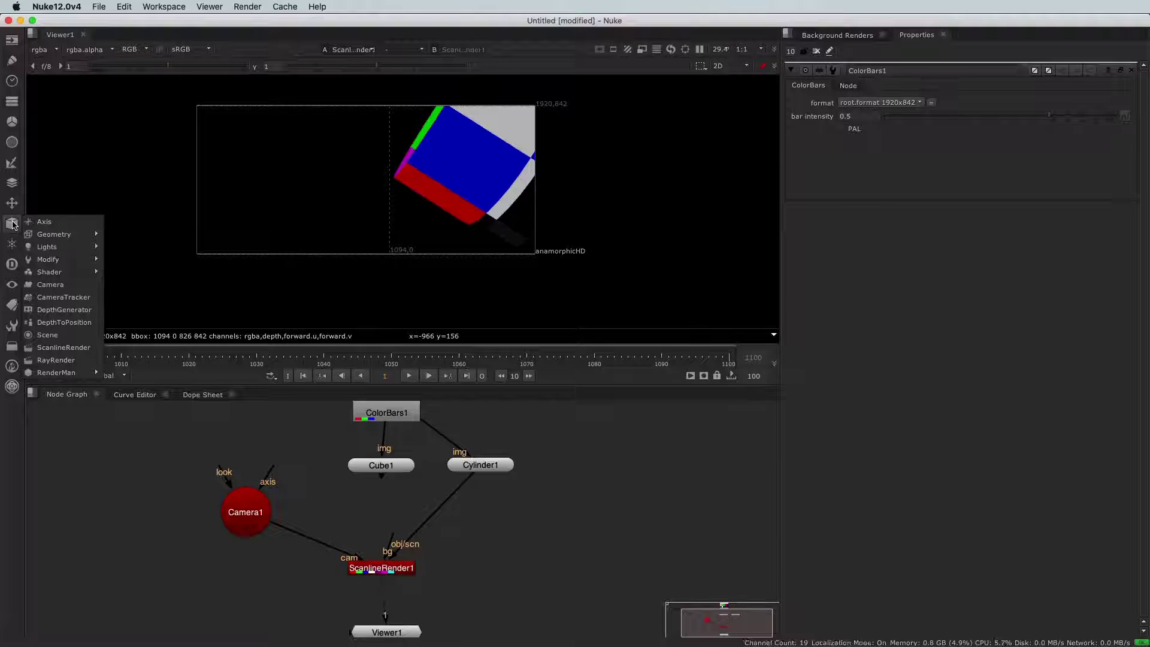
click(75, 340)
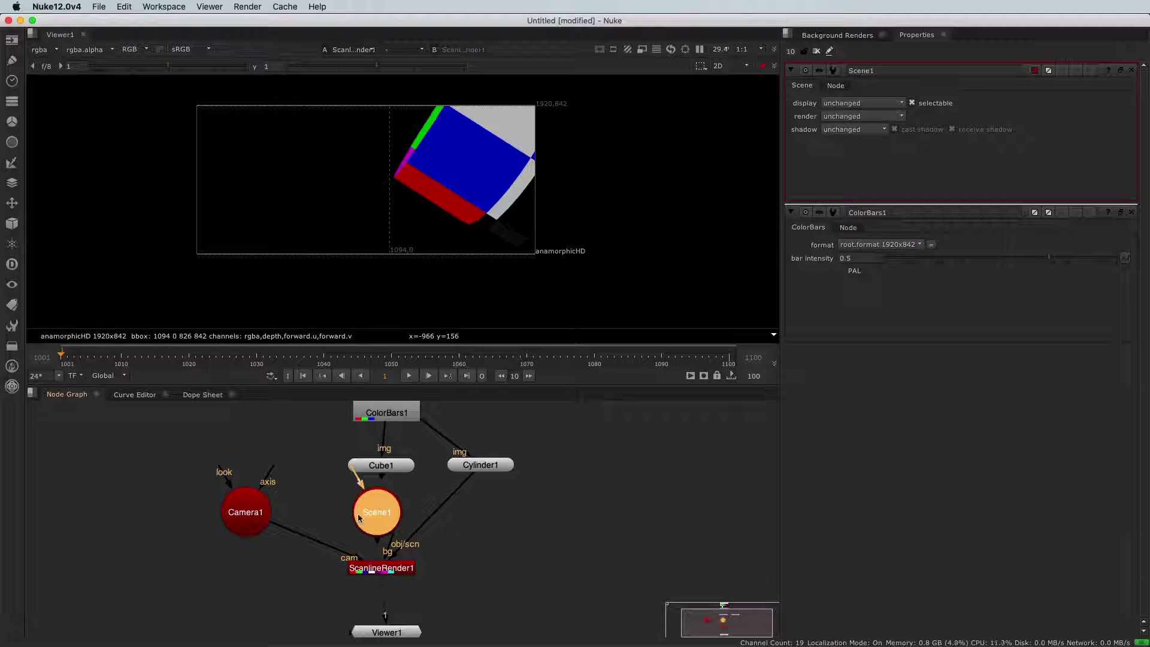
drag(372, 566, 395, 597)
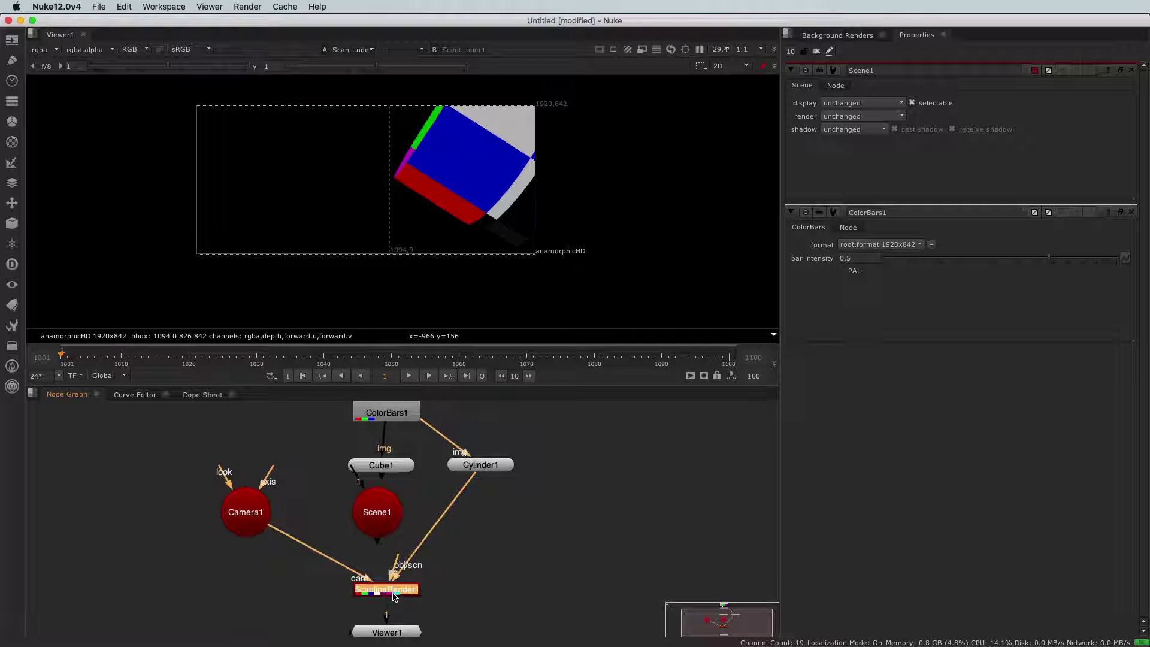
drag(380, 515, 389, 525)
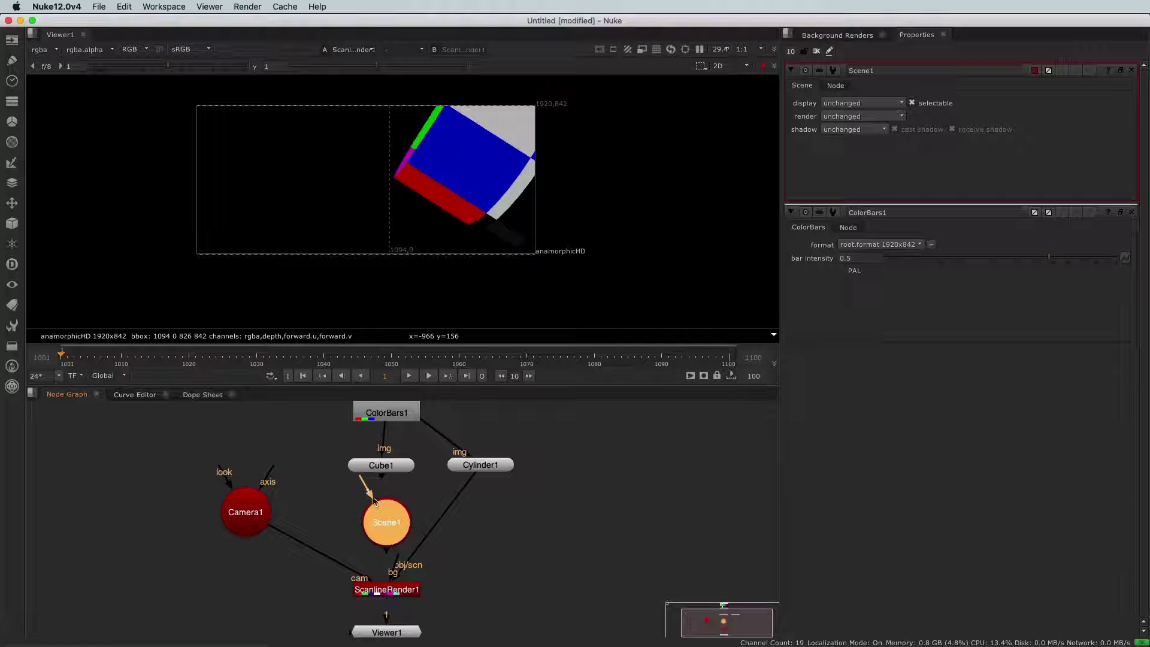
Connect the cube and cylinder to the Scene node, and the Scene to ScanlineRender's obj/scn input.
drag(362, 486, 389, 473)
drag(357, 525, 388, 535)
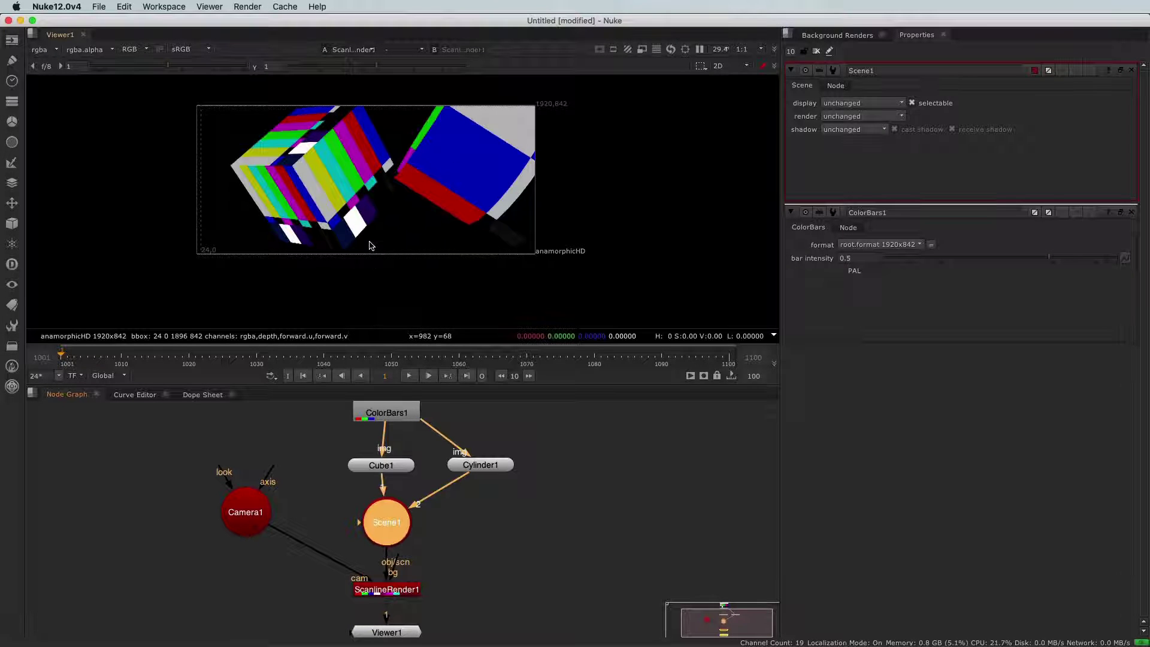
Move the ScanlineRender and Viewer nodes together farther below the Scene node.
scroll(364, 600, down, 5)
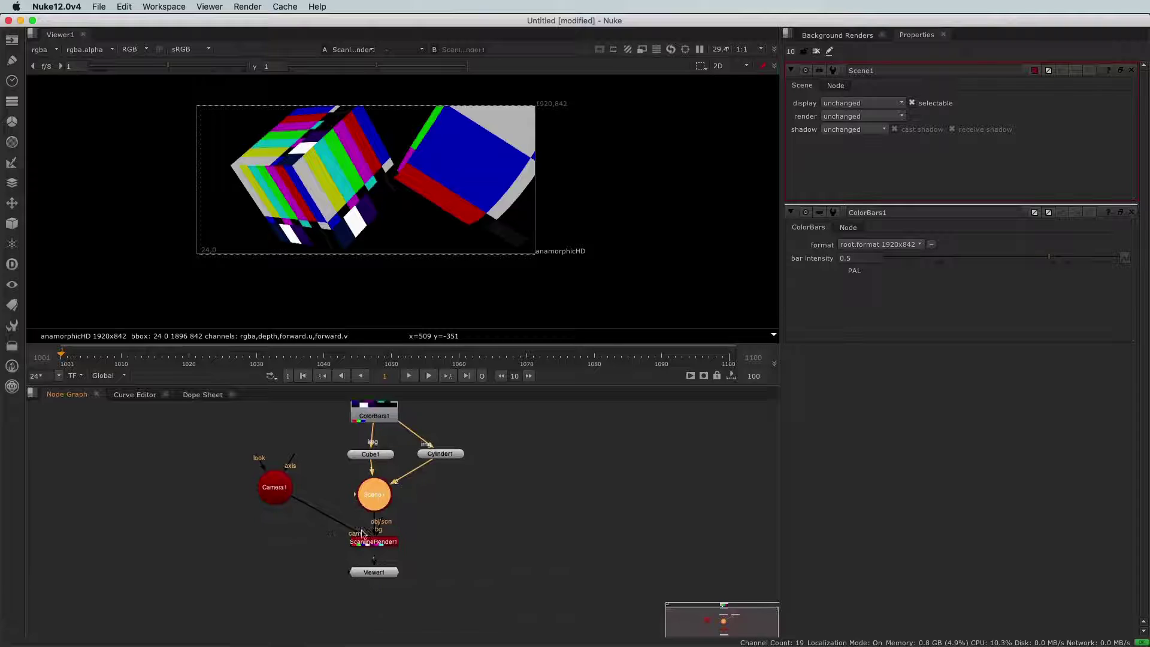
drag(297, 515, 427, 580)
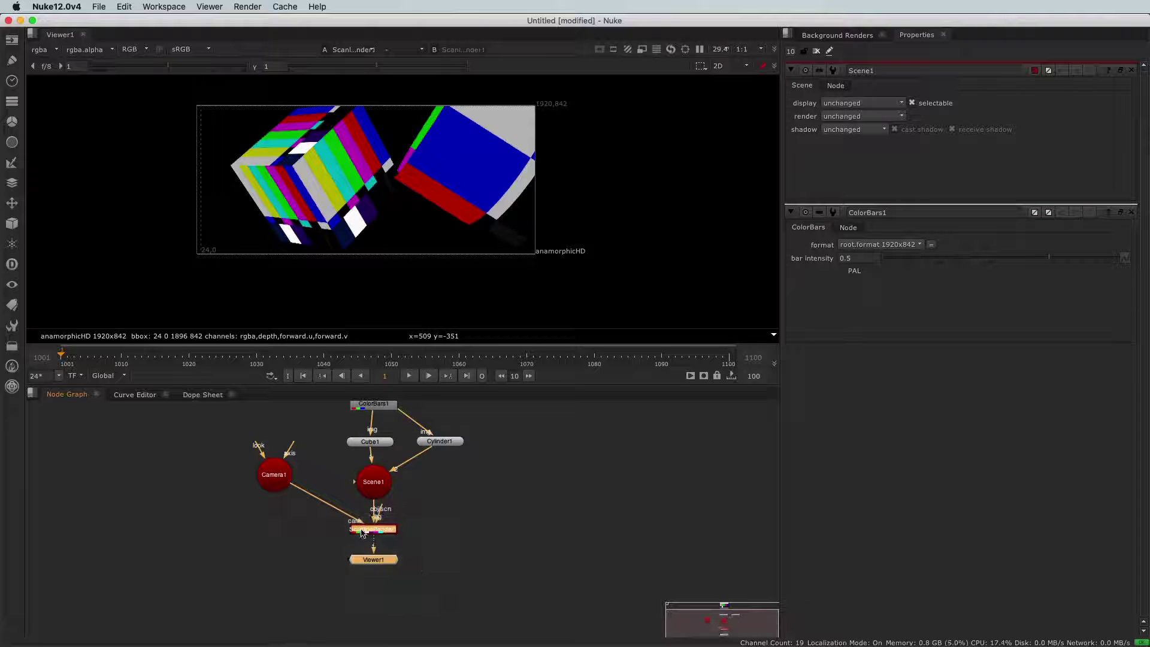
drag(362, 530, 483, 503)
scroll(395, 559, up, 5)
click(423, 516)
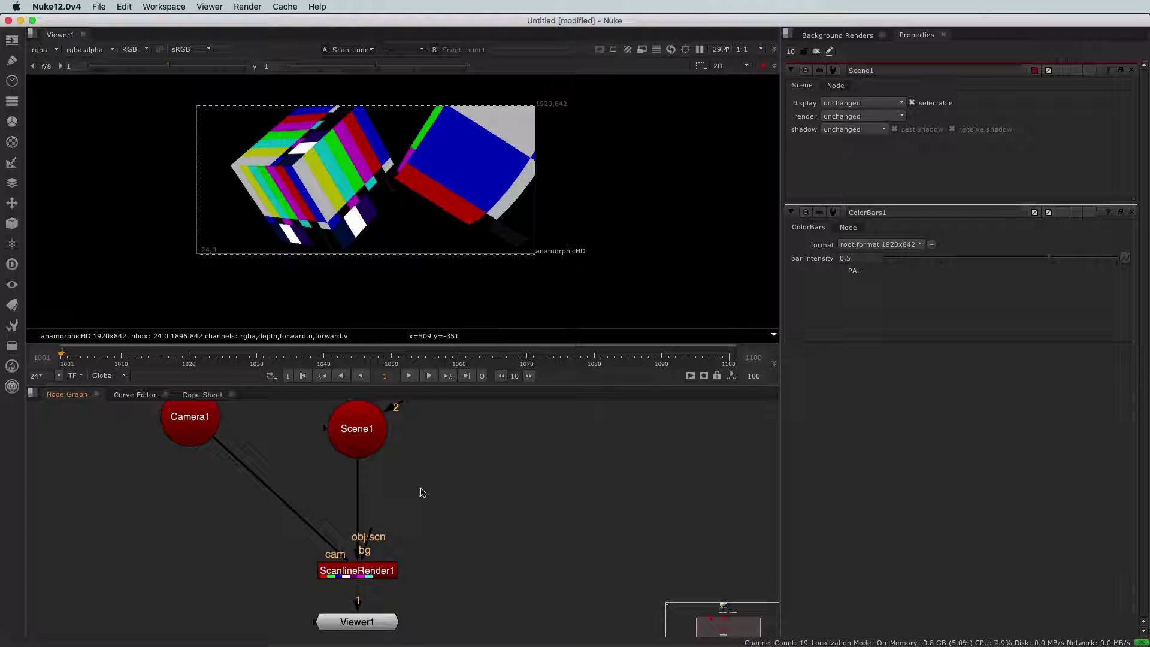
Add a CheckerBoard node, connect it to ScanlineRender's bg input, and open the ScanlineRender properties.
click(11, 41)
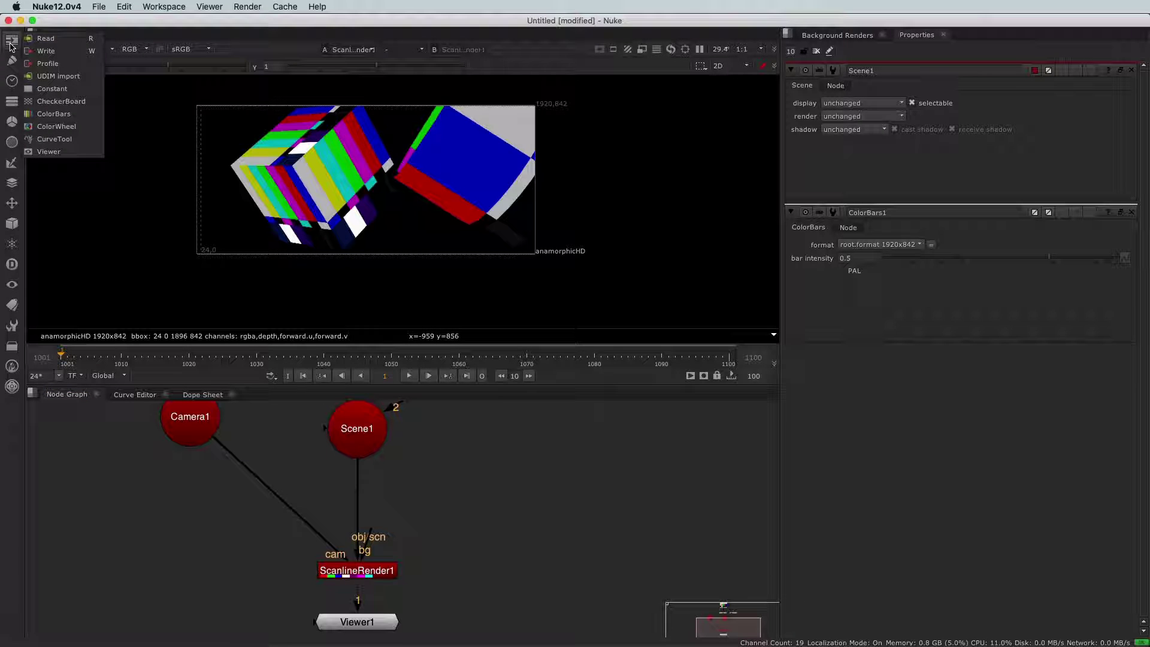
click(62, 102)
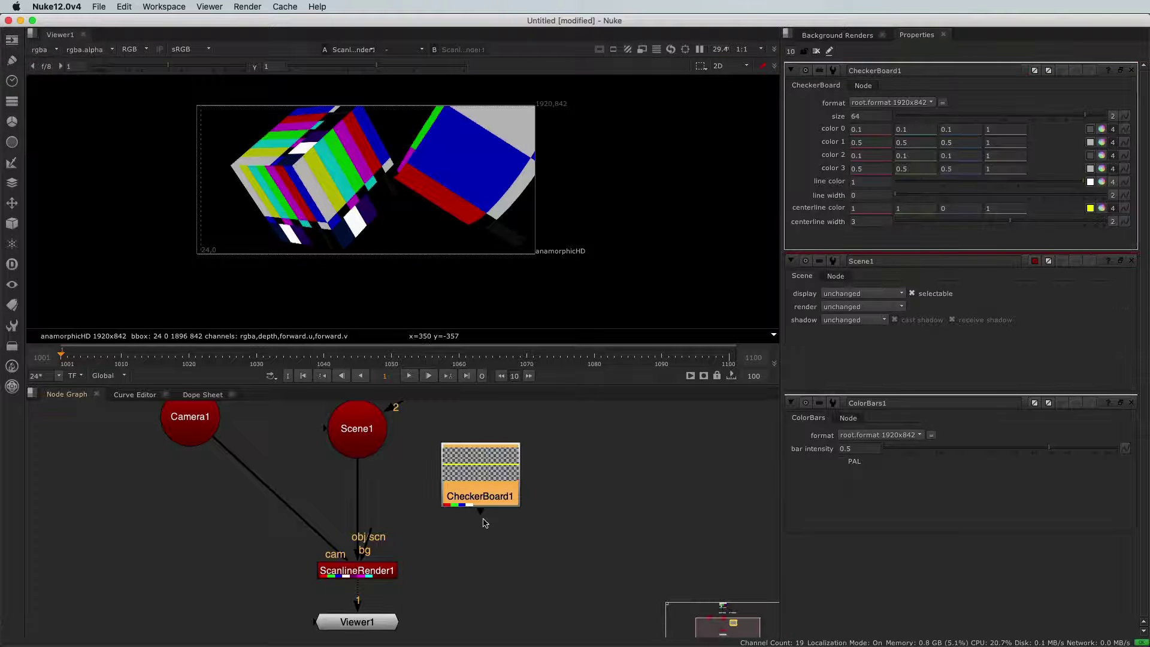
drag(365, 537, 520, 473)
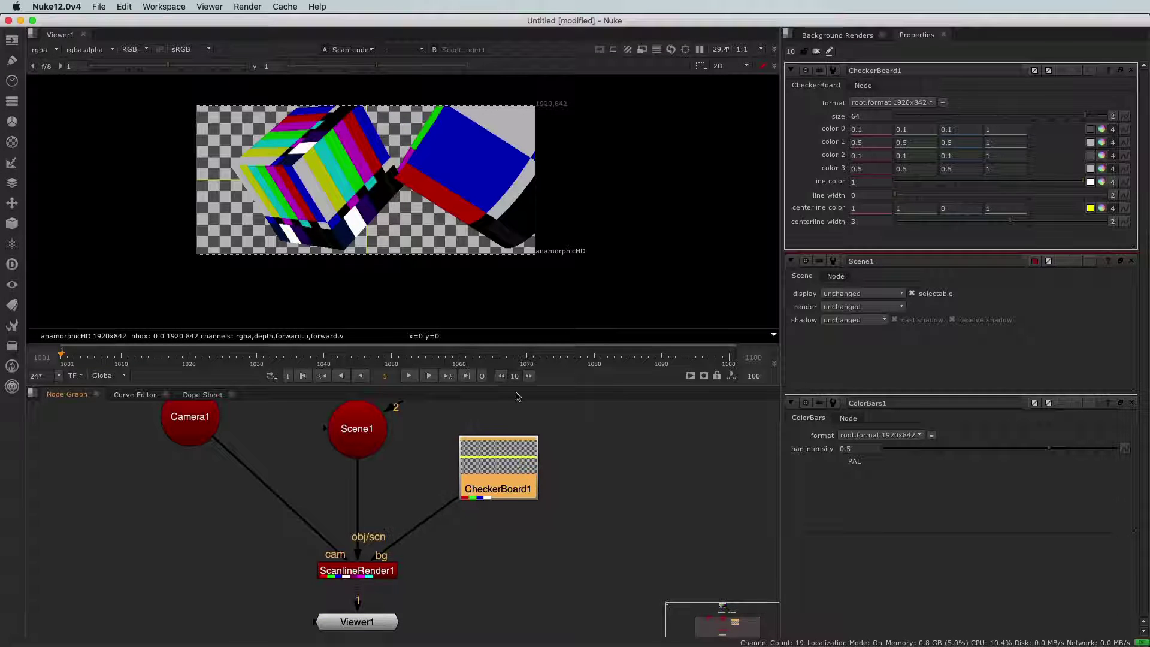
double_click(371, 578)
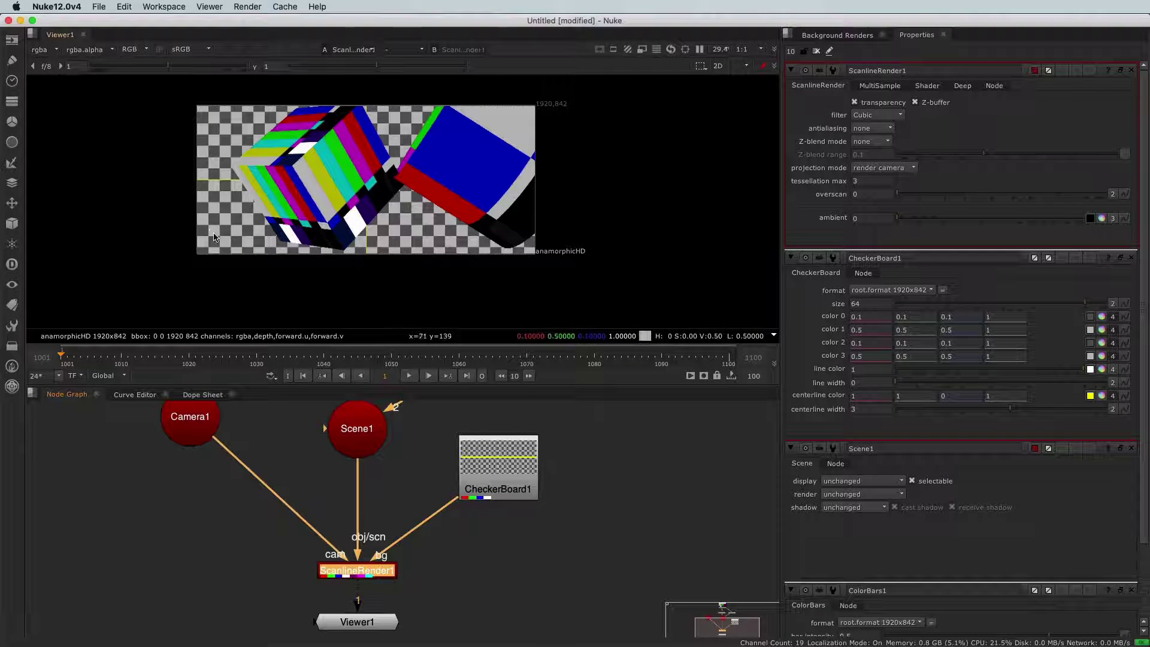
Disconnect ScanlineRender's bg input to view the render without background, and reconnect it to the CheckerBoard.
drag(383, 557, 393, 557)
scroll(542, 261, up, 3)
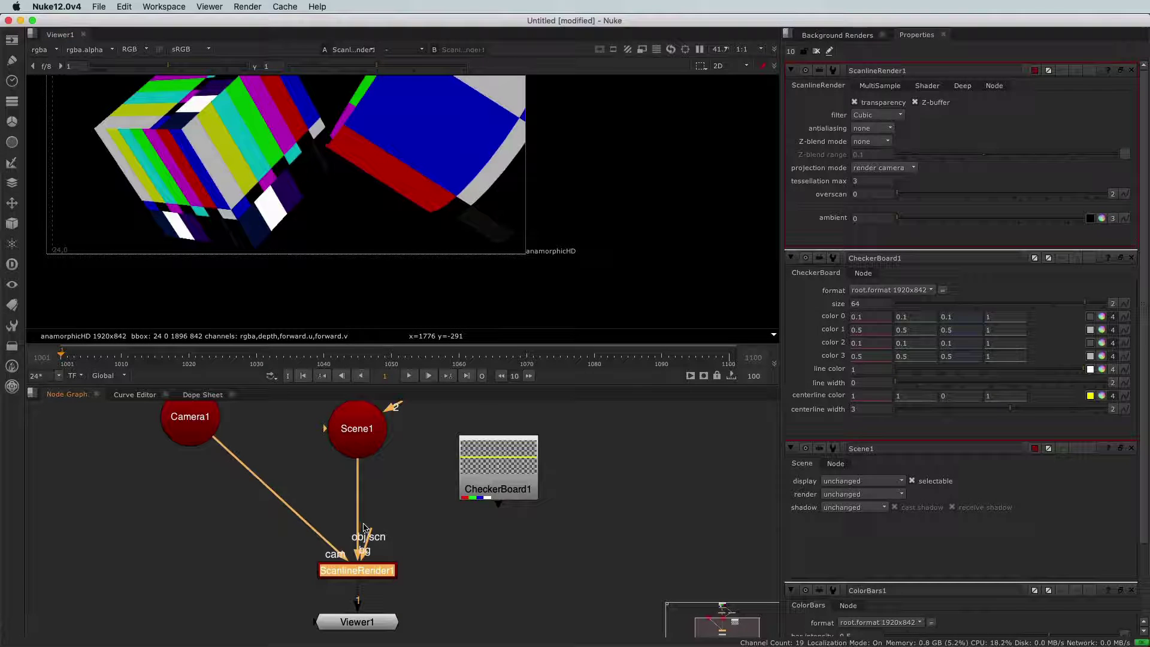
drag(370, 530, 487, 485)
Try the 8K_LatLong 8192x4096 format on the CheckerBoard and return it to root.format 1920x842.
click(501, 479)
double_click(502, 478)
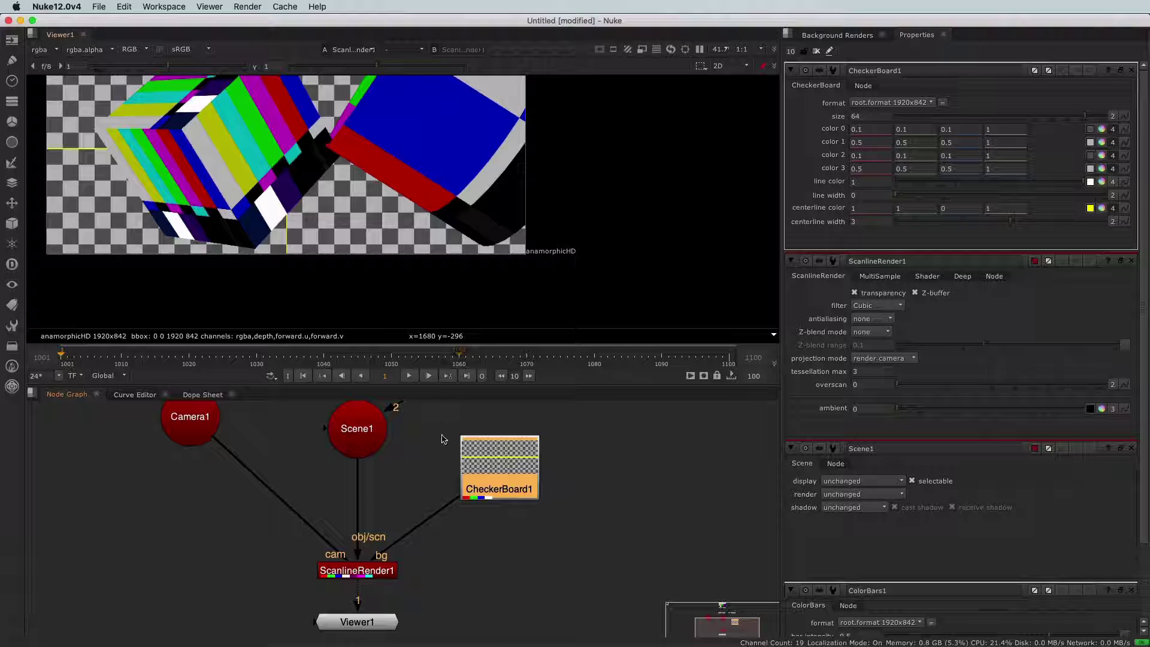
click(875, 105)
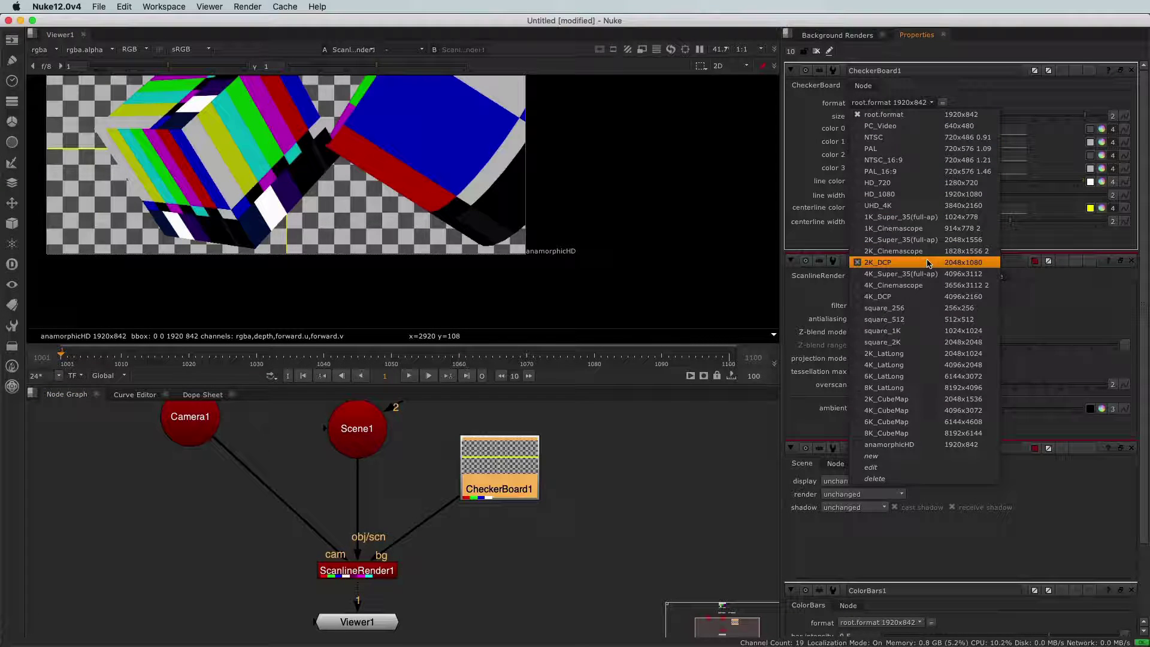
click(920, 386)
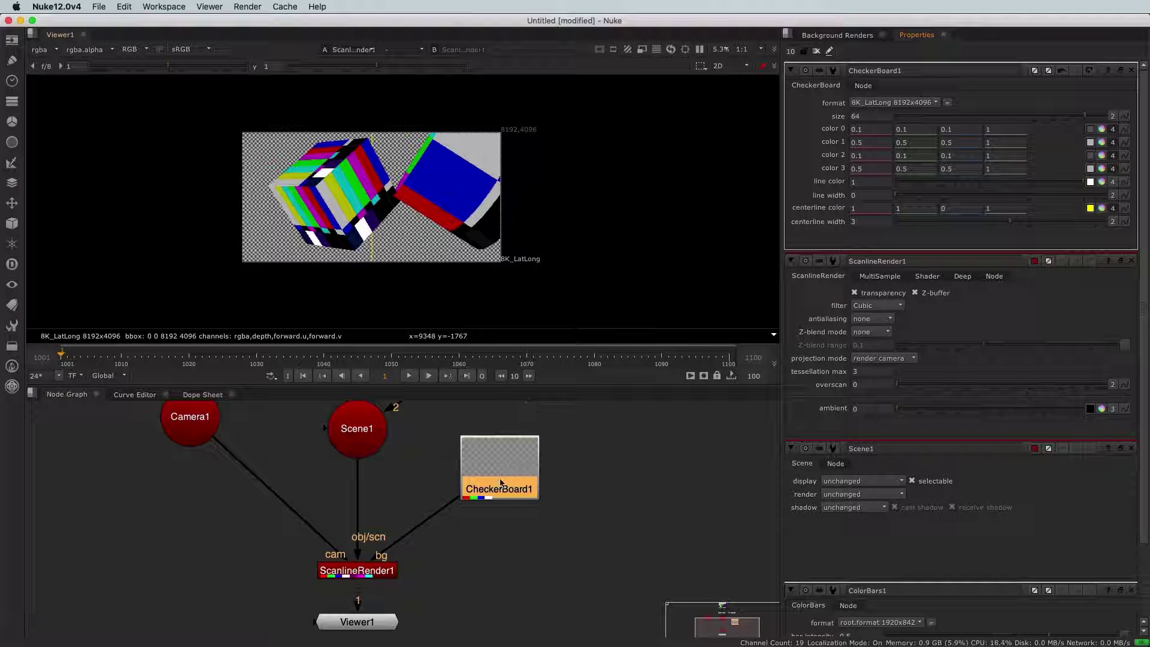
click(870, 106)
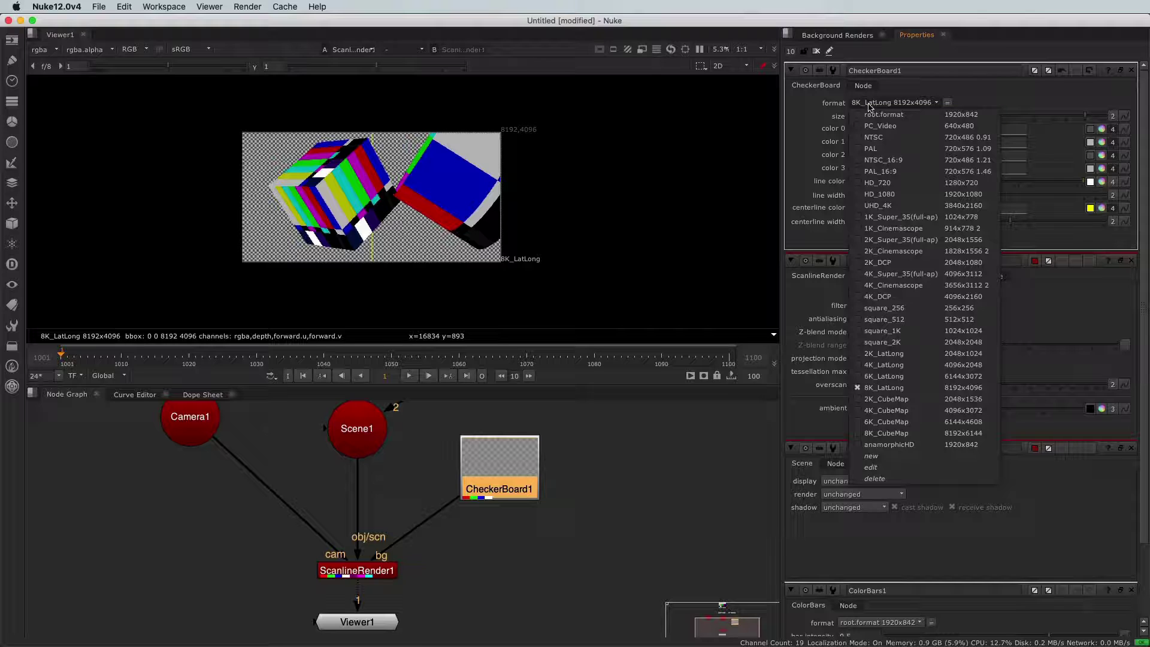
click(875, 112)
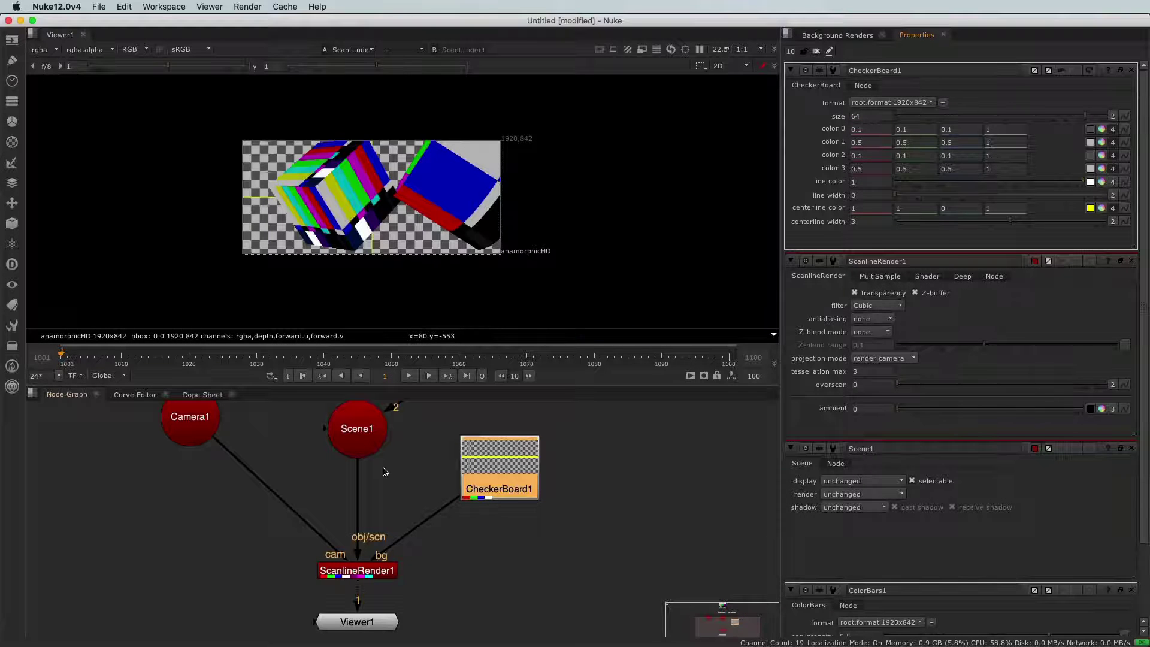
Move the CheckerBoard aside, add a Reformat node, and connect ScanlineRender's bg input to it.
drag(494, 498, 655, 473)
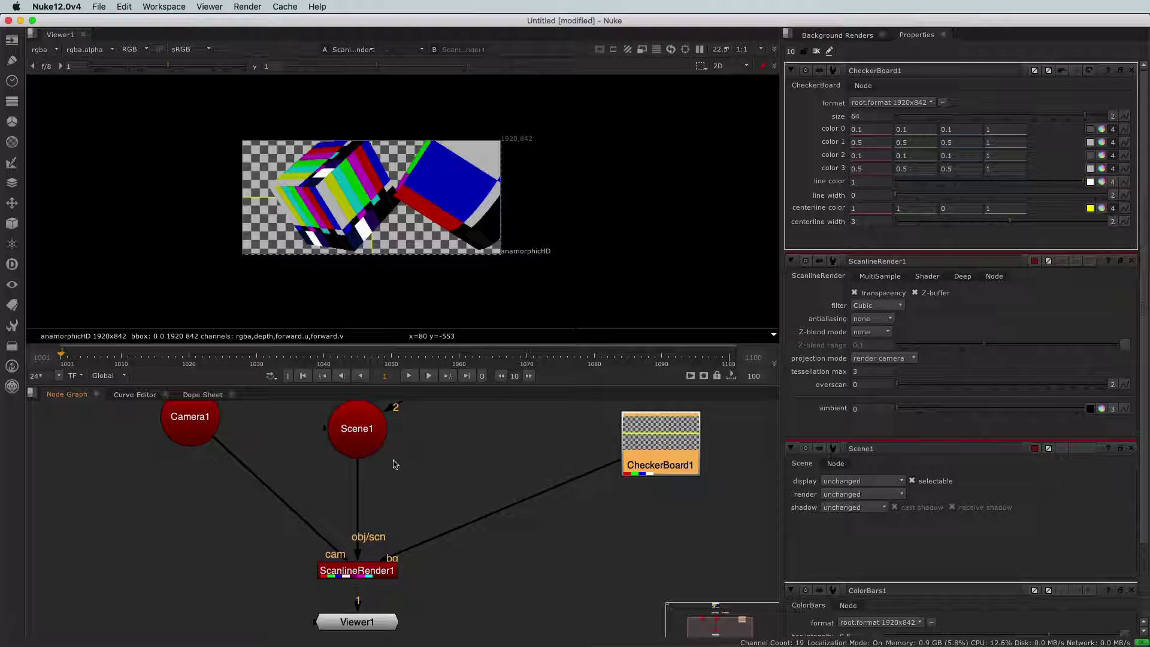
drag(297, 543, 415, 600)
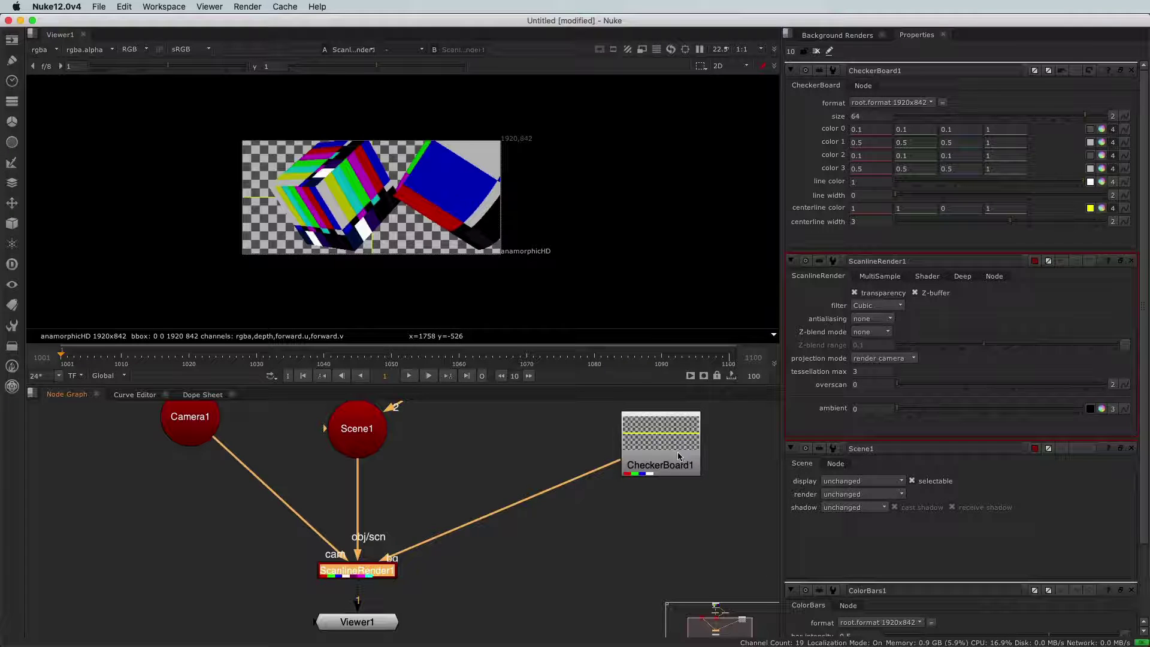
scroll(479, 482, up, 2)
click(479, 483)
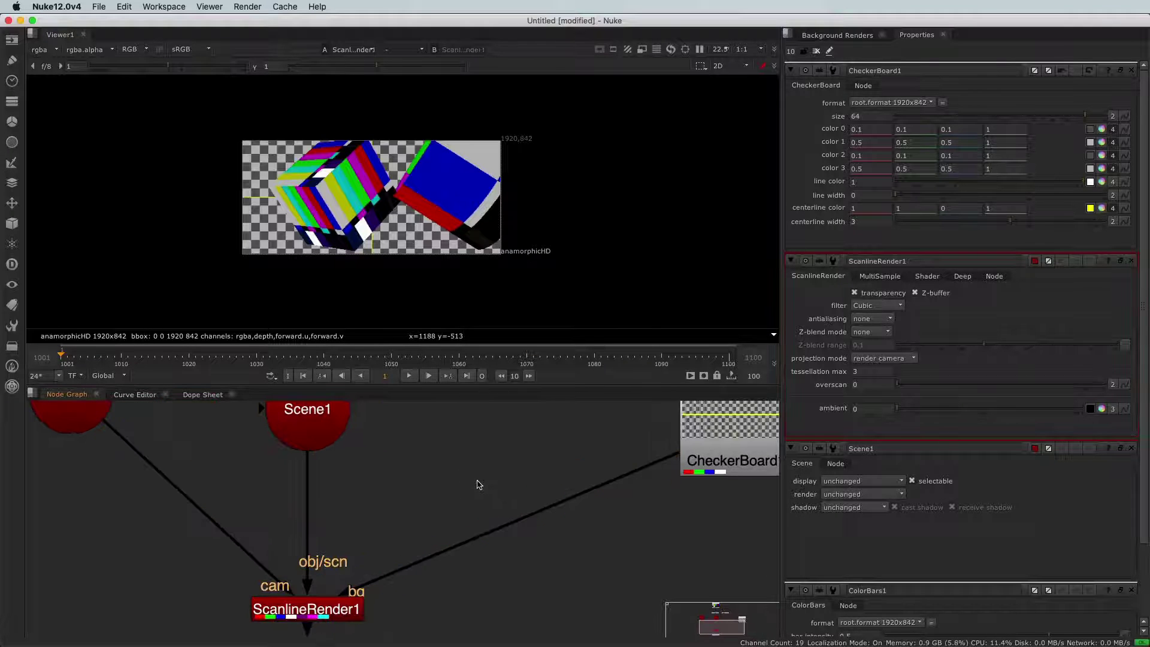
key(Tab)
text(refor)
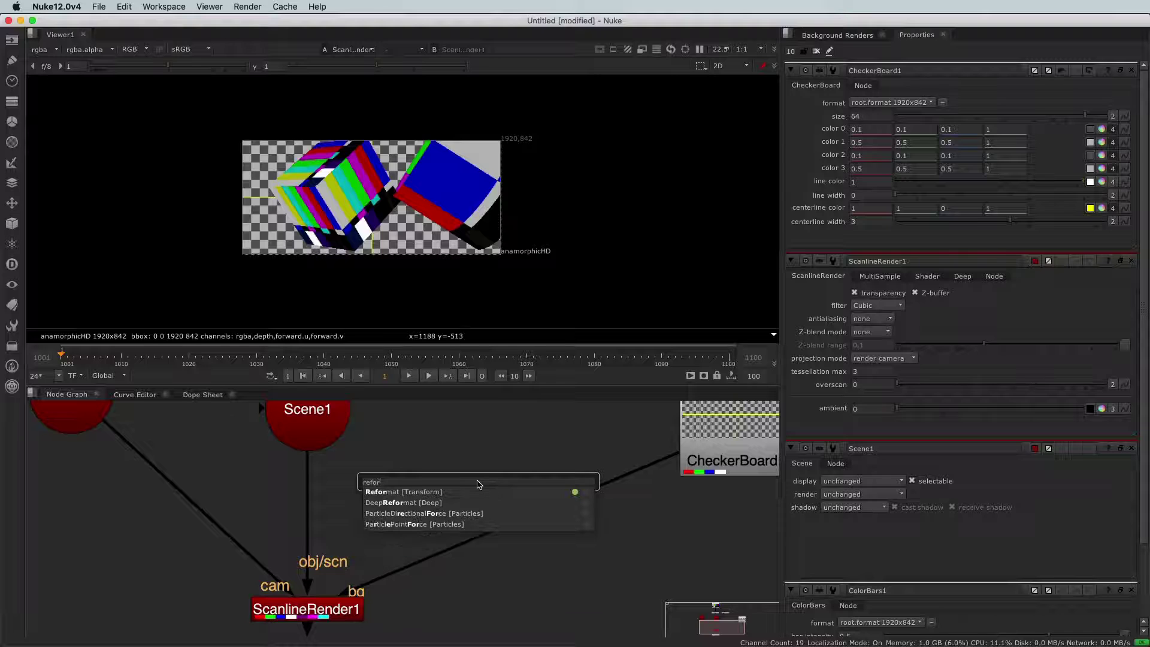
key(Return)
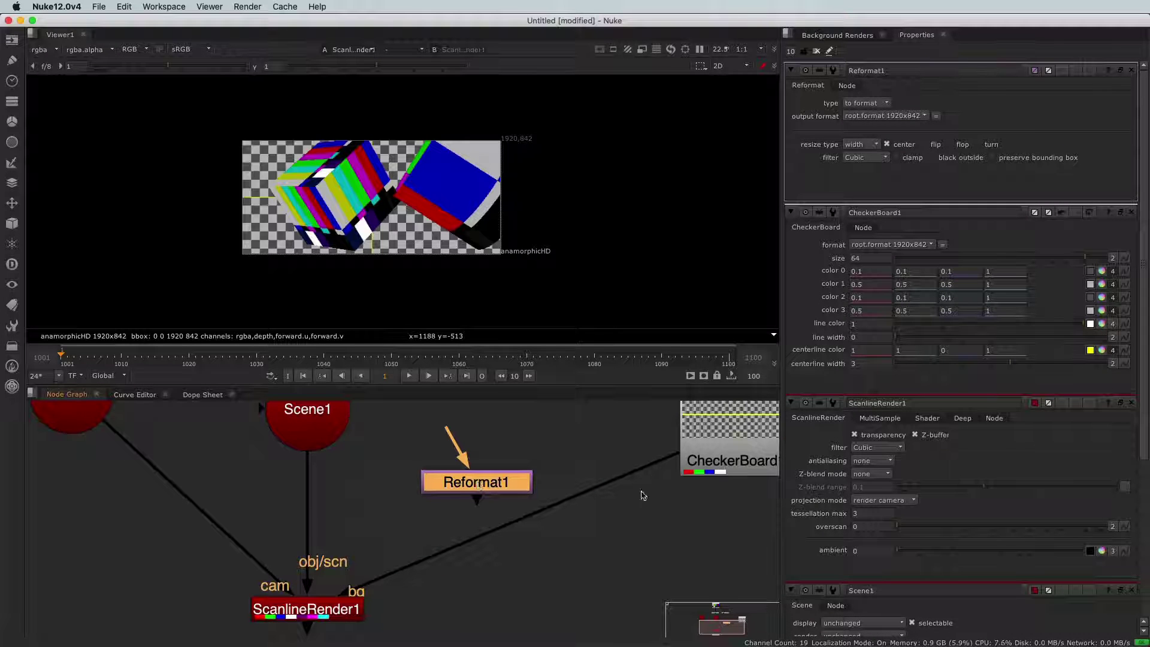
drag(657, 470, 512, 501)
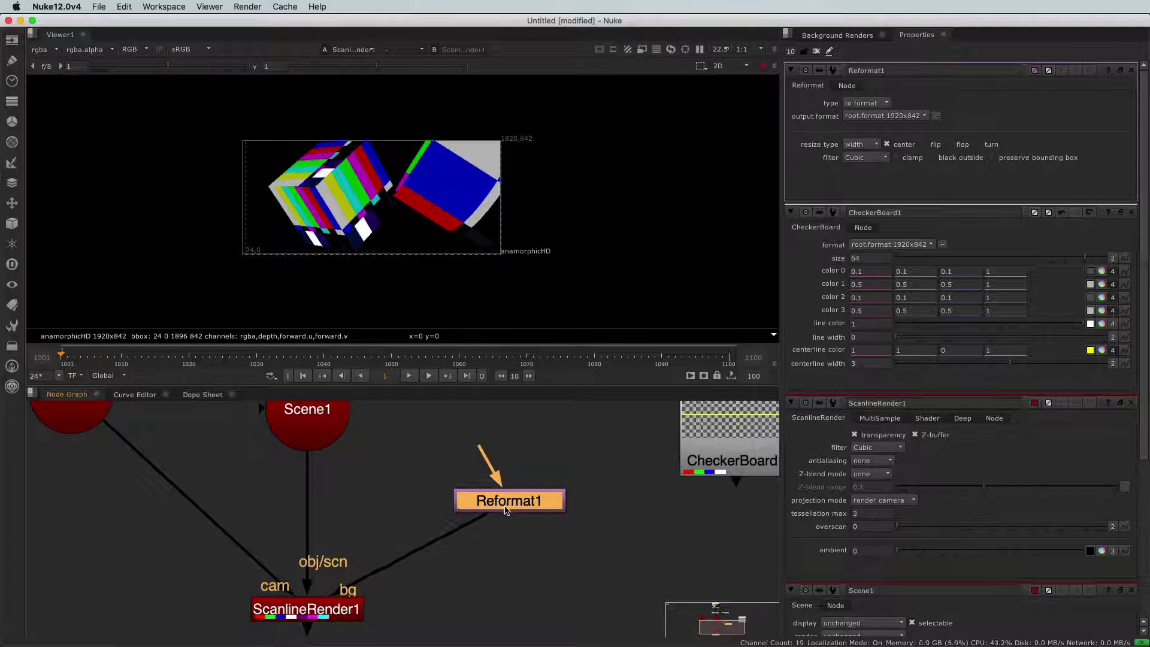
Set the Reformat output format to NTSC 720x486 and compare the render's alpha and RGB channels.
click(884, 116)
click(881, 150)
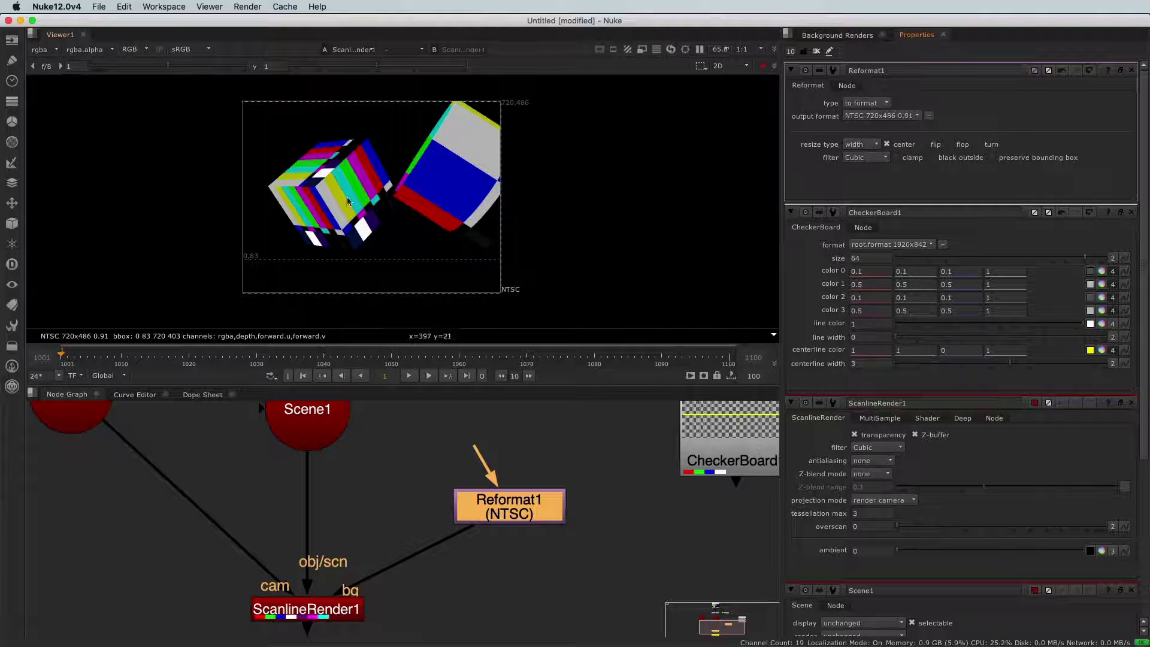
key(a)
key(a)
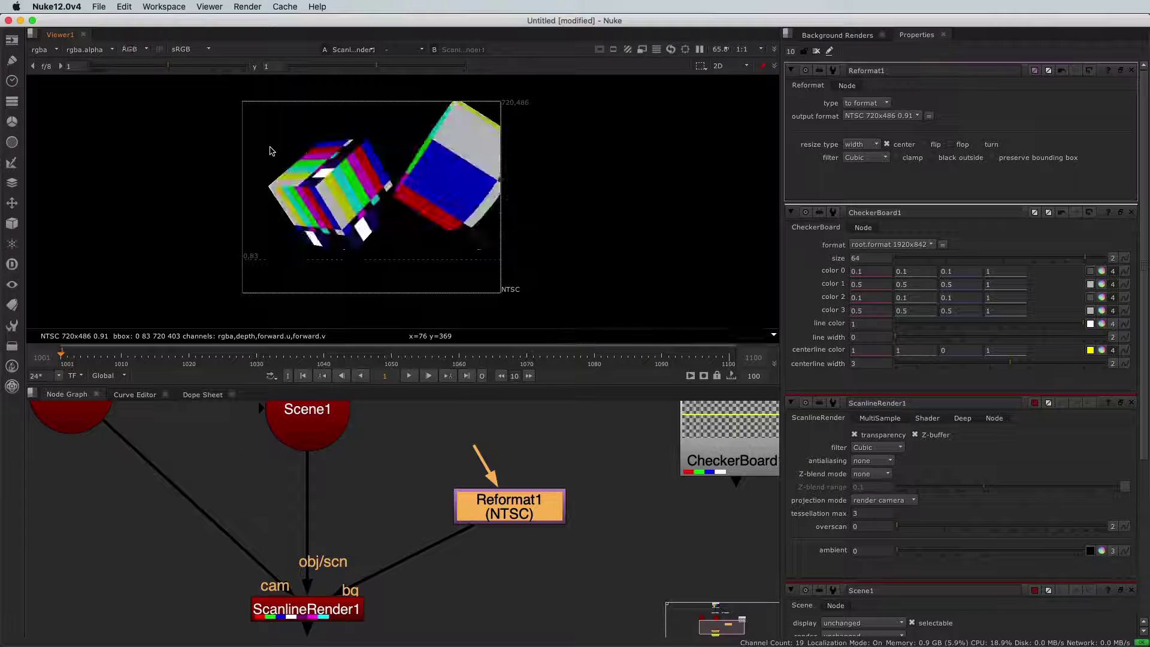
key(a)
key(a)
key(a)
key(a)
Reconnect ScanlineRender's bg input to the CheckerBoard and compare the render's alpha and RGB channels.
drag(459, 537, 706, 446)
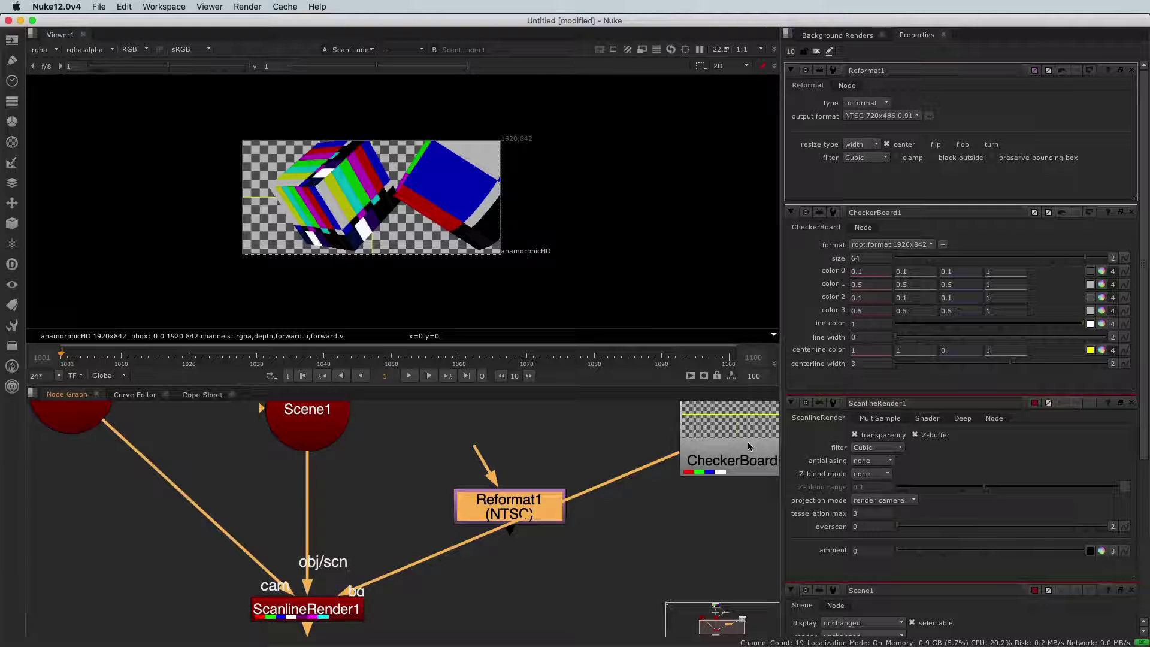
key(a)
key(a)
key(a)
key(a)
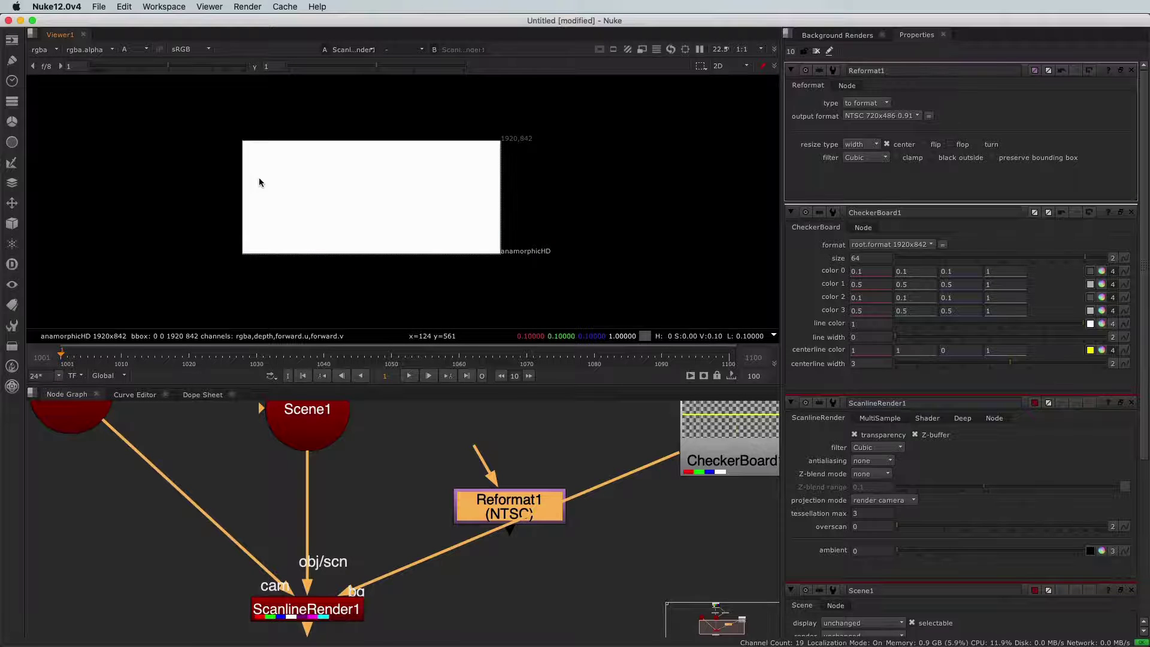
key(a)
key(a)
key(a)
key(a)
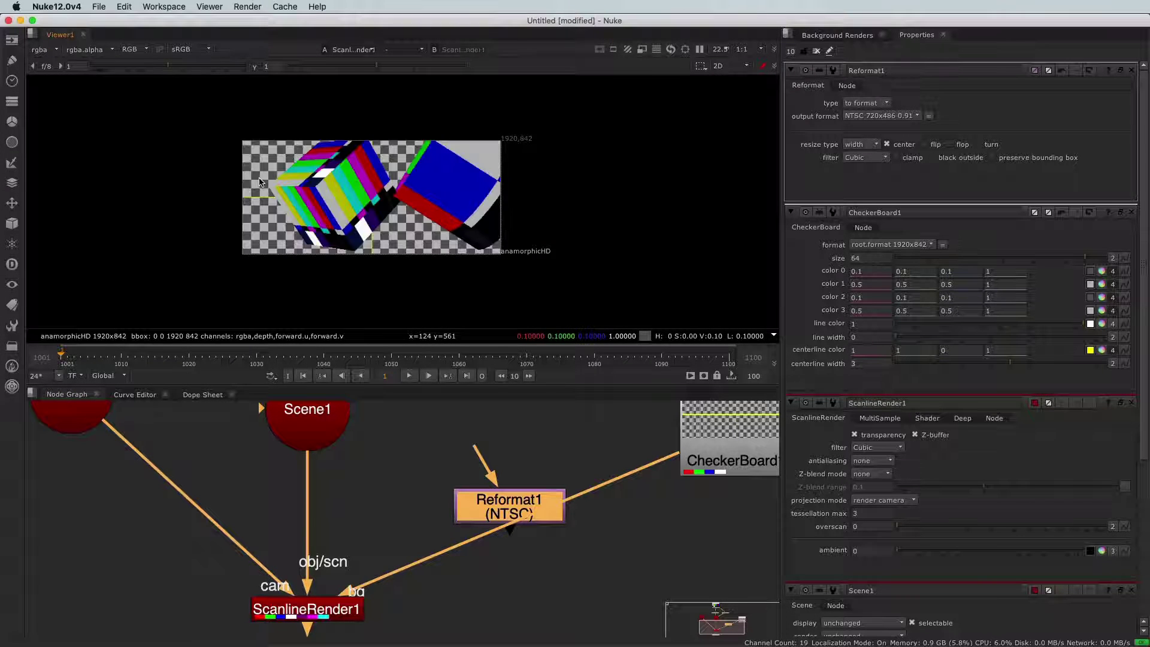
Disconnect ScanlineRender's bg input from the CheckerBoard.
drag(356, 589, 413, 536)
scroll(381, 521, down, 6)
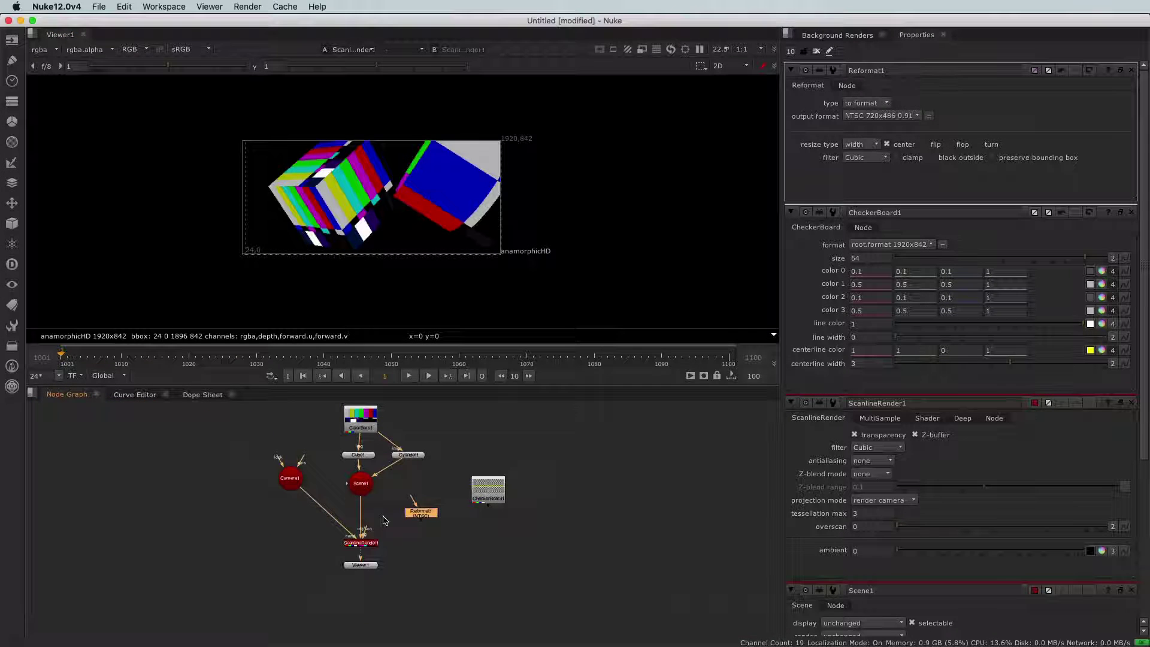
middle_drag(521, 587, 511, 566)
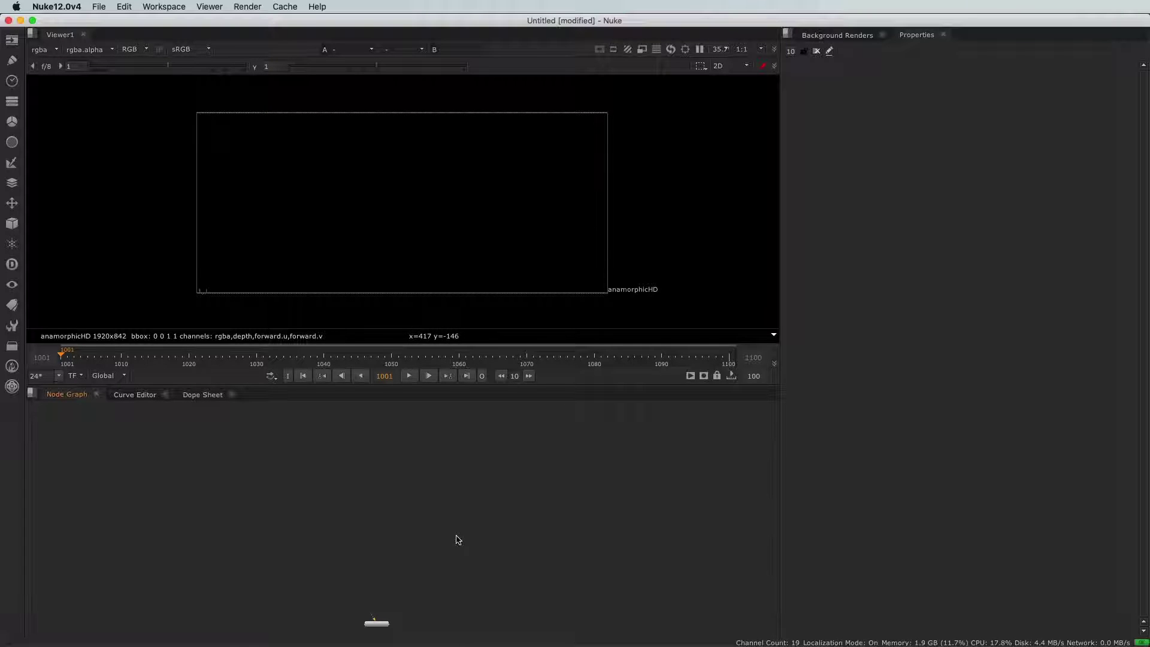
Switch to Photoshop and examine the DMP_Course2.psd matte painting at 66.7% zoom.
key(super+Tab)
key(super+Tab)
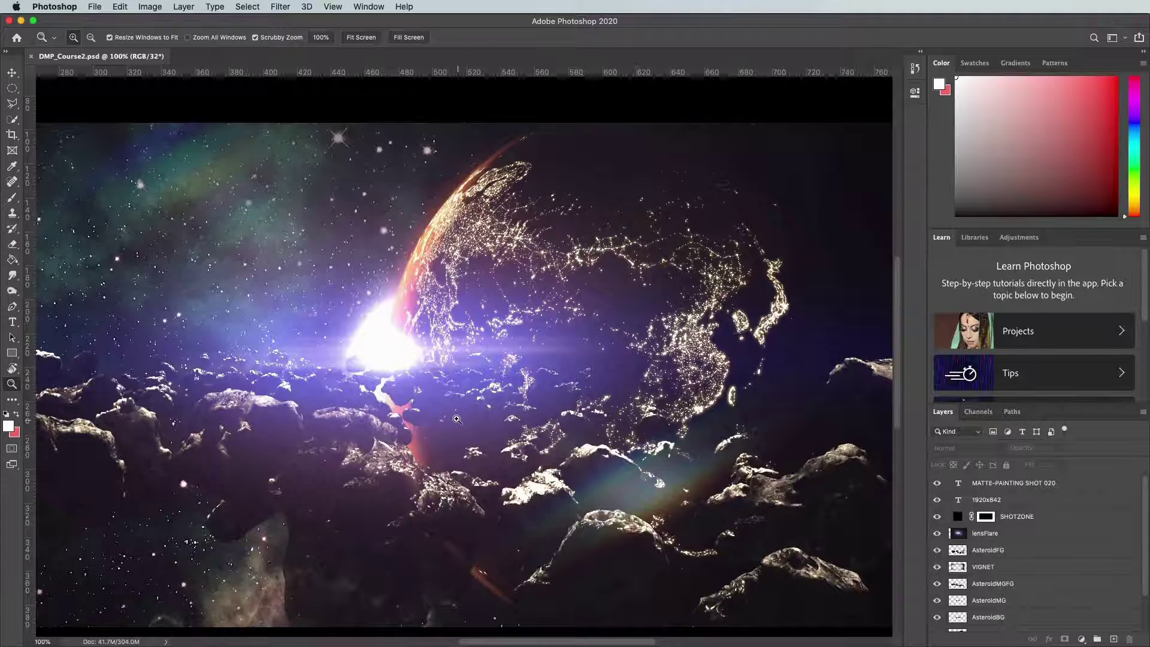
key(alt)
alt+click(452, 413)
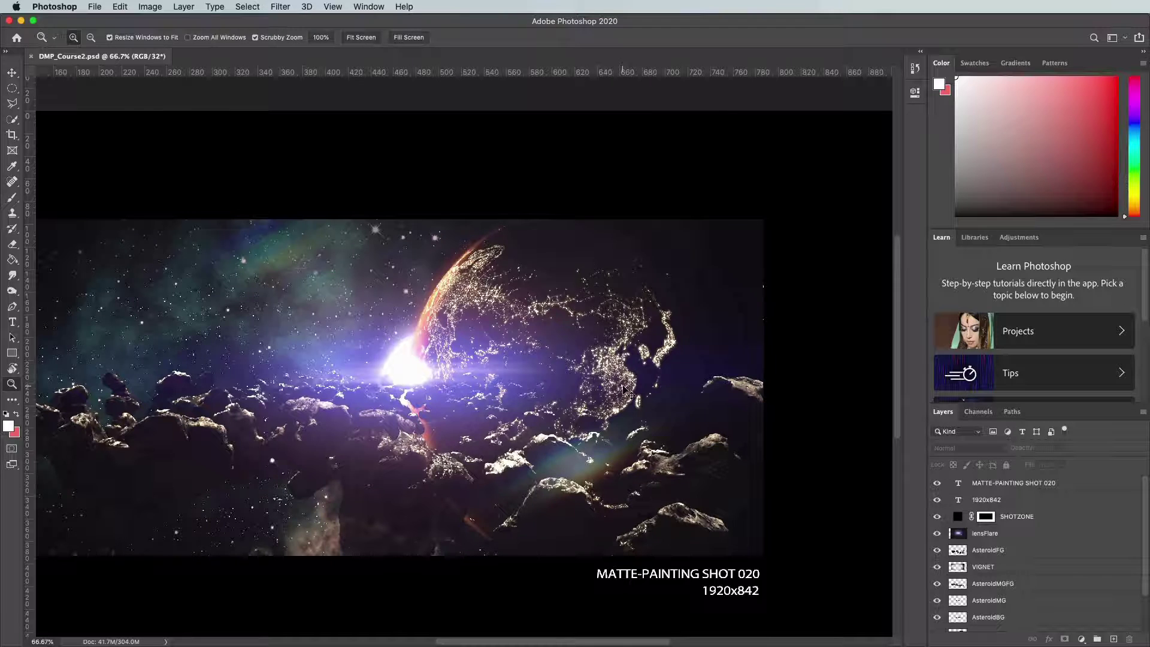
Switch back to Nuke, add a Sphere geometry node, and place it in the middle of the node graph.
key(super+Tab)
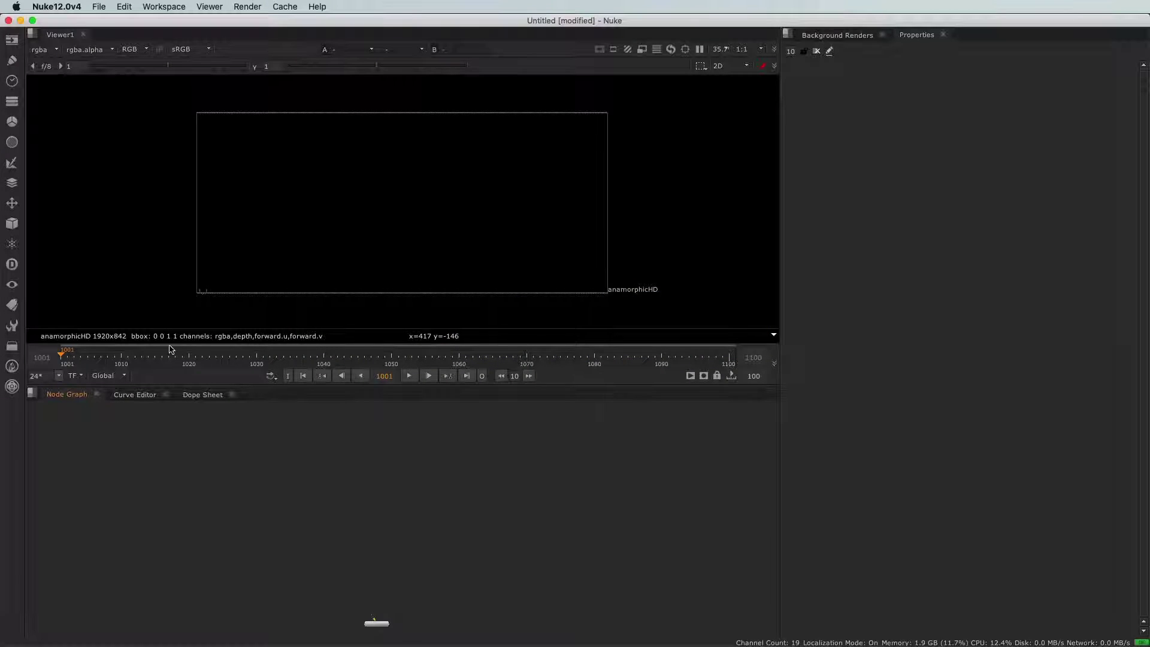
click(11, 223)
mouse_move(60, 234)
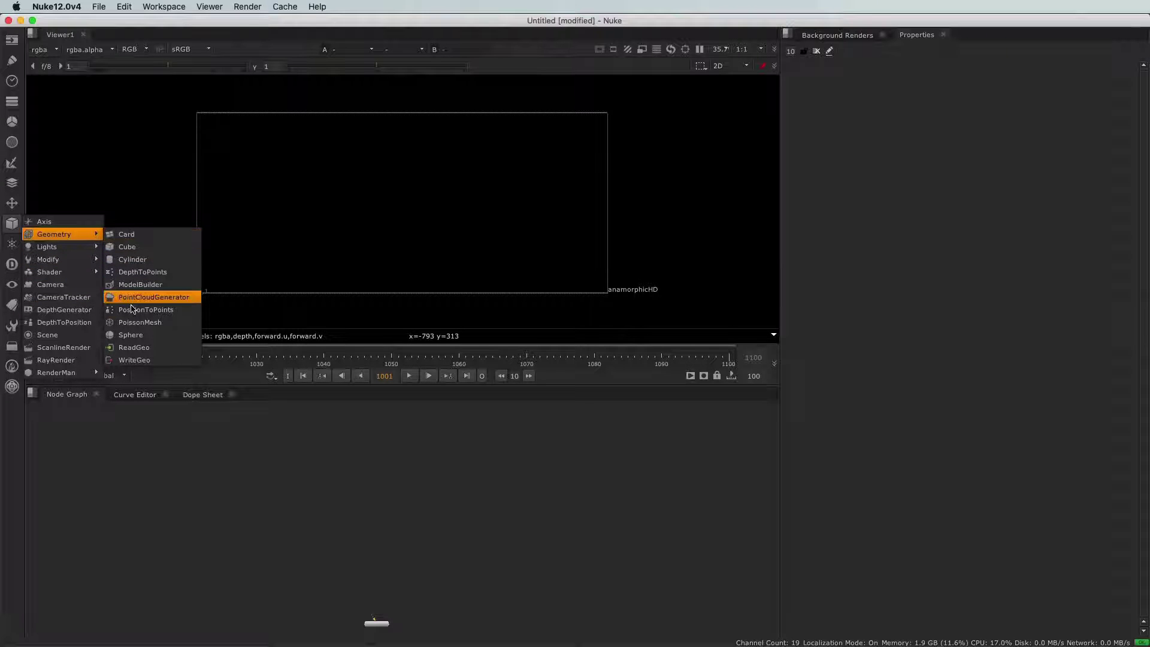
click(133, 334)
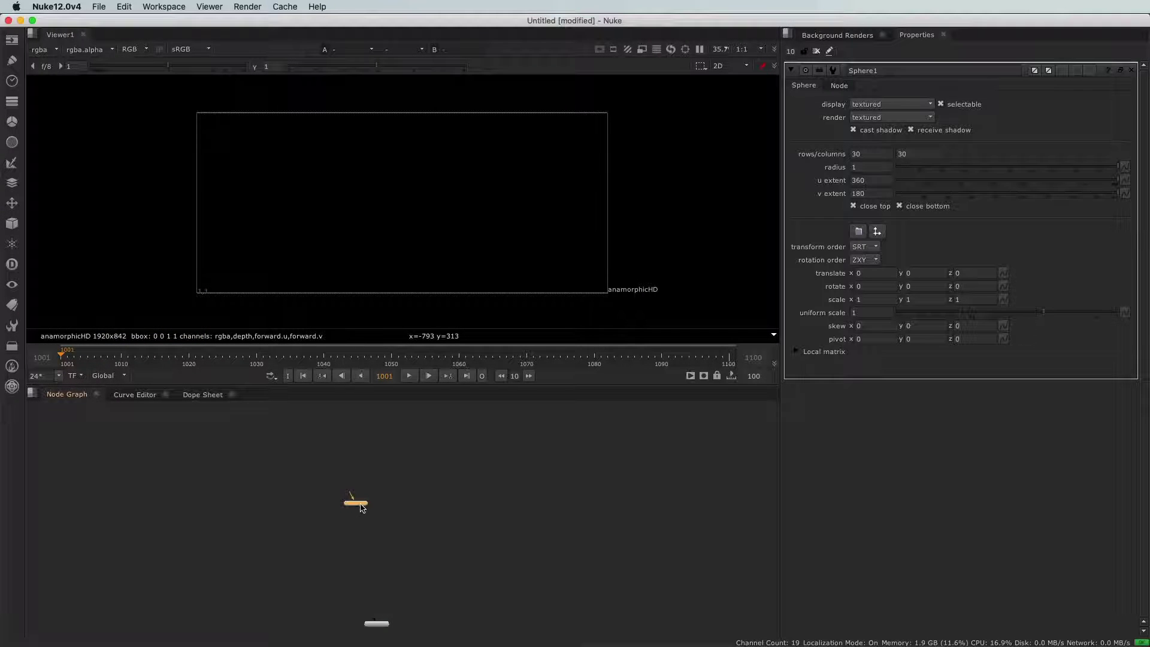
drag(362, 508, 427, 517)
scroll(428, 517, up, 4)
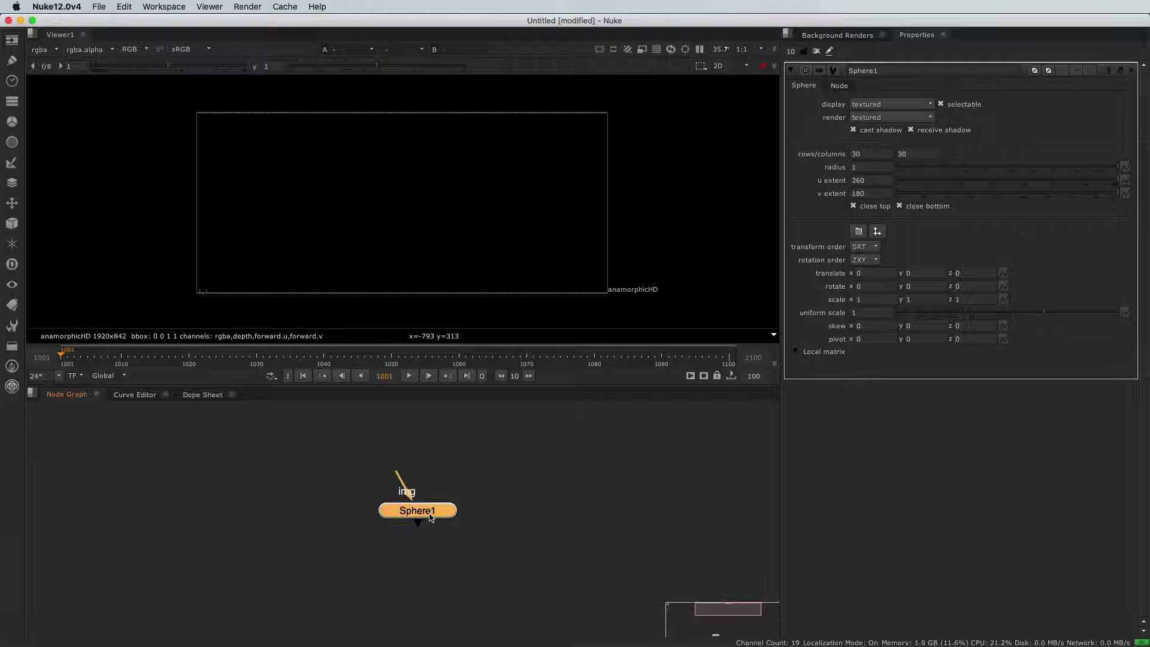
scroll(430, 517, down, 4)
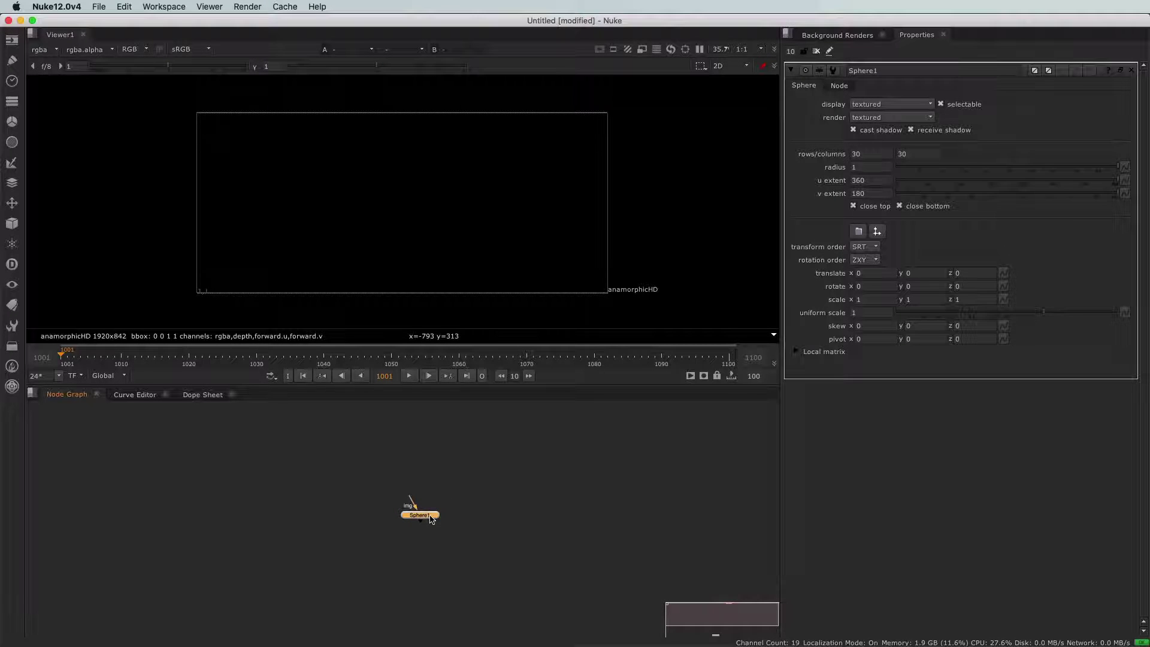
Add a ScanlineRender node connected to the Sphere and place it directly below the Sphere.
key(Tab)
text(scanlineRender [3D)
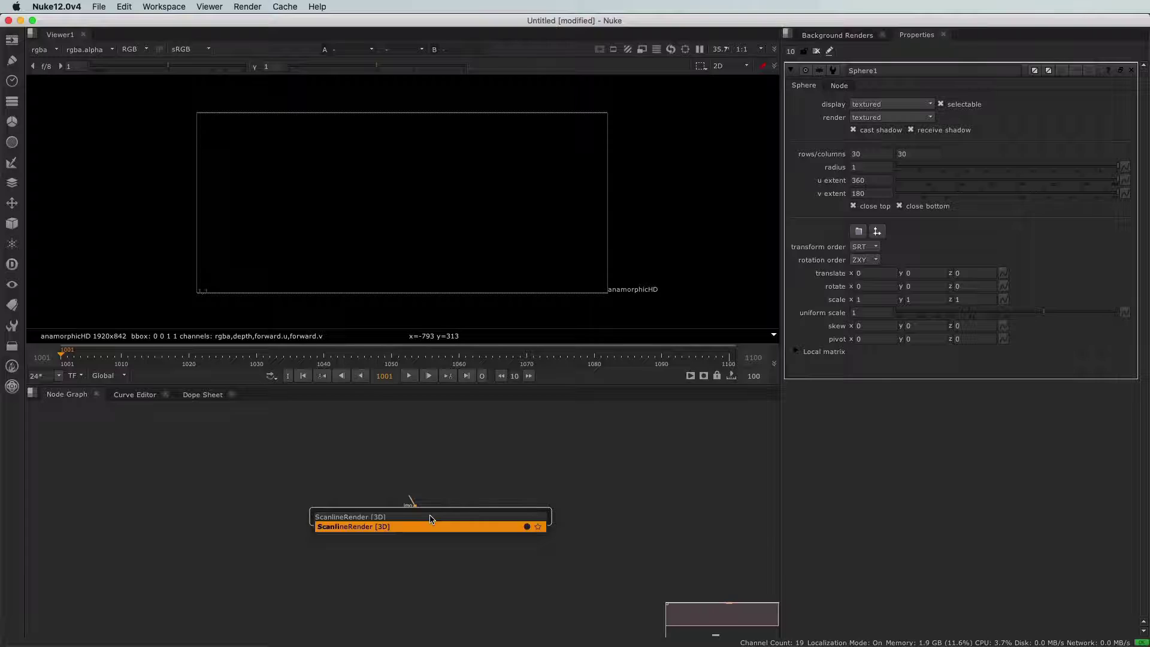
key(Return)
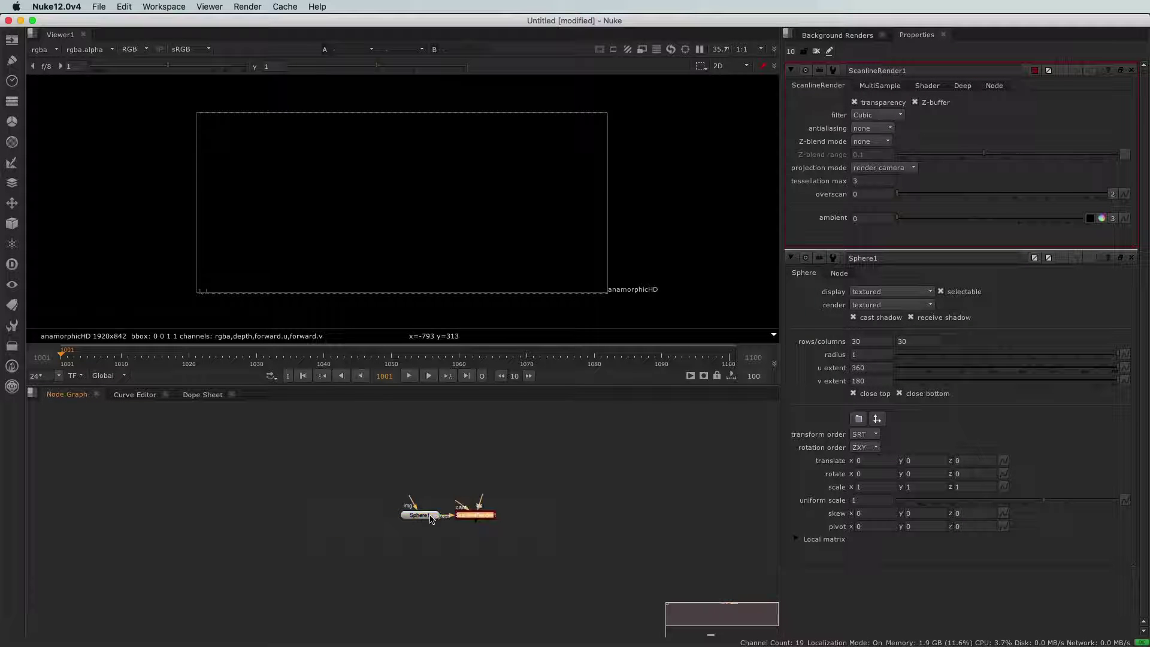
drag(468, 522, 412, 566)
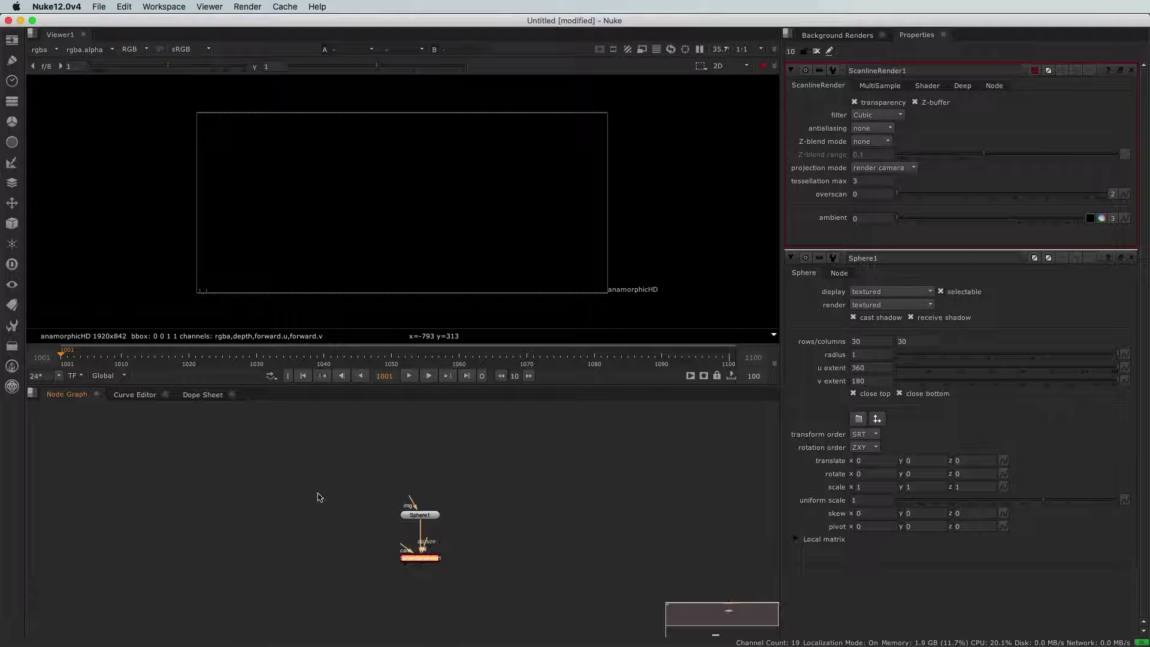
Add a 3D Camera node, connect it to ScanlineRender's cam input, and align it beside the renderer.
key(Tab)
text(camer)
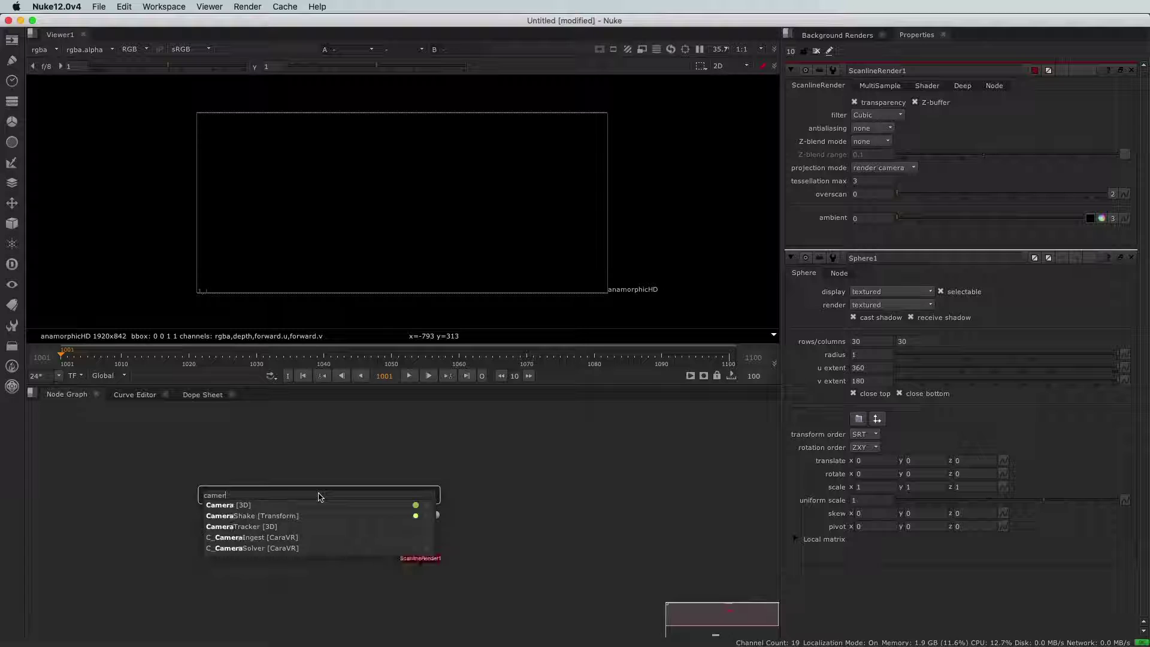
text(a)
key(Down)
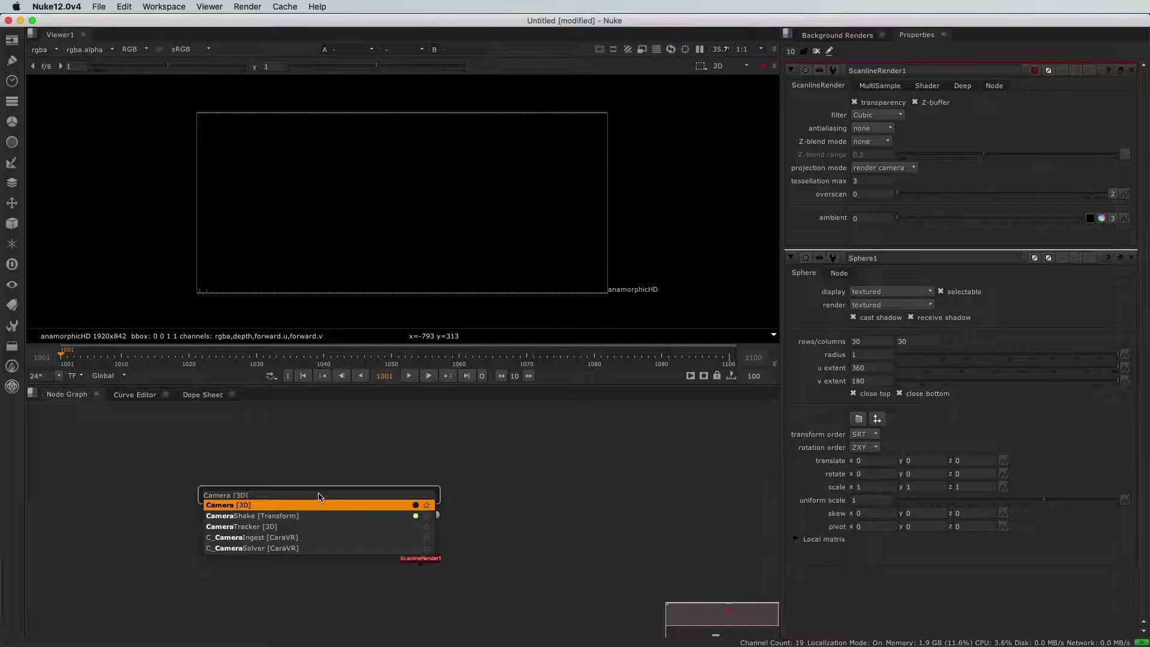
key(Return)
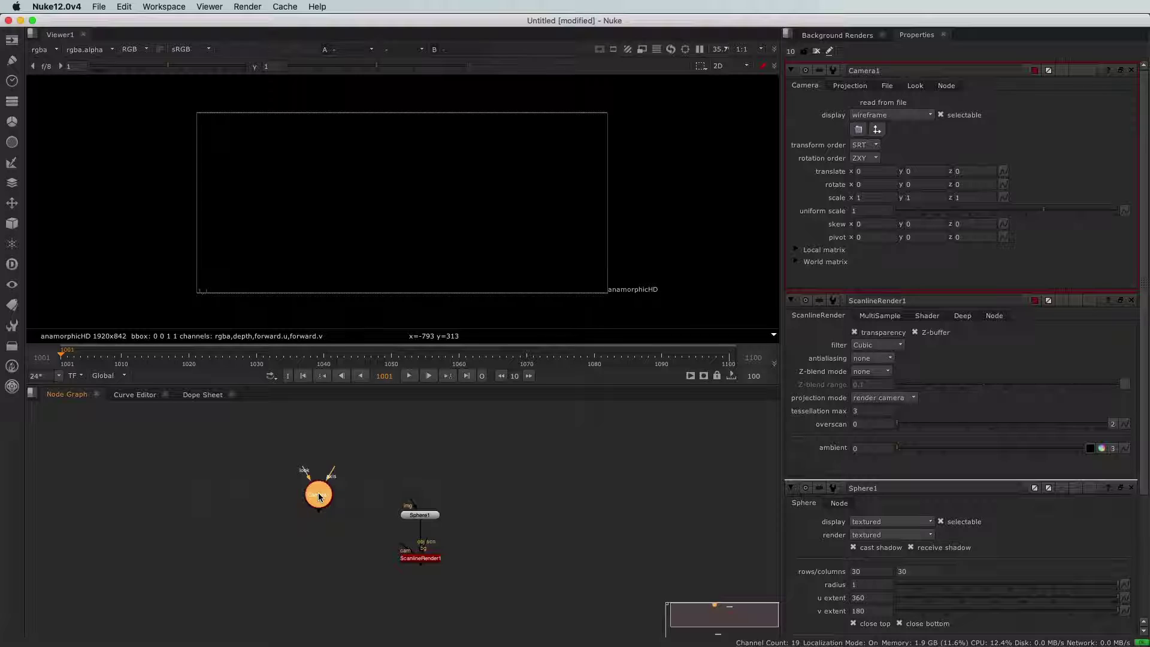
drag(319, 496, 324, 514)
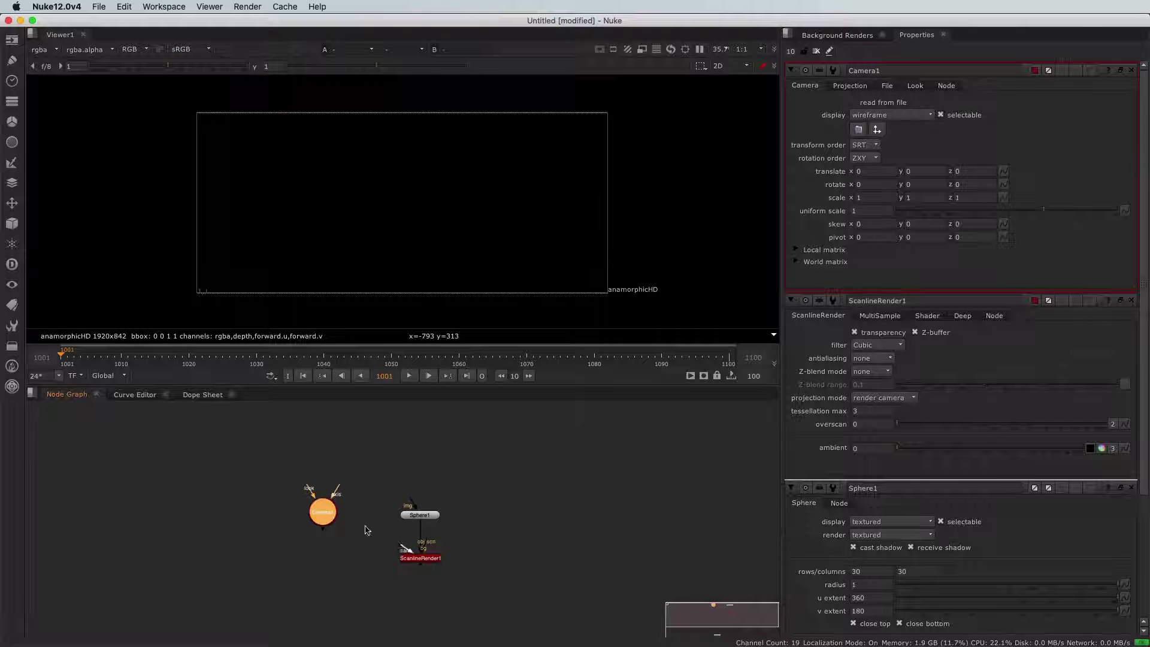
drag(402, 547, 324, 558)
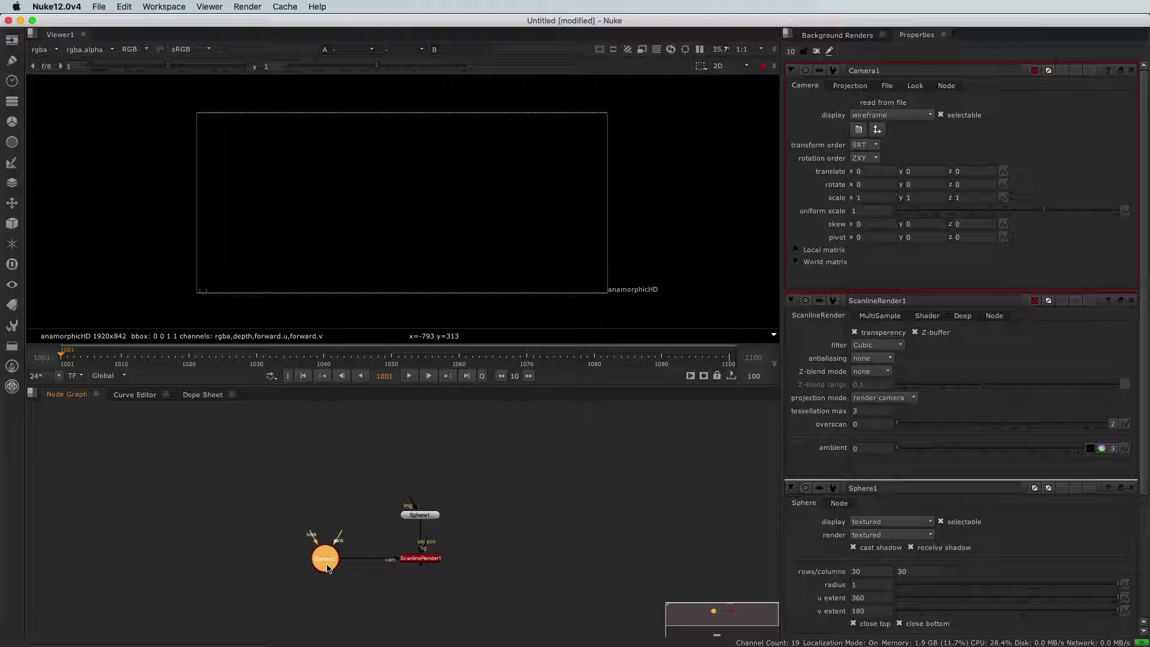
Load PlanetTexture.exr from the Material/Textures folder with a new, unconnected Read node.
click(430, 516)
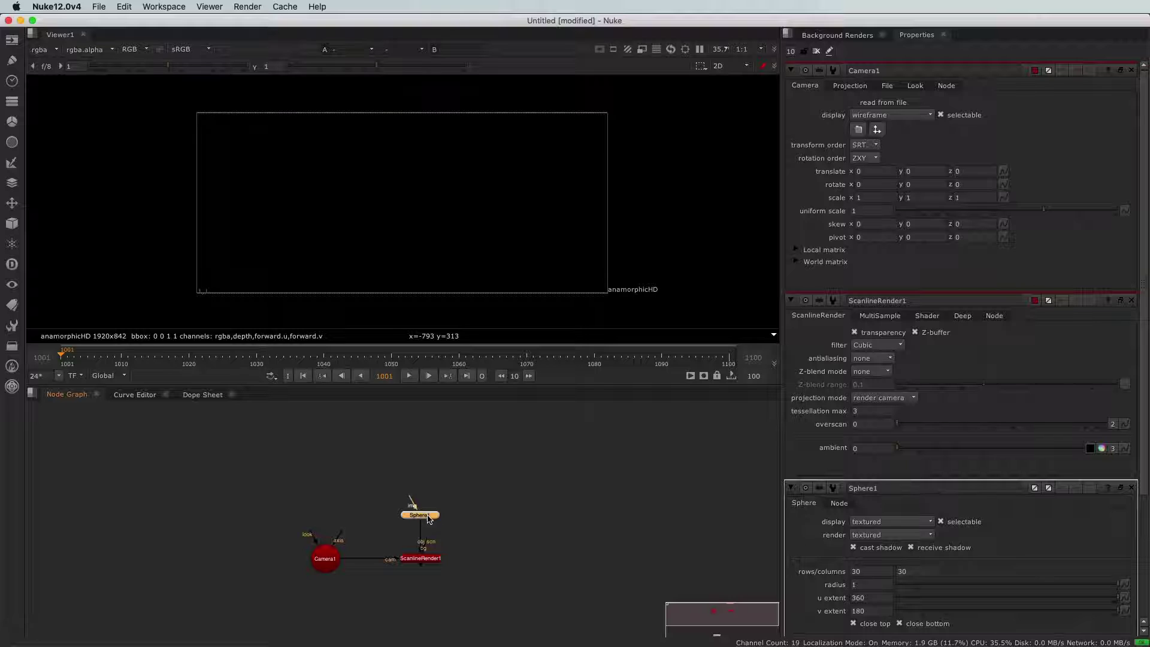
click(442, 421)
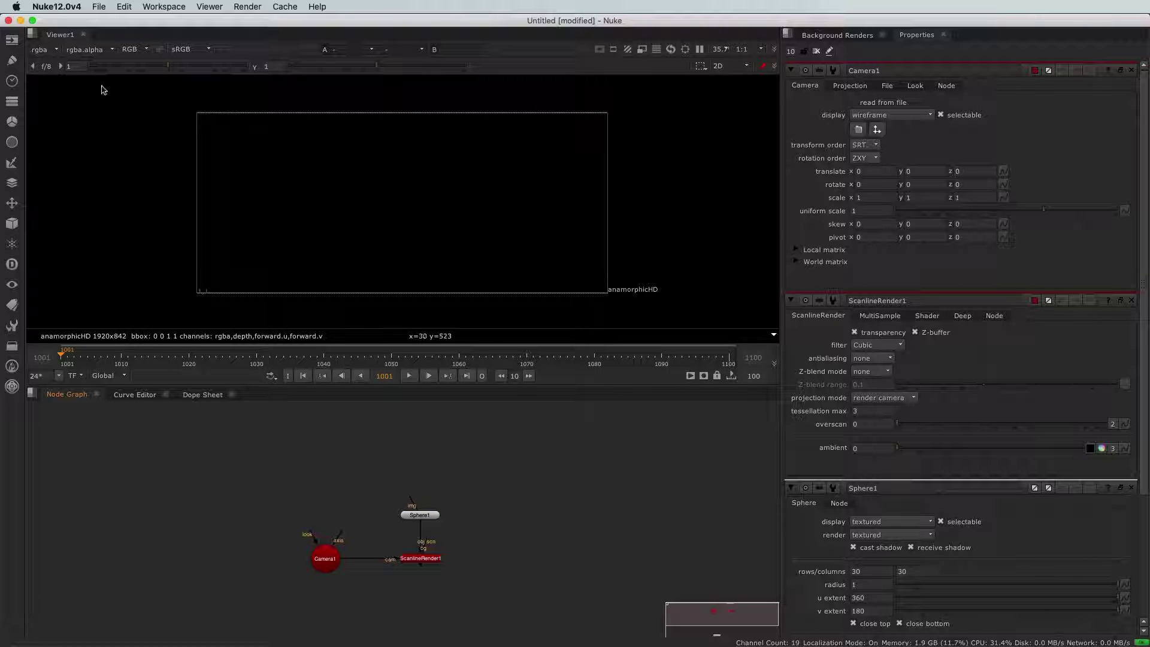
click(11, 41)
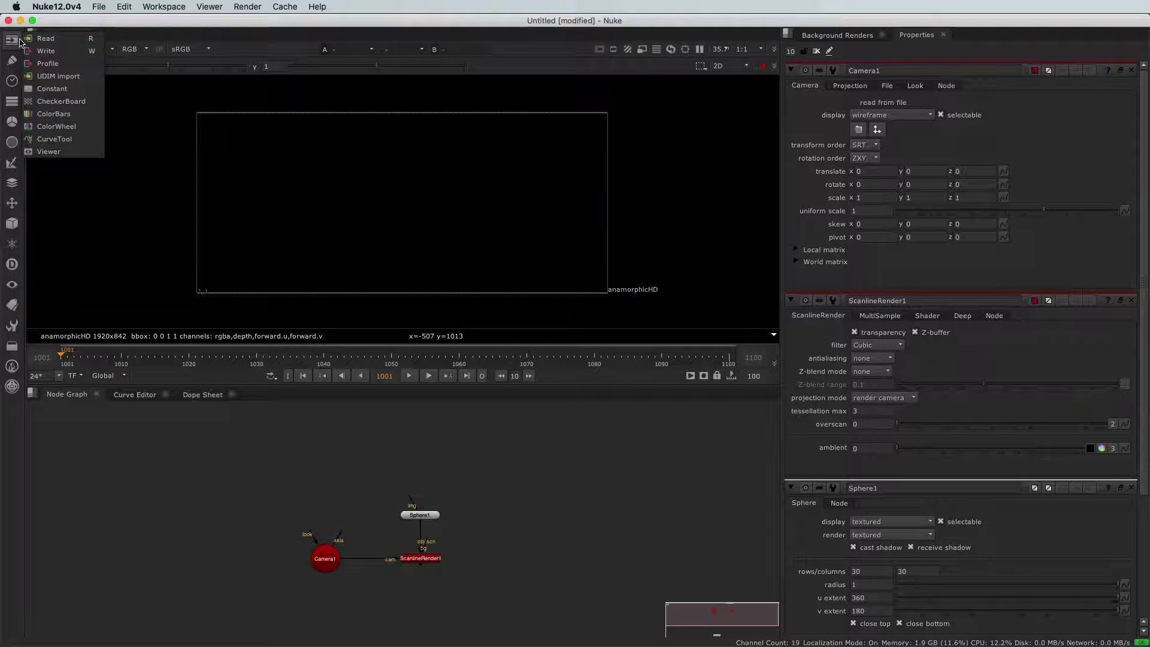
click(45, 38)
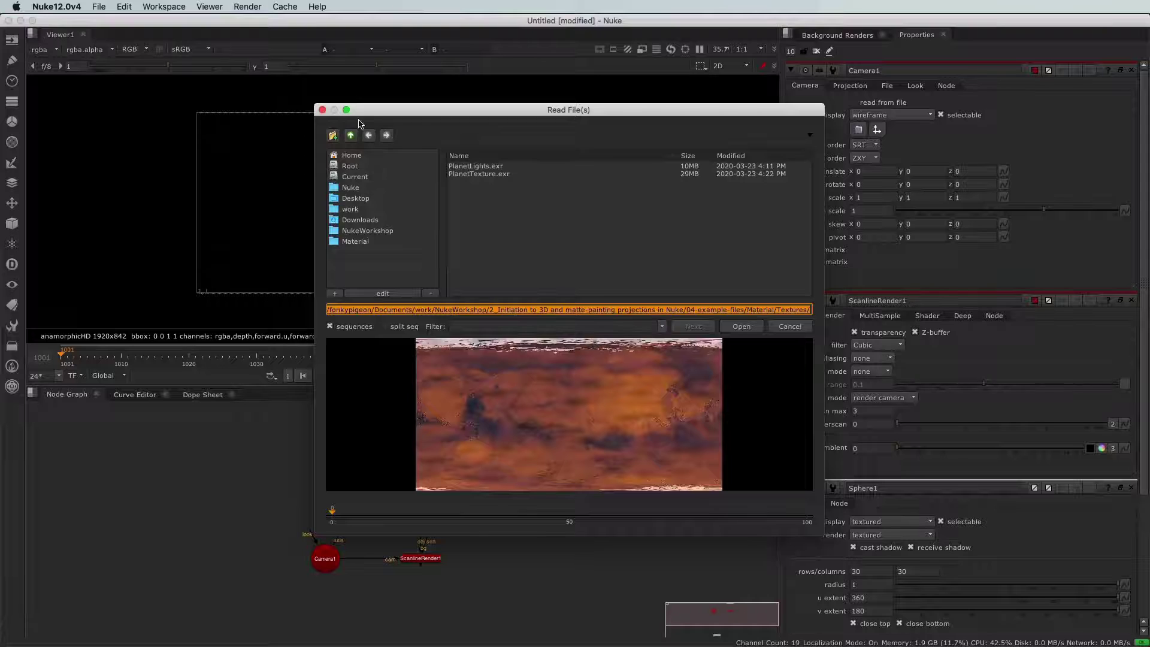
click(367, 242)
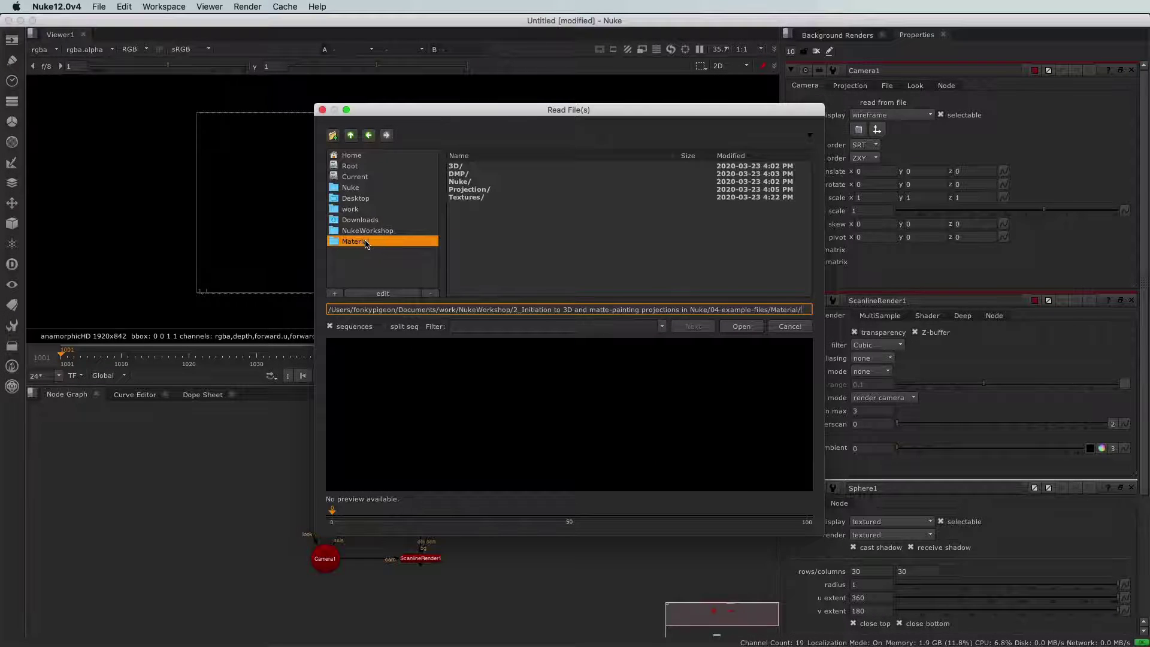
double_click(464, 197)
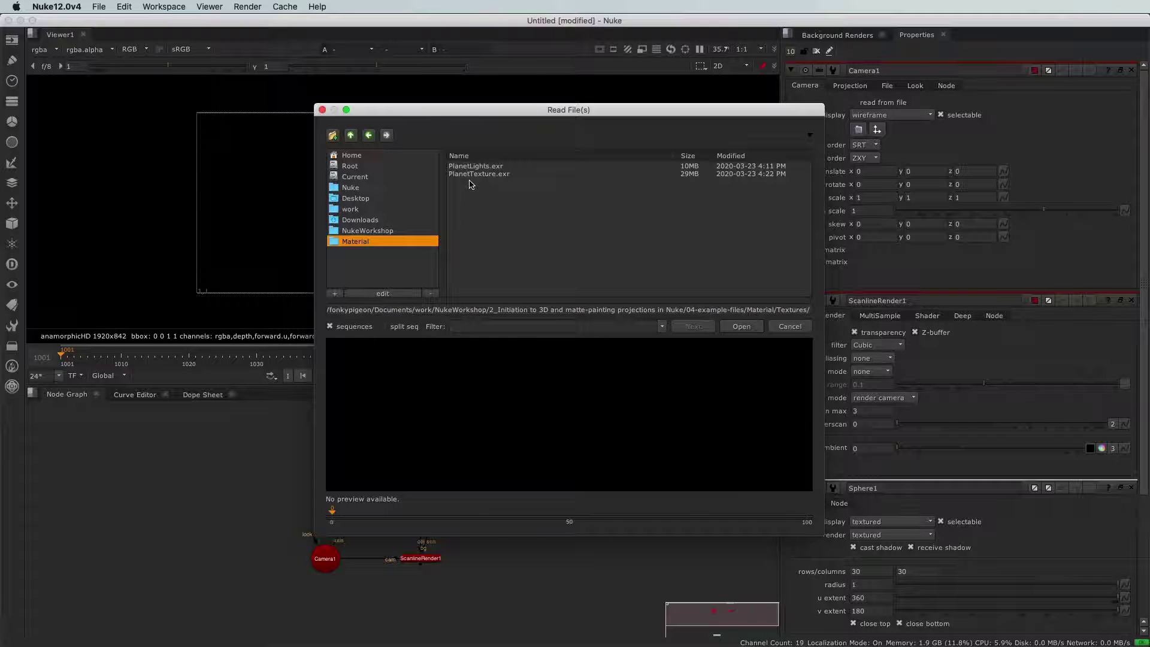
click(473, 174)
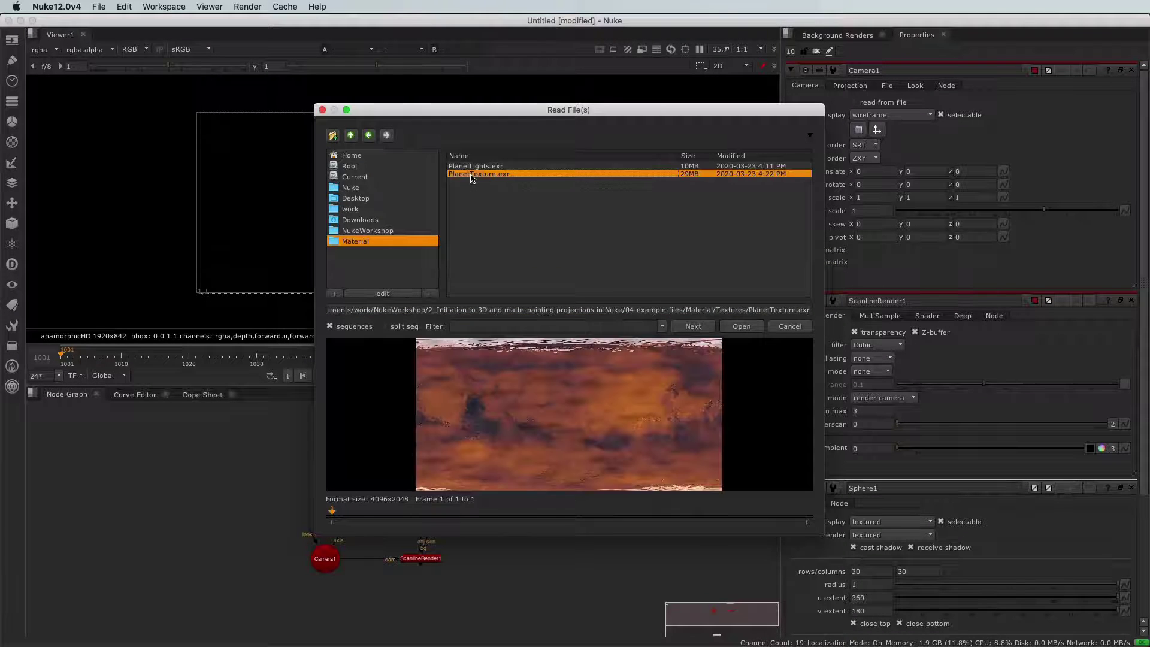
click(741, 326)
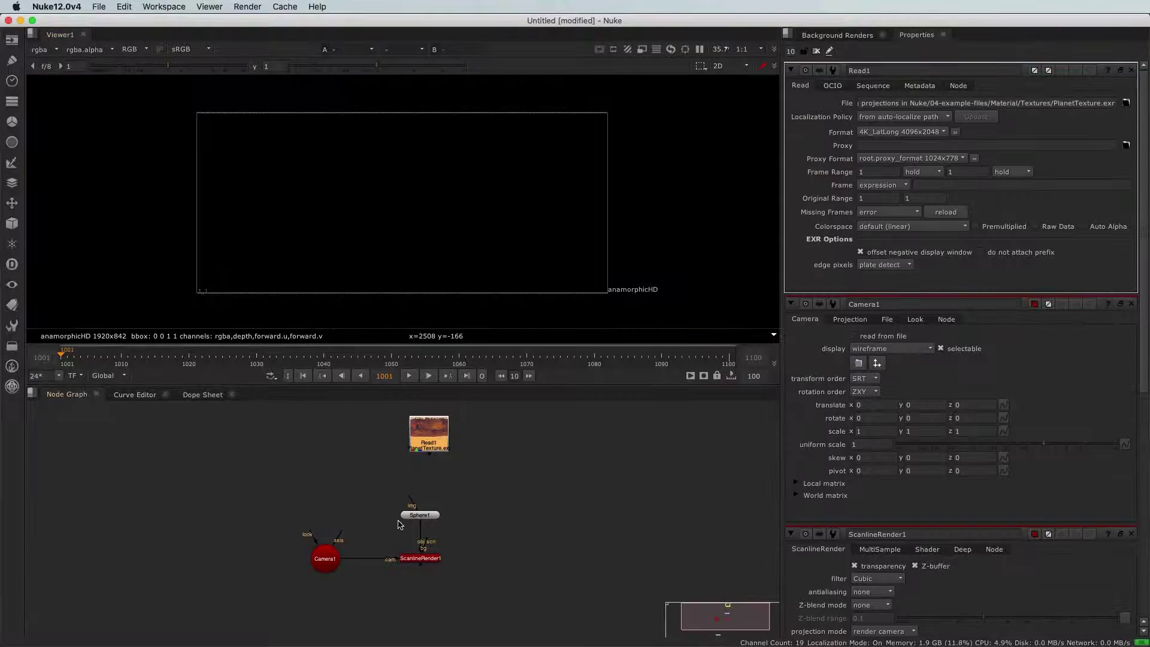
Align the PlanetTexture.exr Read node above the Sphere and connect the Sphere's img input to it.
drag(428, 442, 420, 438)
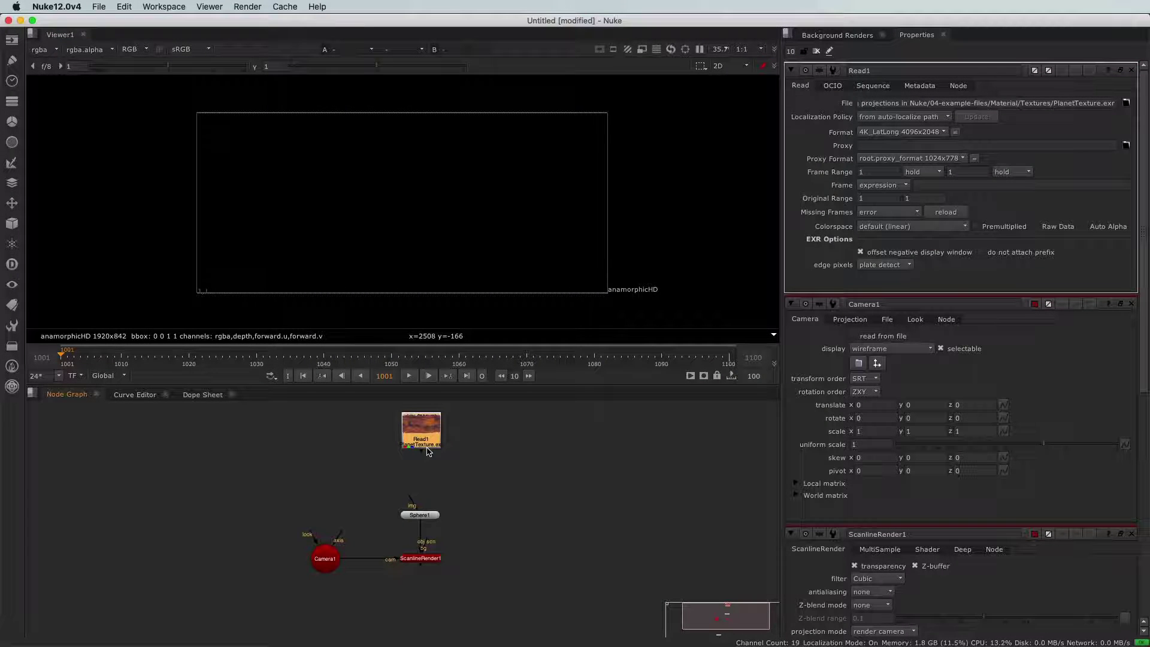
scroll(415, 477, up, 2)
drag(410, 501, 408, 439)
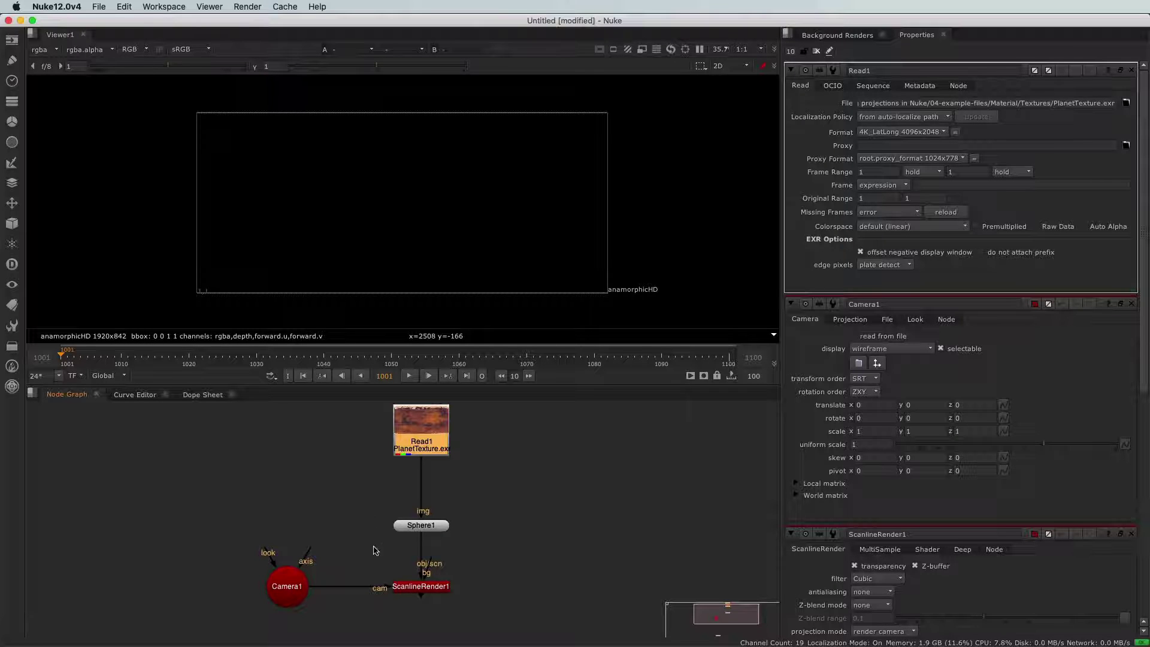
scroll(373, 550, down, 5)
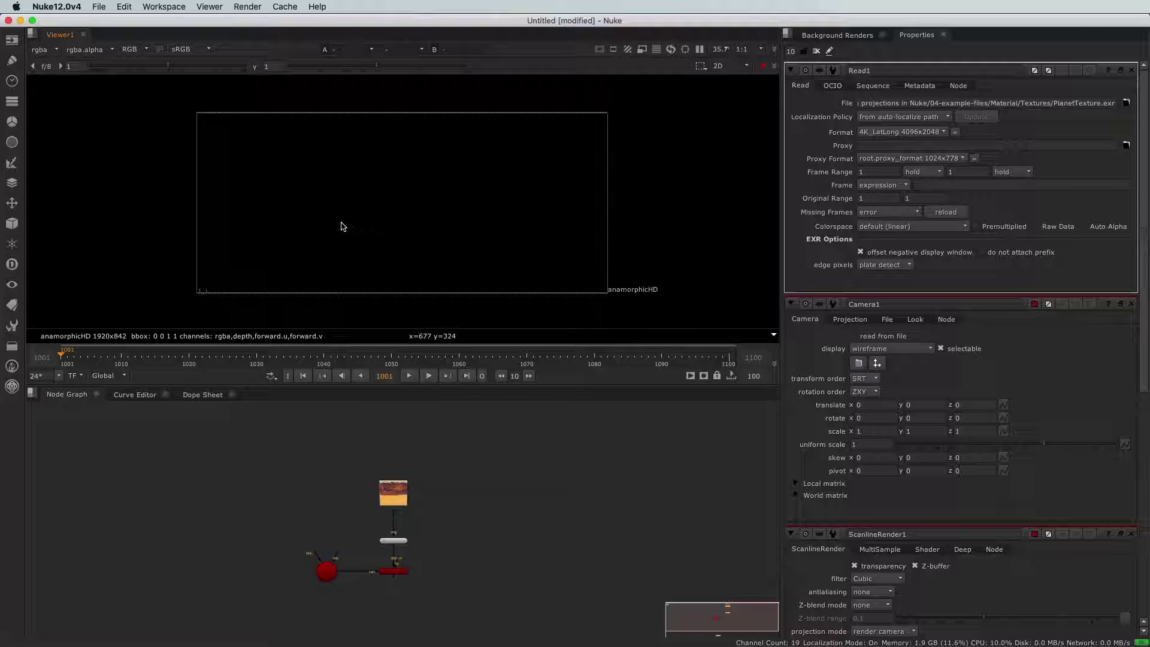
Show the 3D view and move the textured sphere away from the origin, out in front of the camera.
key(Tab)
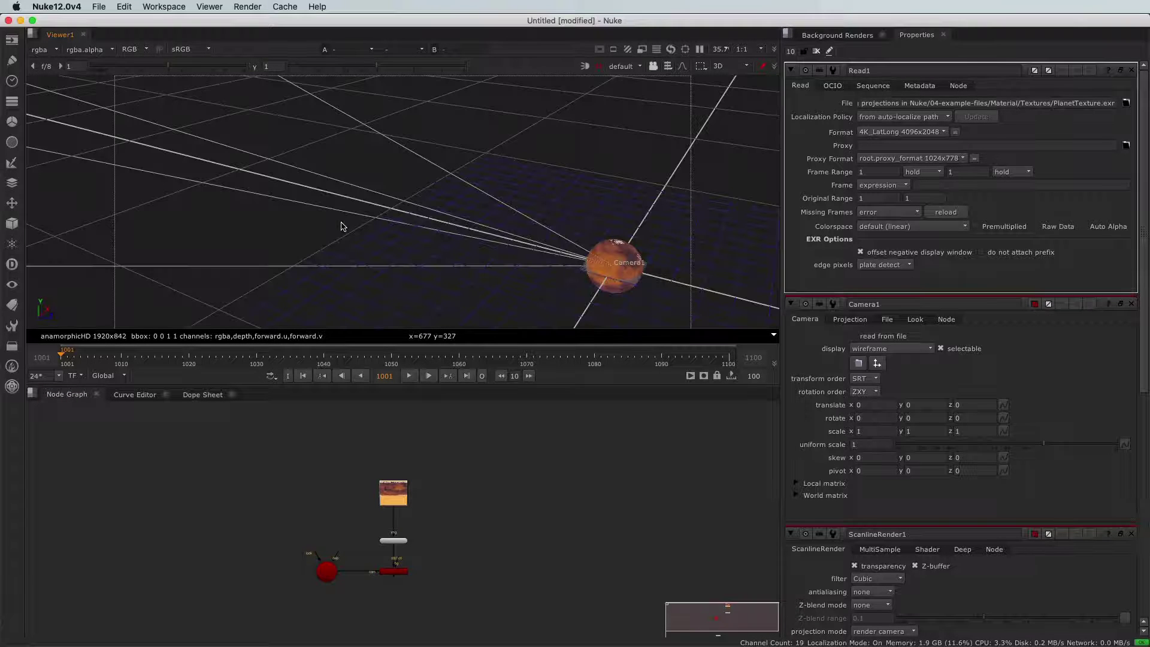
click(623, 255)
click(393, 502)
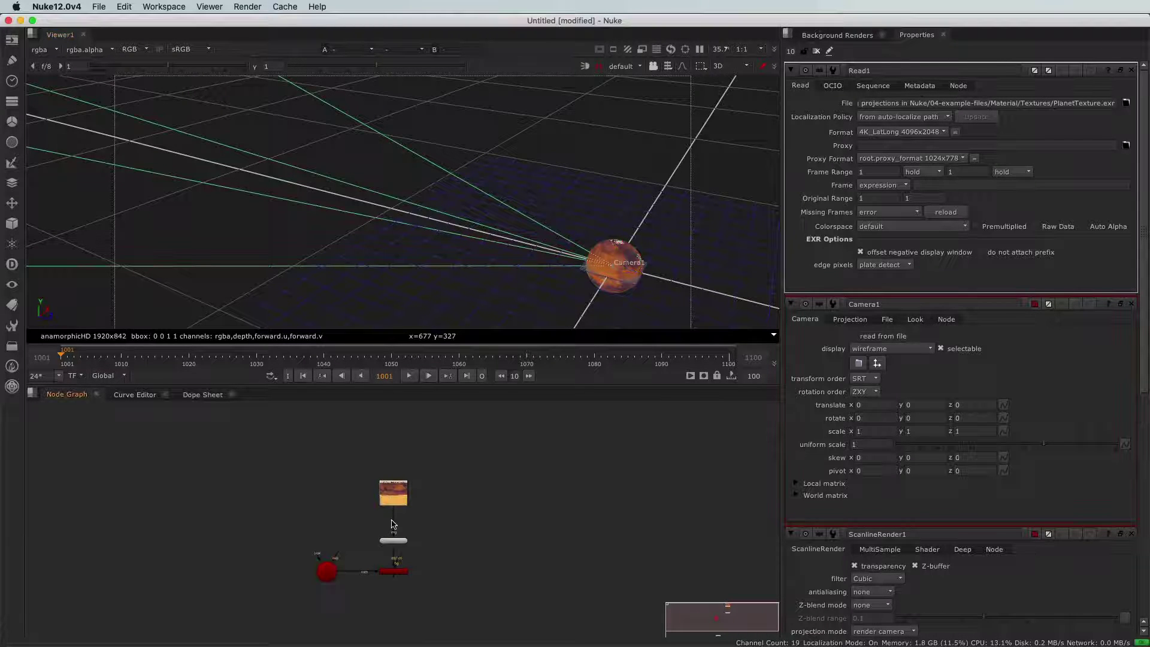
click(395, 541)
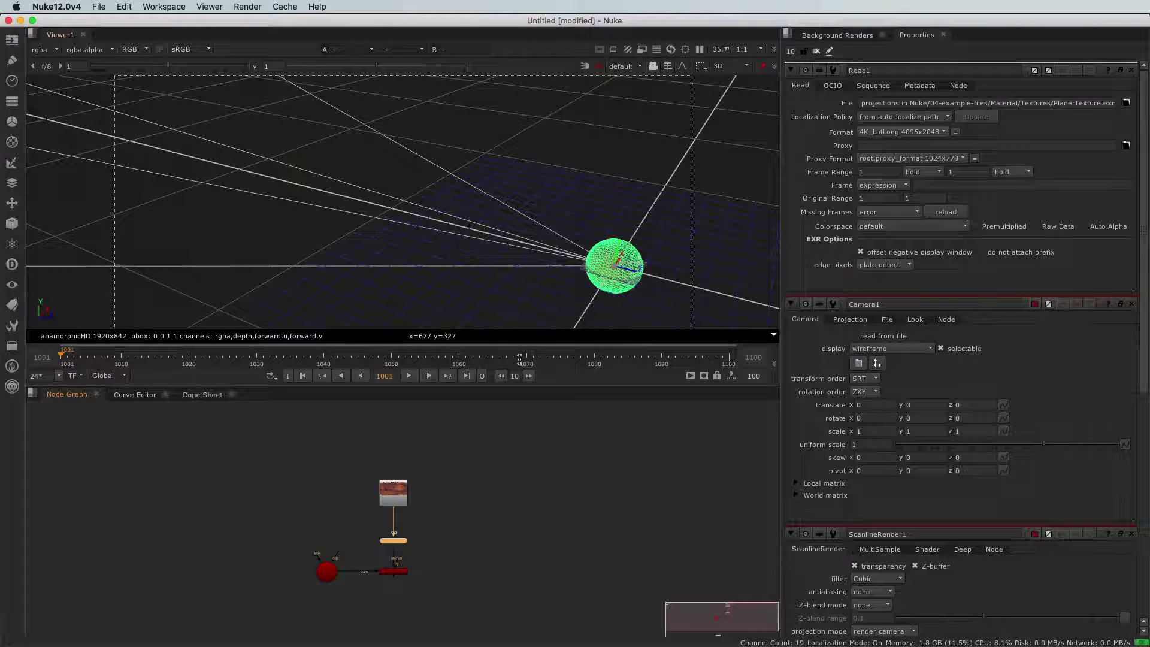
click(651, 180)
click(623, 275)
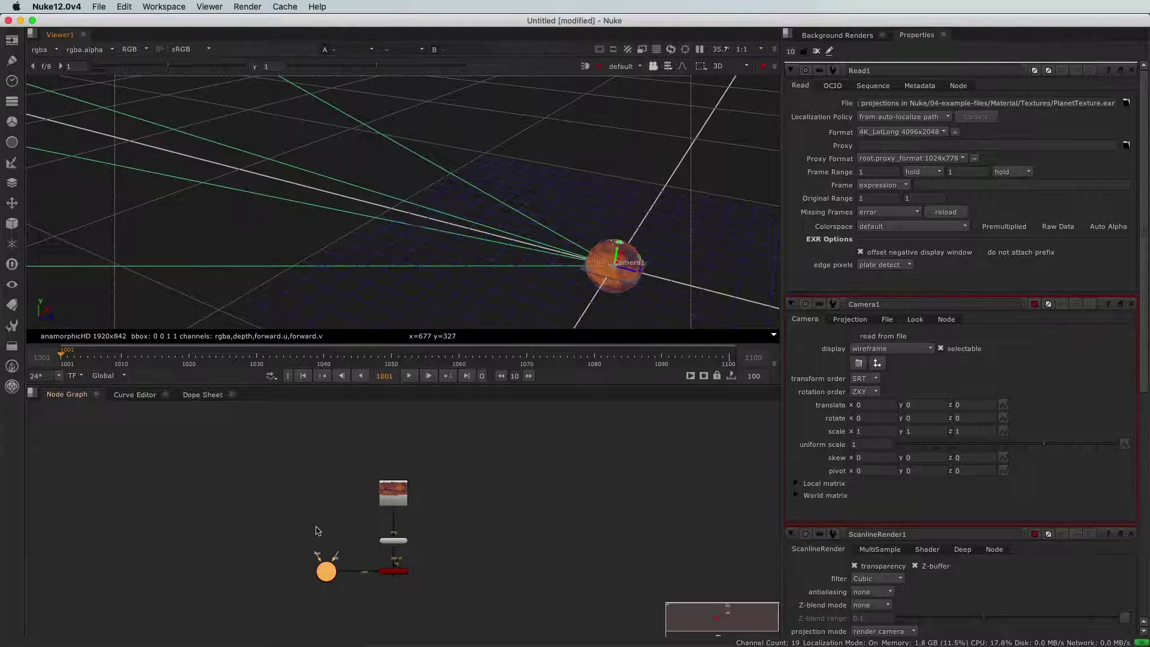
click(395, 545)
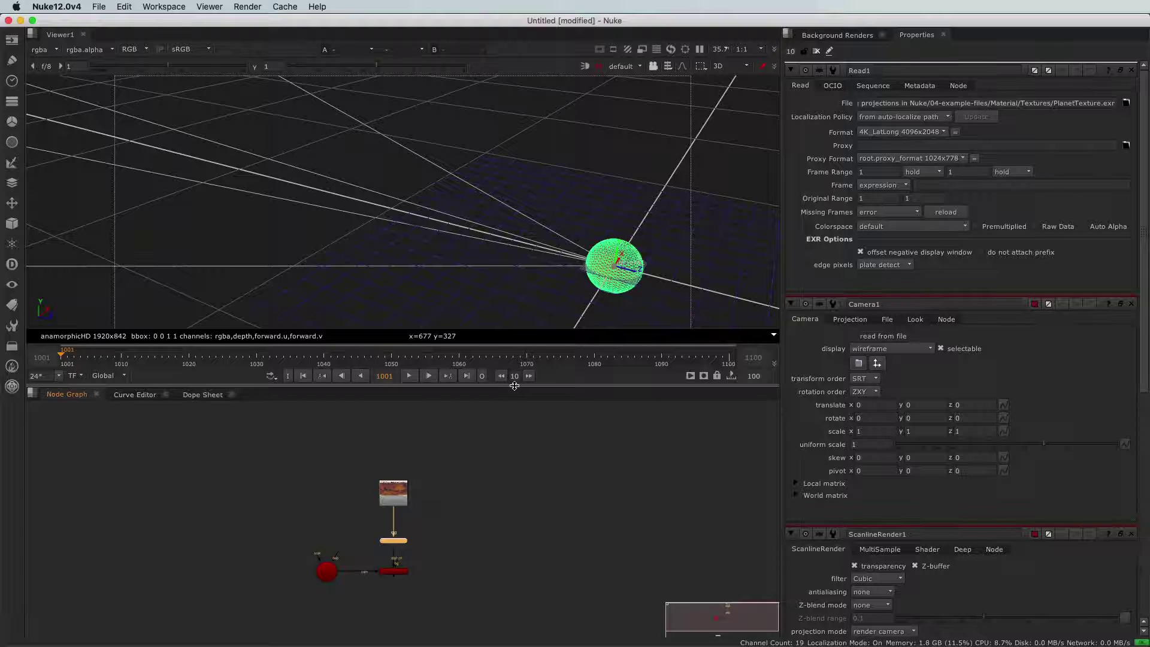
drag(630, 273, 228, 181)
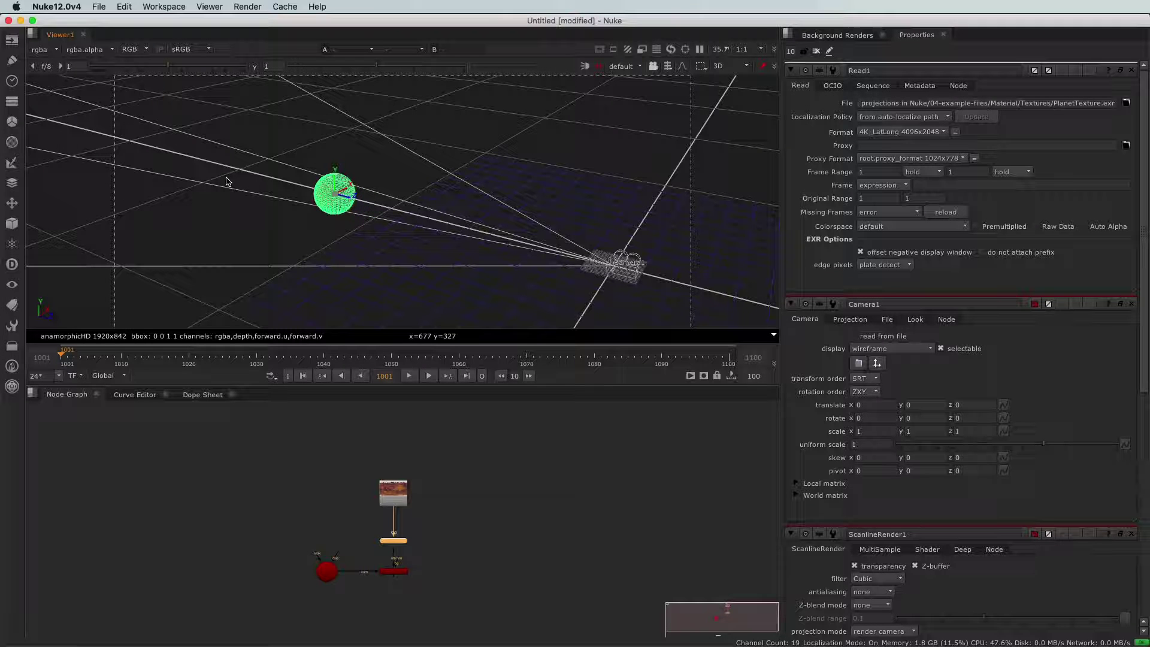
super+drag(635, 327, 473, 281)
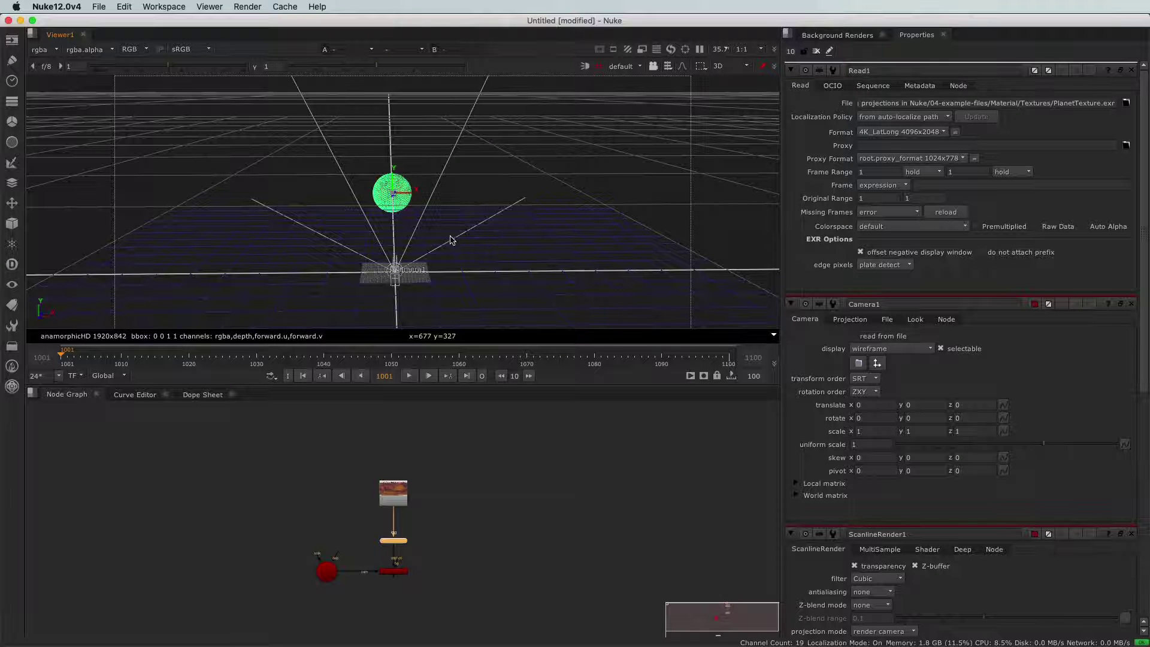
Return to the 2D view, display the ScanlineRender output in the Viewer, and align the Viewer node below it.
key(Tab)
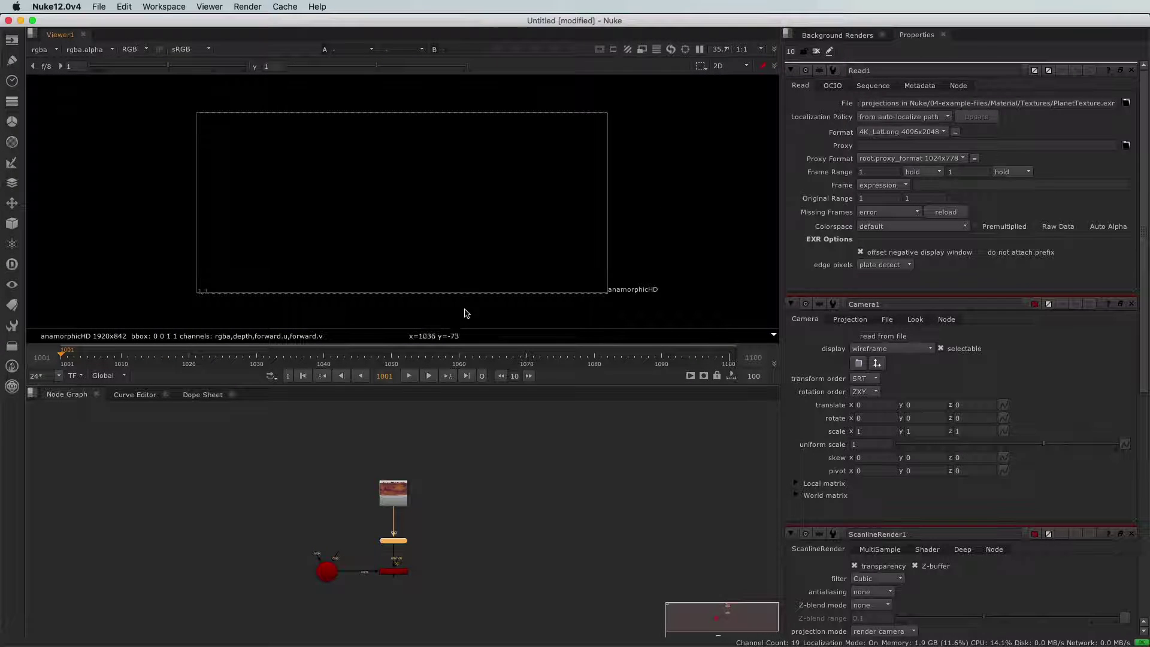
scroll(467, 503, down, 3)
scroll(410, 587, up, 2)
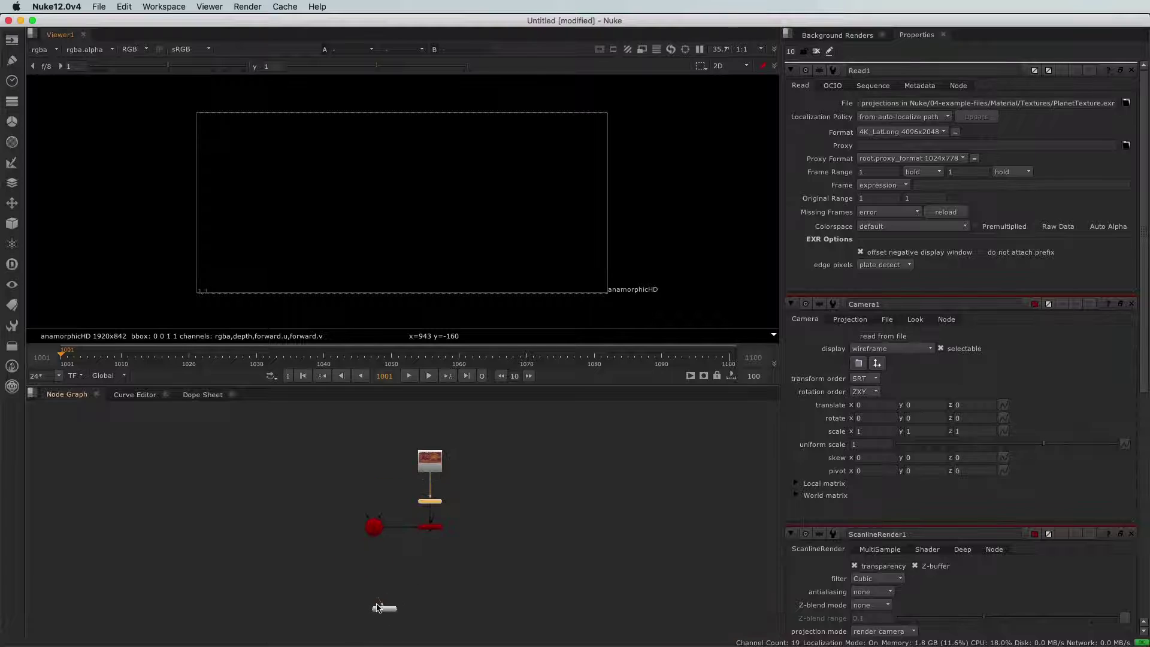
key(1)
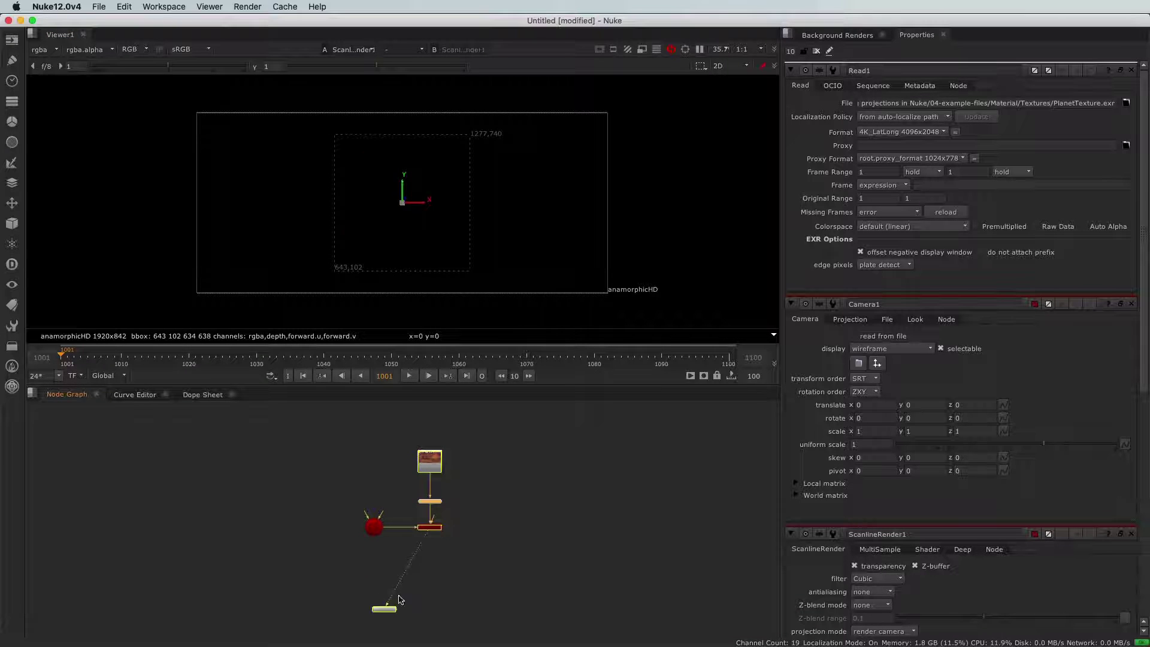
drag(388, 612, 433, 578)
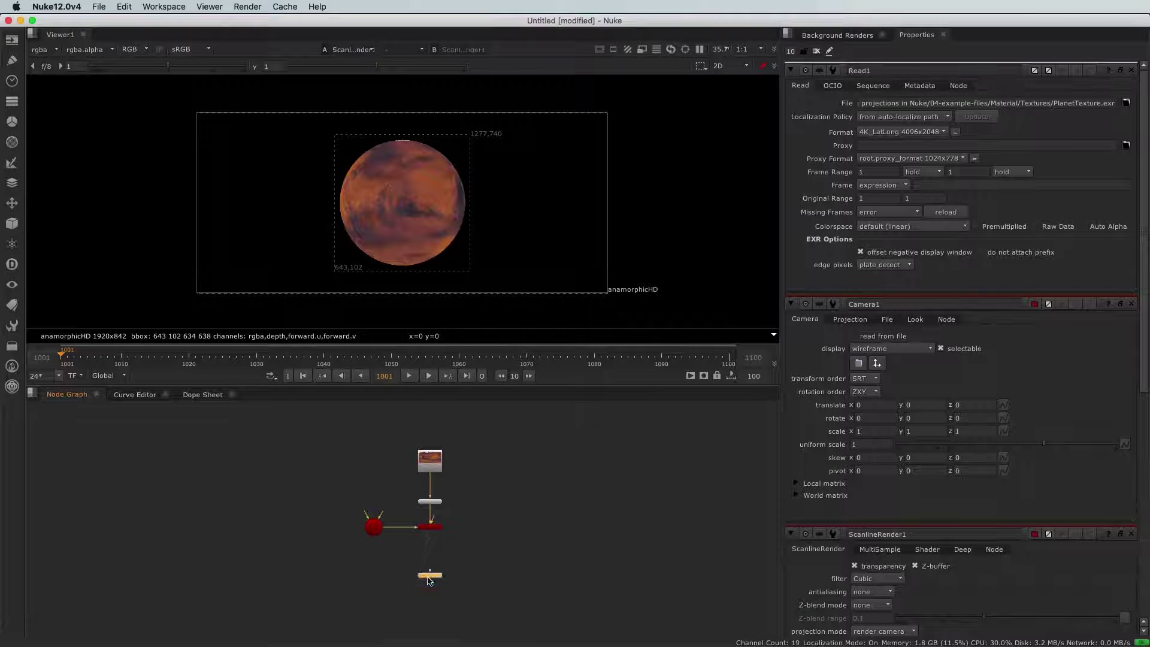
Move the Camera, ScanlineRender and Viewer nodes down together to open up space beneath the Sphere node.
scroll(426, 542, up, 4)
scroll(427, 502, up, 1)
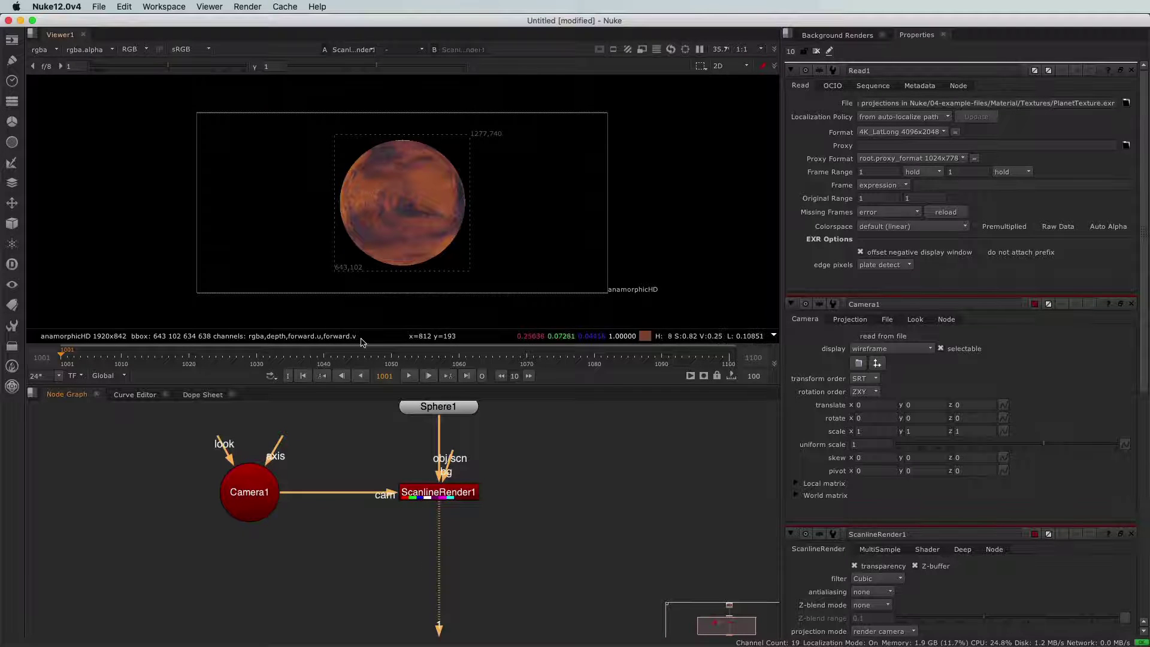
scroll(381, 565, down, 4)
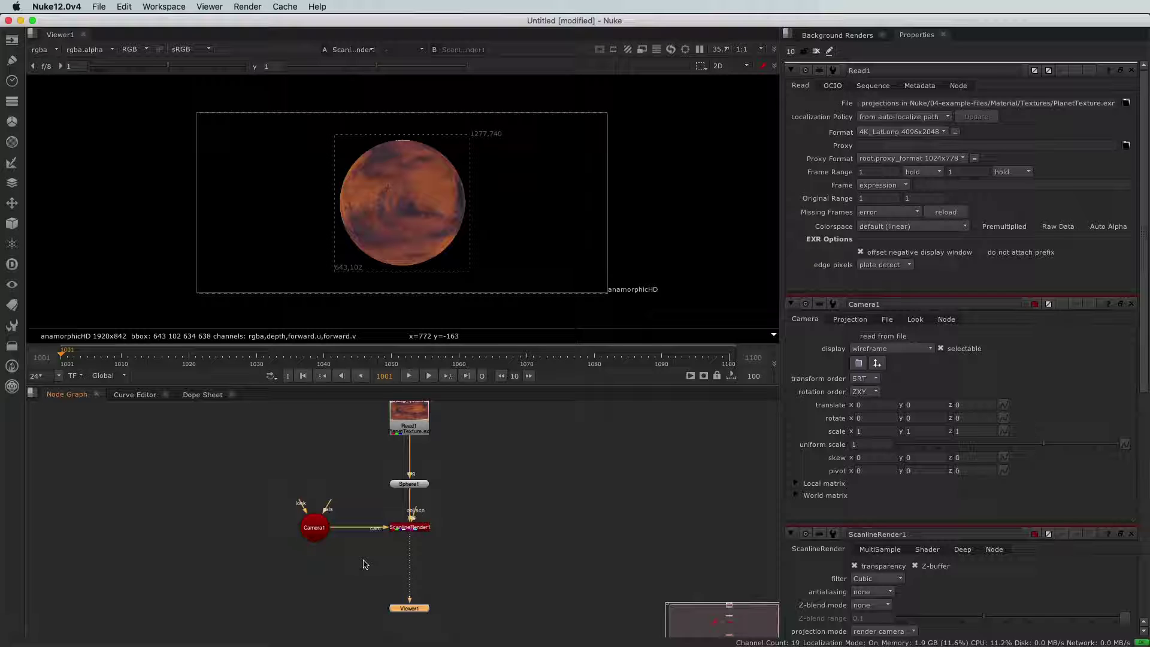
drag(268, 513, 481, 636)
drag(309, 512, 309, 515)
drag(312, 569, 307, 591)
middle_drag(337, 416, 326, 450)
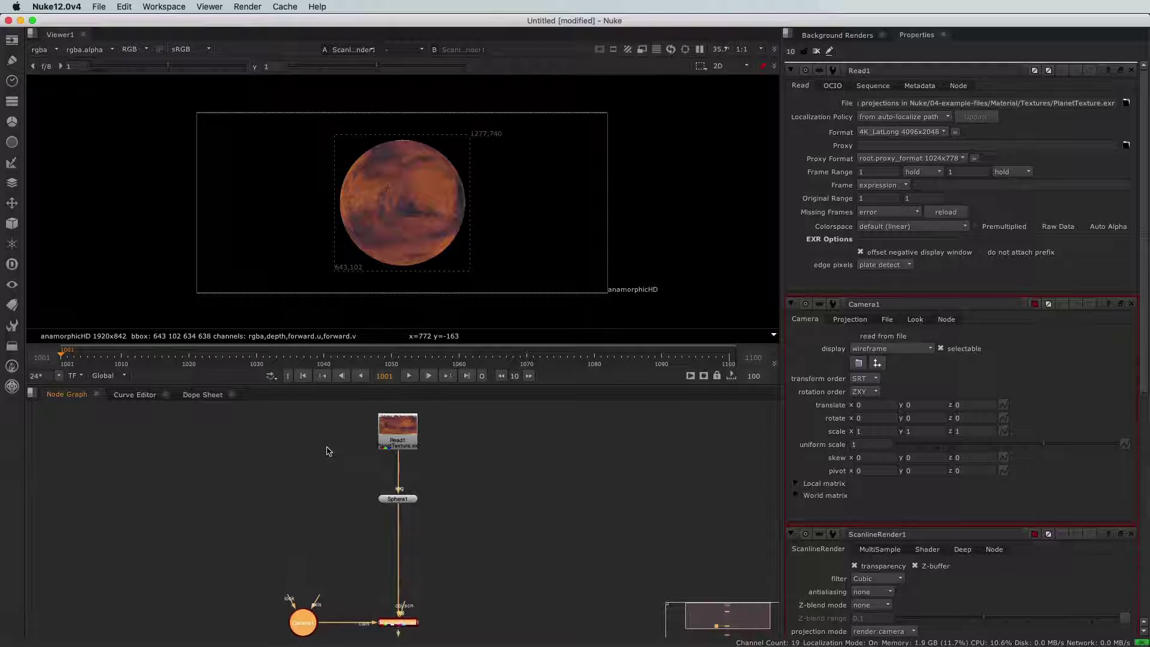
click(339, 546)
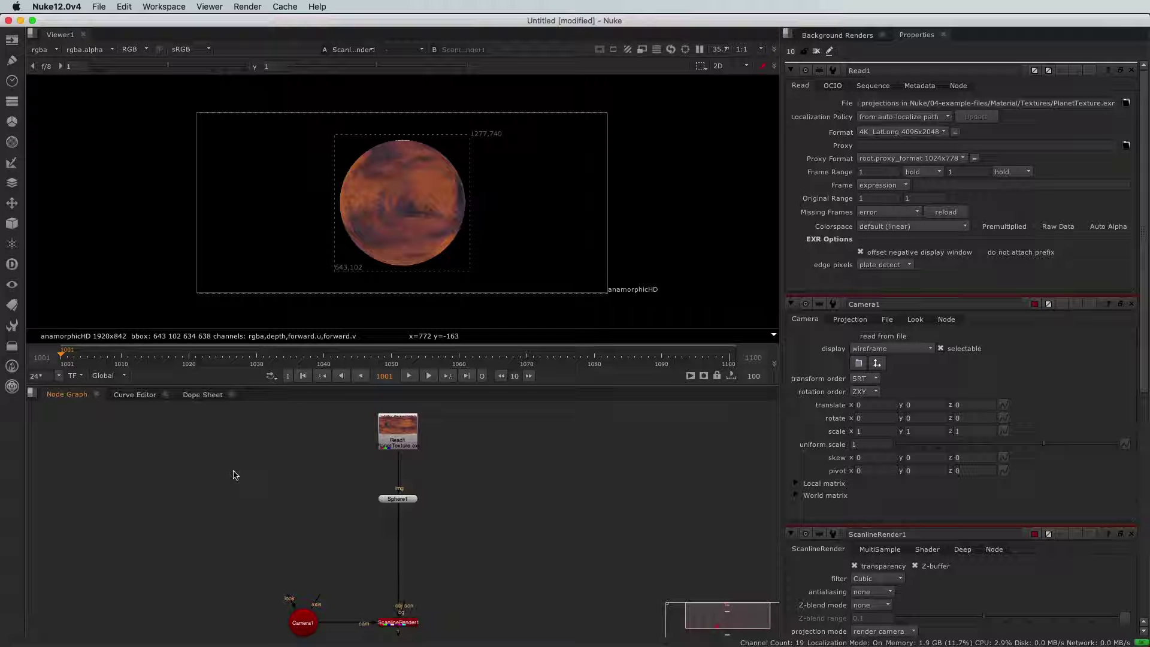
Add an unconnected point Light node and place it beside the Sphere node, on the opposite side from the camera.
click(9, 225)
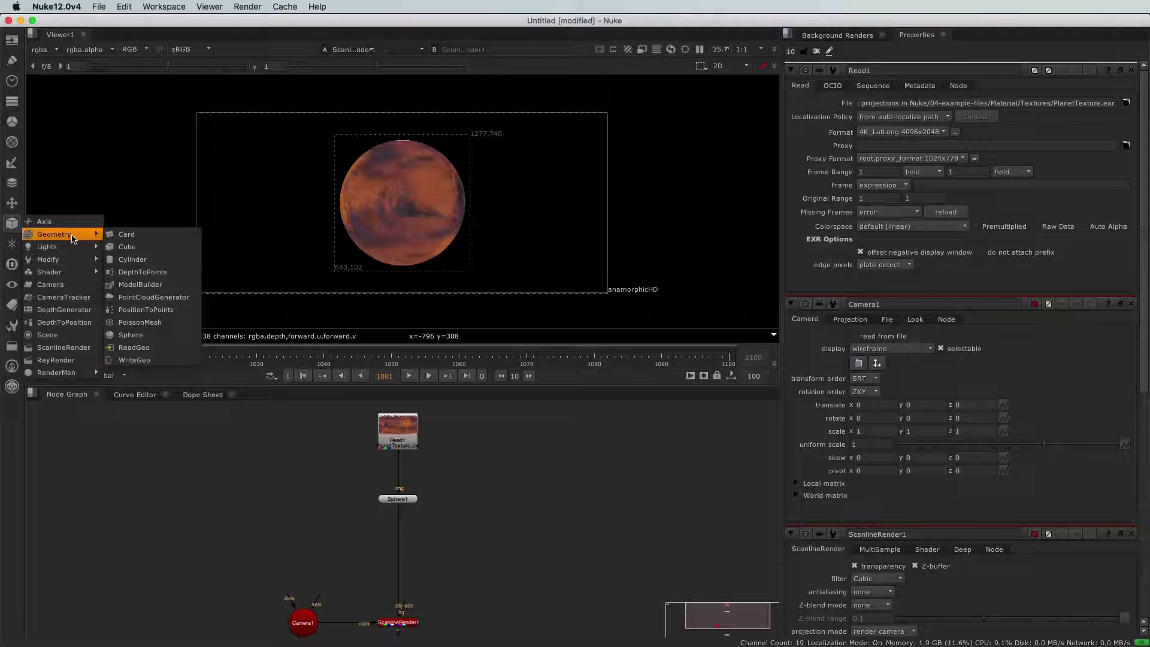
mouse_move(66, 249)
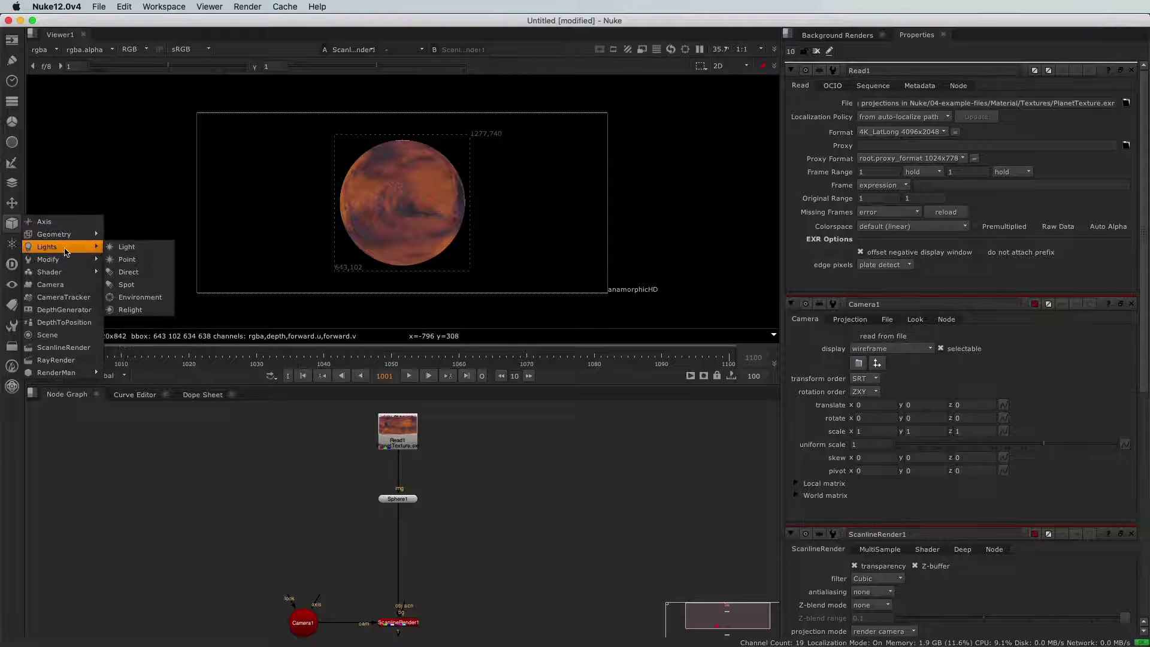
click(127, 246)
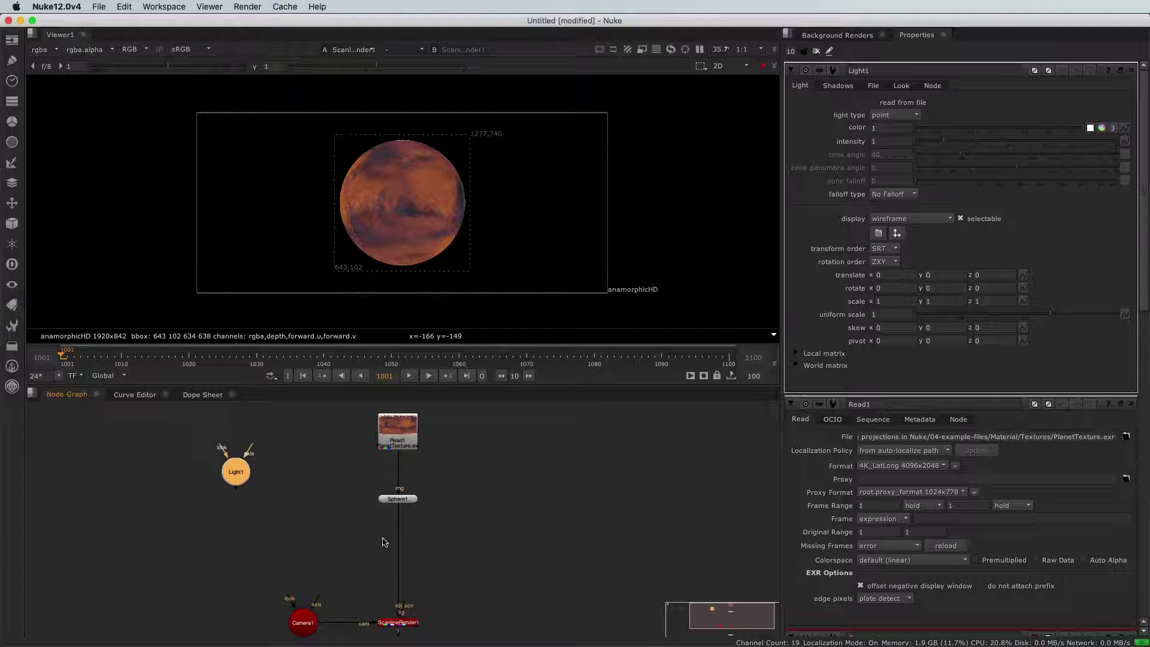
drag(234, 476, 513, 518)
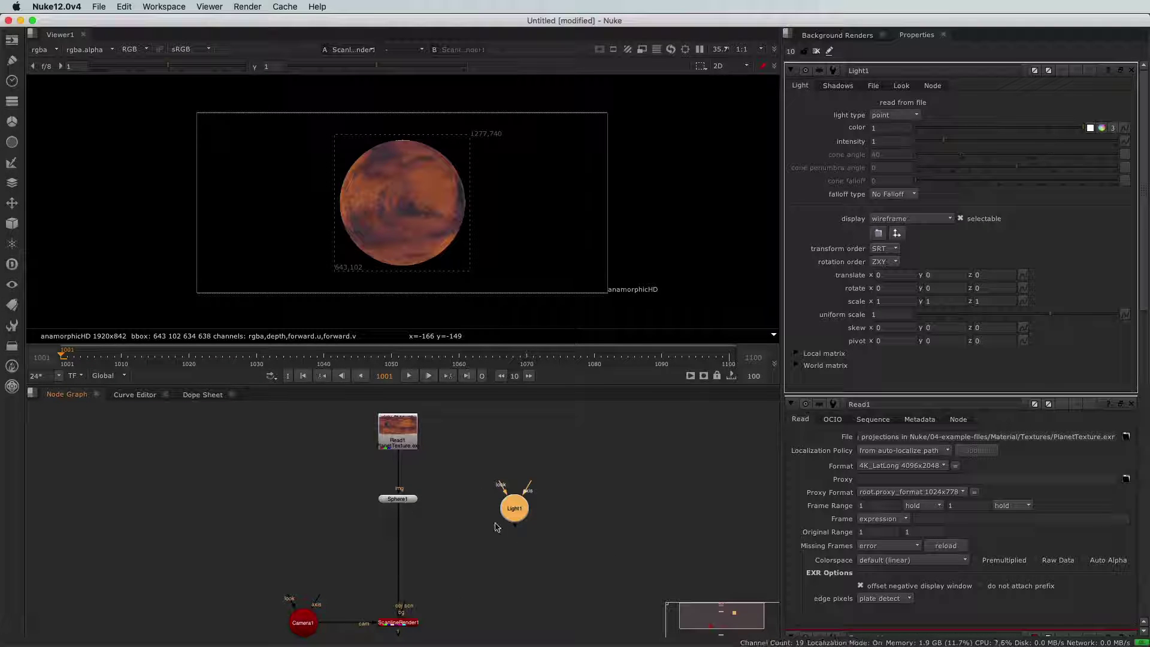
drag(516, 515, 523, 513)
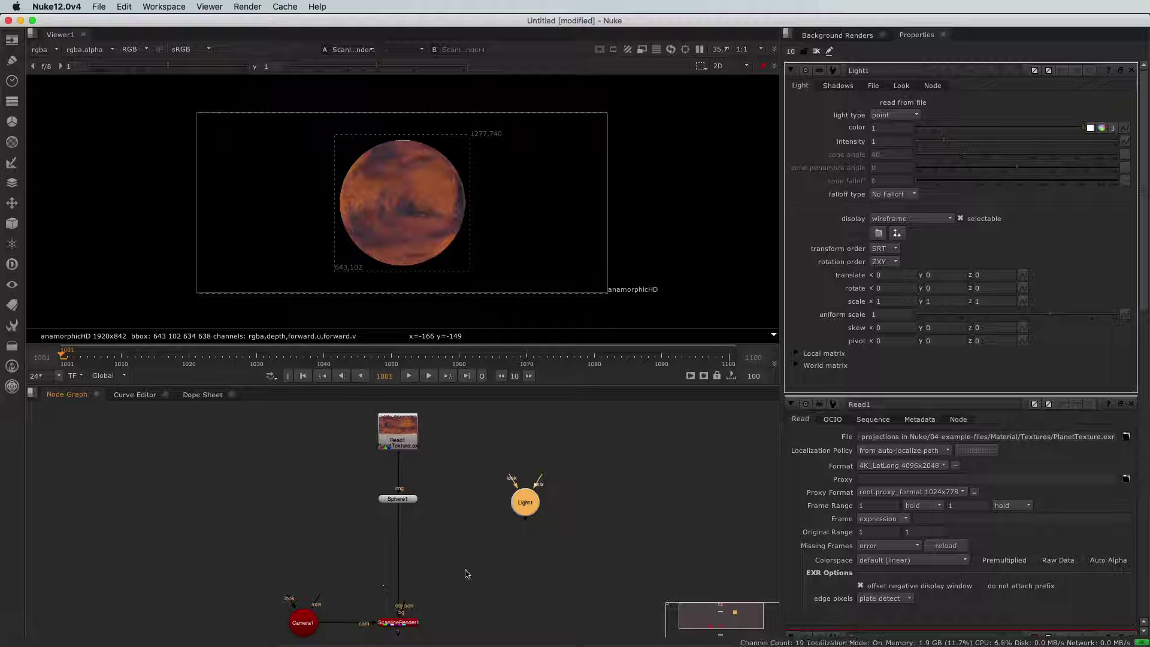
Insert a Scene node between the Sphere and ScanlineRender, and connect the Light to its second input.
middle_drag(467, 565, 490, 547)
scroll(443, 534, up, 2)
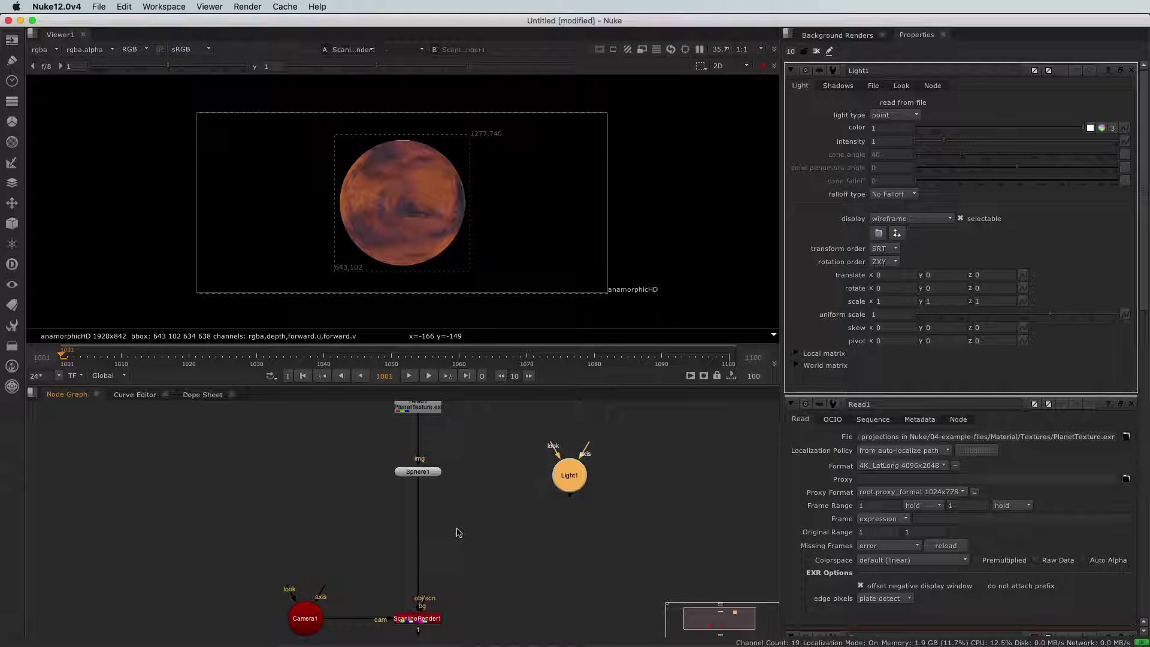
click(457, 532)
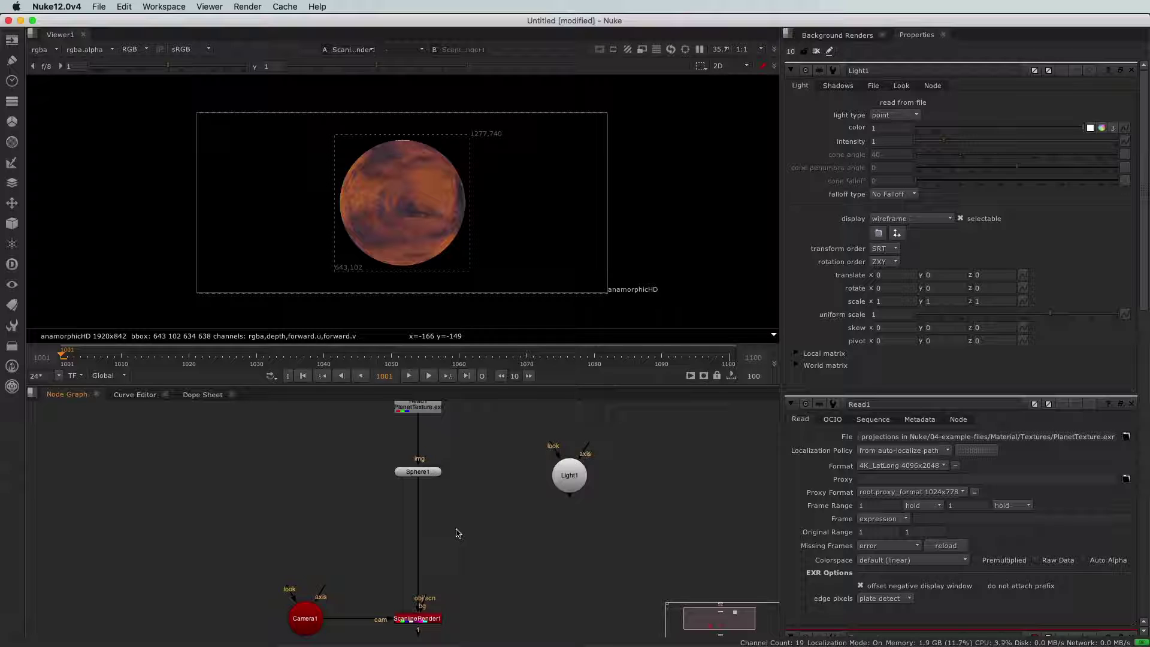
click(11, 222)
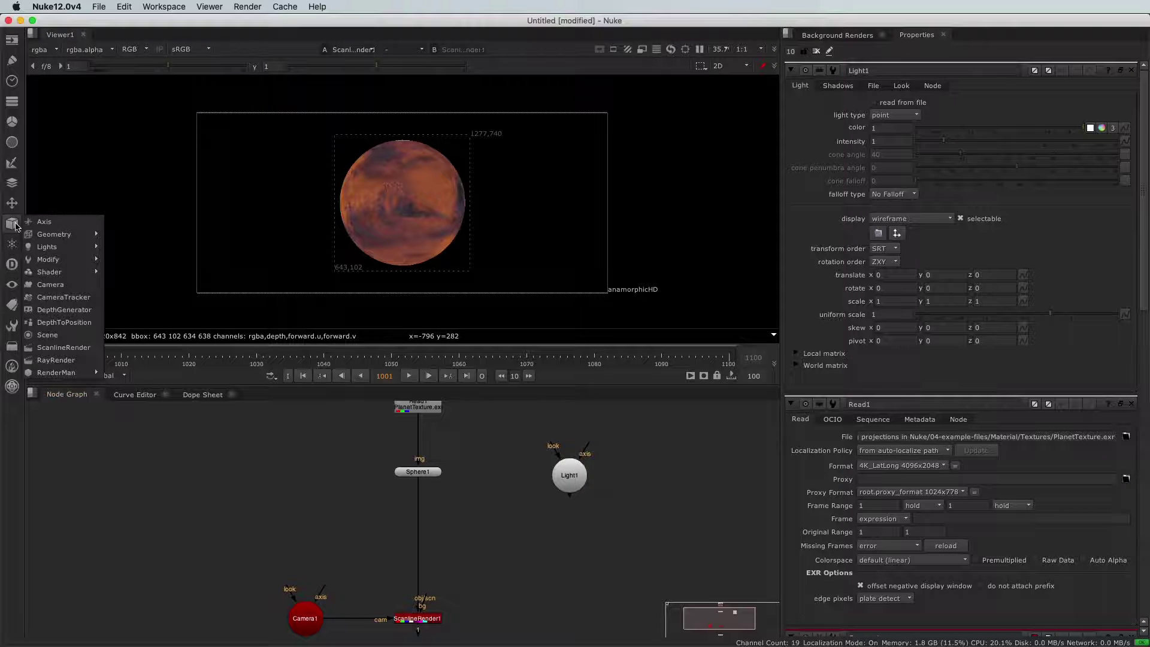
mouse_move(51, 235)
click(48, 335)
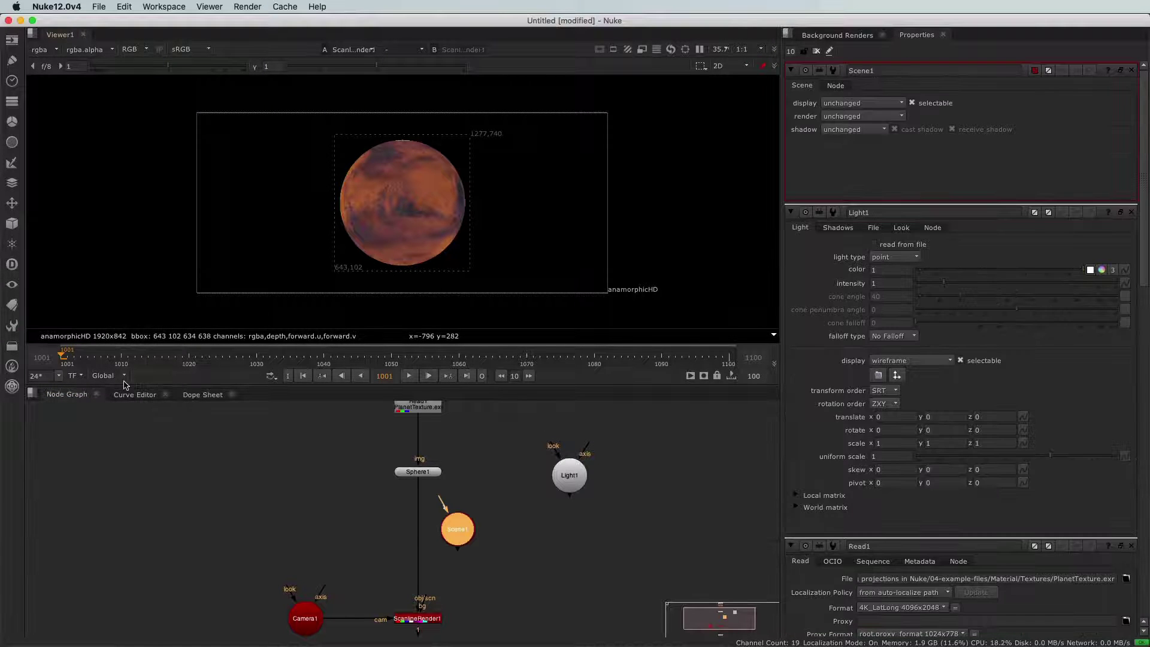
drag(459, 534, 420, 535)
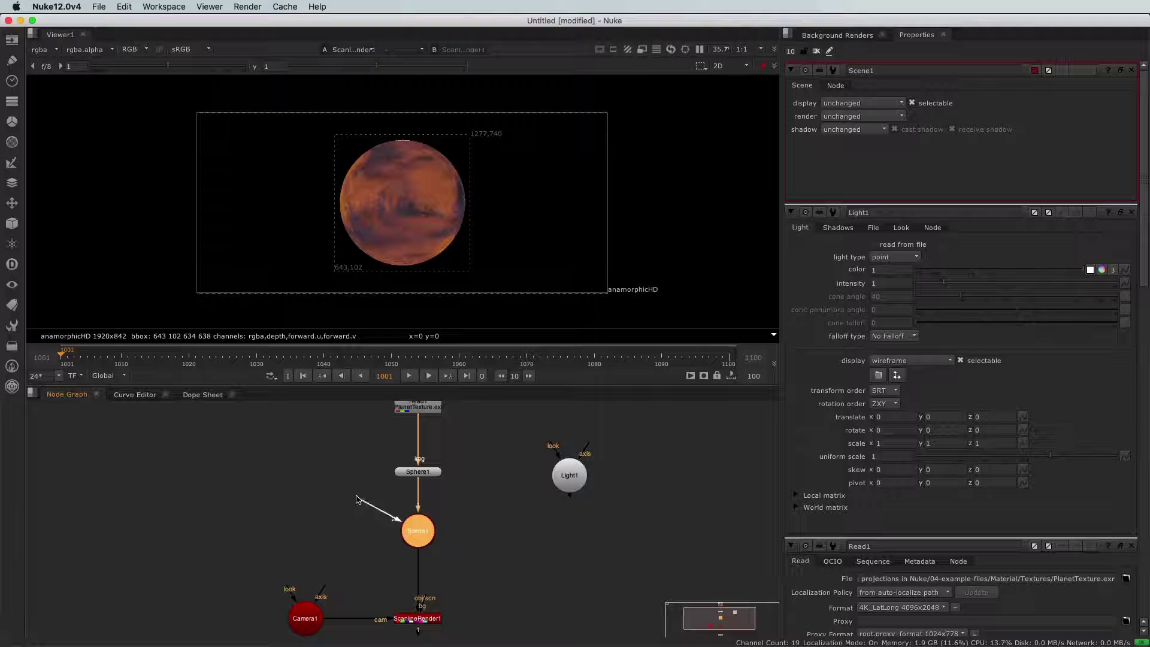
drag(382, 525, 558, 485)
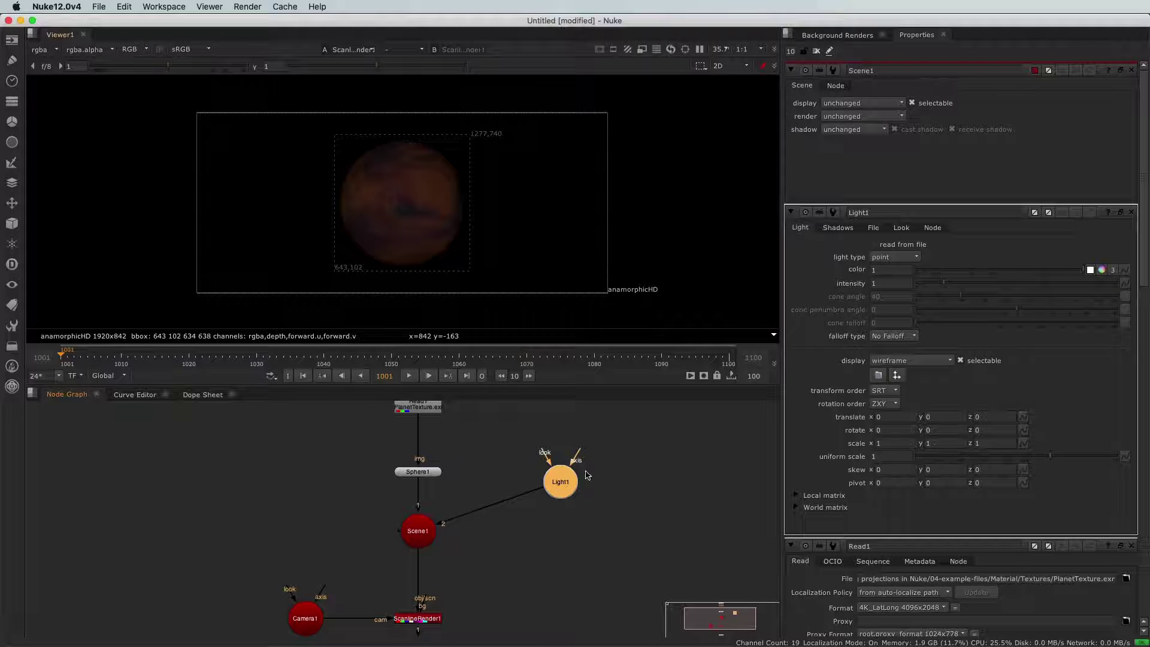
Disable the Light node to compare the render without it, and re-enable it.
key(d)
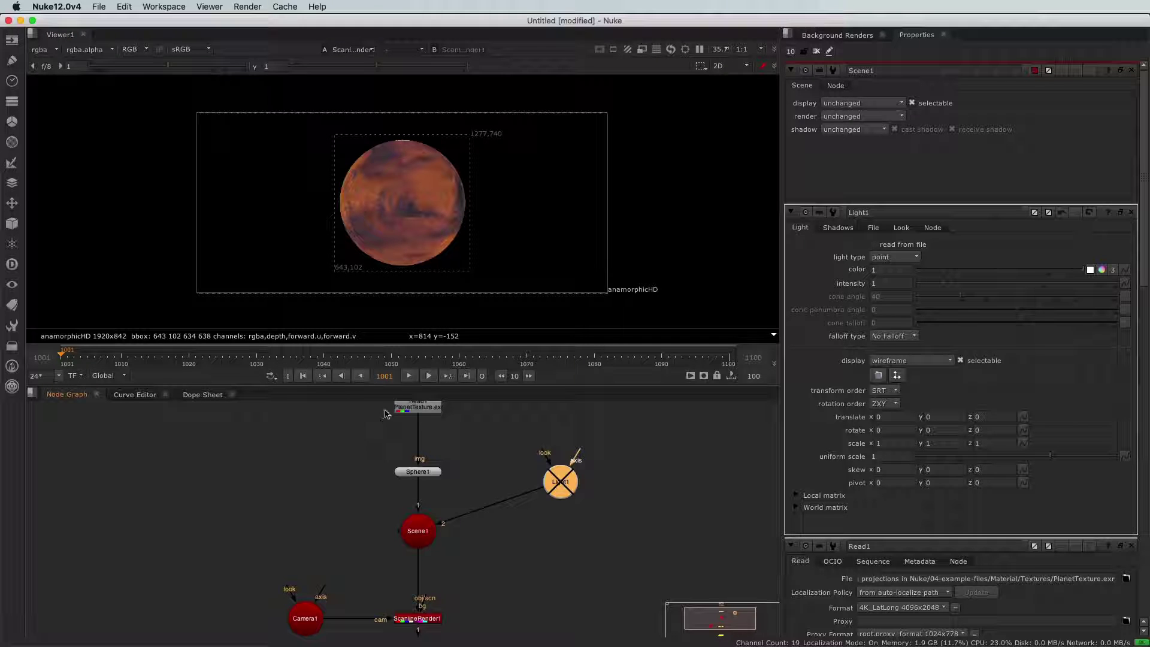
scroll(365, 488, down, 2)
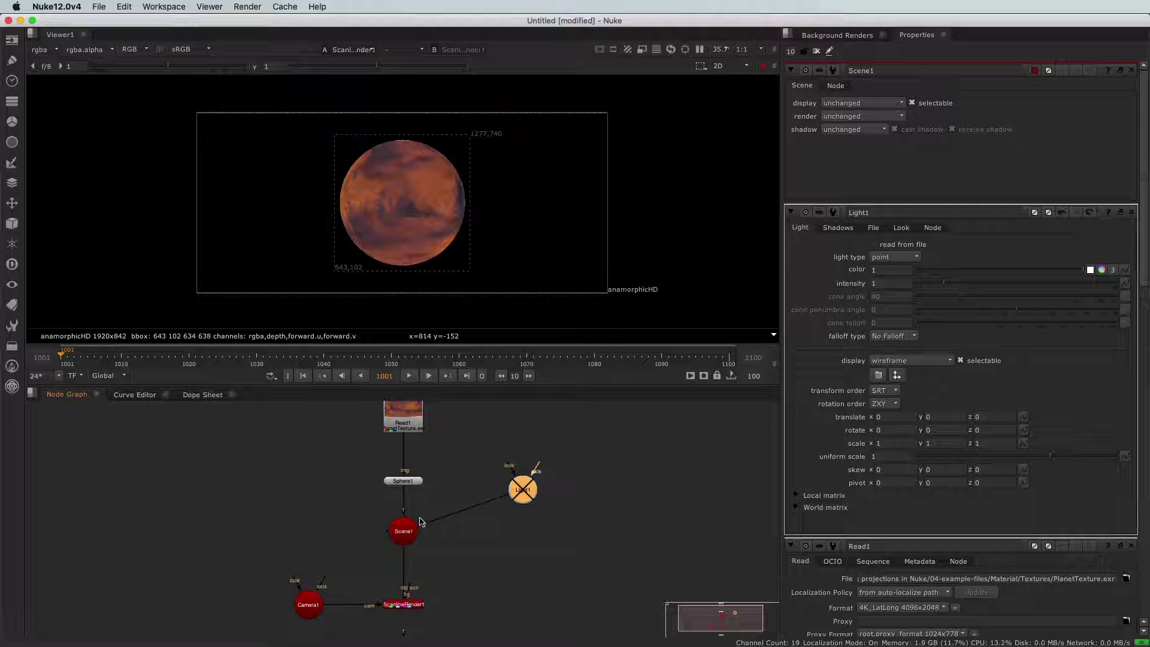
middle_drag(370, 448, 363, 465)
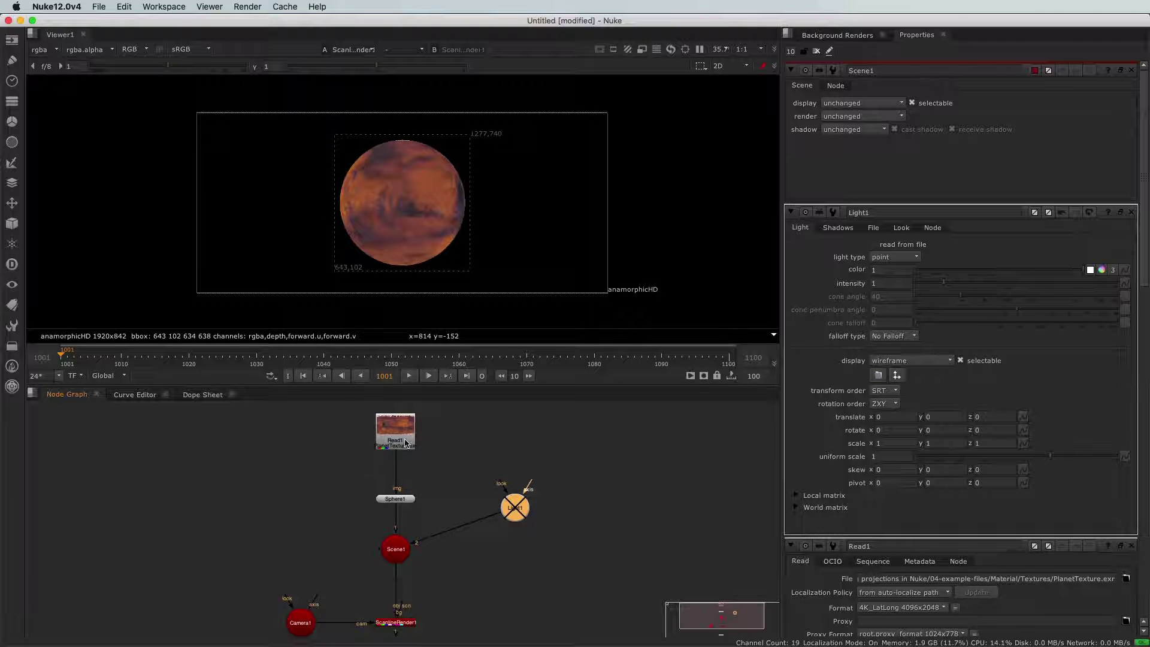
scroll(405, 443, up, 2)
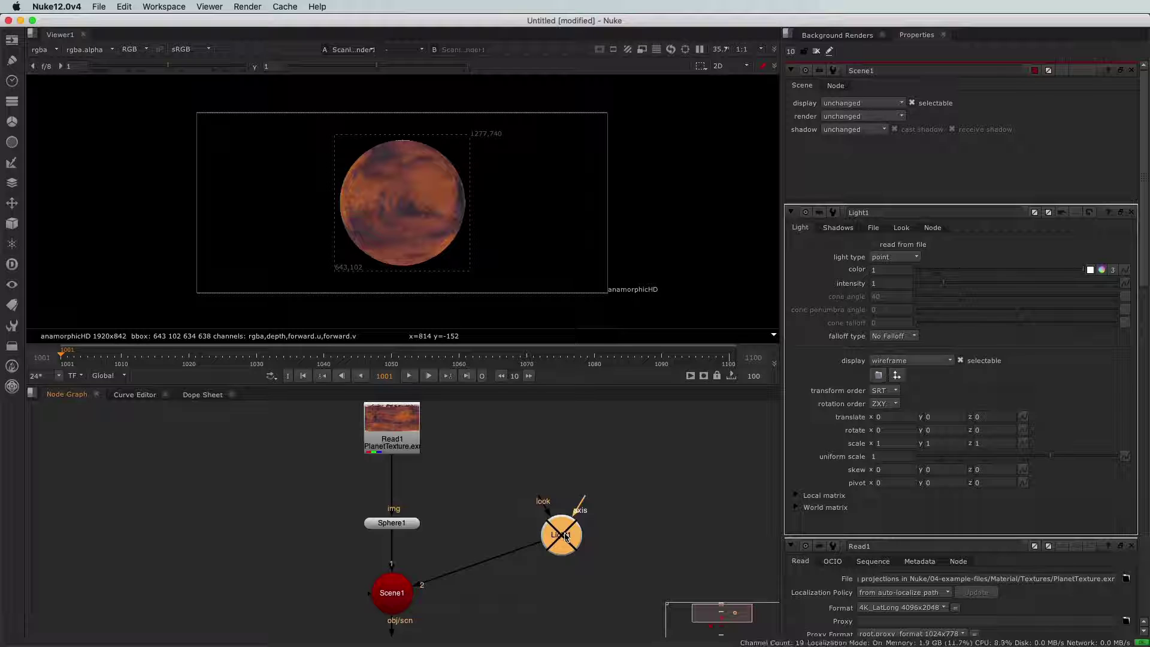
key(d)
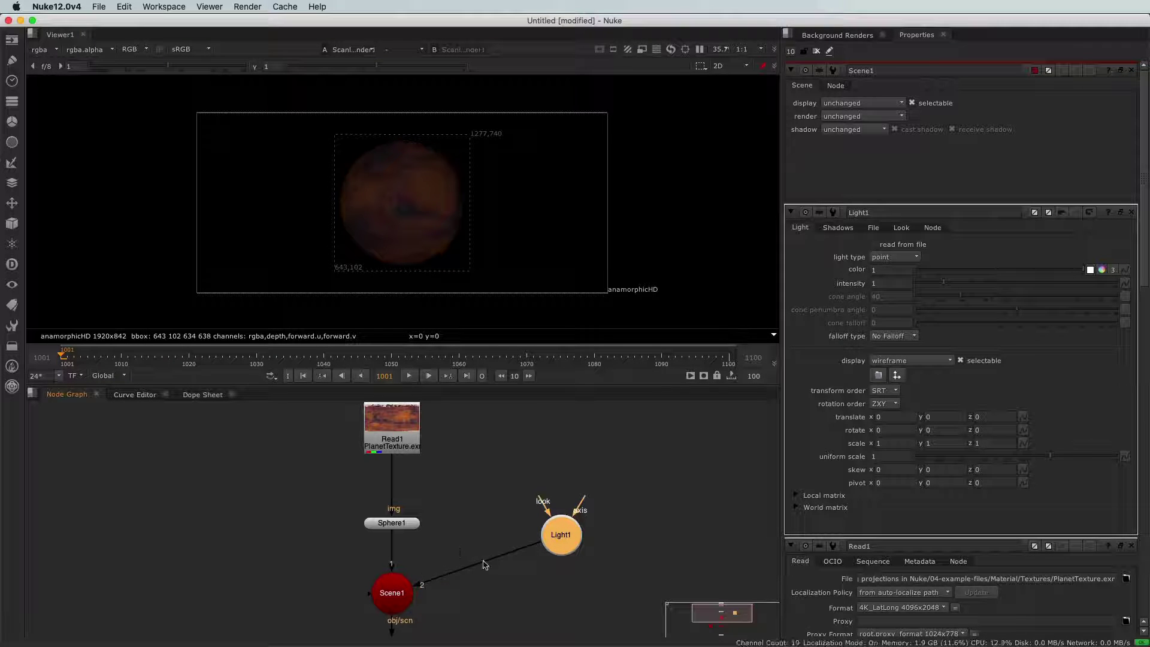
drag(405, 593, 396, 592)
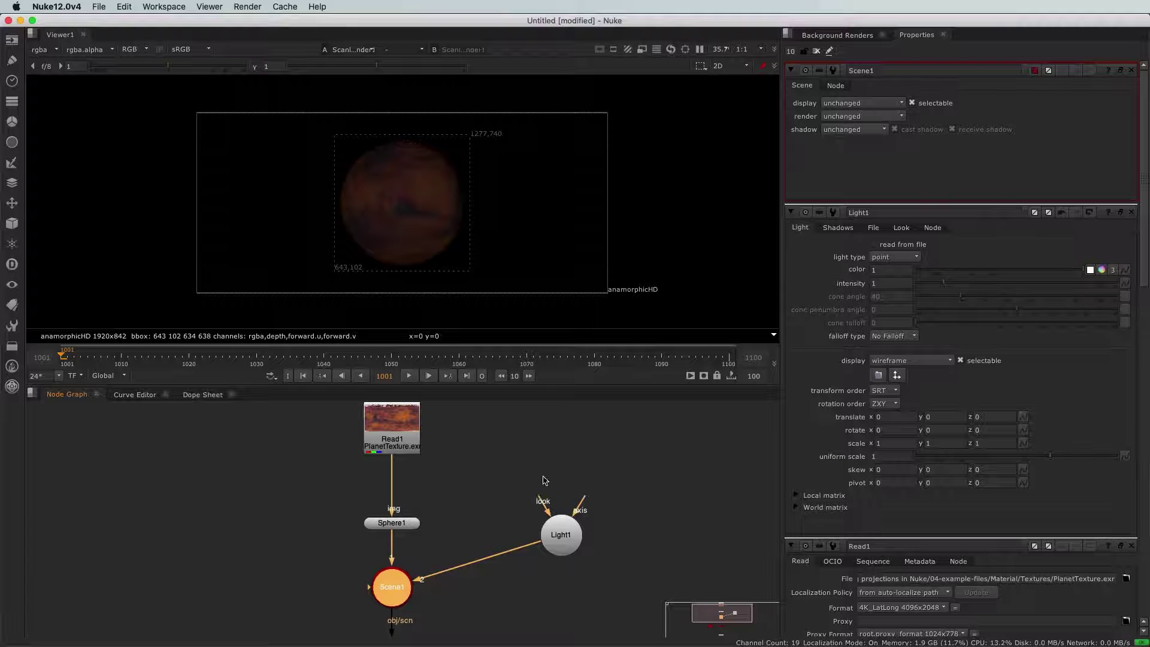
Show the 3D view from the side and examine where the camera and the sphere sit by selecting their nodes.
scroll(537, 481, down, 3)
middle_drag(513, 522, 516, 500)
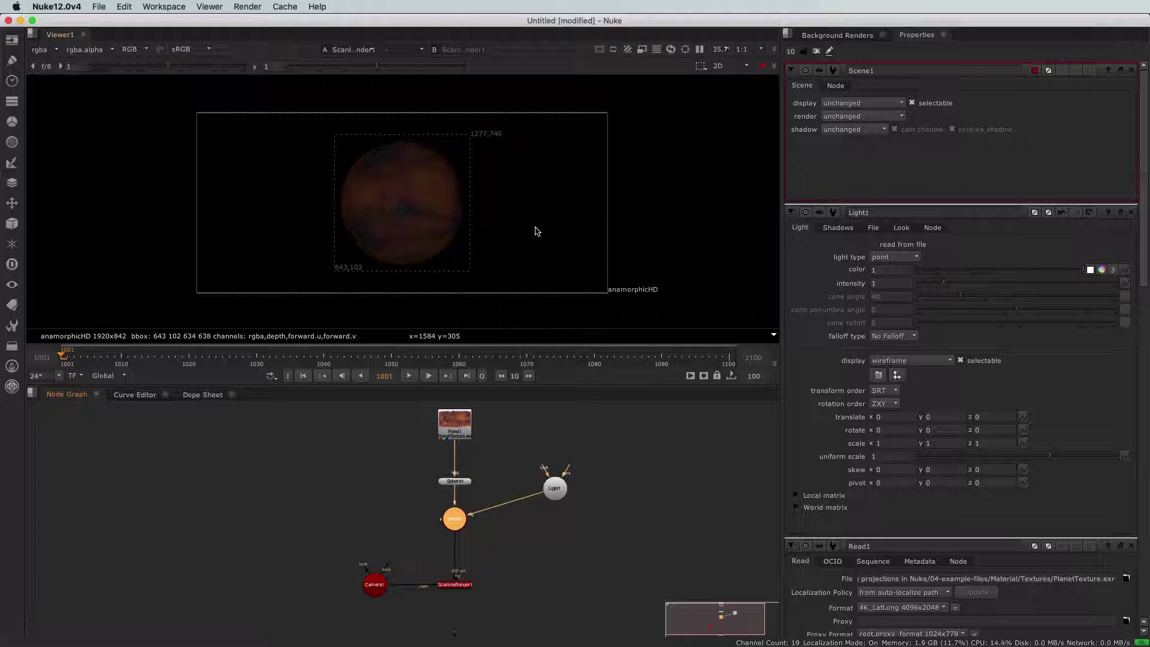
key(Tab)
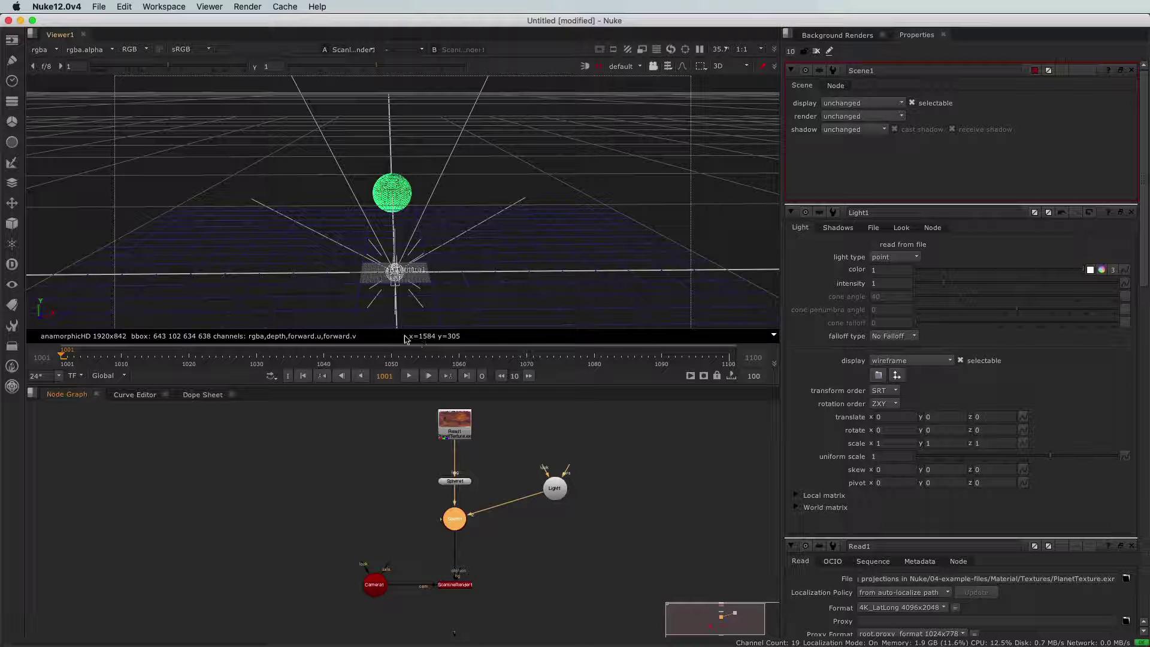
ctrl+drag(323, 285, 537, 290)
click(380, 584)
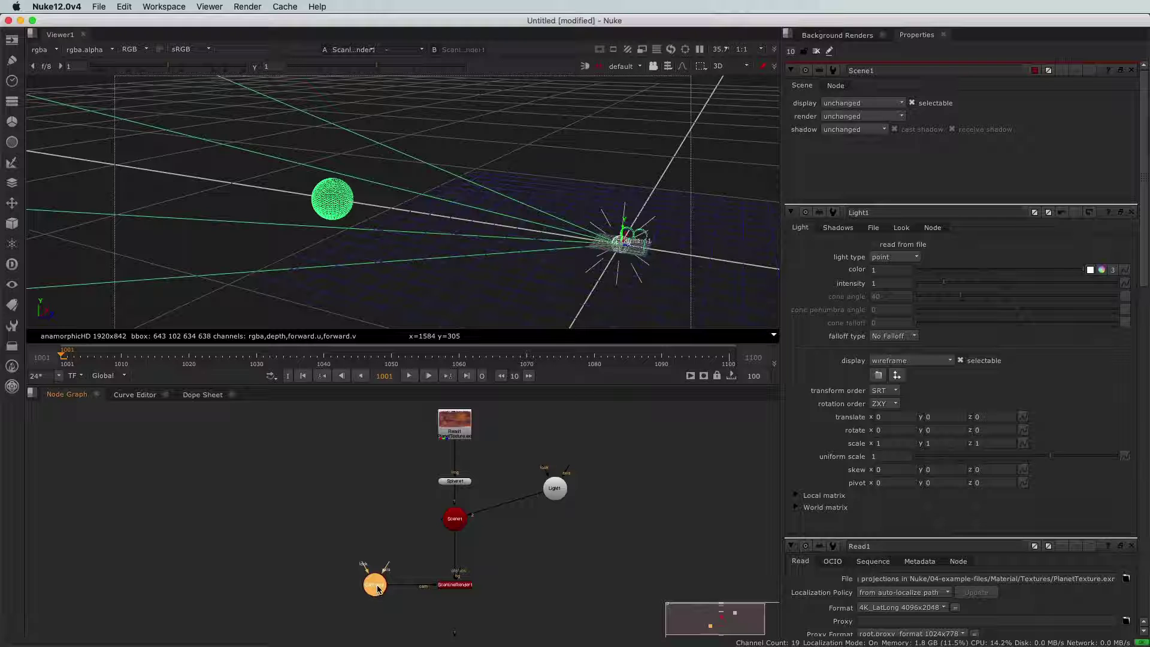
click(445, 482)
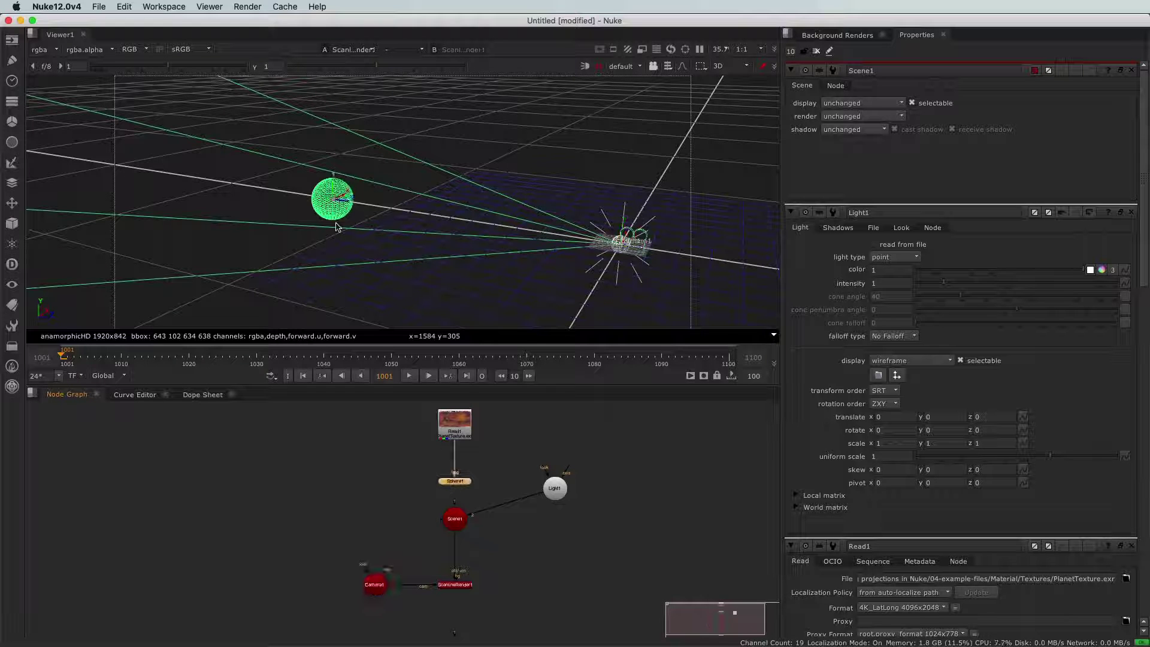
Move the light away from the origin to just in front of the sphere, at about x 0.12, z -8.89.
click(555, 488)
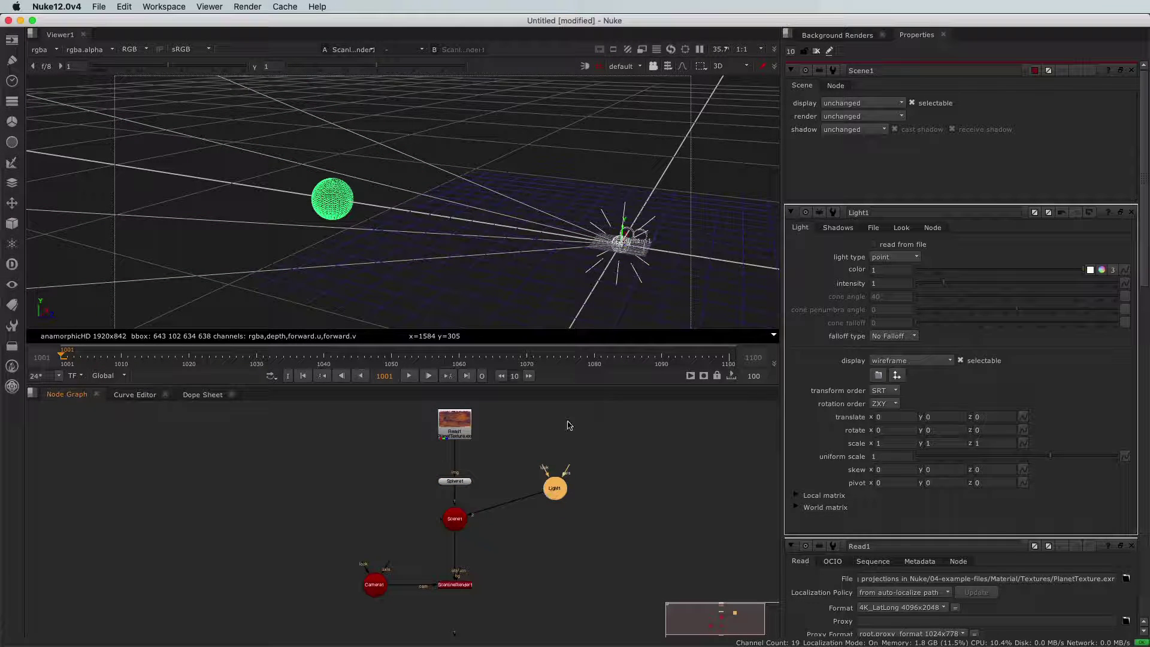
ctrl+drag(587, 287, 622, 297)
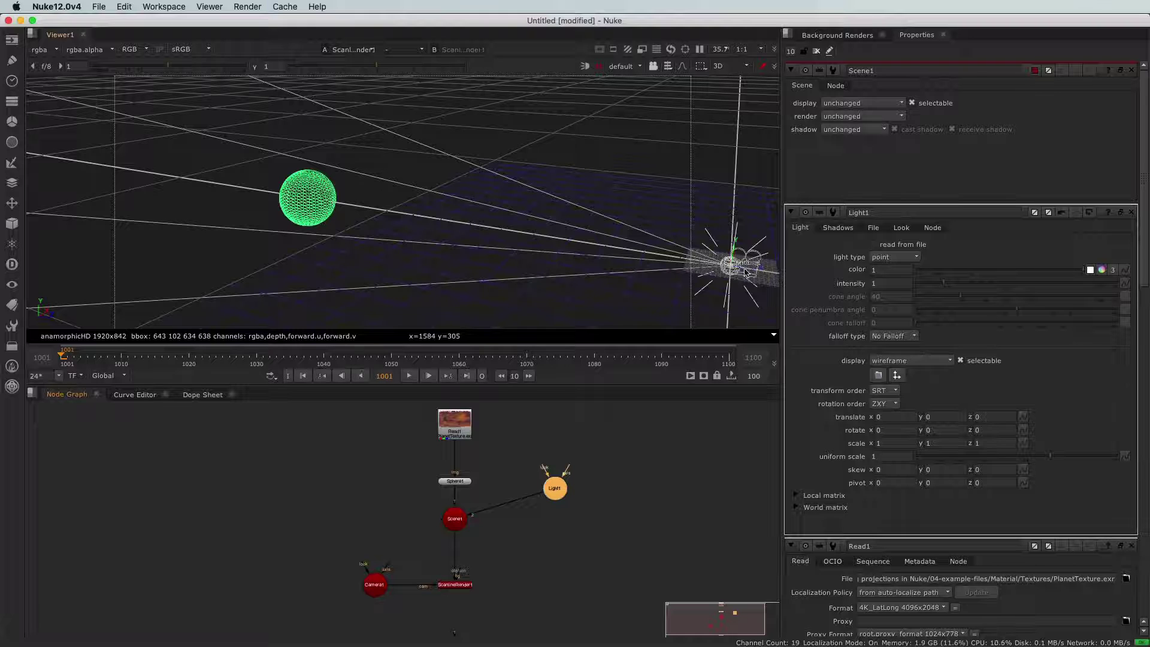
drag(745, 272, 223, 237)
scroll(267, 195, up, 6)
mouse_move(389, 243)
mouse_down()
mouse_move(430, 241)
mouse_move(338, 246)
mouse_move(520, 251)
mouse_move(380, 254)
mouse_move(388, 221)
mouse_up()
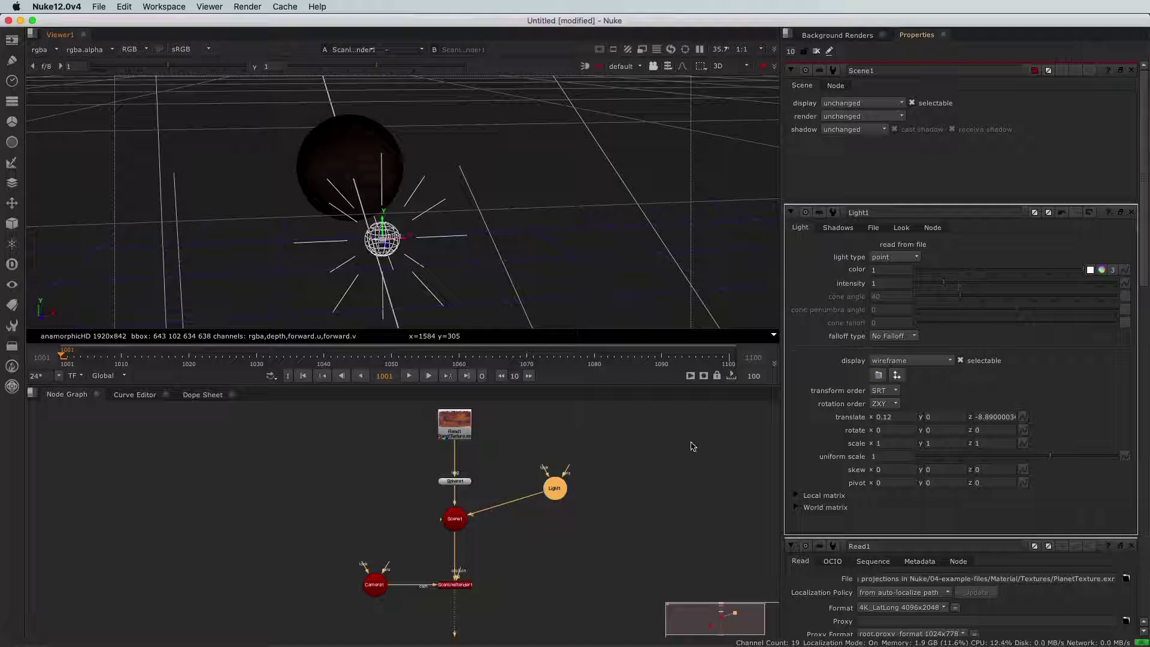
Raise the light's intensity to 7.6 and shift it sideways to about x -1.26.
double_click(562, 489)
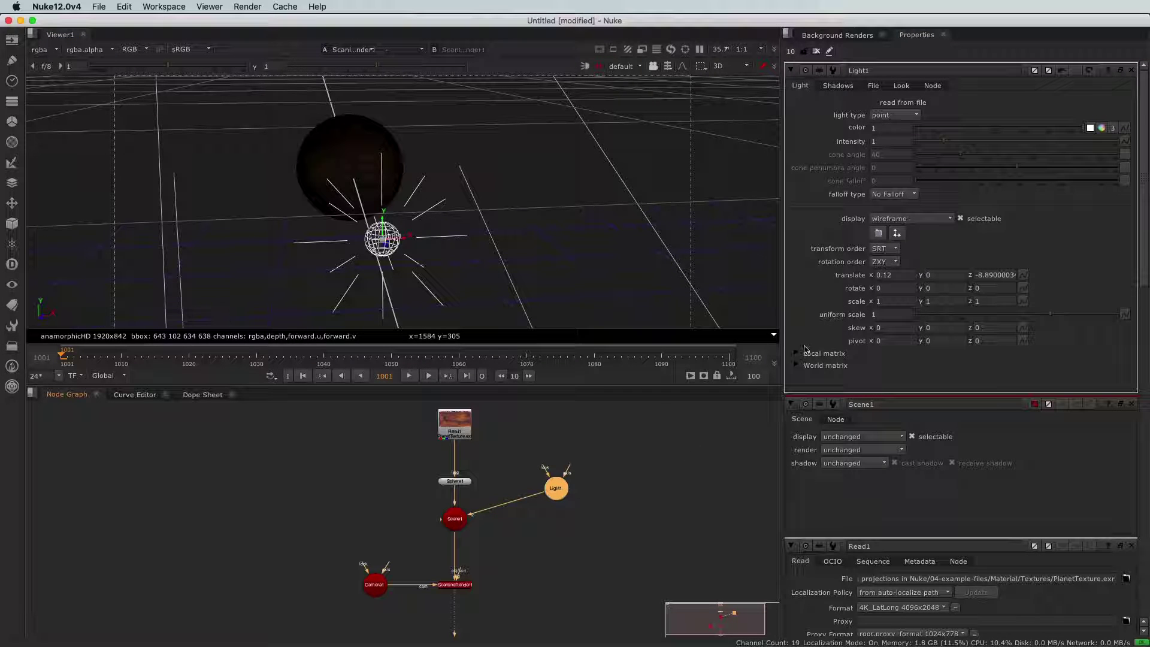
mouse_move(949, 142)
mouse_down()
mouse_move(994, 142)
mouse_move(955, 142)
mouse_up()
drag(406, 237, 538, 289)
scroll(537, 292, down, 5)
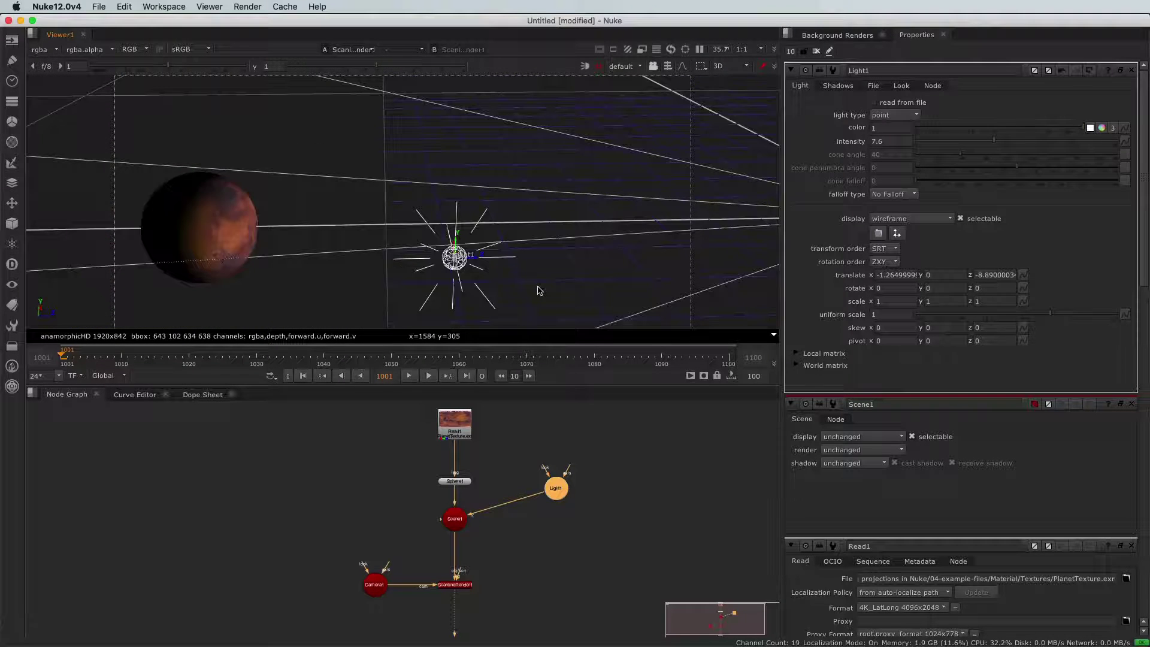
Move Light1 behind the planet to about z -15.6, and back in front to about x -2.06, z -9.44.
scroll(537, 294, down, 2)
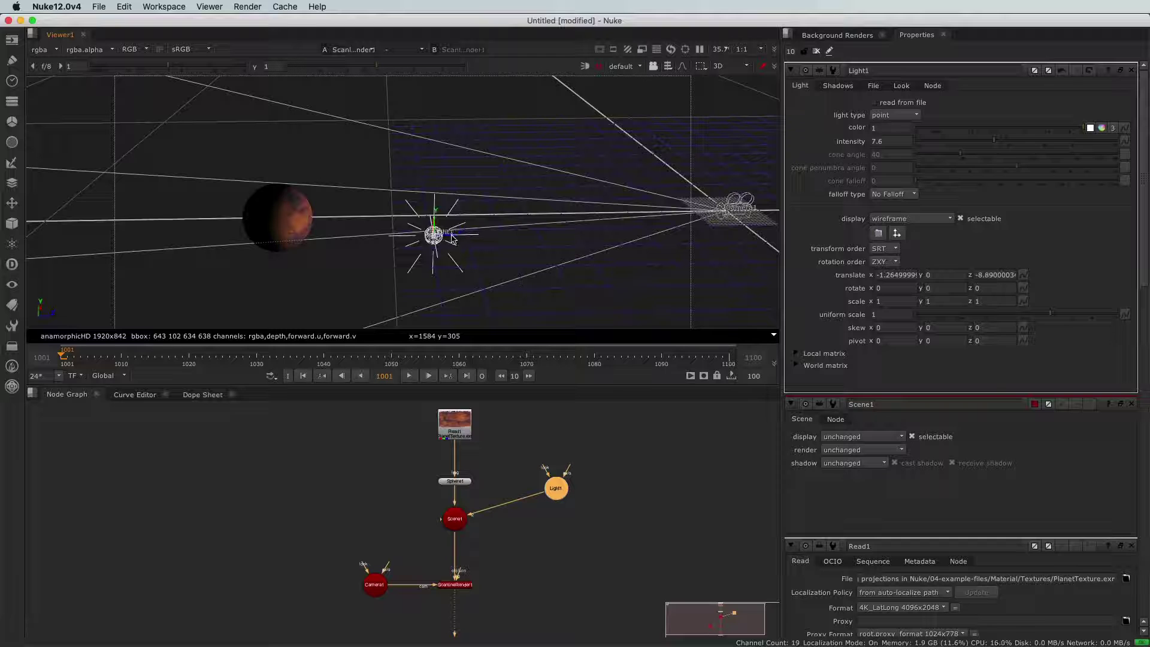
drag(452, 239, 153, 298)
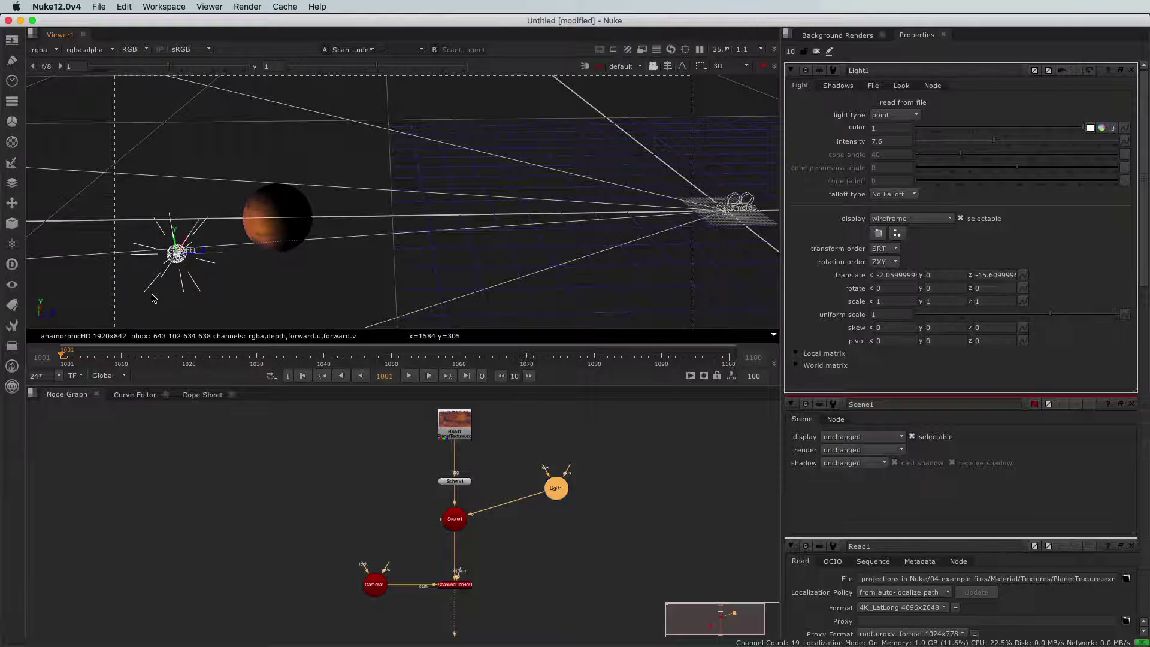
drag(190, 259, 431, 285)
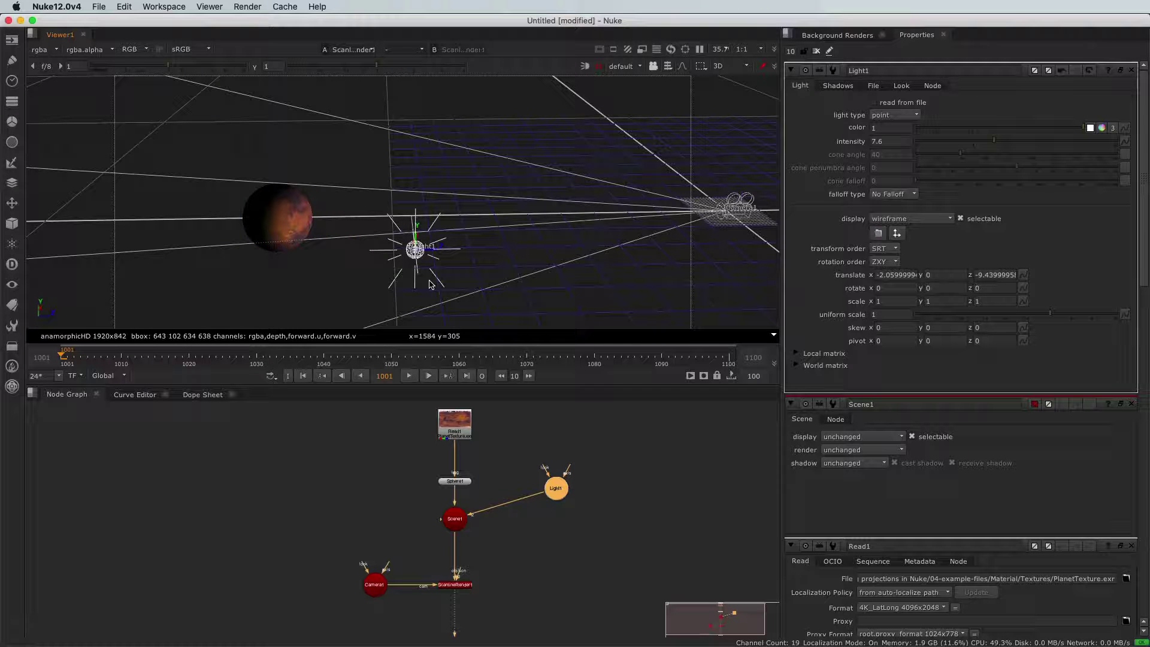
Shift Light1 sideways to about x -3.2 and check the planet's lighting in the 2D render.
super+drag(652, 270, 368, 206)
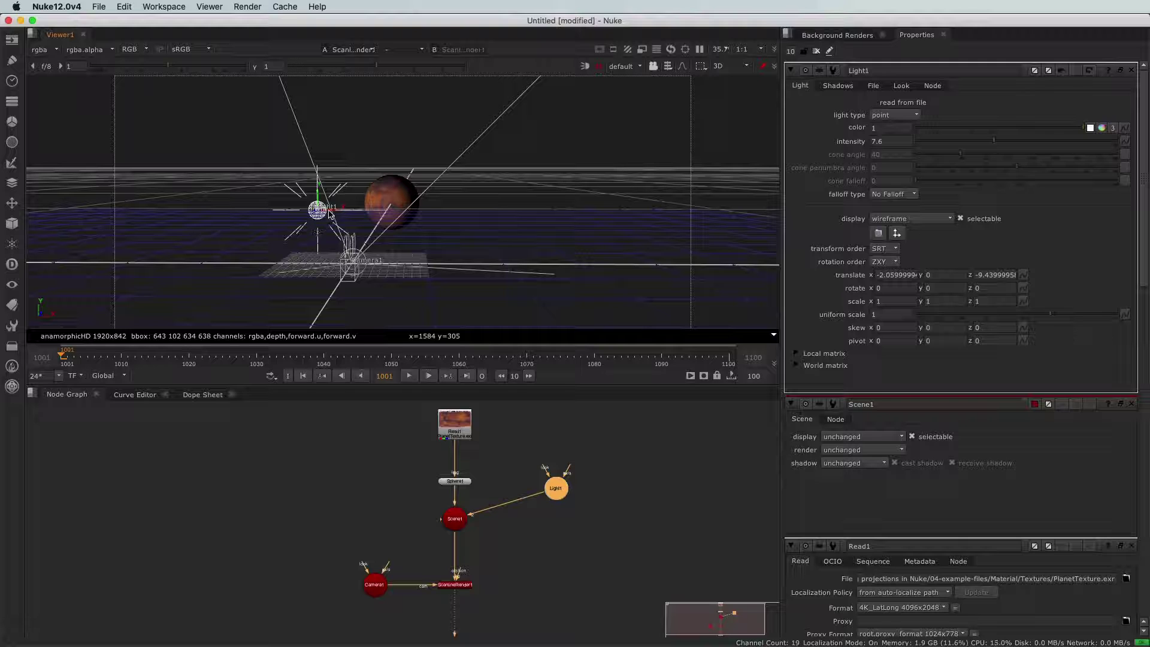
drag(329, 214, 293, 233)
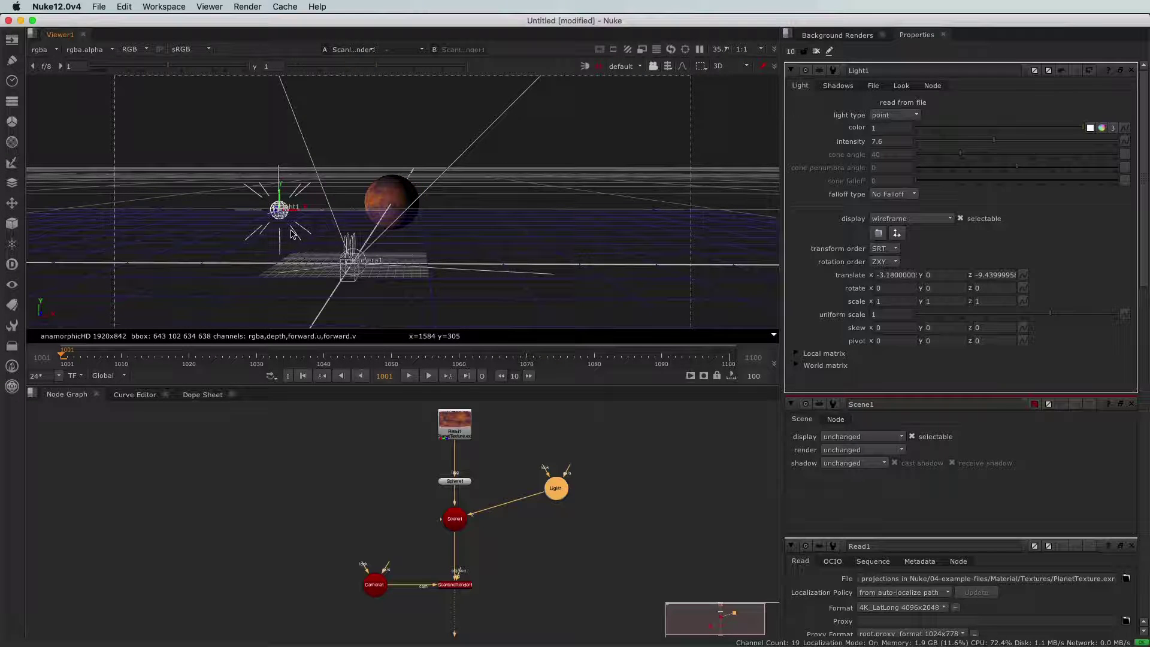
key(Tab)
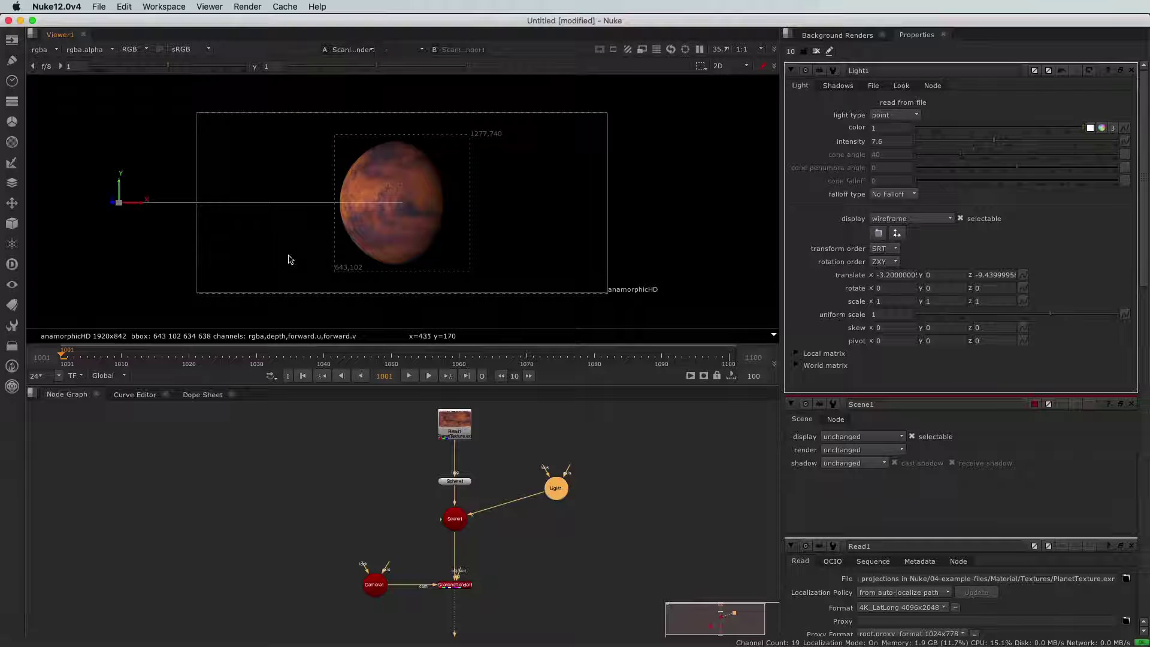
Move Light1 to the opposite side of the planet at about x 2.93 and check the 2D render.
key(Tab)
drag(297, 214, 467, 238)
key(Tab)
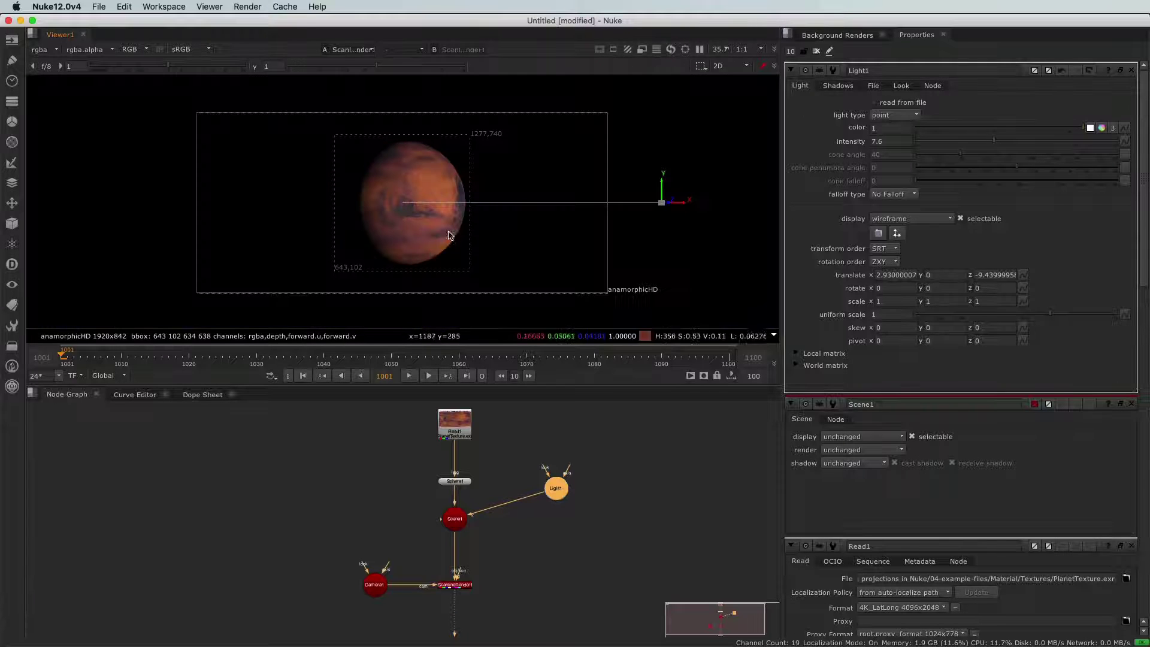
Return Light1 to the negative x side at about x -2.74, comparing the 2D render with the 3D view.
key(Tab)
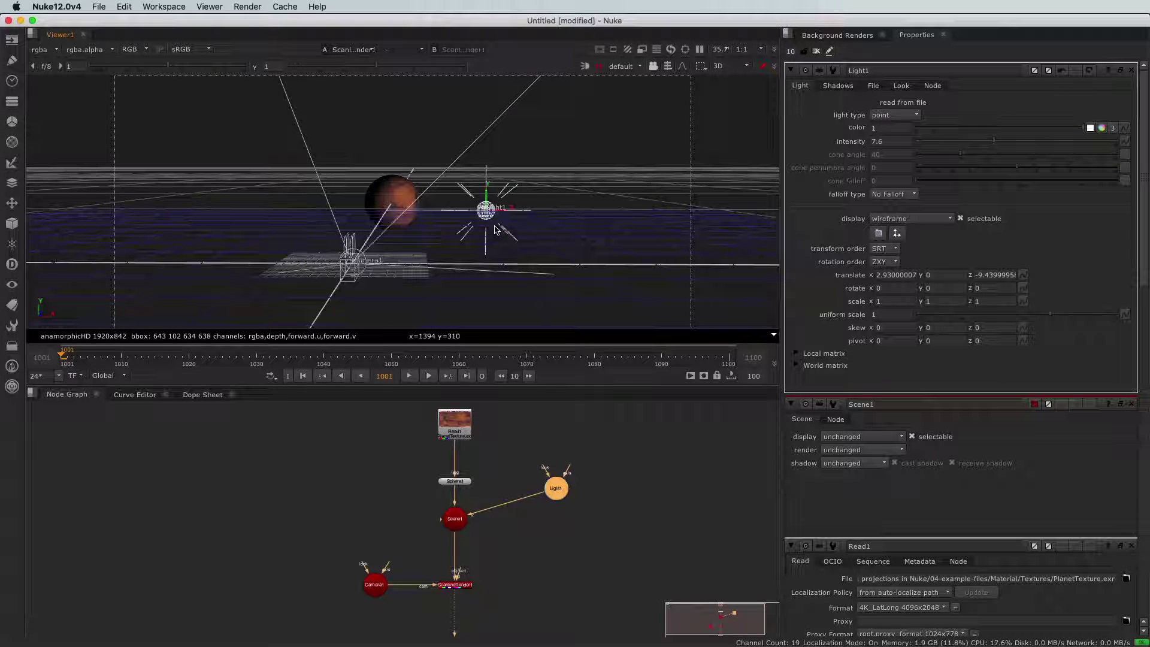
drag(502, 210, 304, 241)
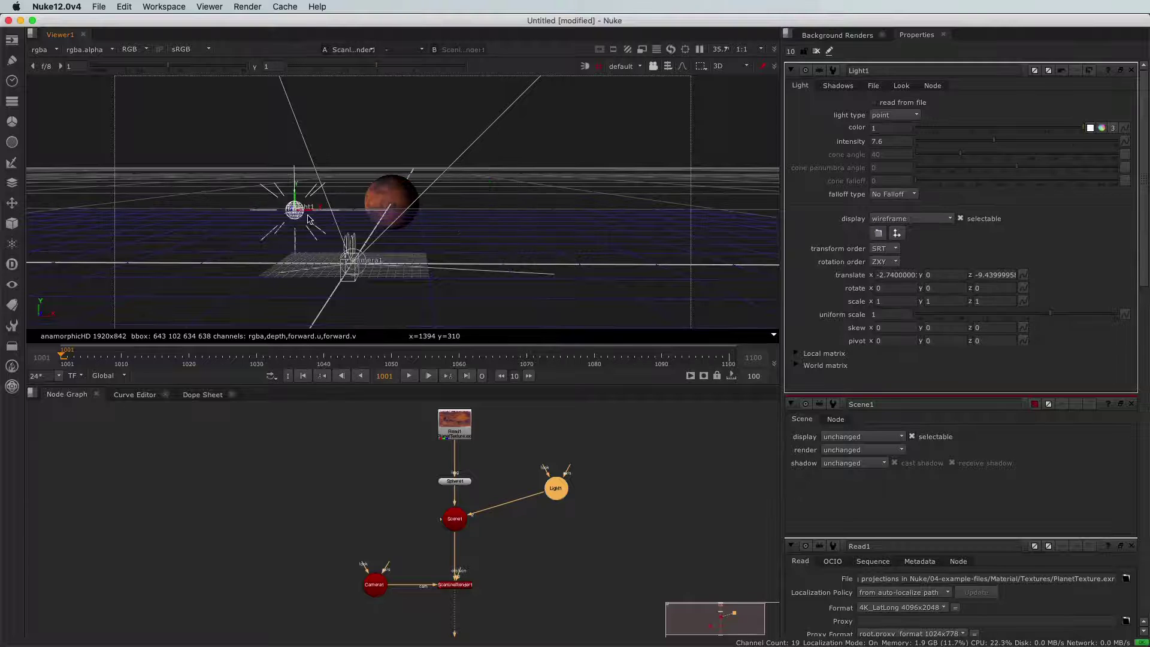
key(Tab)
key(Tab)
key(Tab)
key(Tab)
key(Tab)
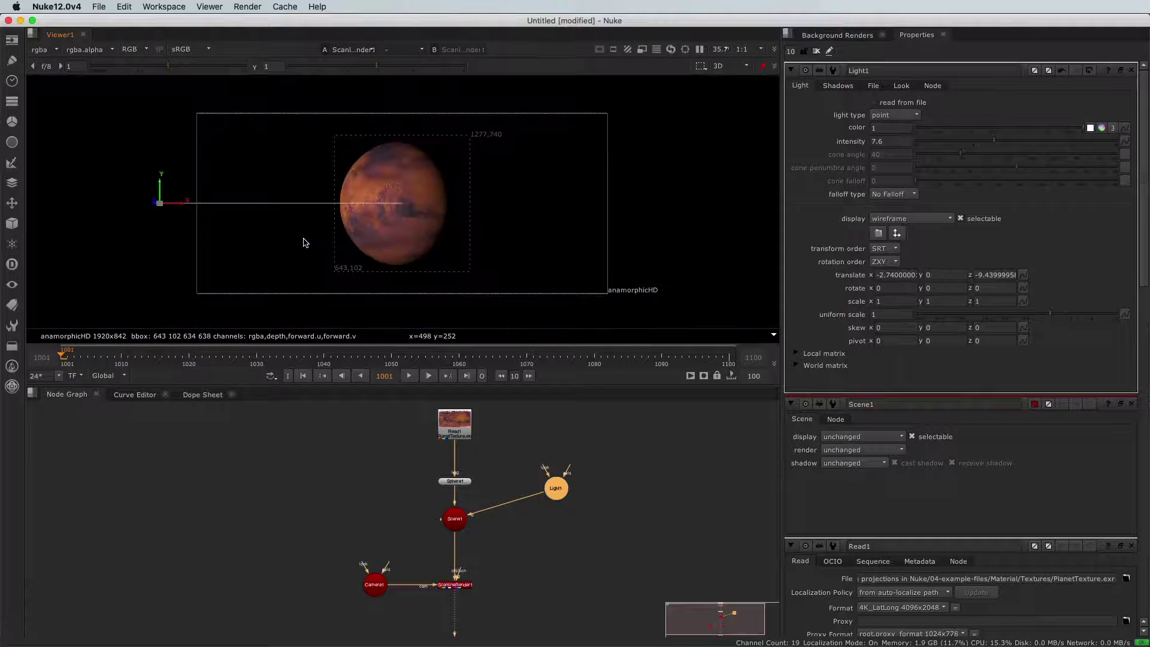
key(Tab)
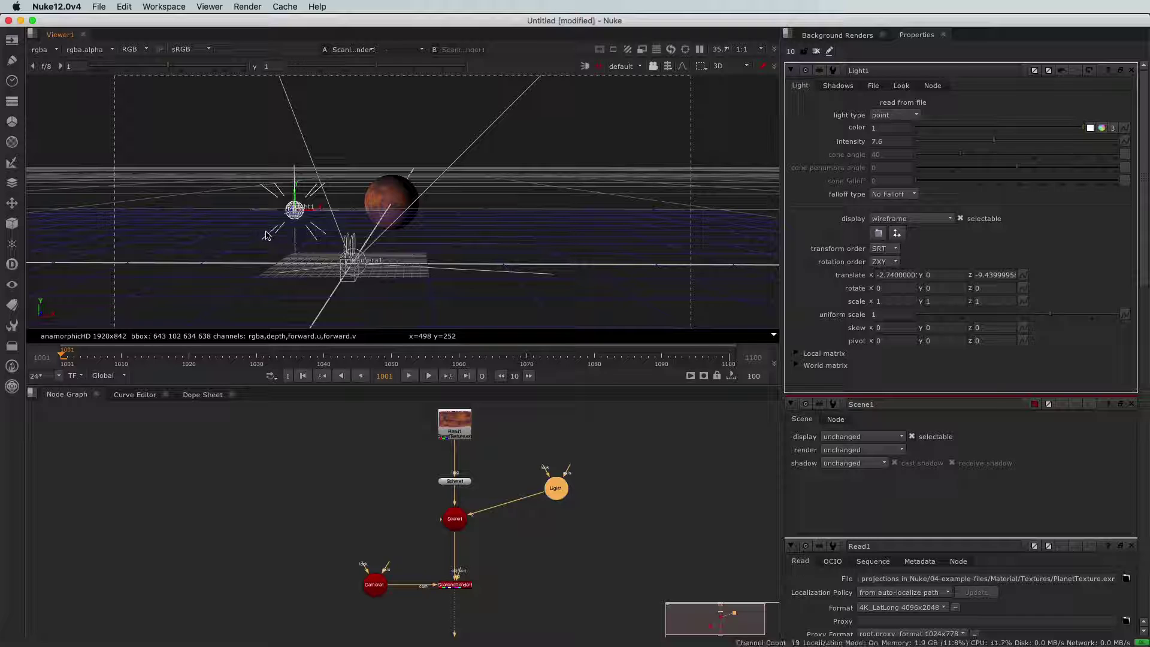
Split the viewer pane horizontally and create a second Viewer node near ScanlineRender1.
click(32, 35)
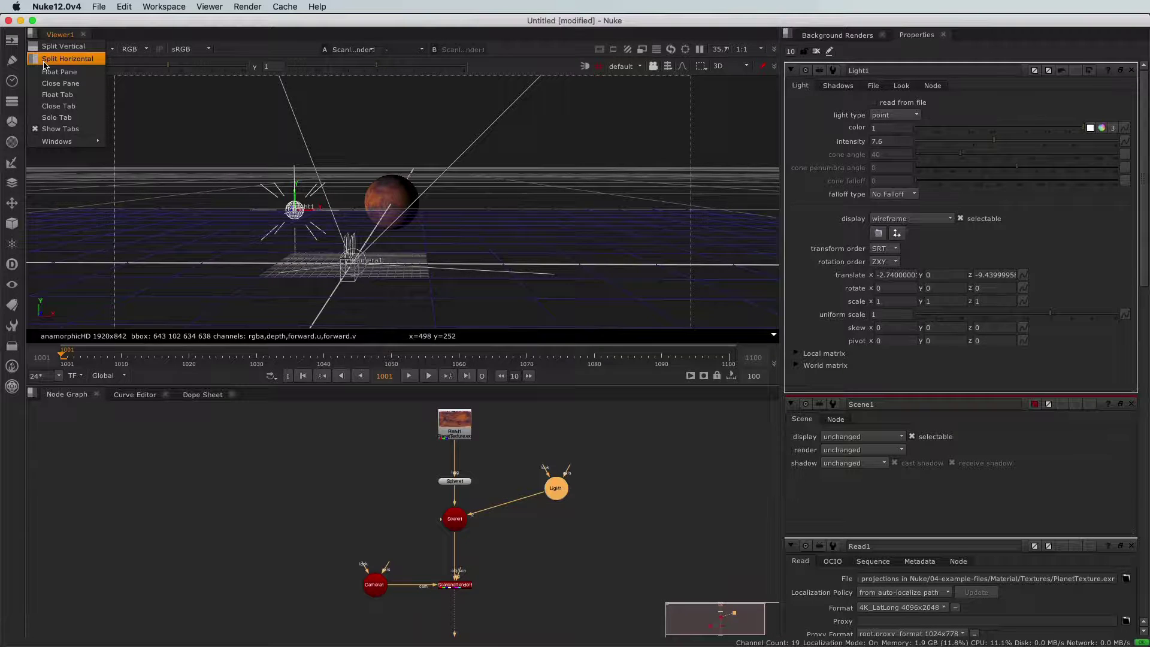
click(44, 60)
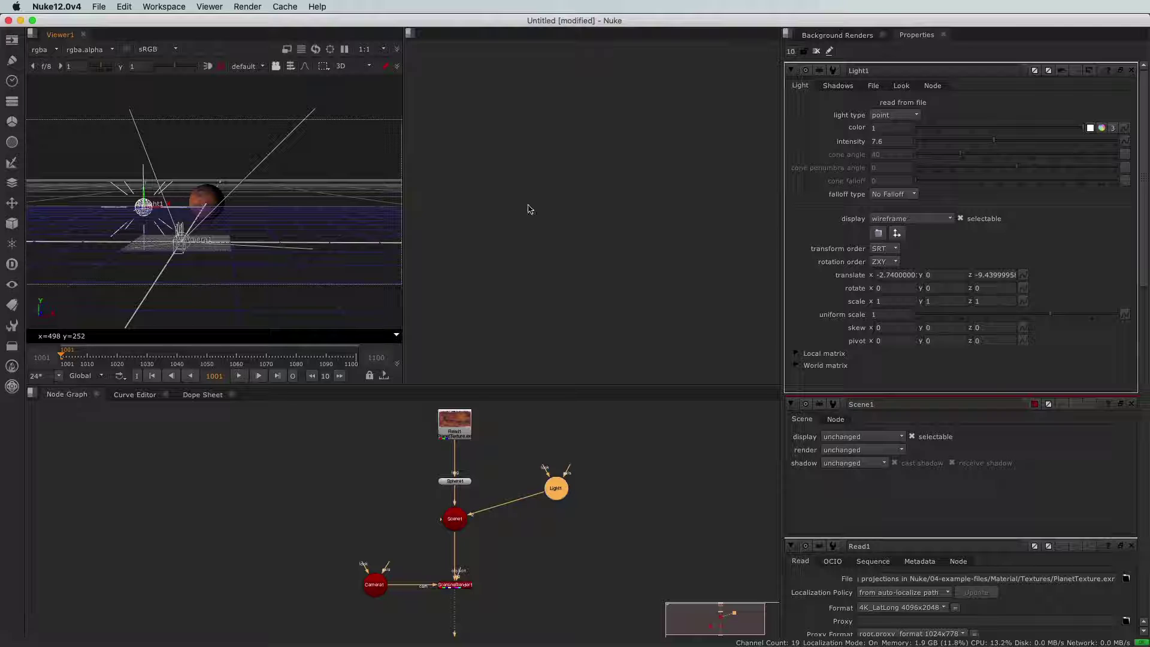
middle_drag(405, 531, 308, 485)
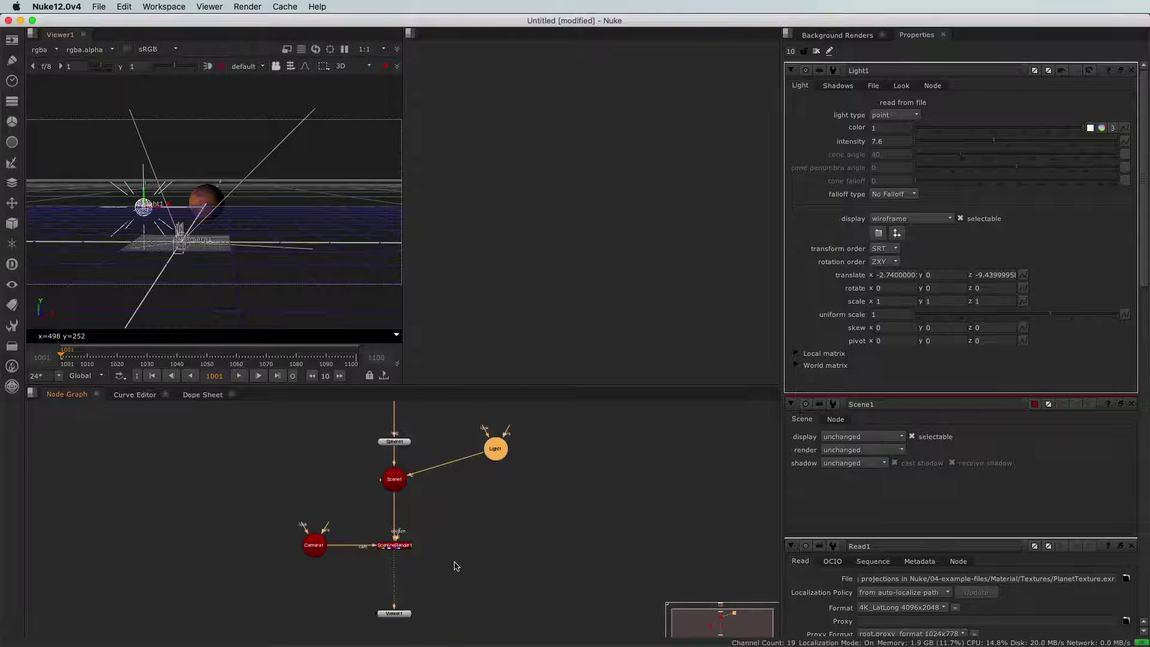
scroll(443, 563, up, 2)
click(432, 562)
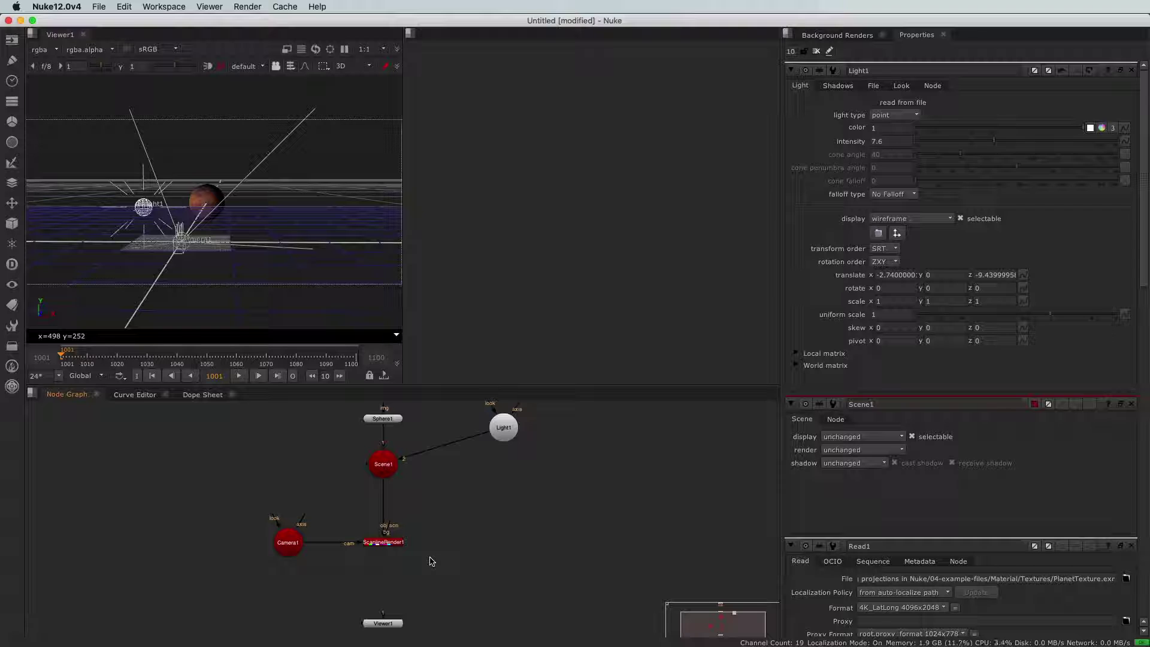
key(ctrl+i)
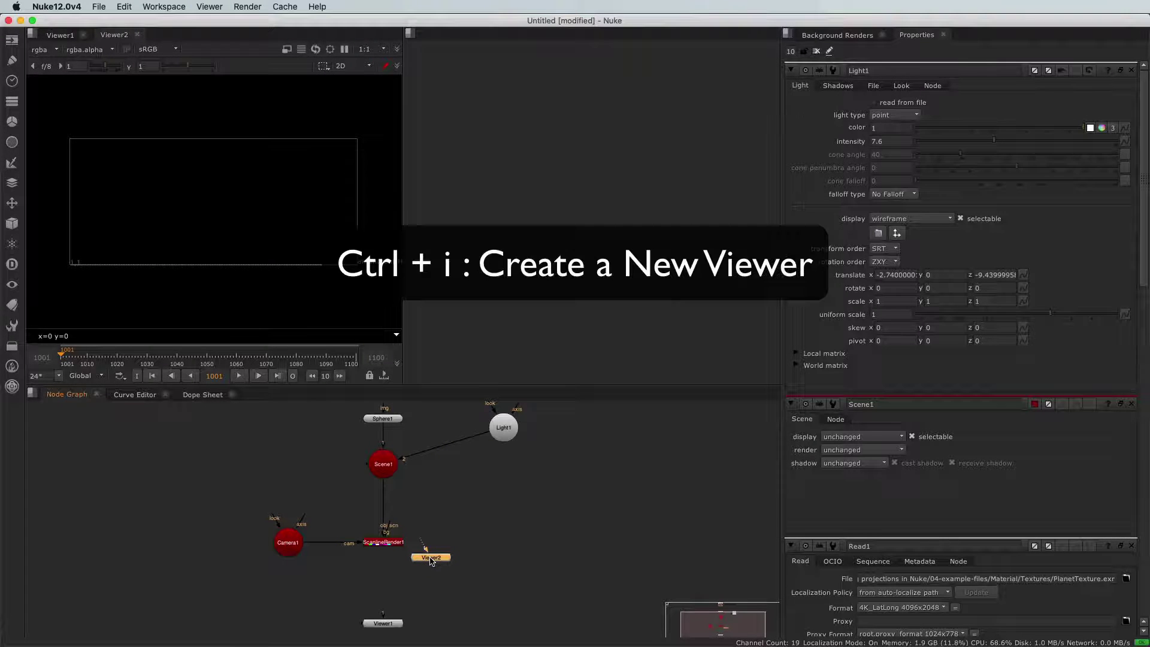
Connect Viewer2 to ScanlineRender1 and place it in the empty pane, arranging both viewer nodes below the render node.
drag(431, 560, 442, 576)
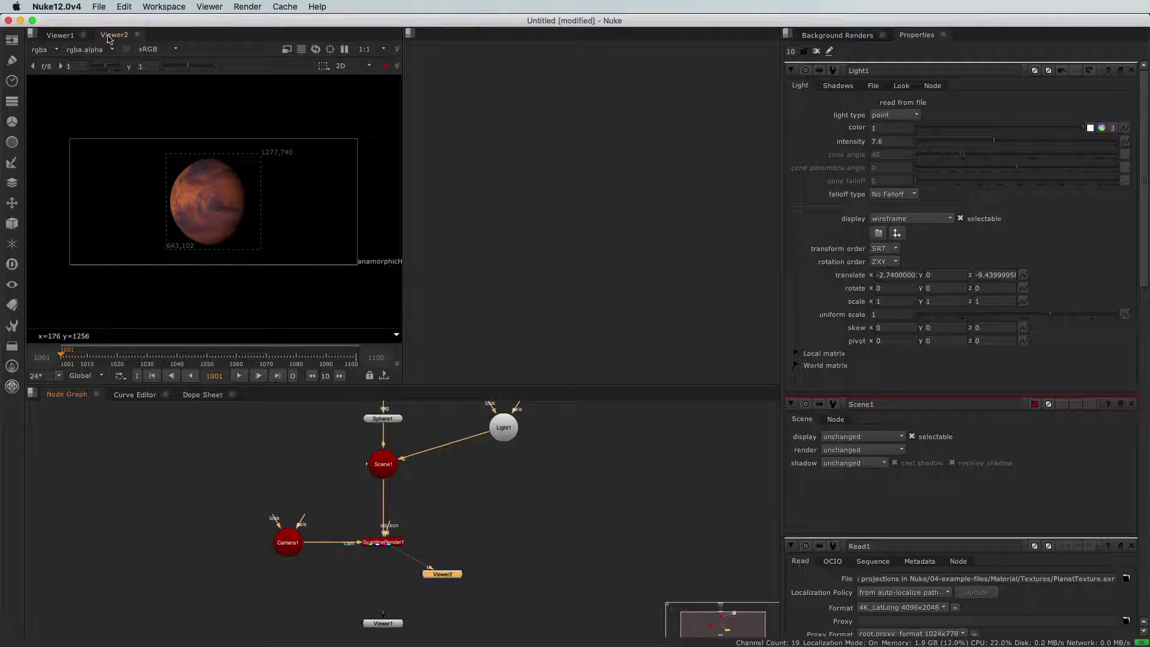
drag(113, 46, 497, 97)
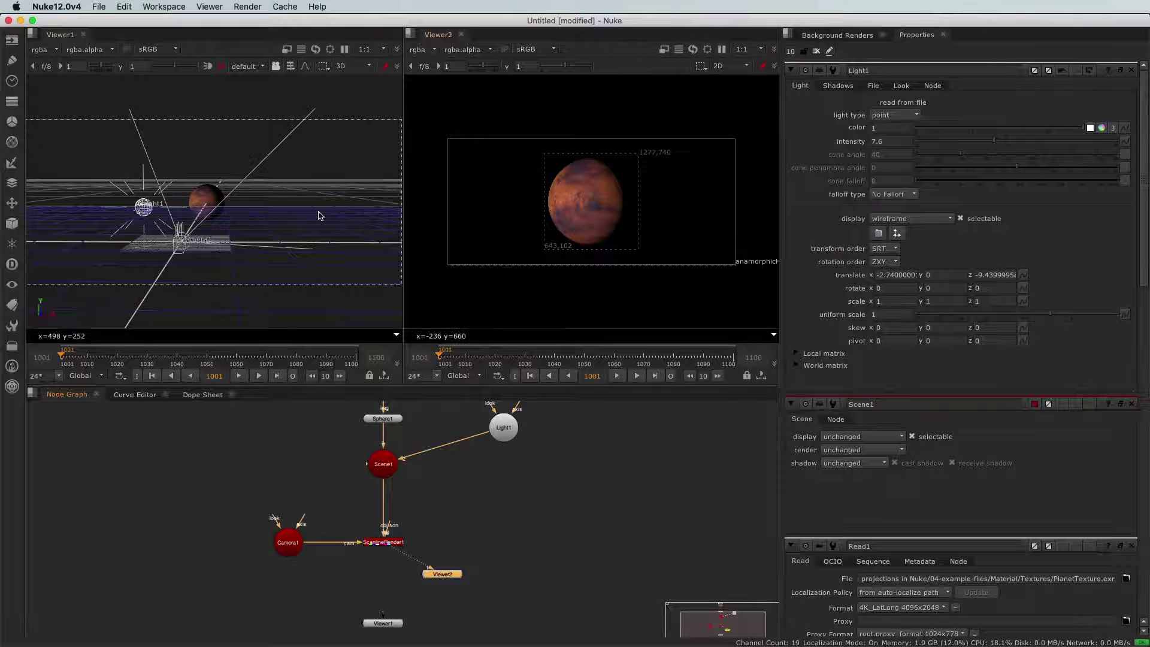
drag(379, 623, 345, 585)
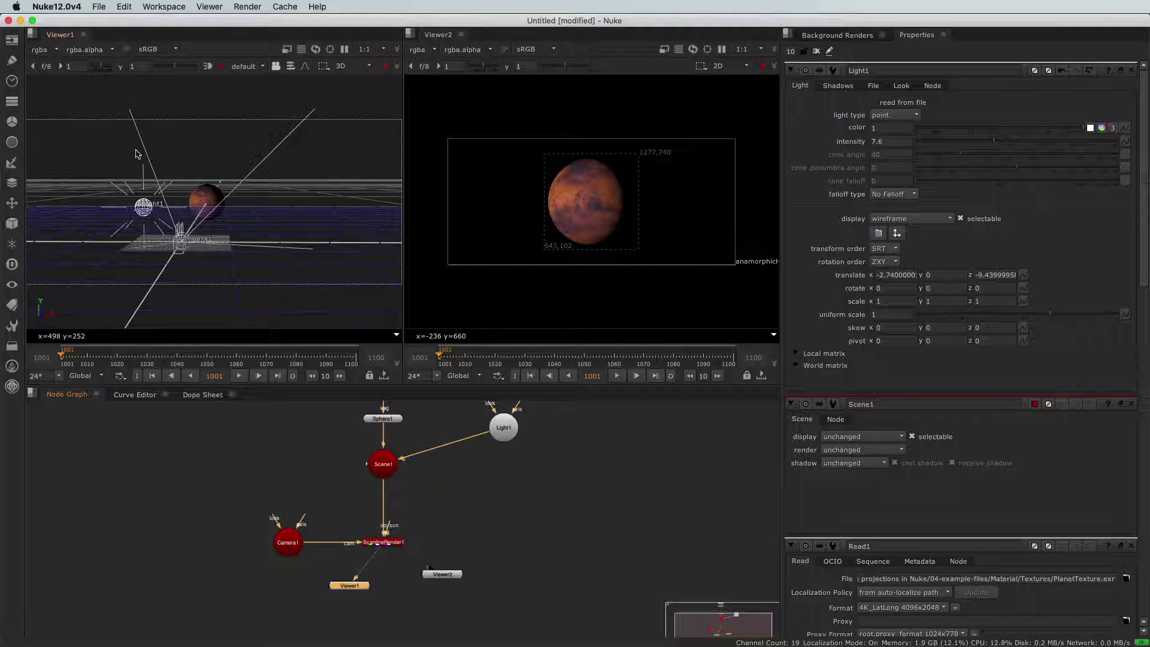
Select Light1 in the 3D view and move it closer to the planet, to about x -1.98.
scroll(414, 587, up, 3)
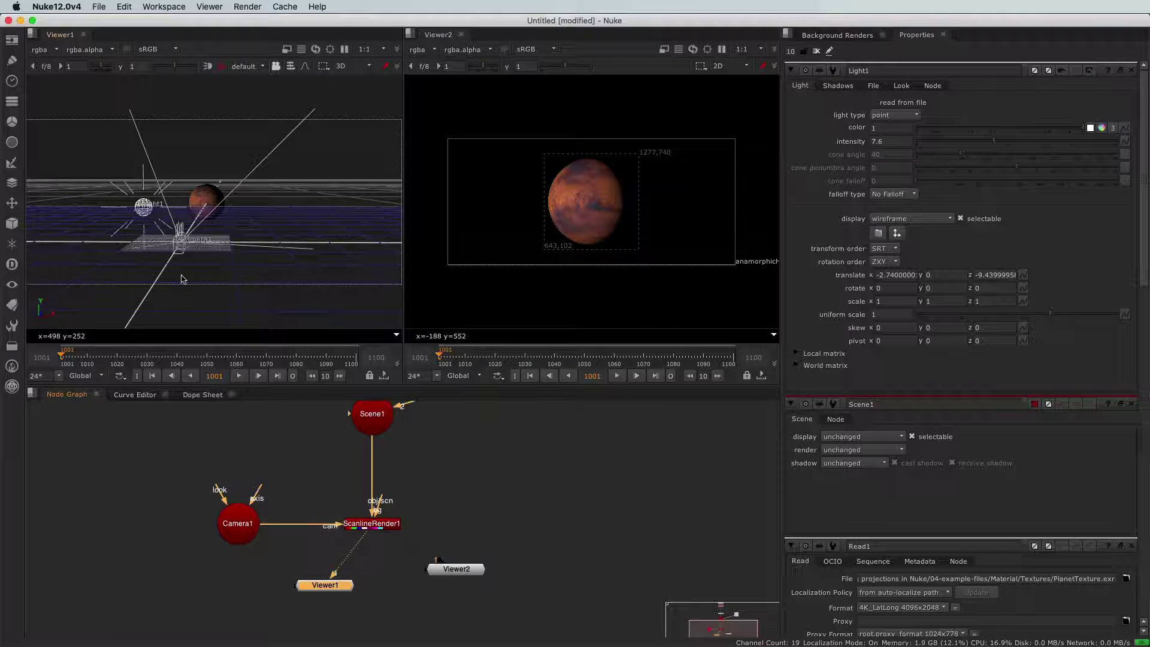
scroll(160, 231, up, 2)
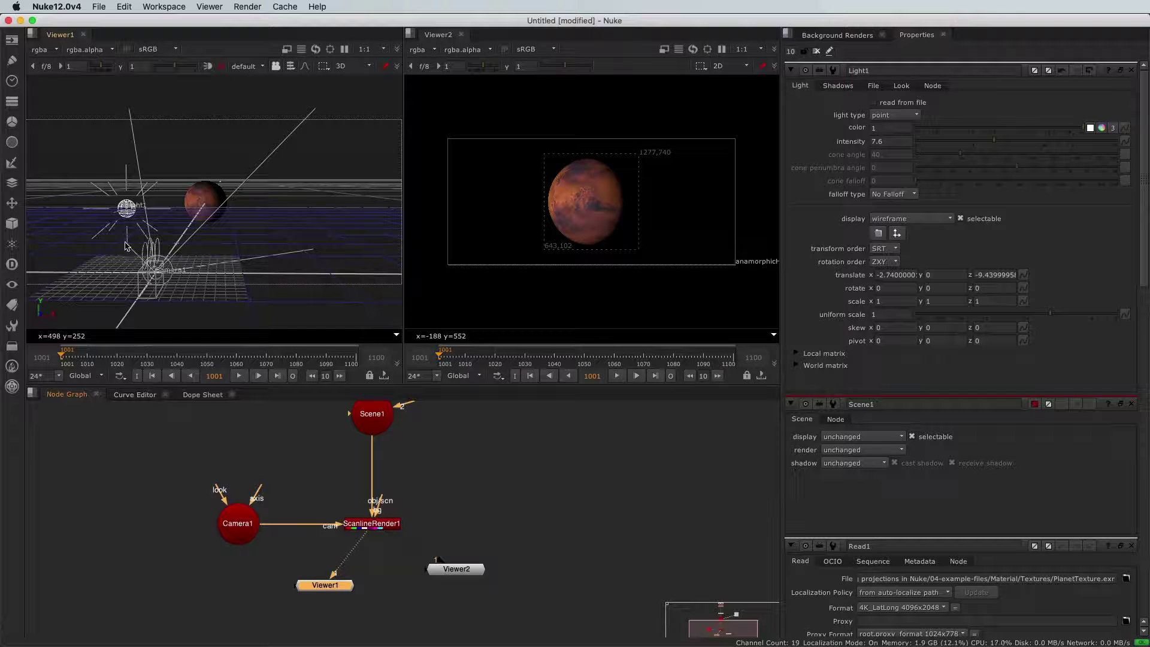
middle_drag(128, 239, 110, 219)
click(124, 216)
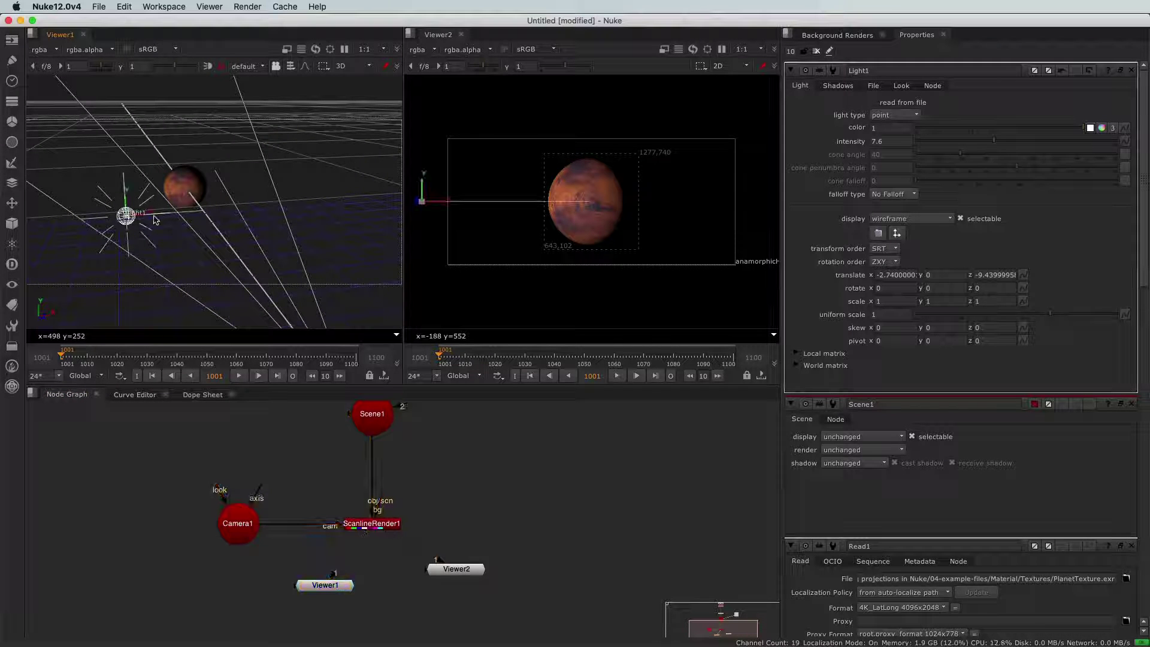
mouse_move(139, 216)
mouse_down()
mouse_move(295, 206)
mouse_move(149, 211)
mouse_up()
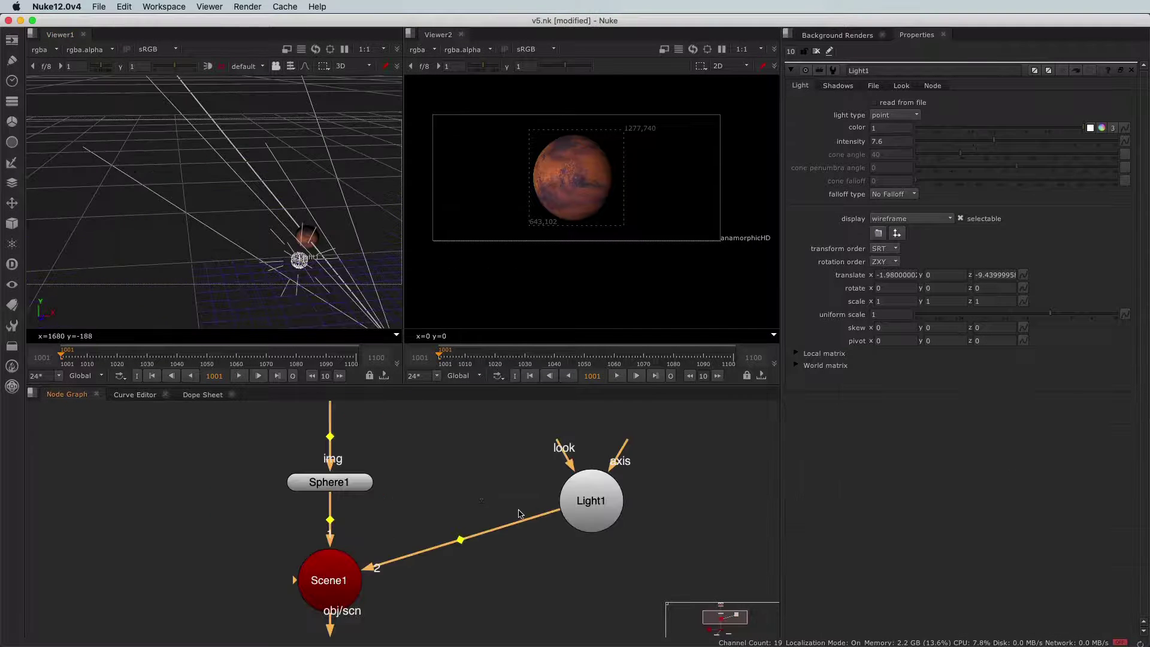
Switch to Photoshop to examine the planet's lighting in the DMP_Course2.psd matte painting, and return to Nuke.
scroll(472, 509, down, 5)
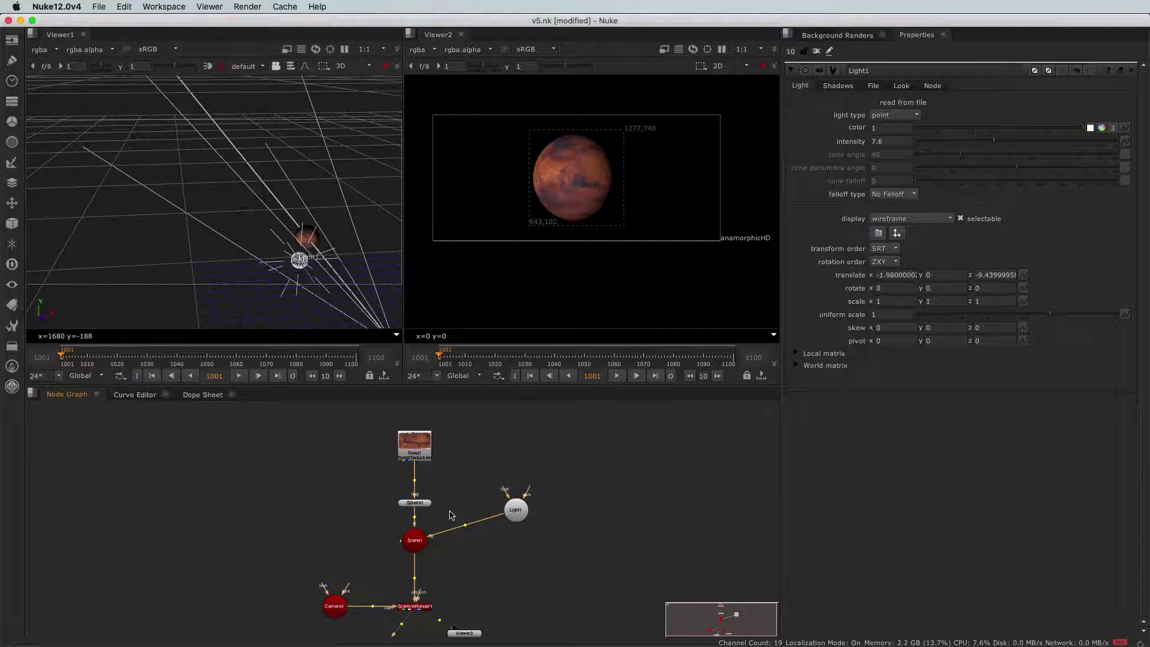
middle_drag(451, 511, 457, 500)
key(super+Tab)
key(super+Tab)
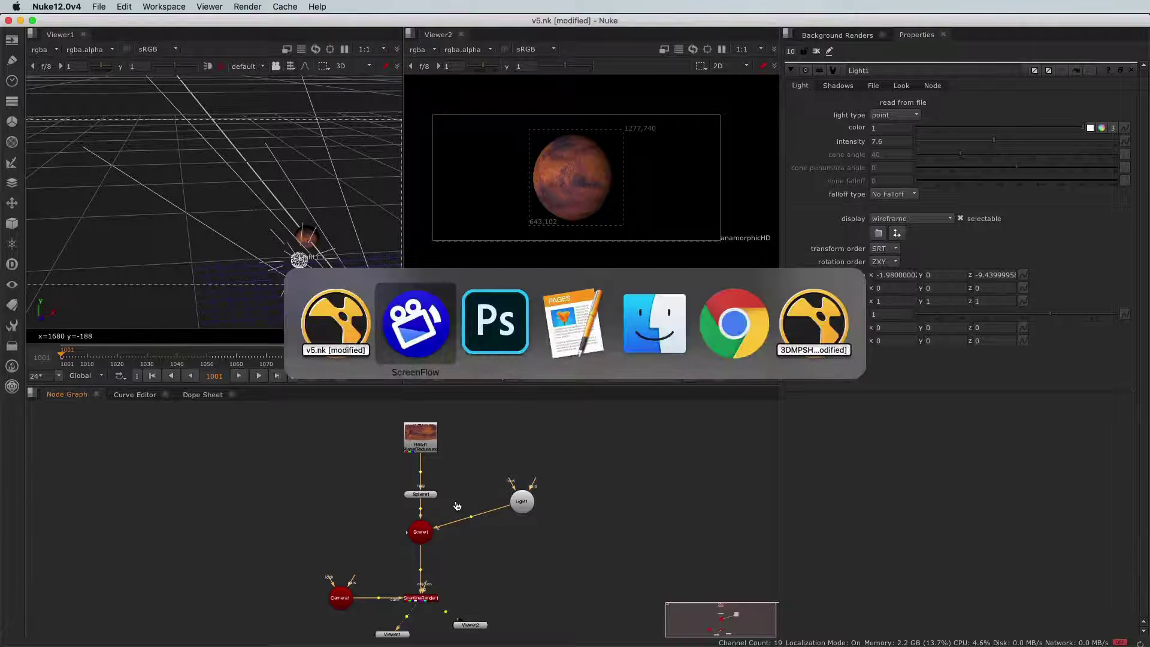
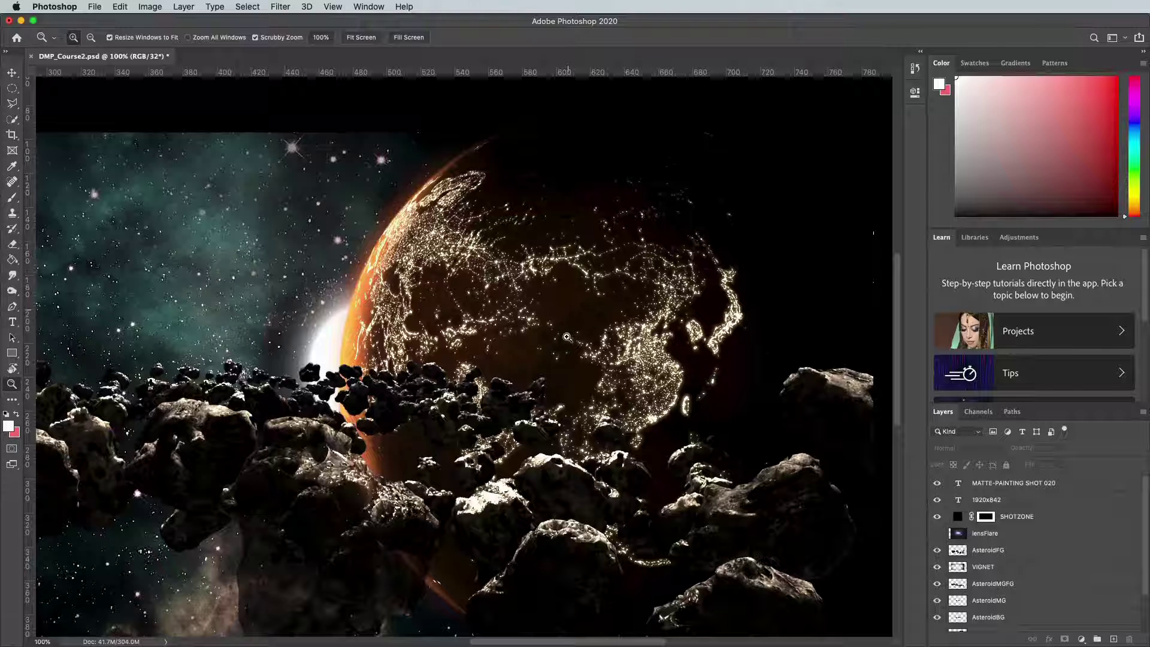
key(super+Tab)
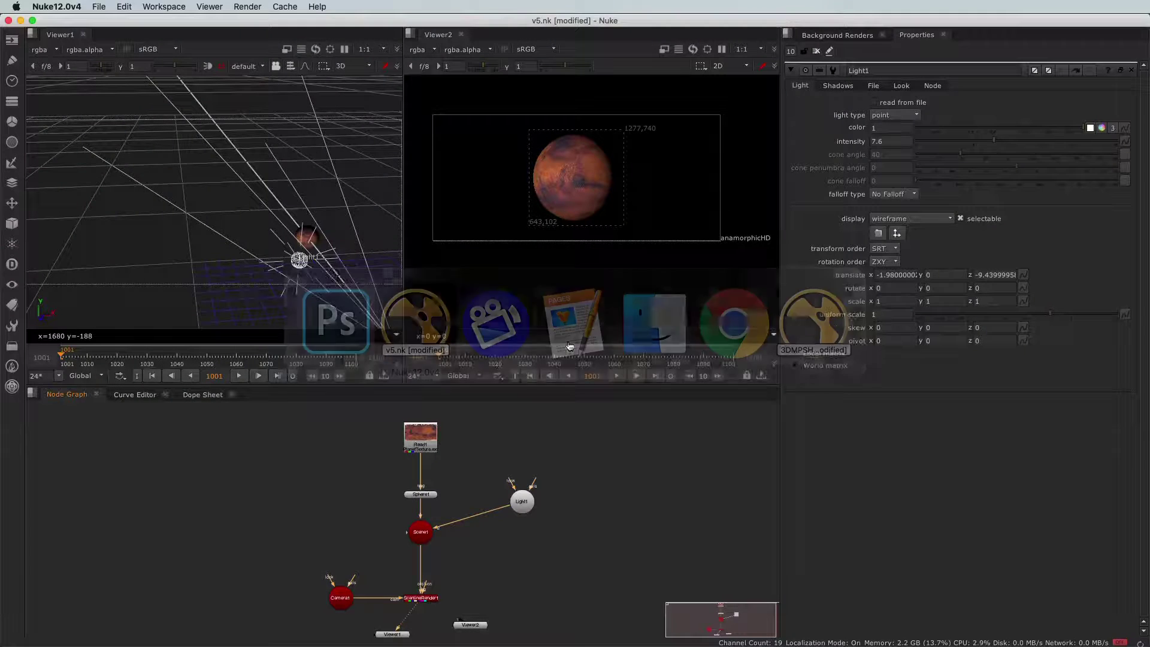
Move Light1 to about x -2.58, z -14.3 so the rendered planet is lit only as a thin crescent.
click(302, 264)
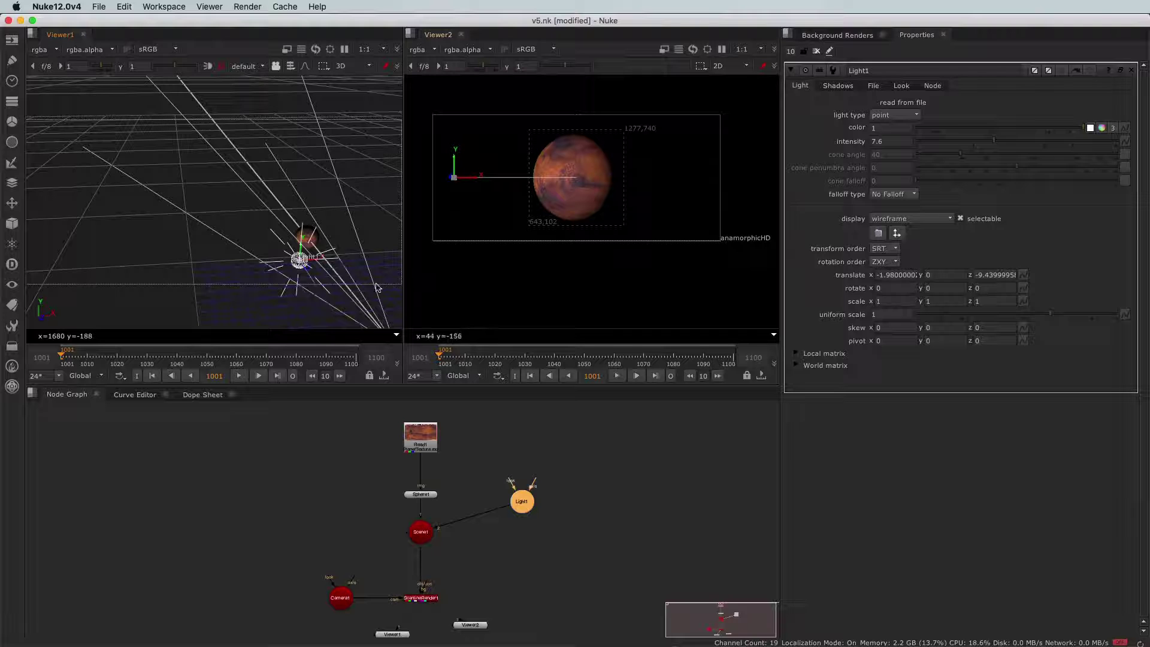
scroll(327, 289, up, 2)
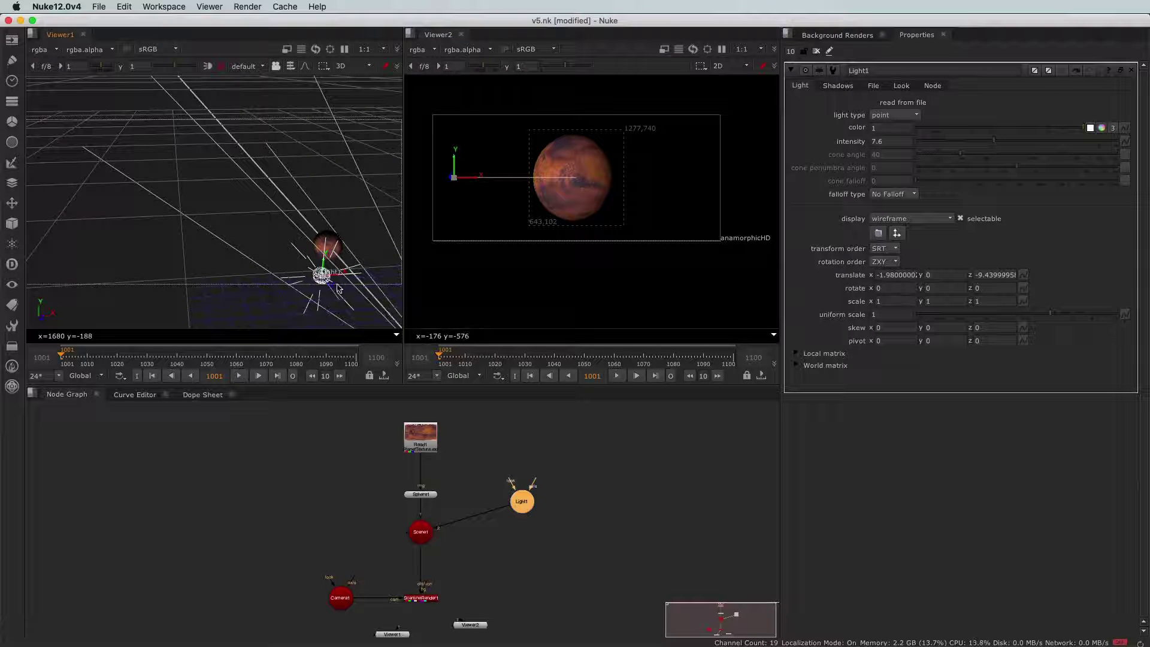
drag(338, 290, 93, 170)
scroll(353, 291, up, 3)
scroll(173, 267, up, 2)
scroll(293, 297, up, 2)
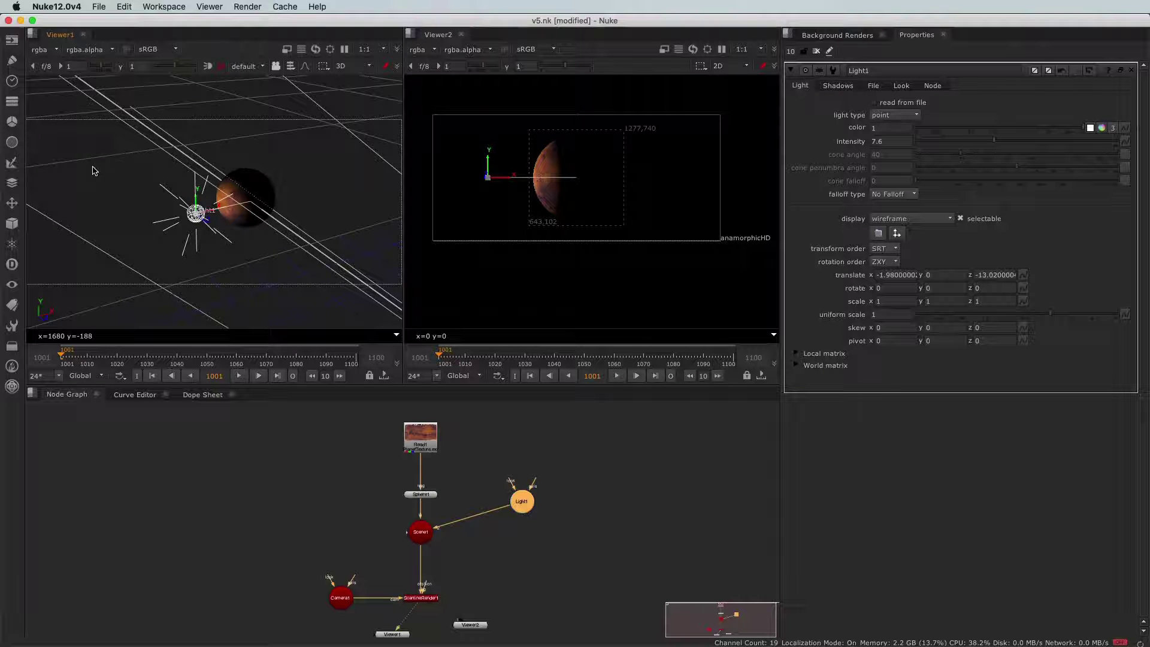
drag(210, 214, 143, 197)
scroll(539, 173, up, 5)
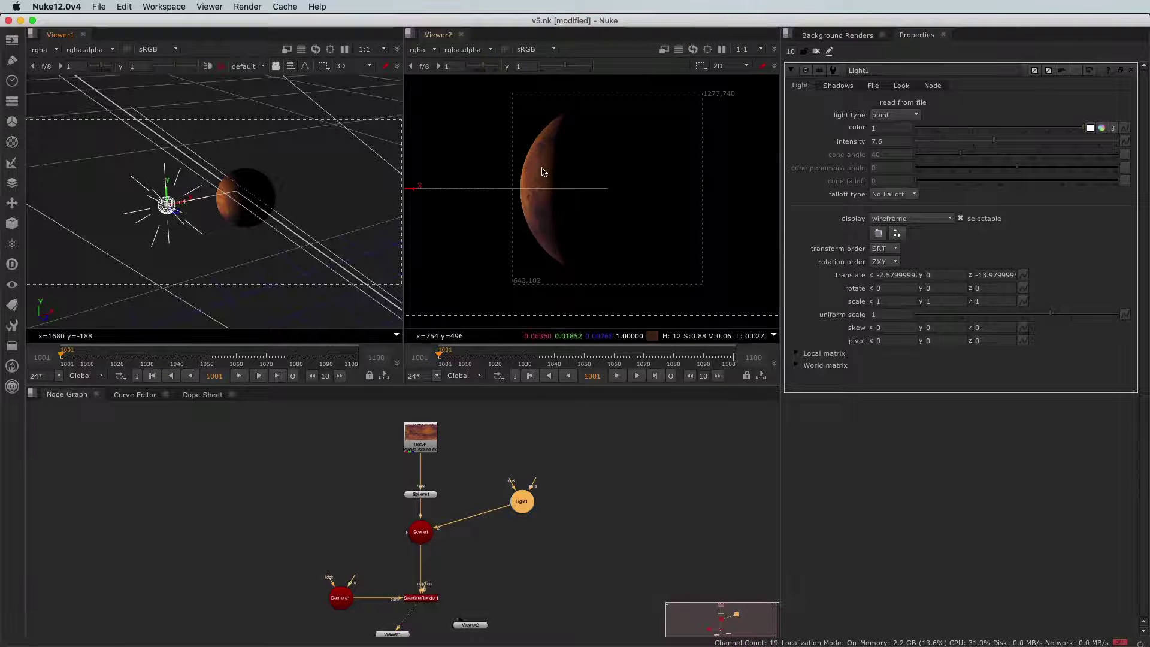
drag(172, 216, 163, 207)
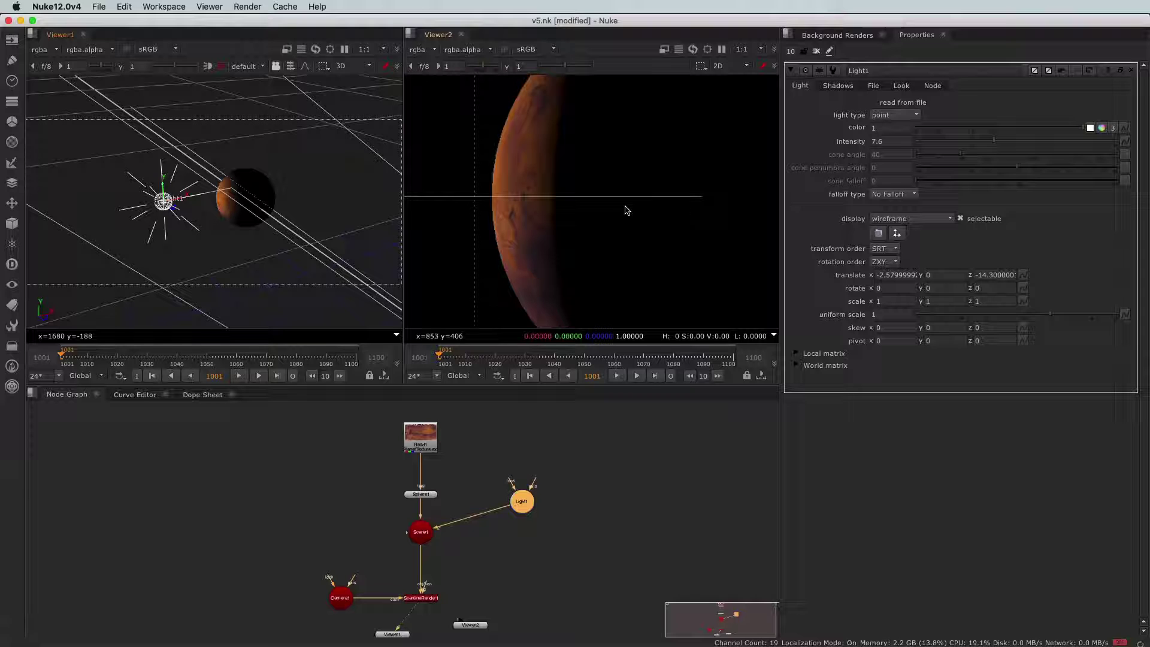
Change Light1's light type from point to spot.
click(881, 117)
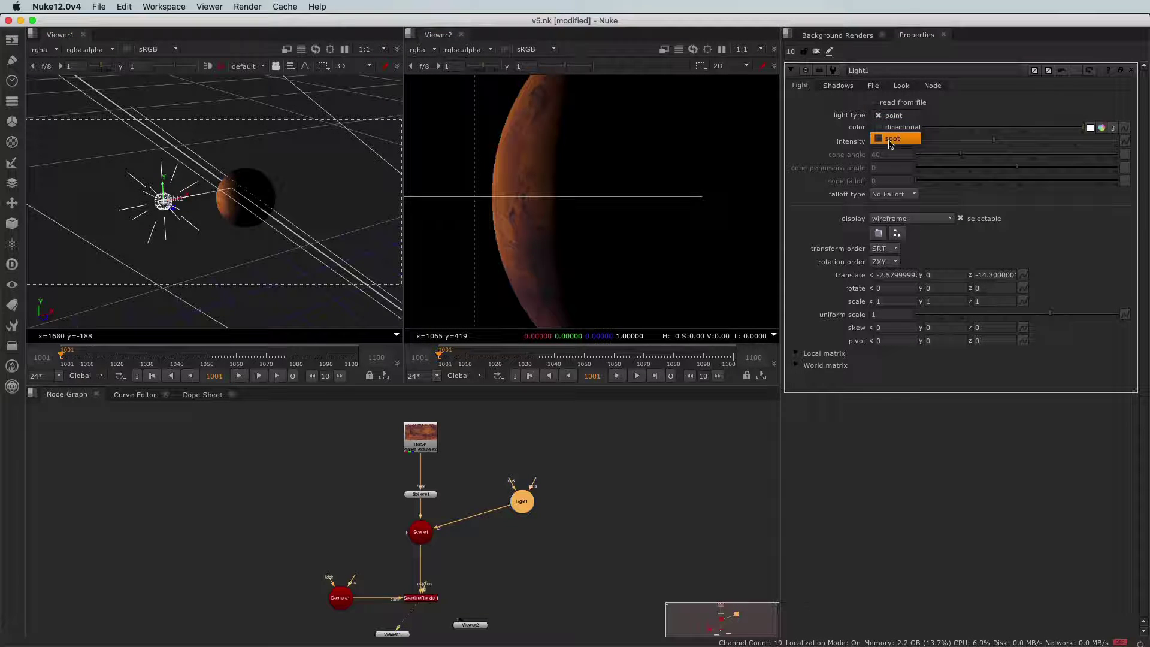
click(891, 140)
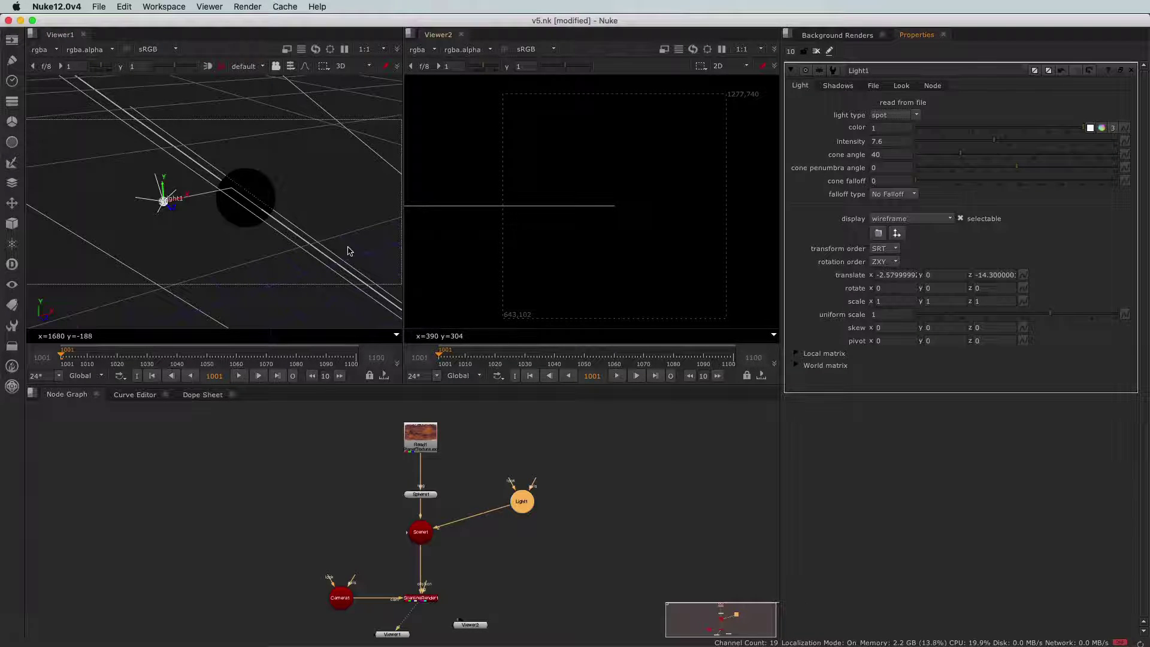
scroll(112, 202, up, 3)
super+drag(114, 213, 111, 198)
scroll(115, 203, up, 5)
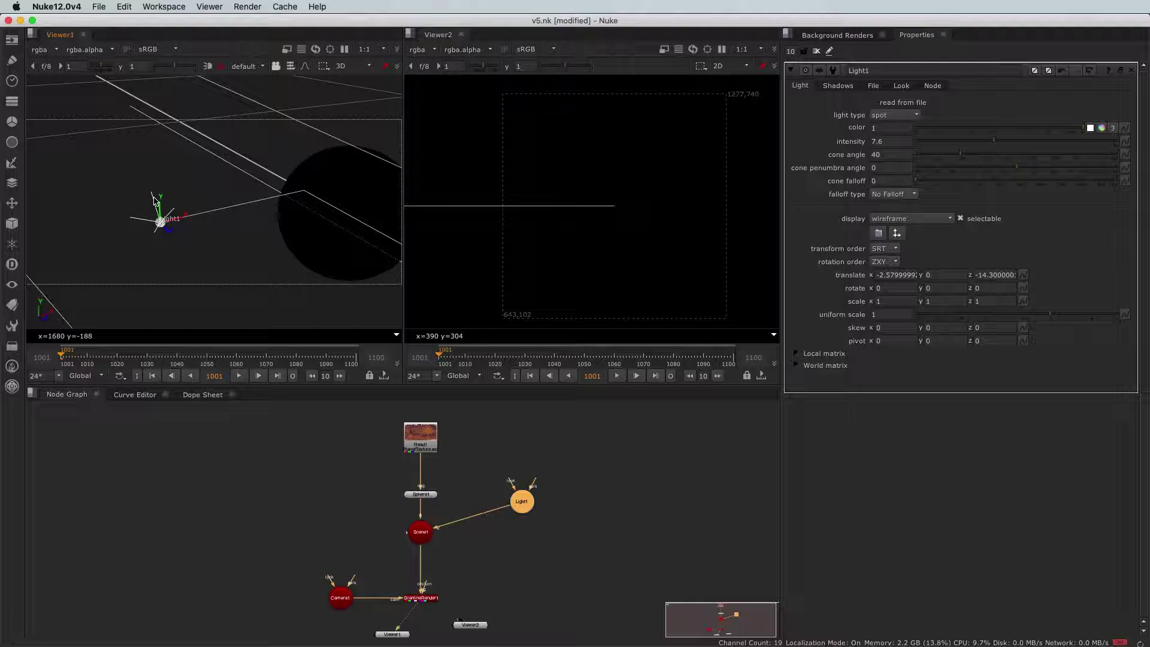
Rotate Light1 to about -103.7 in Y toward the planet and shift it to about x -2.99, z -14.2.
super+drag(145, 248, 102, 215)
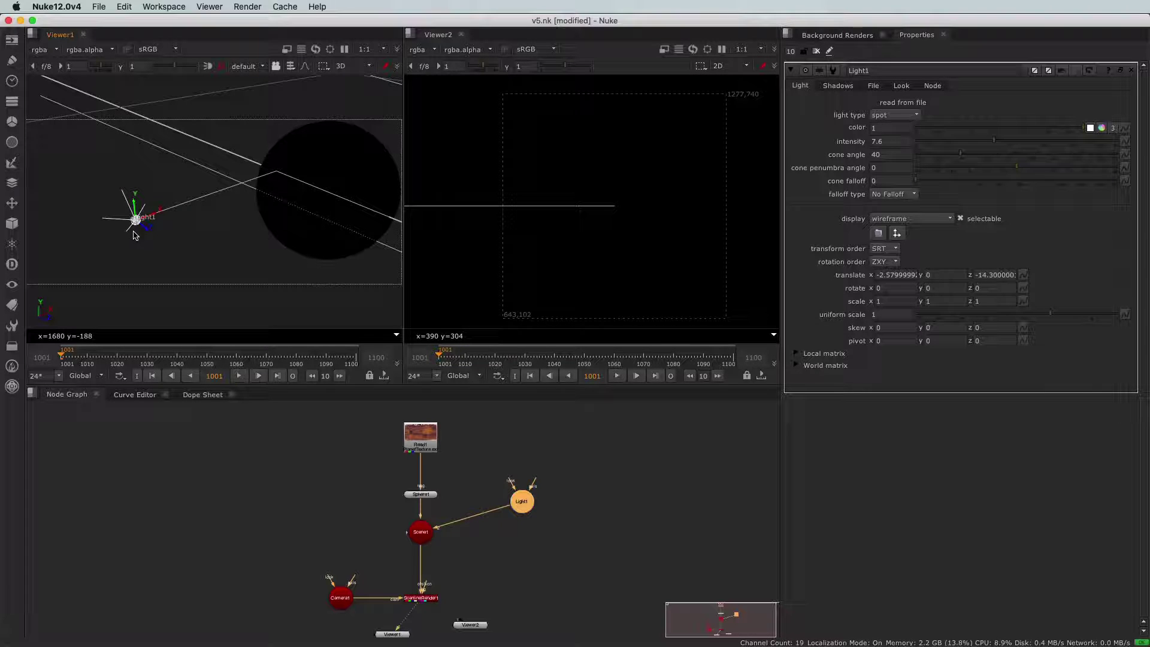
super+drag(110, 230, 166, 240)
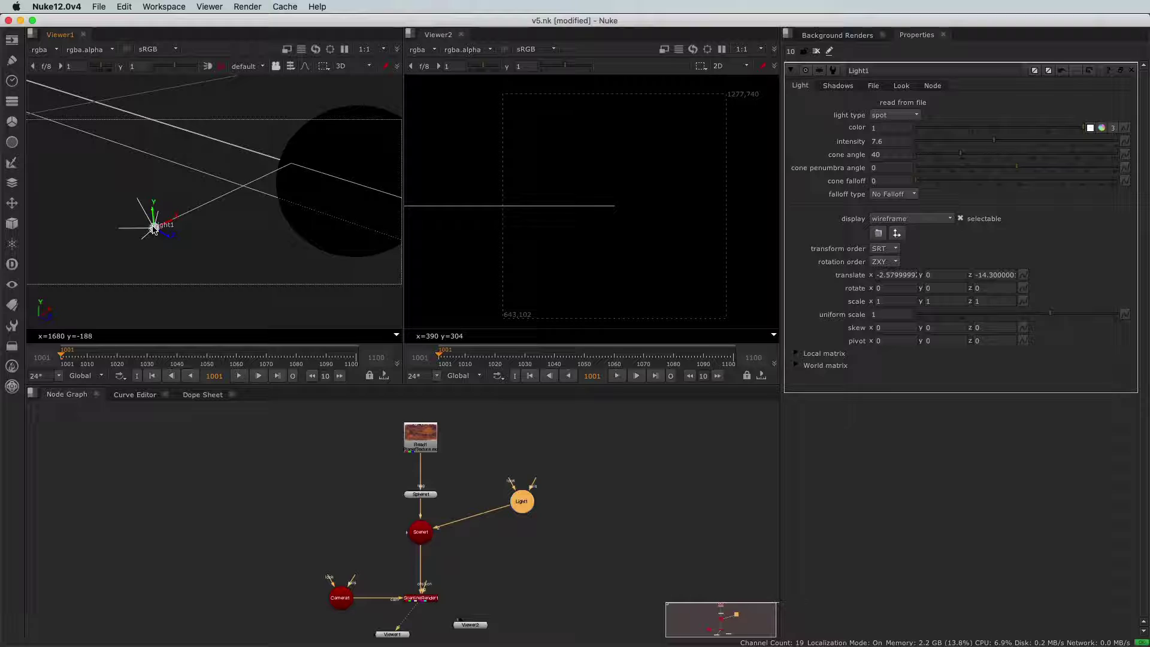
key(super)
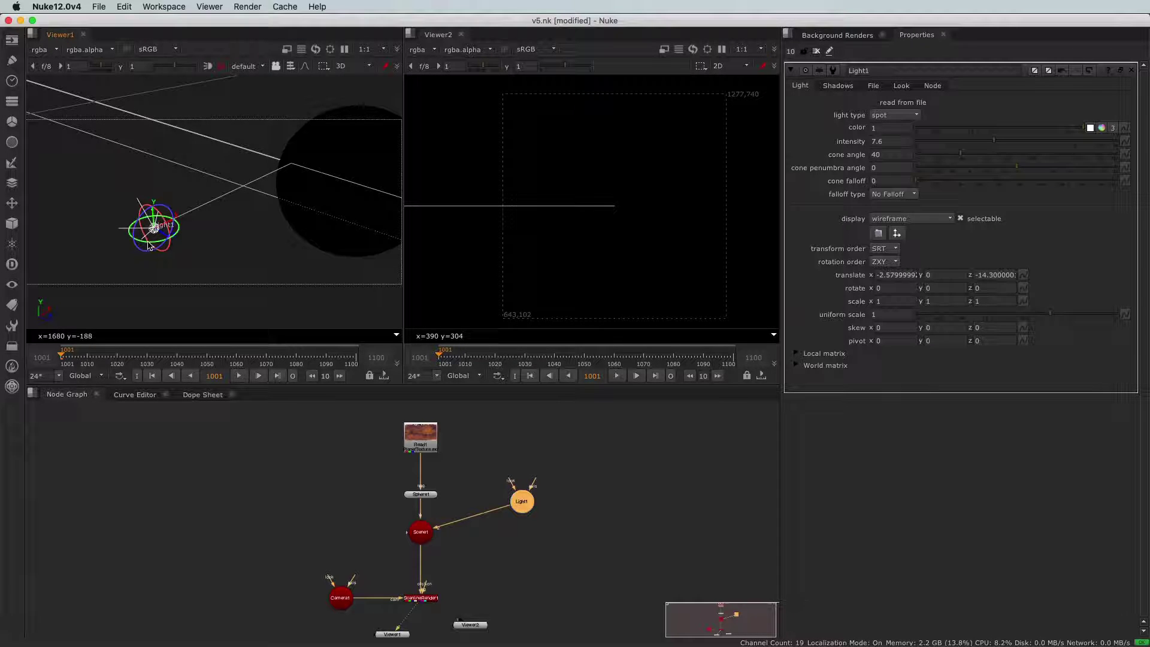
mouse_move(146, 245)
super+mouse_down()
mouse_move(110, 220)
mouse_move(183, 264)
mouse_move(143, 254)
mouse_move(108, 263)
mouse_move(132, 258)
super+mouse_up()
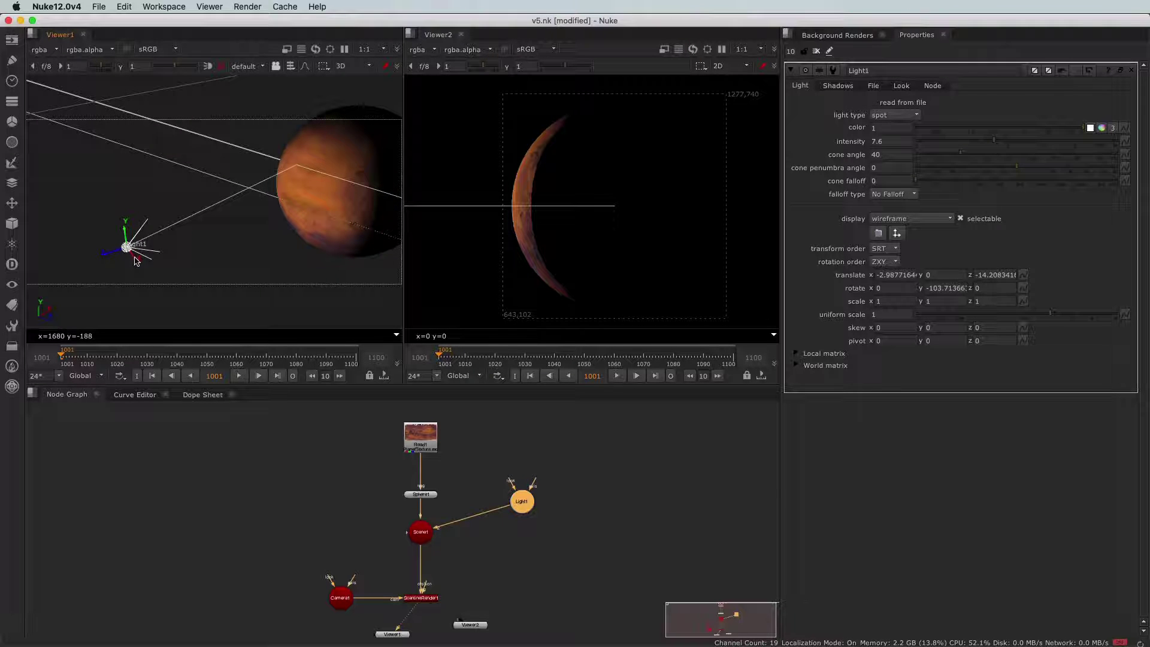
drag(134, 256, 136, 258)
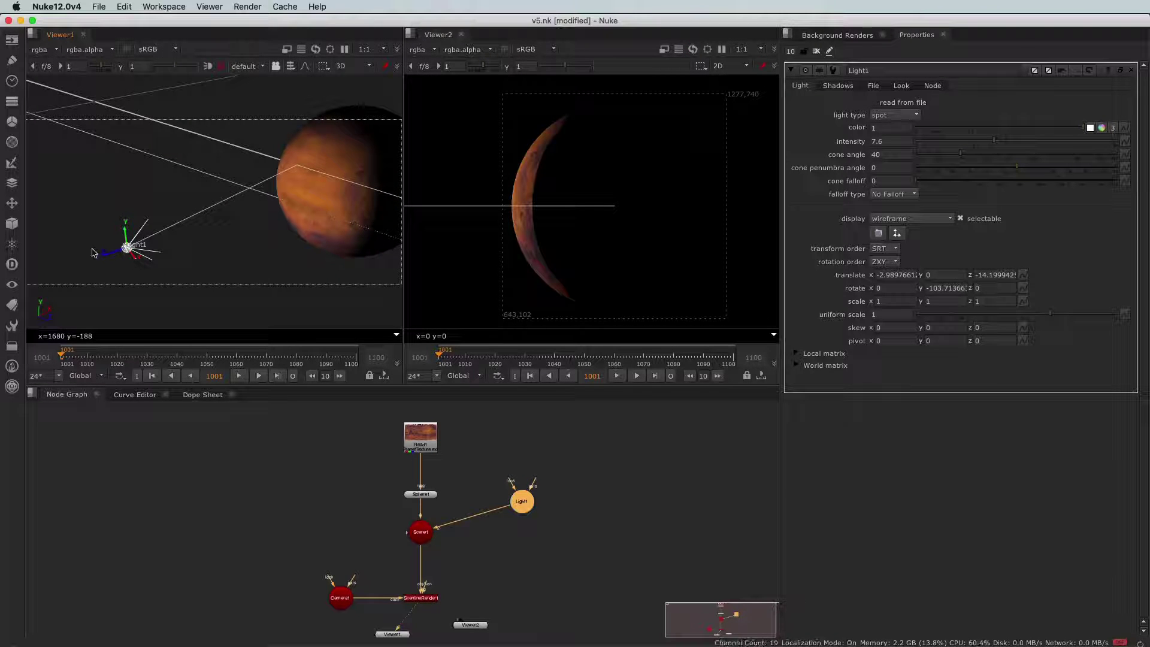
super+drag(120, 262, 168, 245)
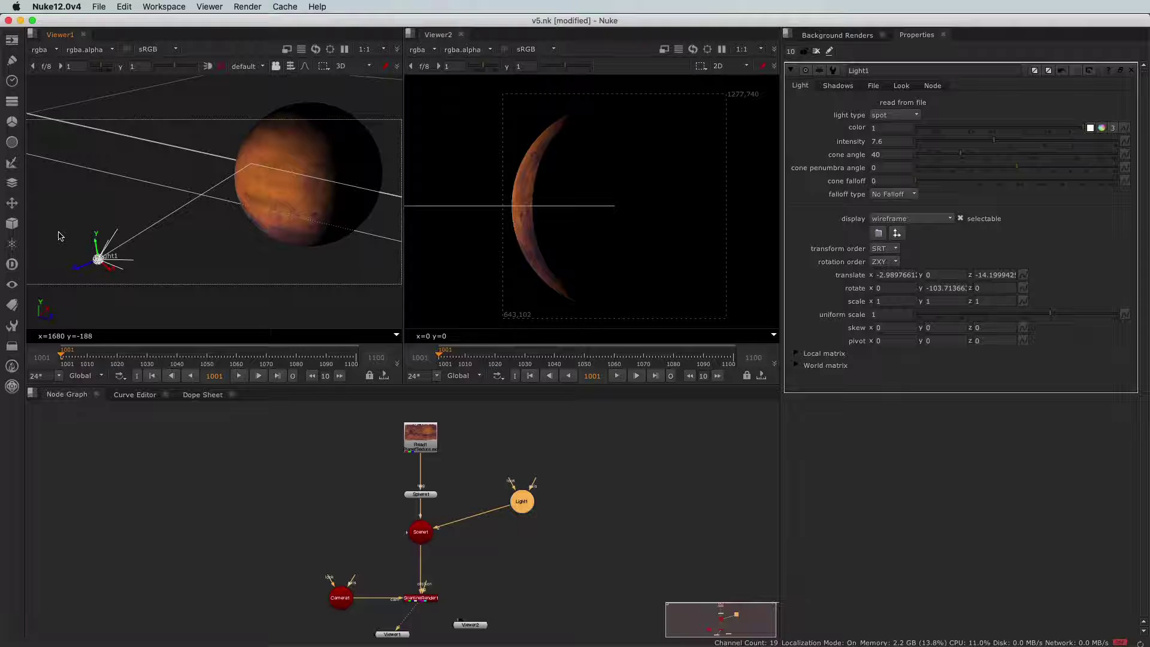
Look through Light1 in the 3D view and reposition it to about x -3.61, y 0.06, z -14.63, with a Y rotation of about -107.1.
click(244, 67)
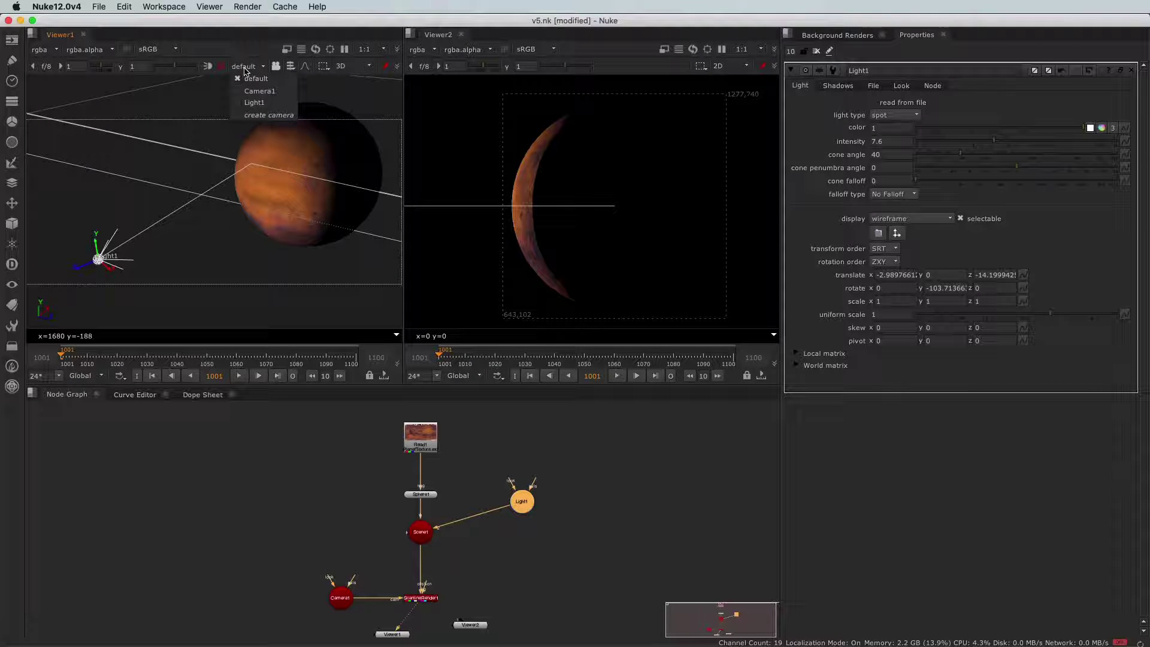
click(253, 103)
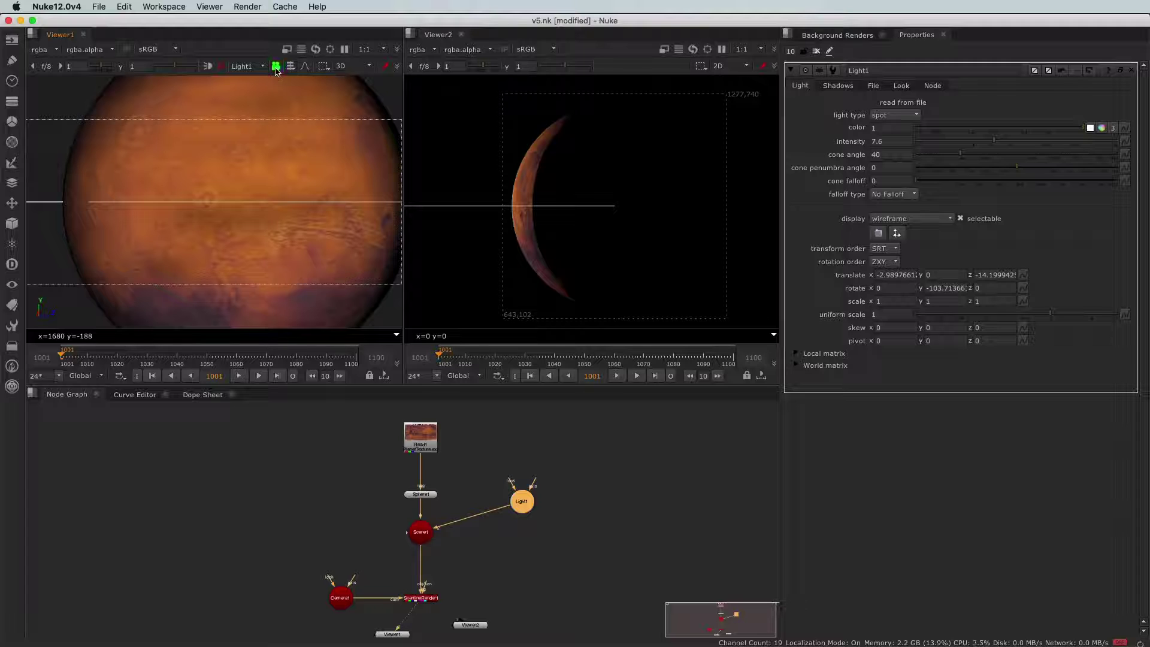
super+click(240, 209)
scroll(240, 208, down, 2)
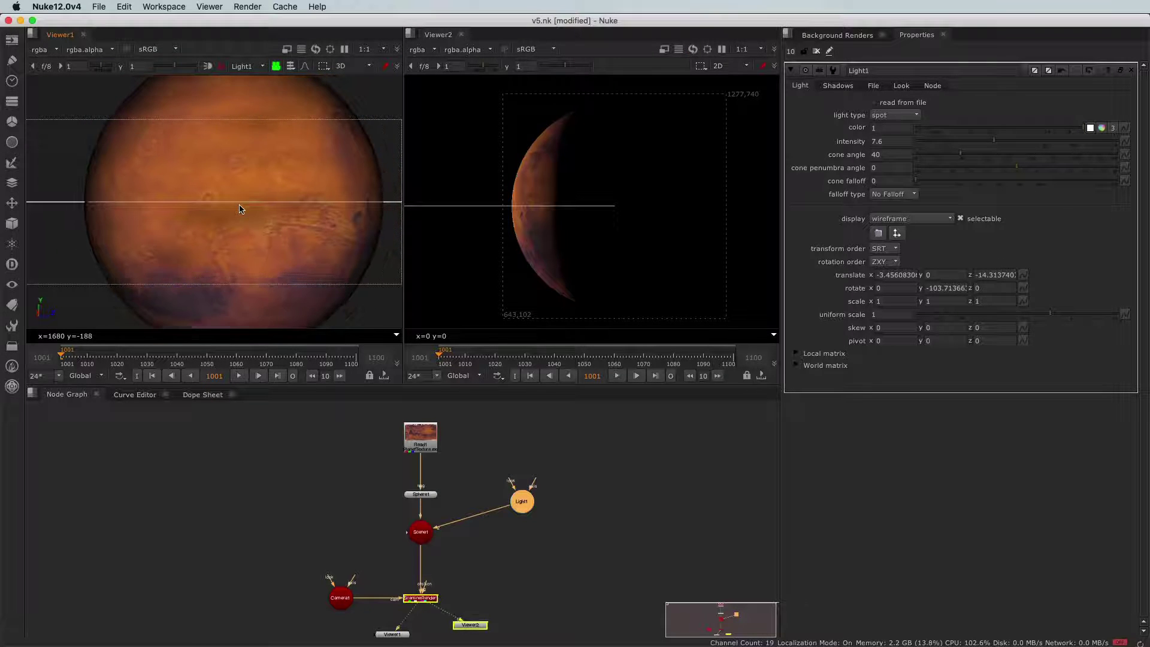
scroll(240, 209, up, 1)
scroll(240, 208, down, 4)
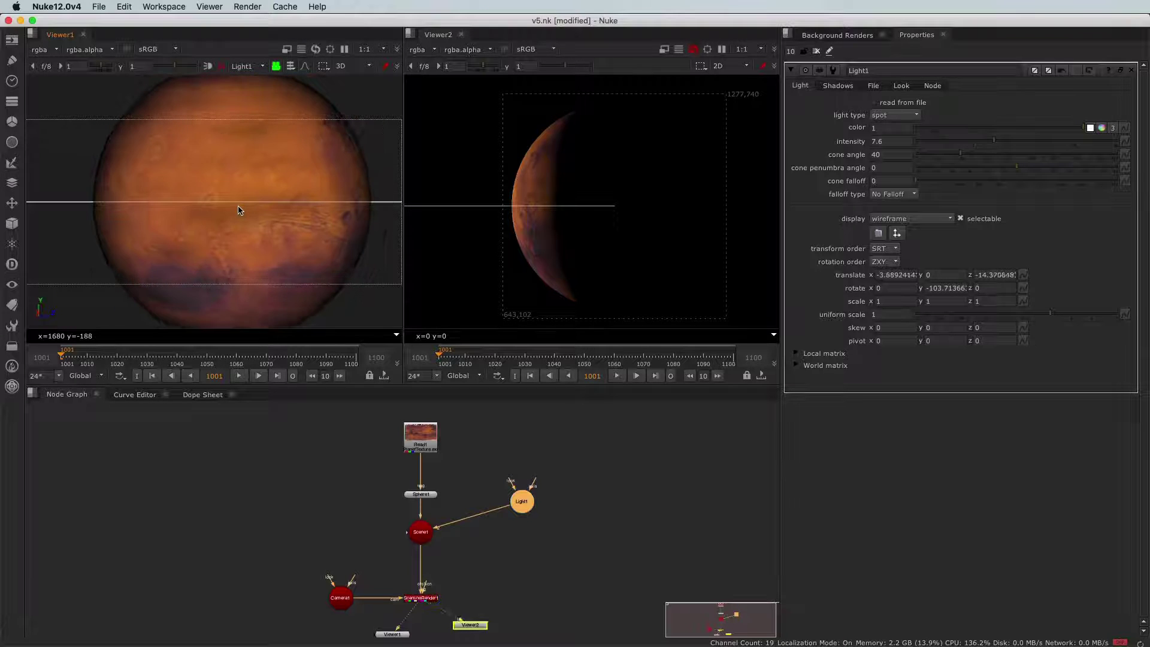
scroll(237, 208, up, 3)
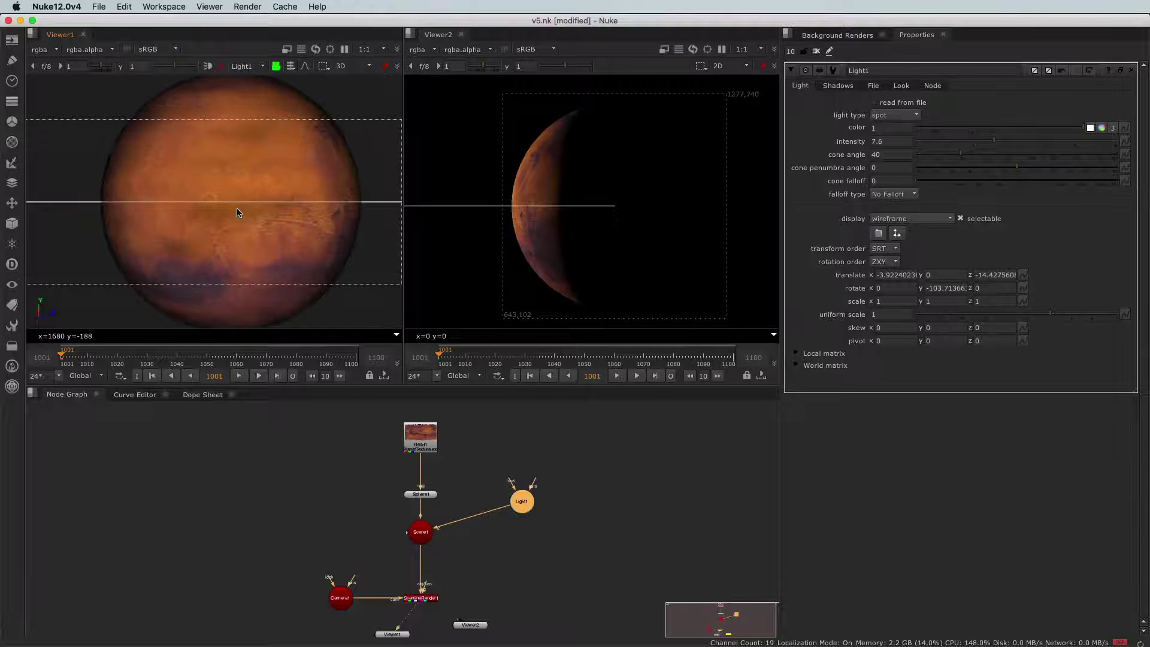
super+drag(234, 212, 348, 237)
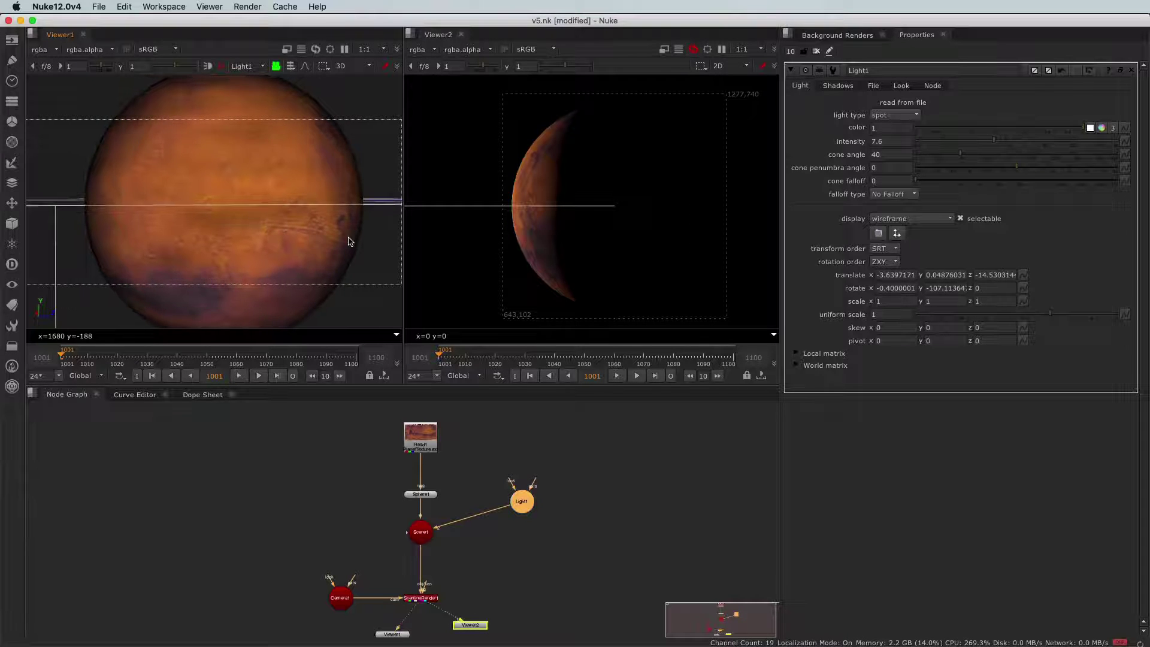
mouse_move(232, 234)
alt+mouse_down()
mouse_move(288, 241)
mouse_move(236, 219)
alt+mouse_up()
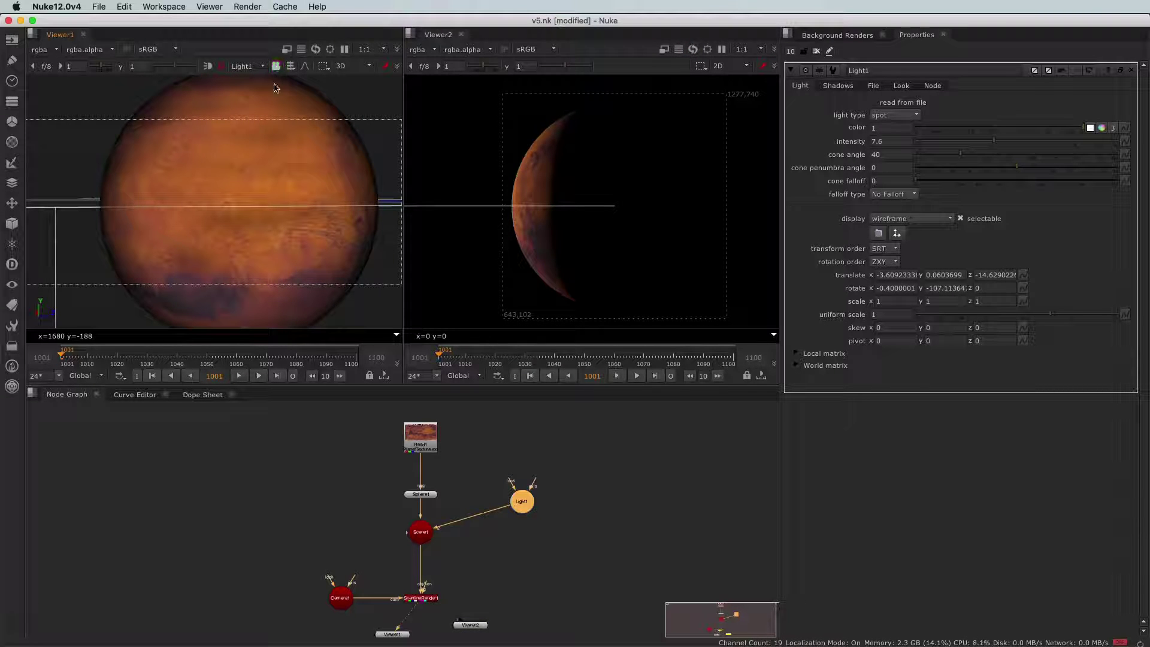
Widen Light1's cone angle to 116 and change its falloff type to Linear.
scroll(242, 312, down, 6)
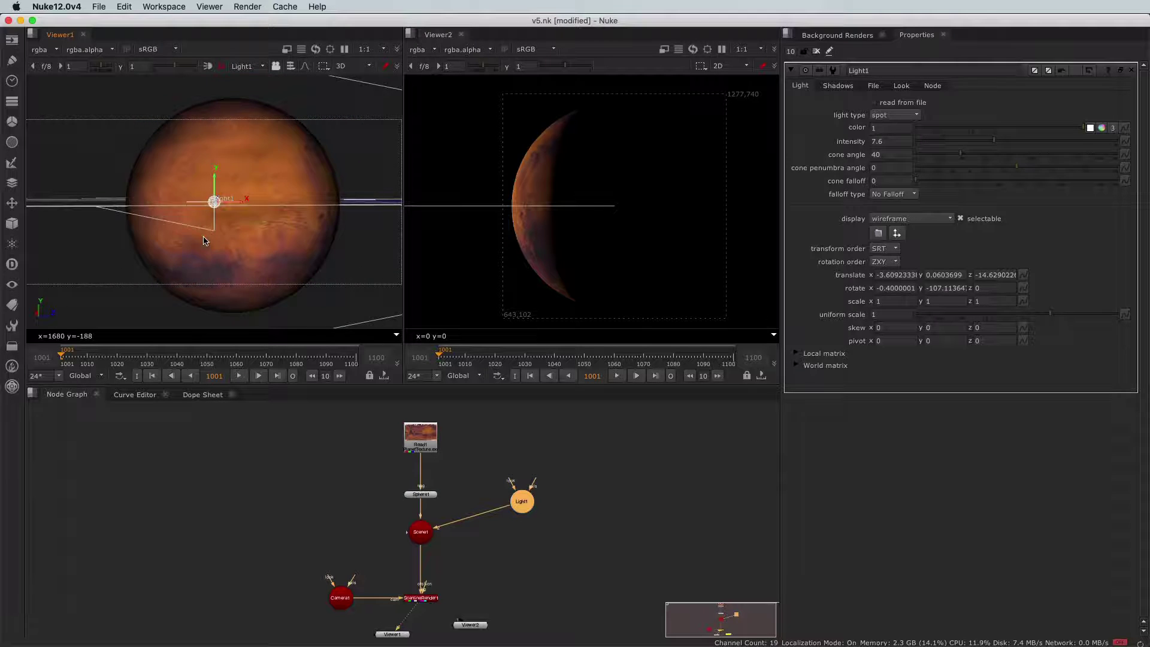
scroll(232, 255, down, 2)
super+drag(287, 200, 206, 232)
middle_drag(267, 216, 135, 219)
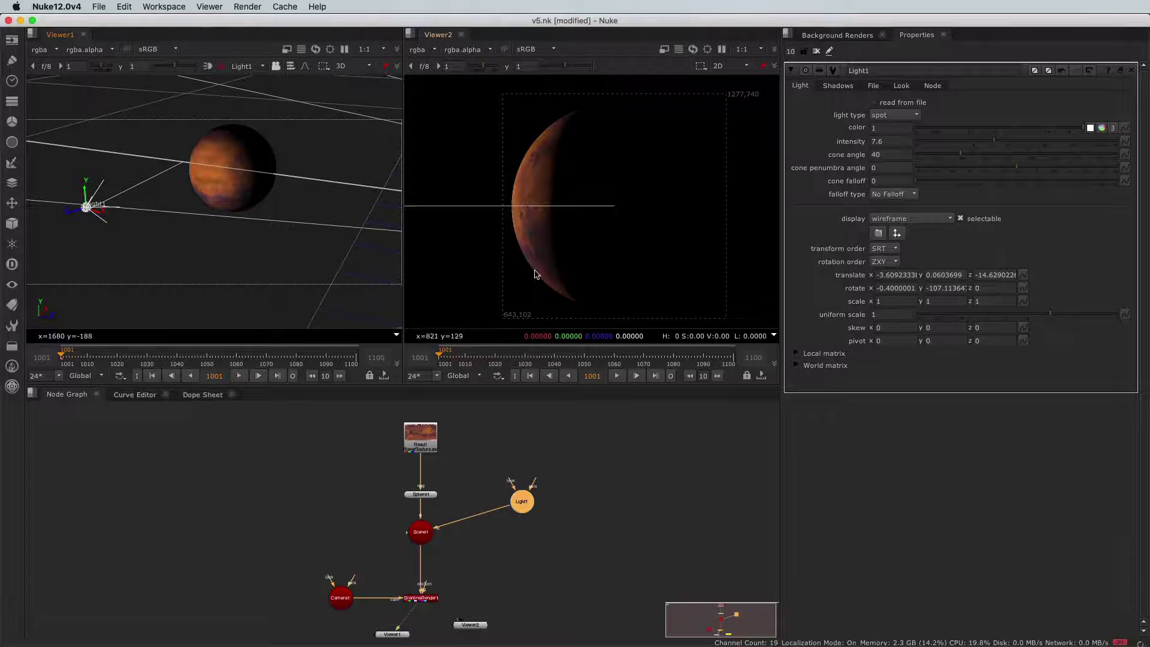
scroll(509, 180, up, 4)
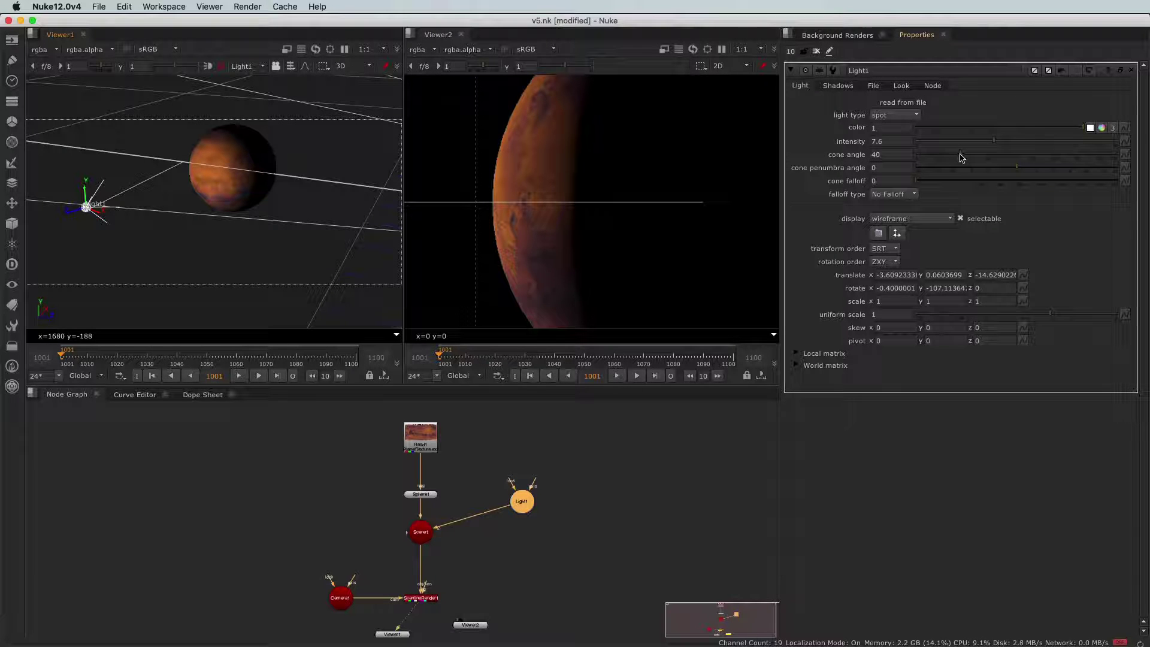
drag(959, 157, 981, 160)
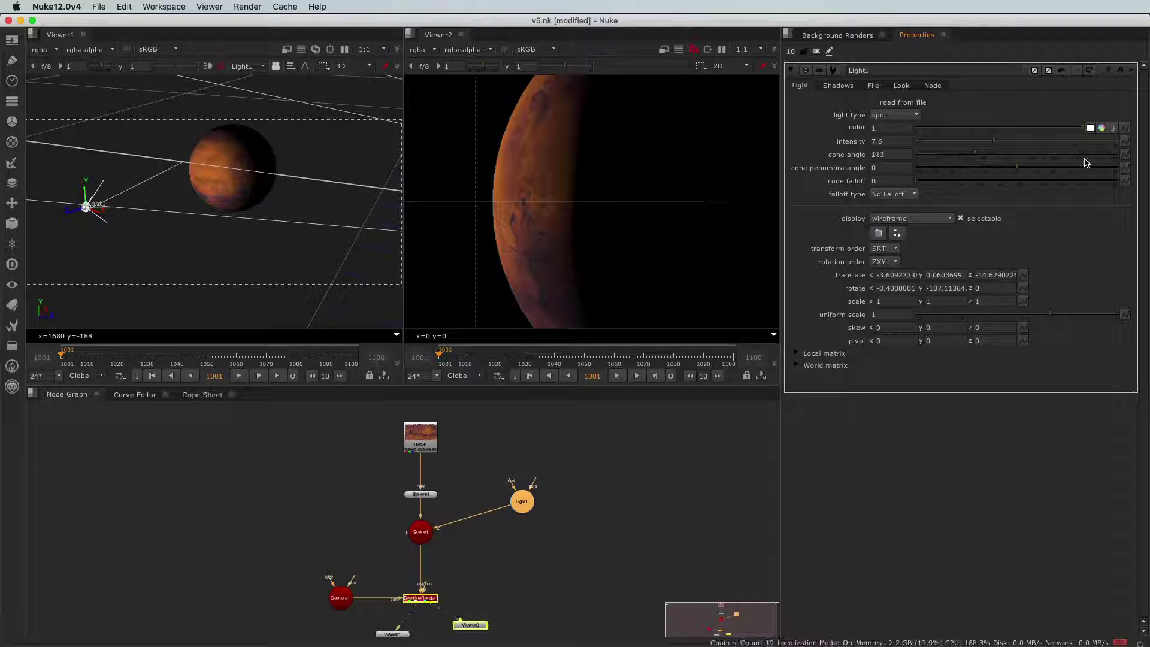
drag(1084, 160, 948, 164)
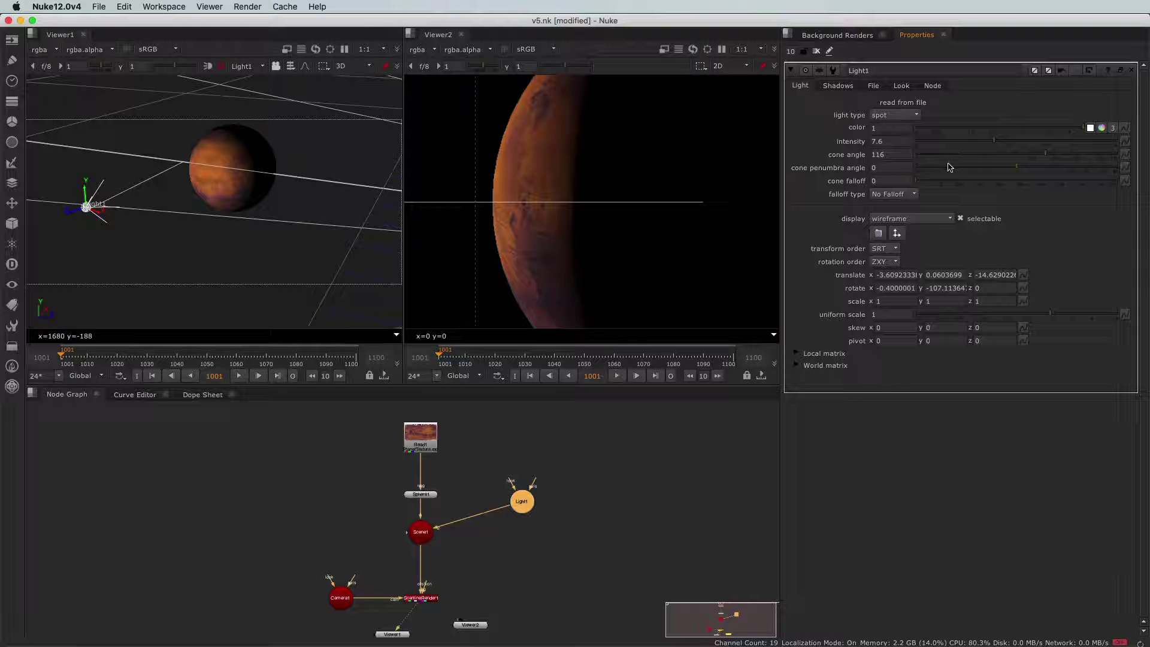
click(899, 194)
click(899, 206)
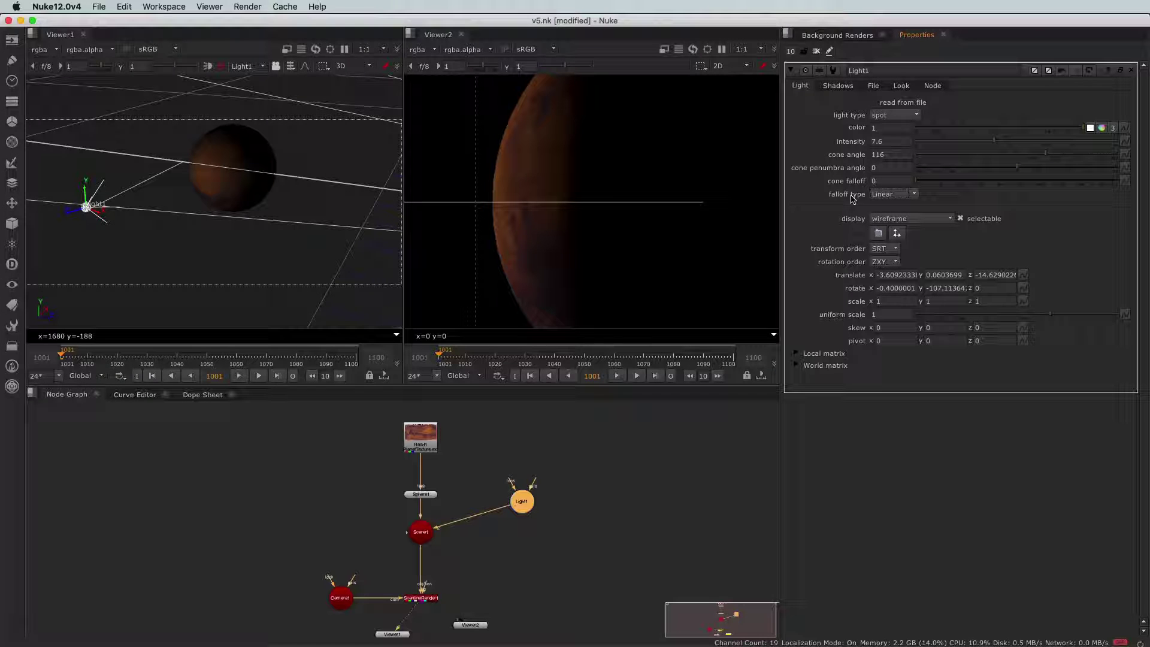
click(875, 197)
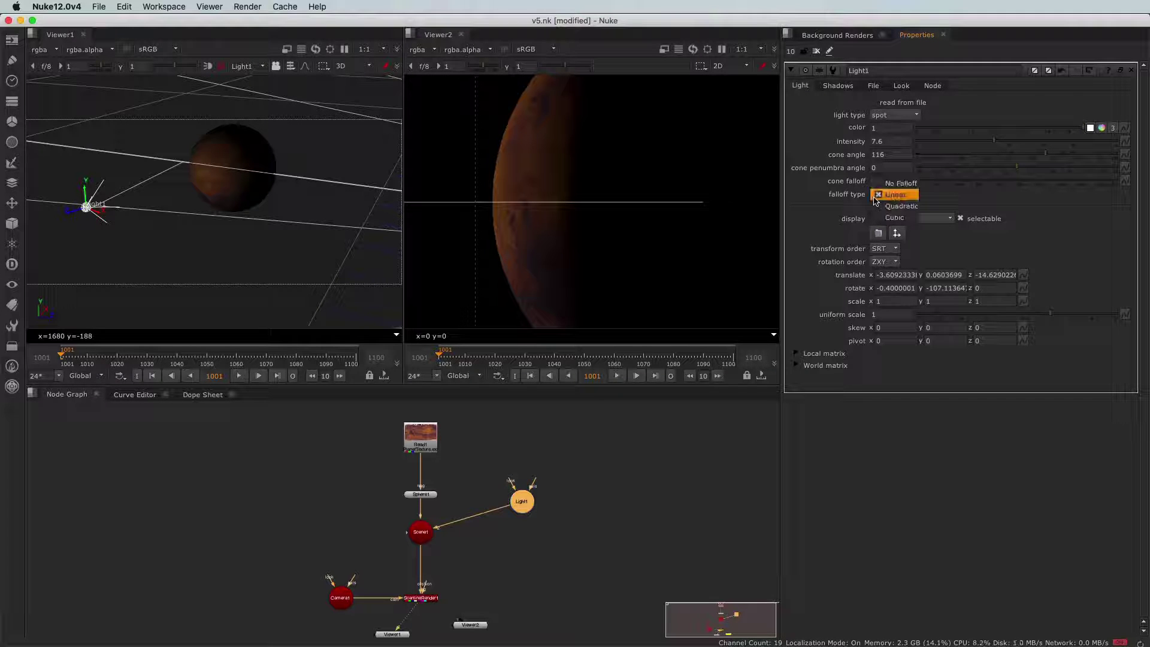
click(882, 192)
Reduce Light1's cone angle to 98, trying a negative cone penumbra angle and returning it to 0.
mouse_move(1046, 153)
mouse_down()
mouse_move(1060, 158)
mouse_move(940, 160)
mouse_move(1032, 166)
mouse_up()
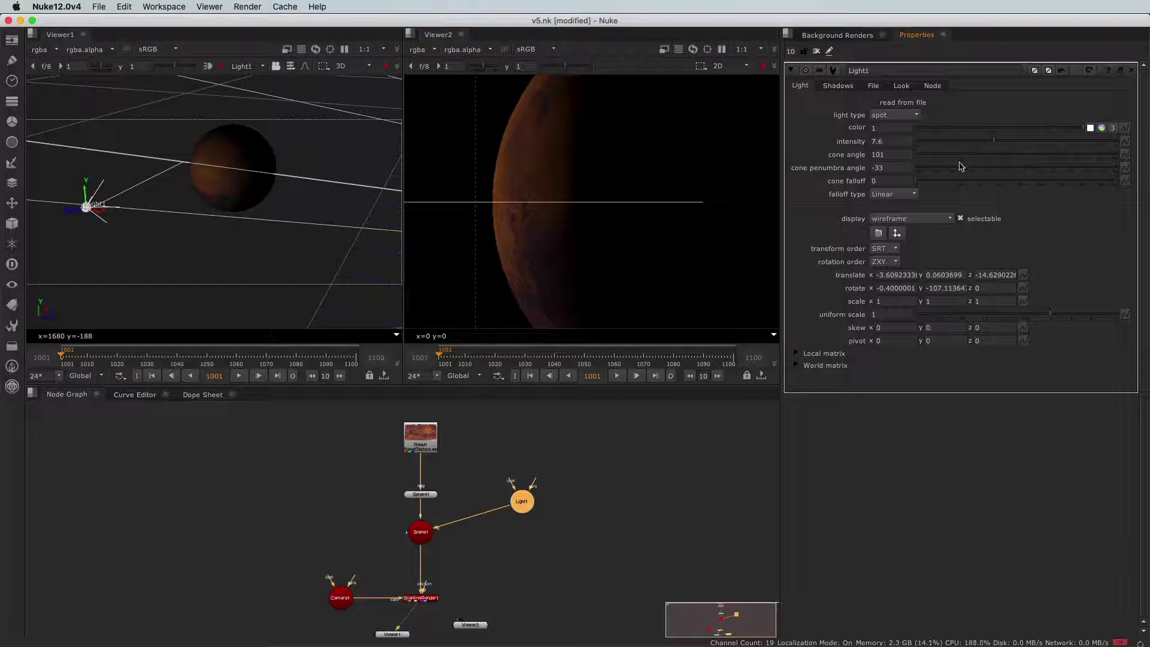
mouse_move(960, 163)
mouse_down()
mouse_move(997, 167)
mouse_move(933, 177)
mouse_move(959, 178)
mouse_up()
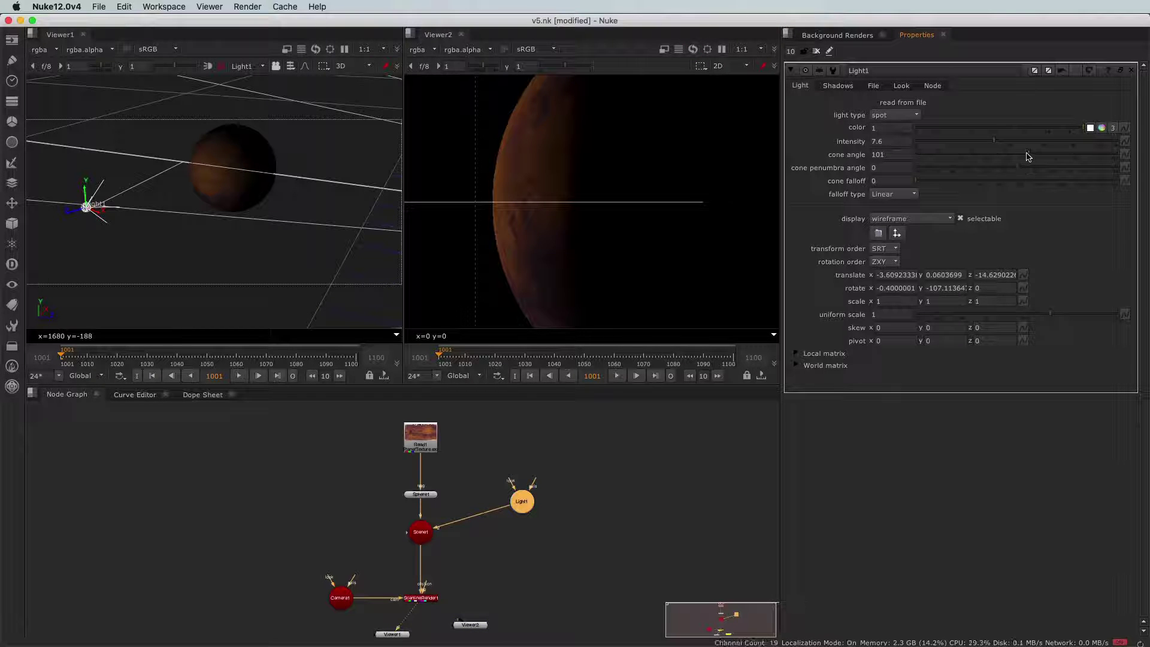
click(1026, 154)
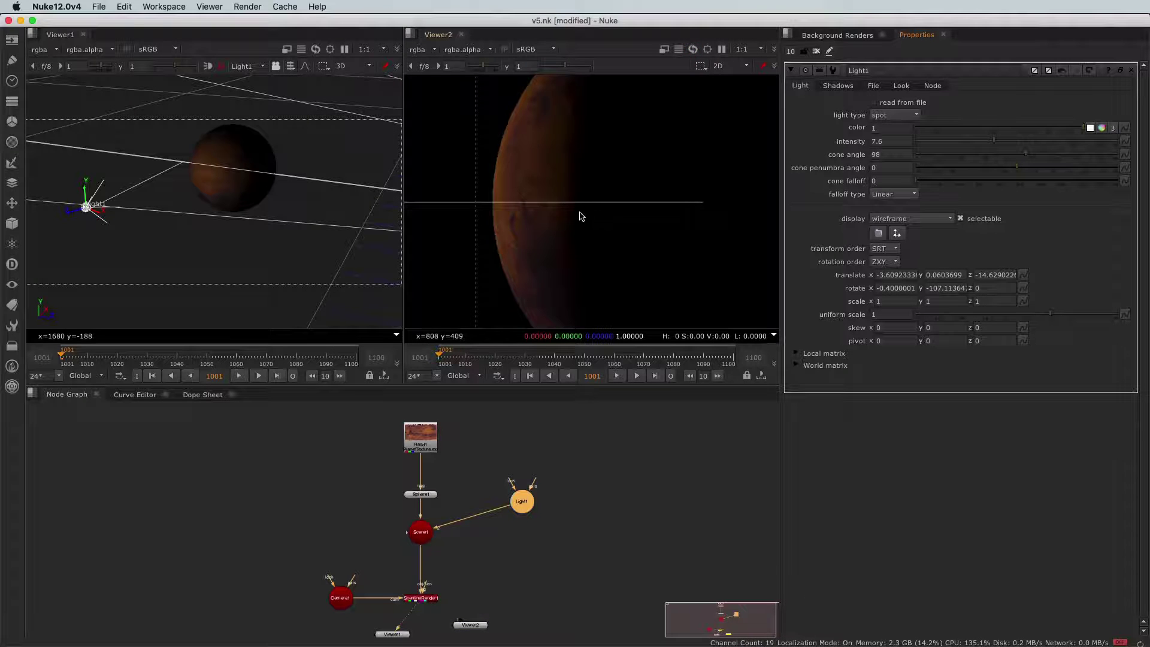
Lower Light1's intensity to 5 and move the light closer to the planet, to about x -3.39, z -14.53.
scroll(542, 201, up, 1)
scroll(517, 201, down, 4)
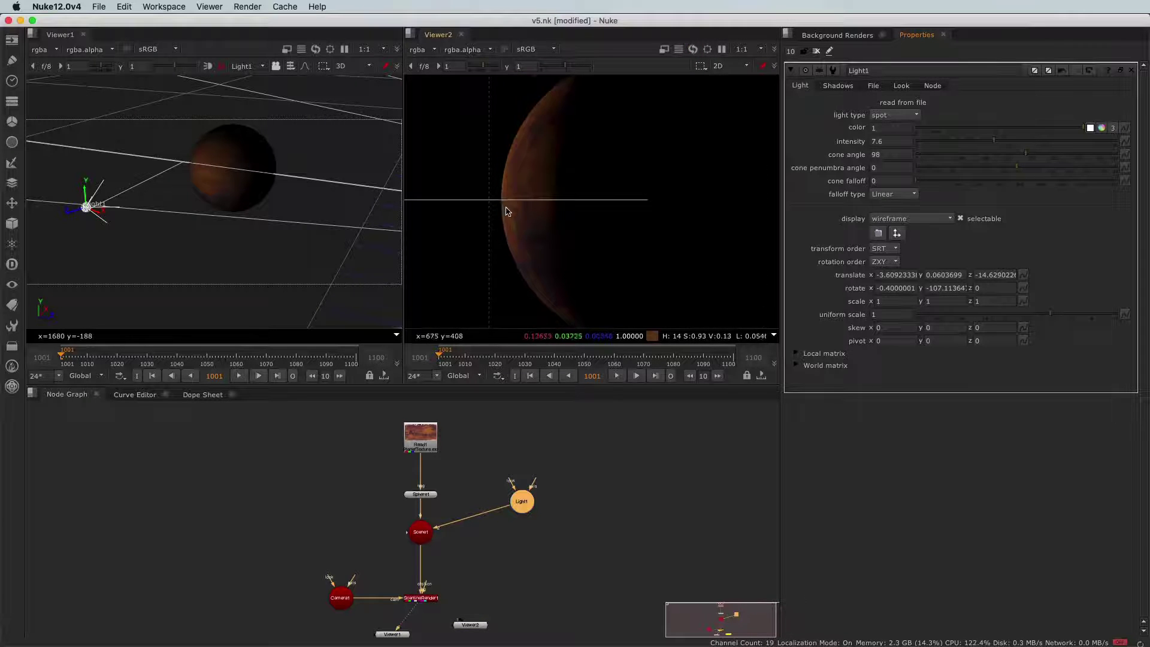
scroll(543, 200, up, 3)
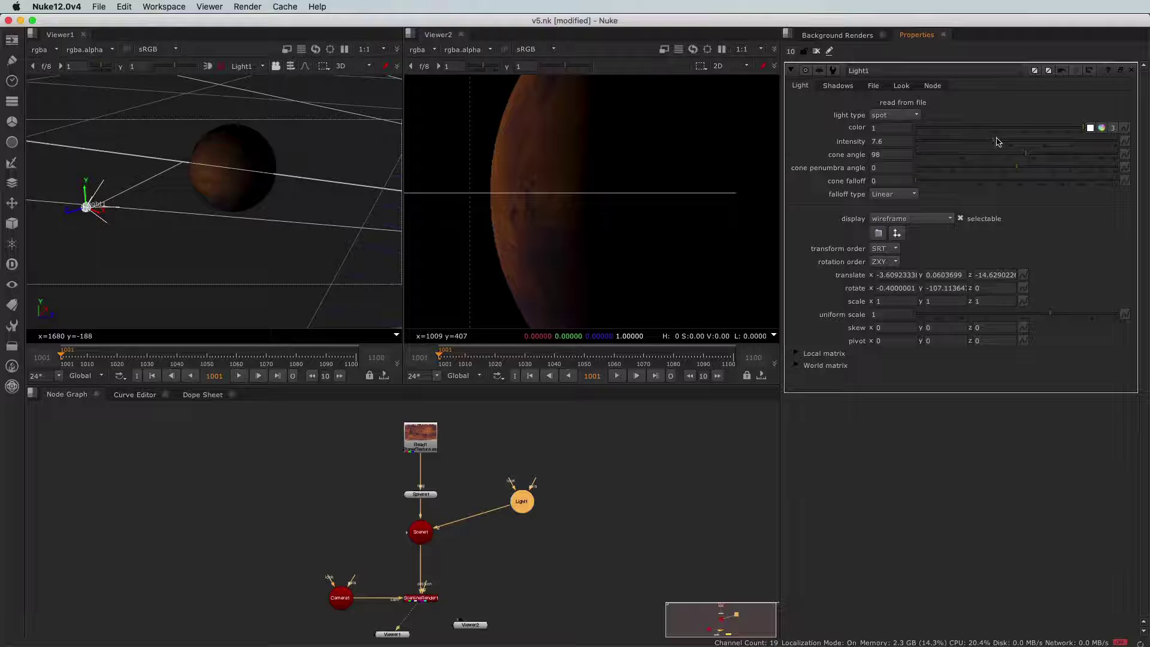
mouse_move(997, 142)
mouse_down()
mouse_move(1014, 146)
mouse_move(980, 144)
mouse_up()
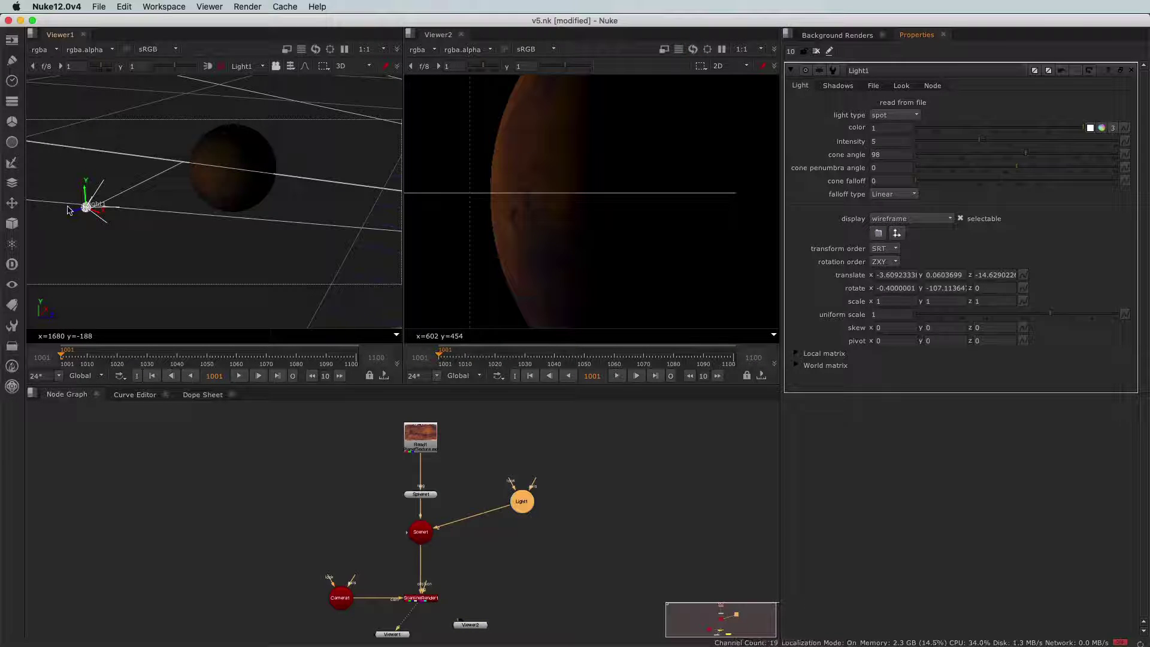
drag(70, 210, 101, 205)
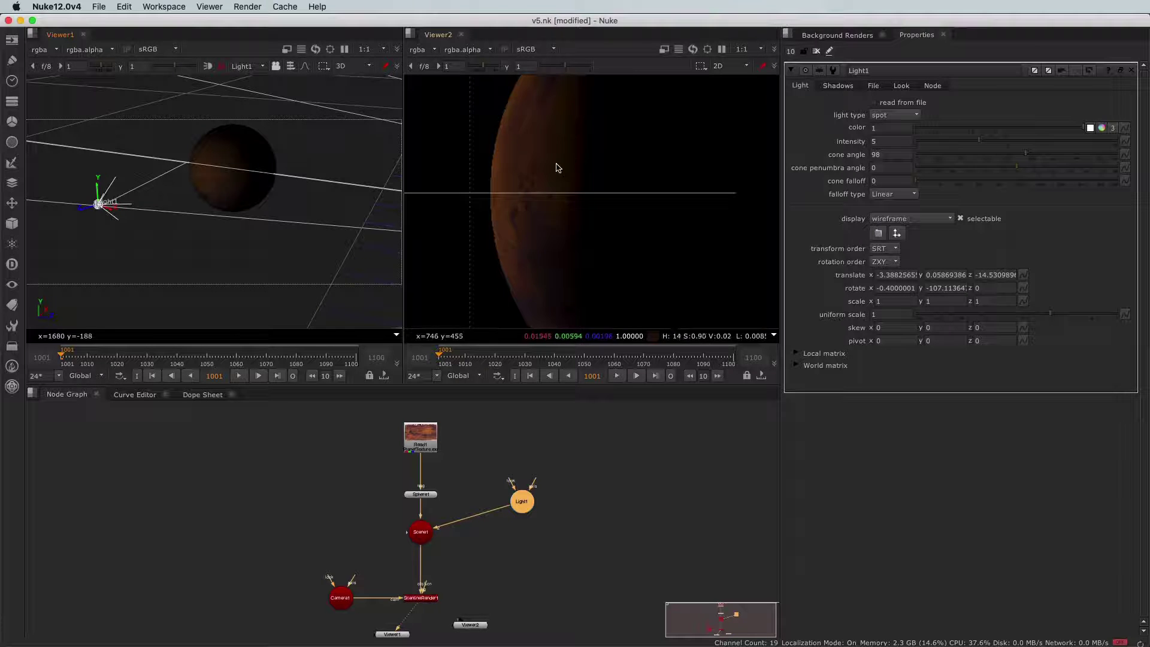
Fine-tune Light1's intensity to 4.7 and check the planet's crescent in both viewers.
key(f)
scroll(547, 217, up, 5)
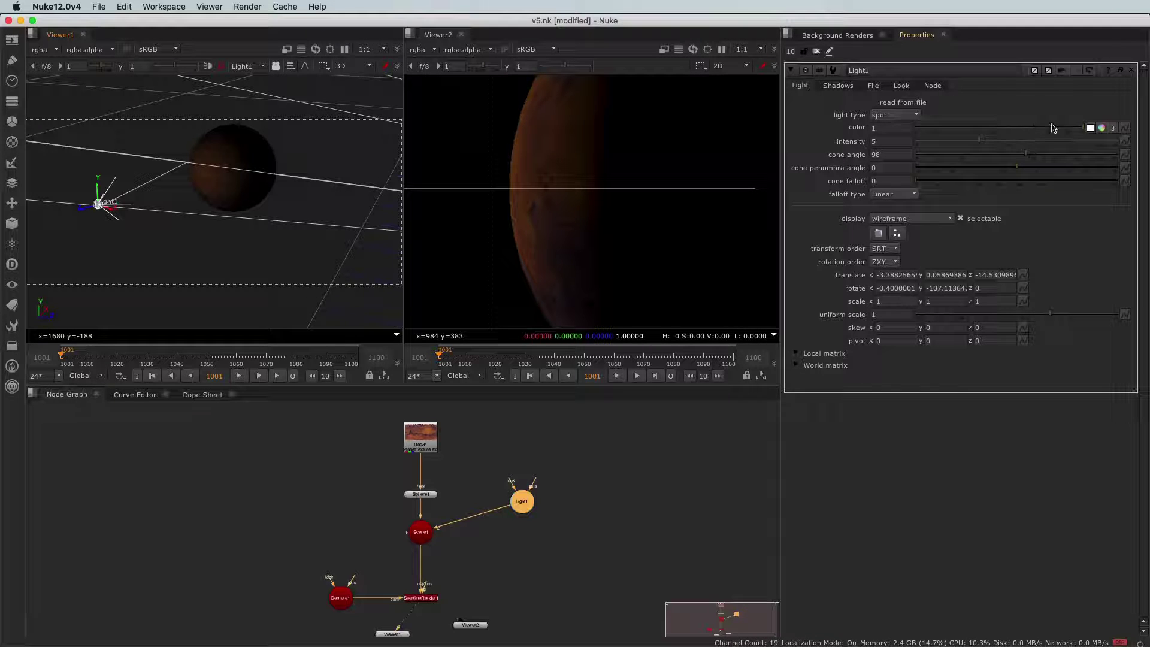
mouse_move(1081, 127)
mouse_down()
mouse_move(1018, 128)
mouse_move(1092, 132)
mouse_move(958, 127)
mouse_move(1083, 135)
mouse_up()
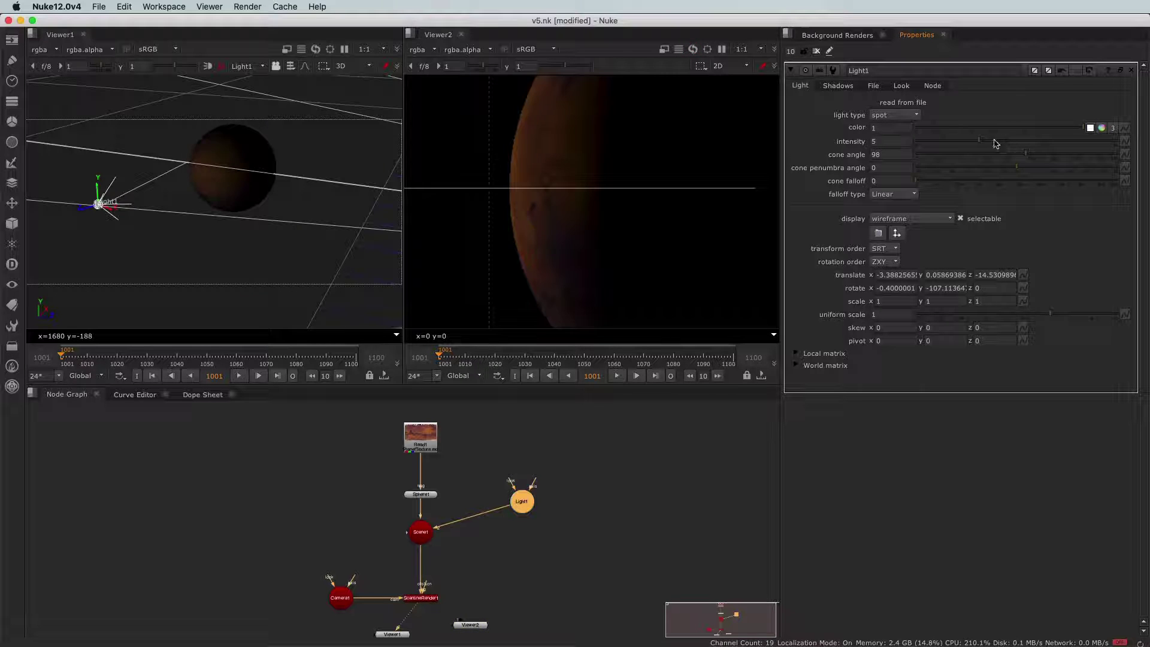
drag(993, 140, 951, 164)
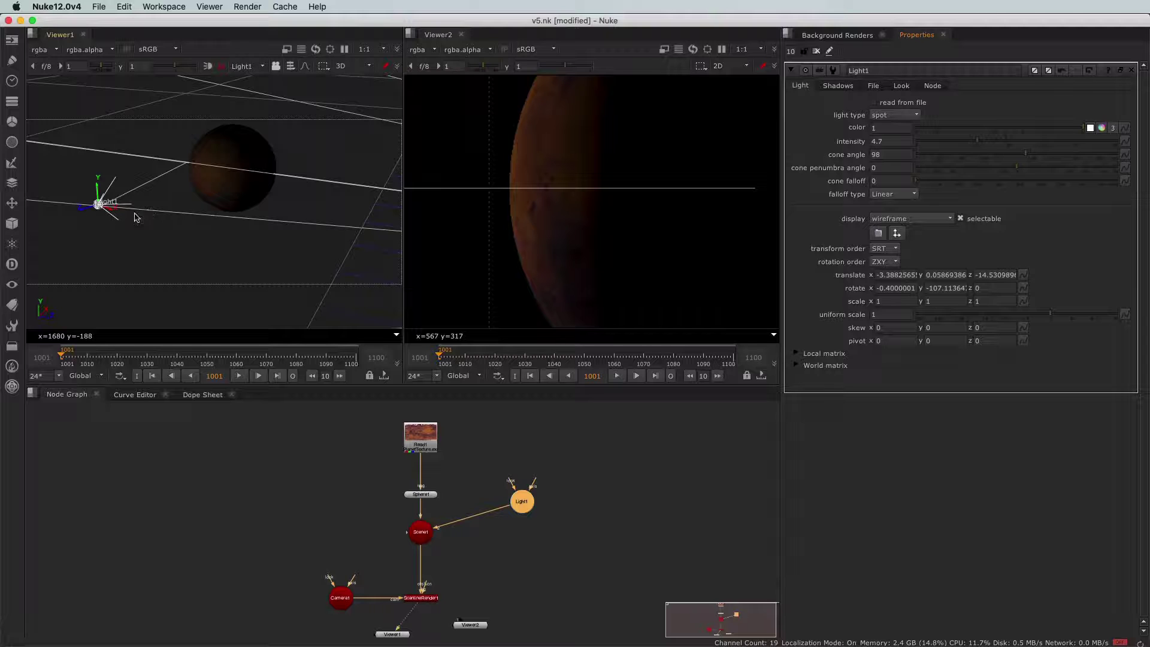
mouse_move(181, 211)
super+mouse_down()
mouse_move(249, 205)
mouse_move(185, 216)
super+mouse_up()
scroll(512, 239, down, 5)
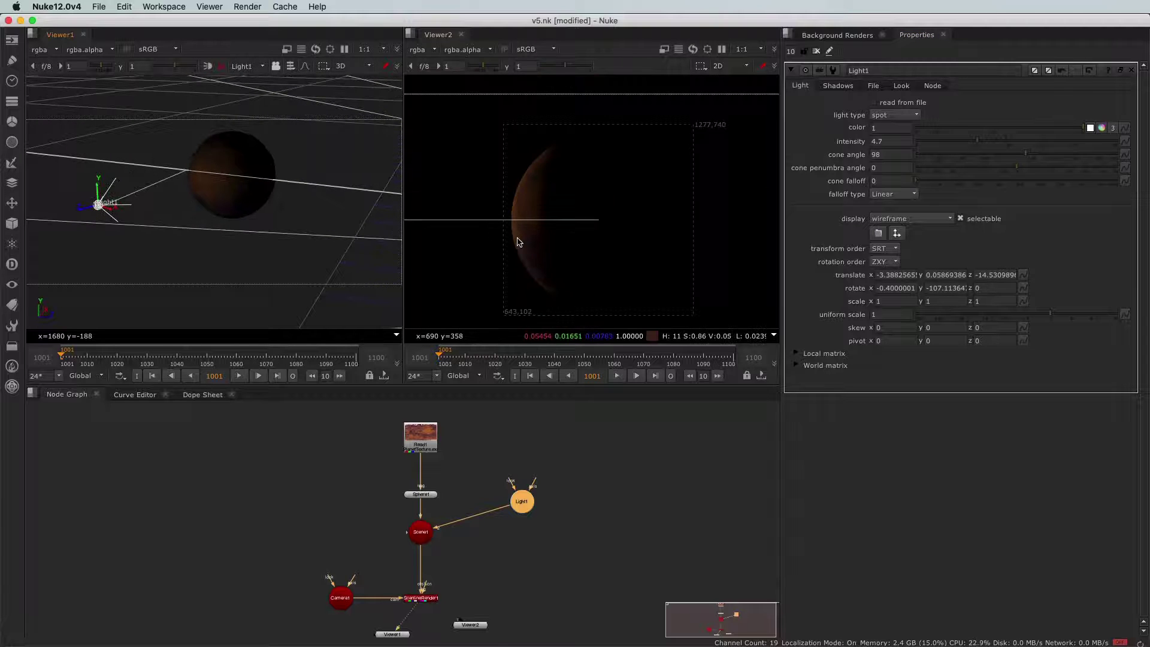
scroll(519, 242, up, 1)
Rename the Light1 node to keyLight.
scroll(496, 511, up, 5)
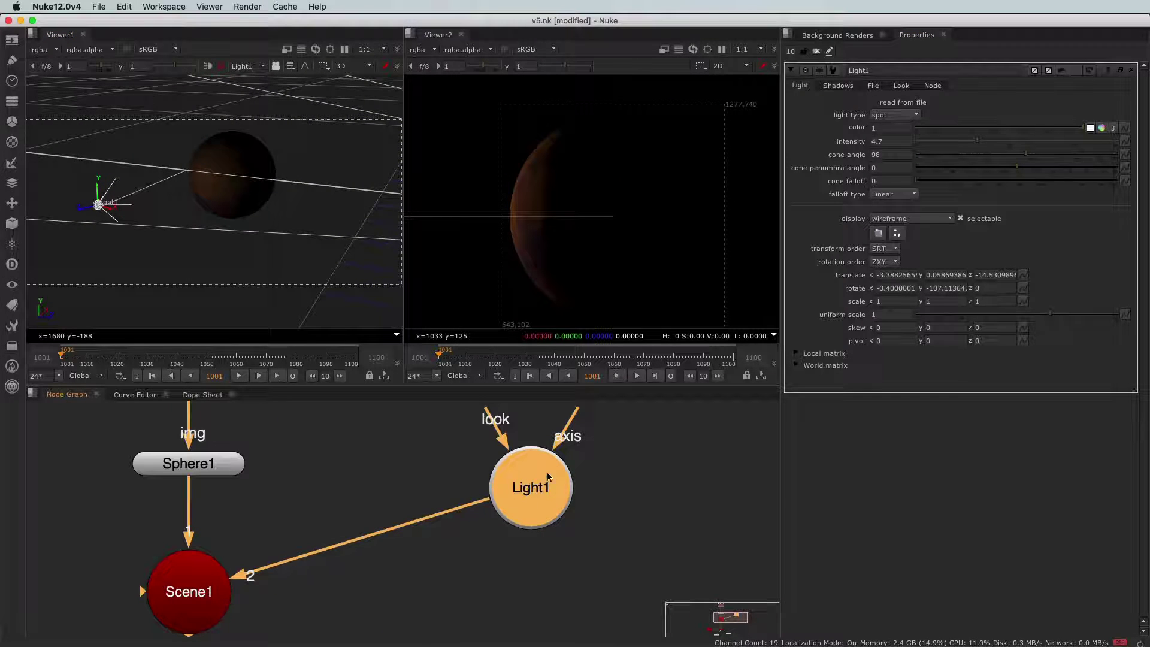
click(883, 70)
double_click(856, 70)
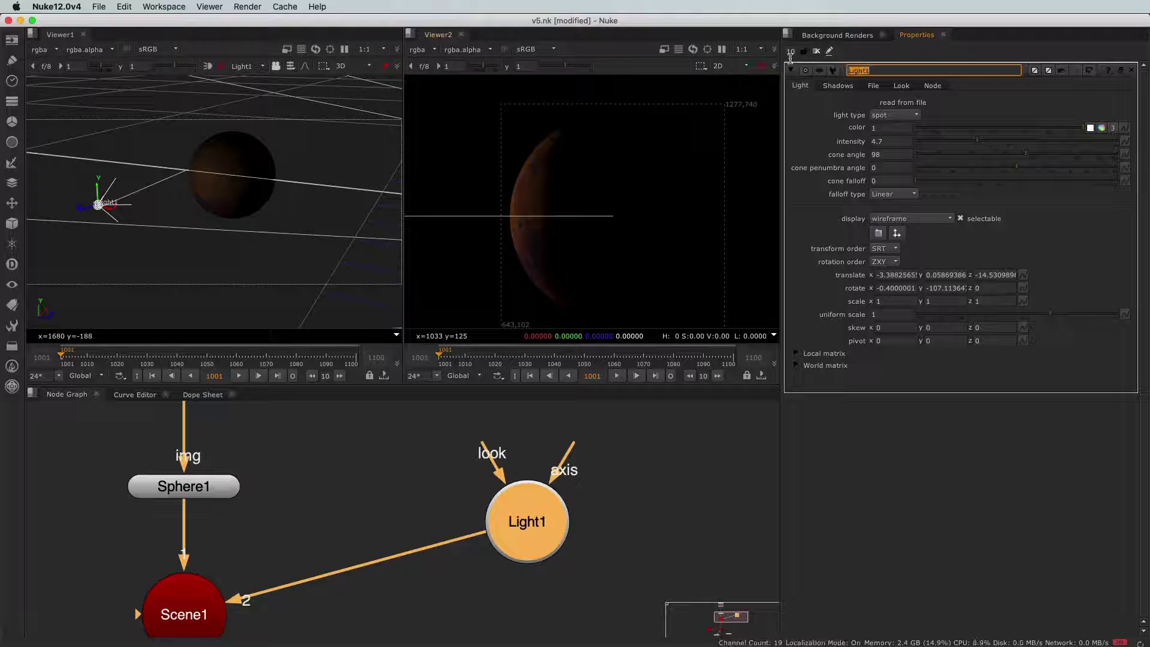
text(key)
key(Return)
click(409, 513)
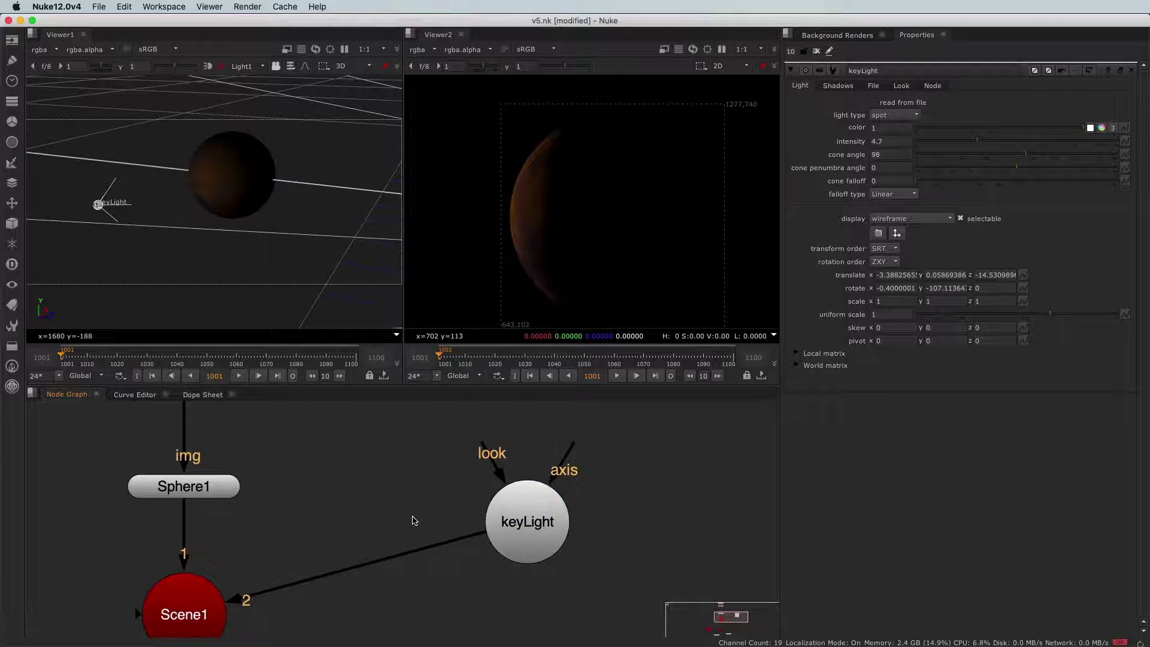
scroll(411, 516, down, 3)
middle_drag(406, 571, 436, 529)
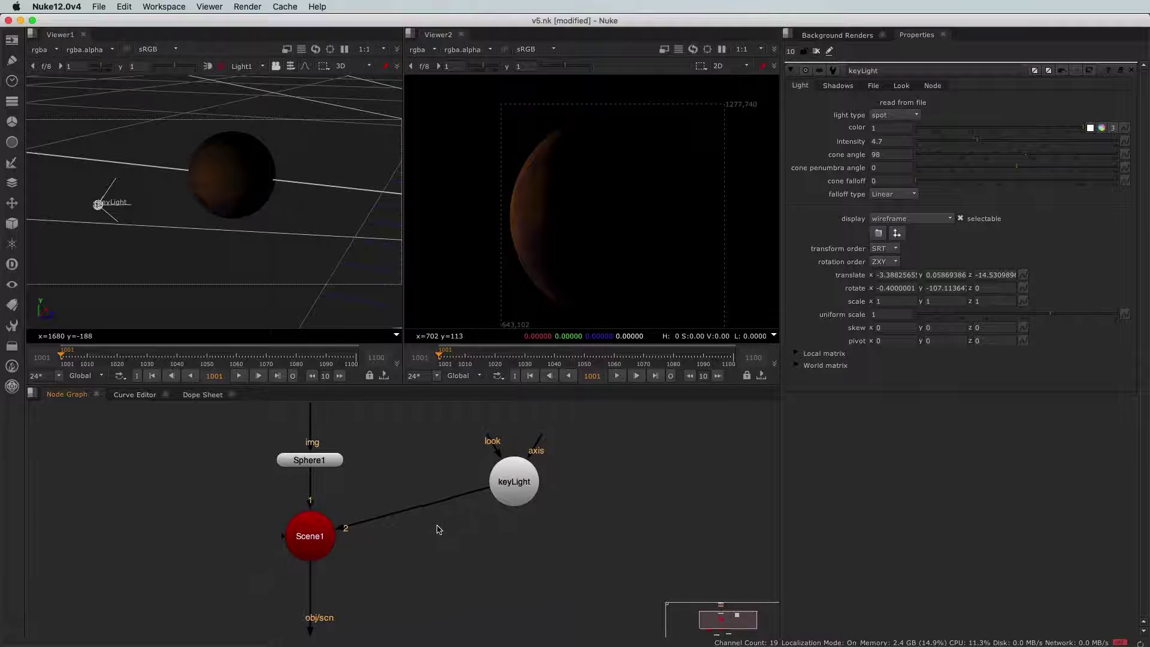
Add a new Light node below keyLight in the node graph and connect it to Scene1.
click(512, 493)
click(506, 554)
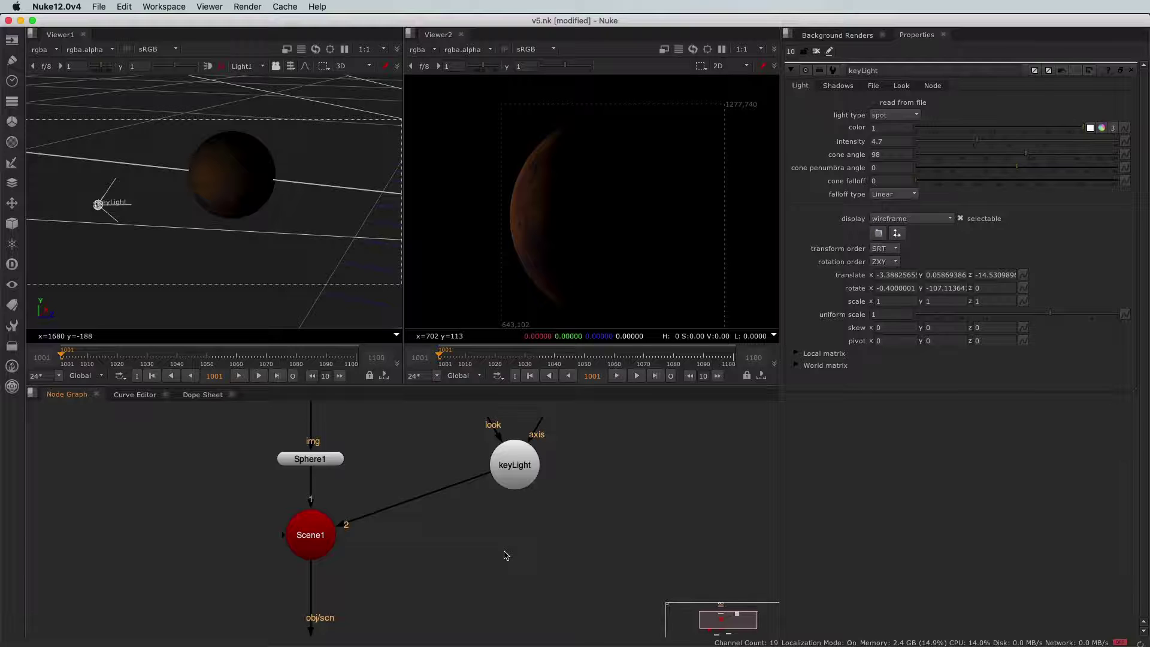
key(Tab)
text(light)
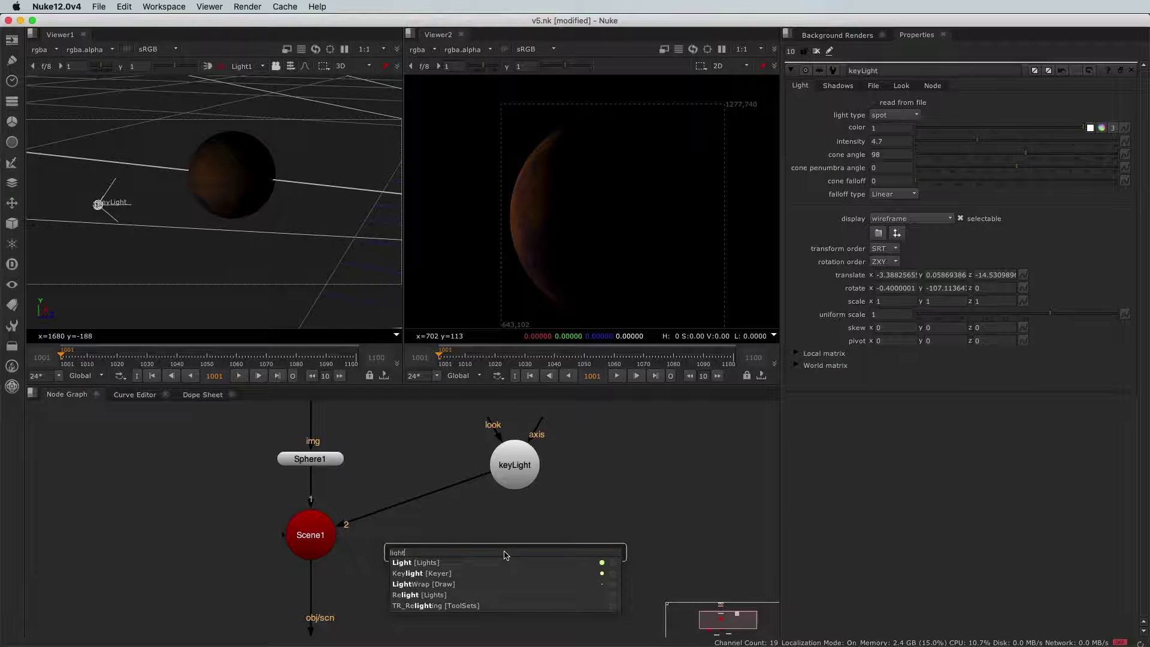
key(Return)
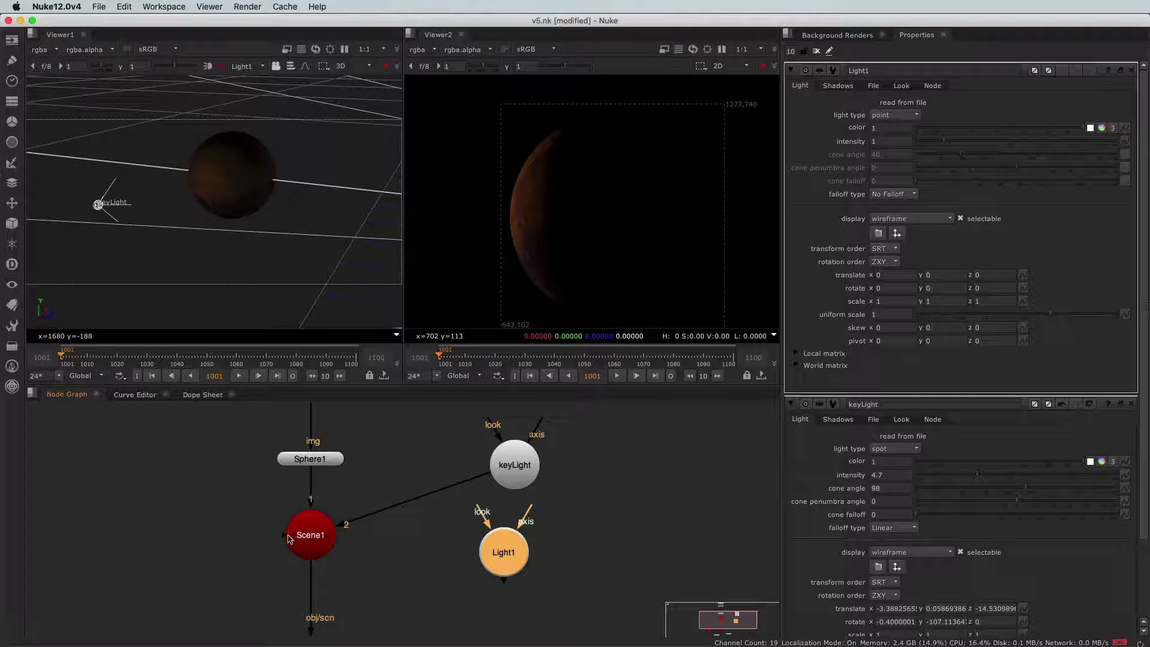
drag(285, 536, 529, 566)
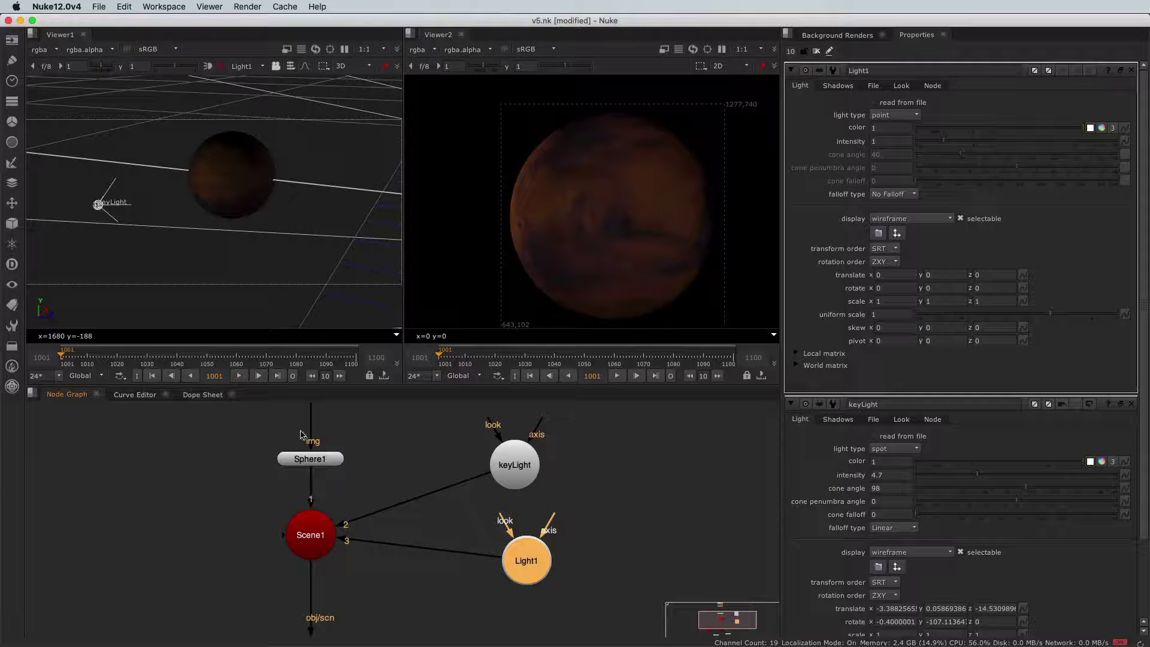
Move the new point light along its Z axis towards the planet, to about z -7.92.
scroll(212, 241, down, 9)
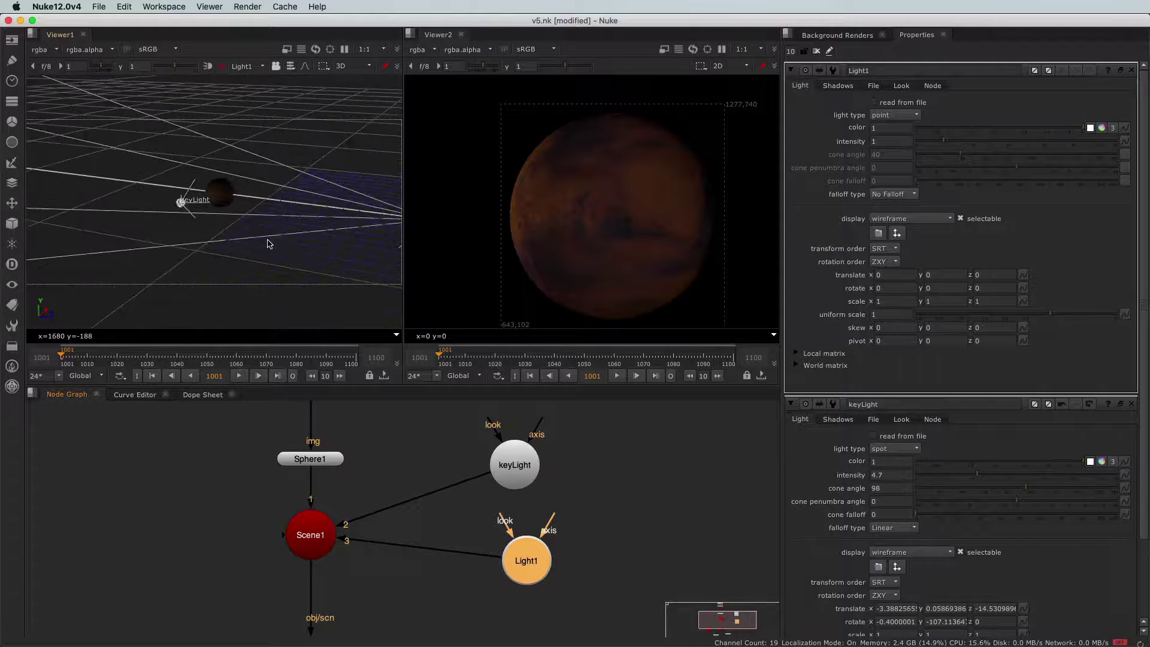
middle_drag(269, 241, 148, 235)
scroll(319, 219, up, 3)
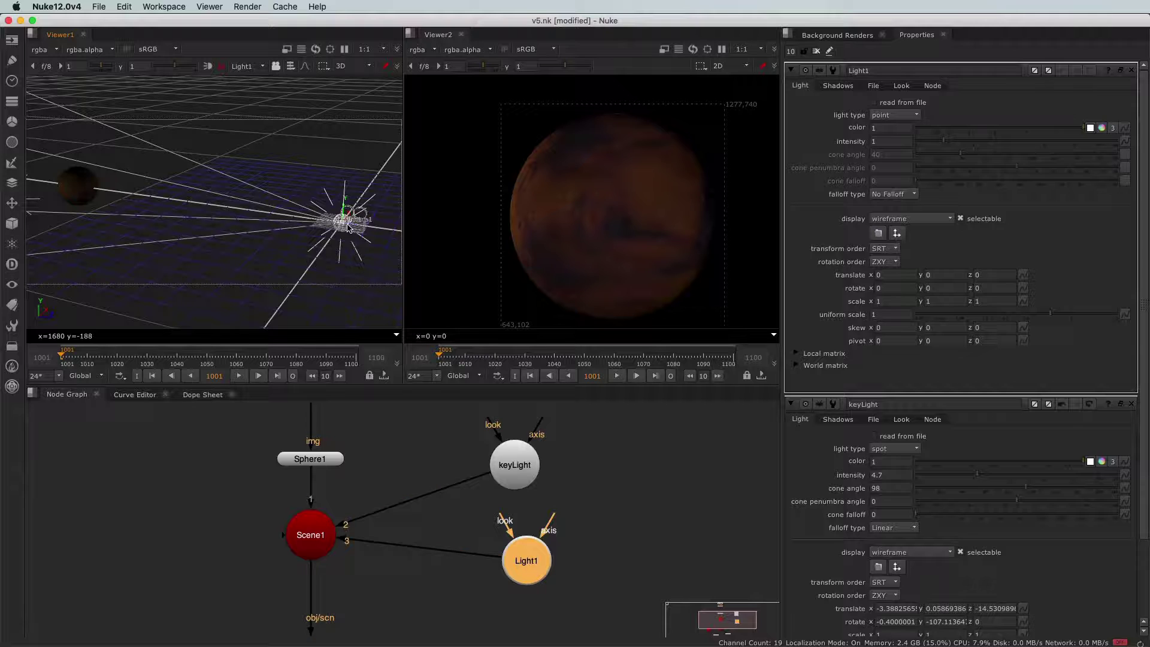
drag(349, 228, 73, 279)
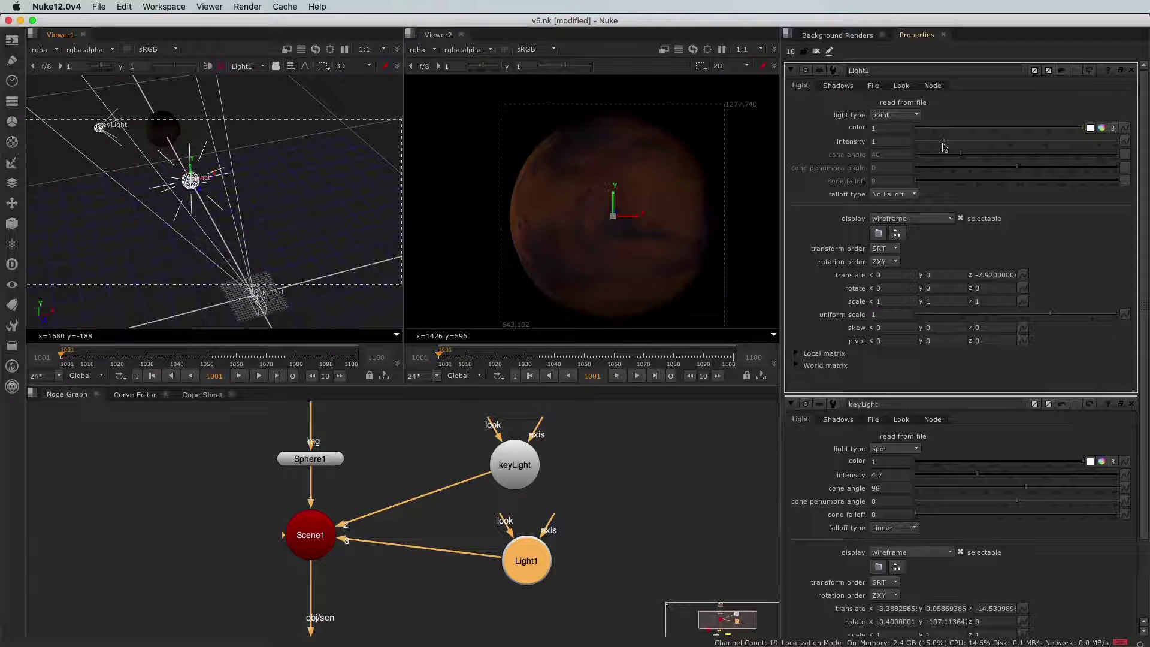
Lower the point light's intensity to 0.2 and check the planet's dark side in the 2D viewer.
drag(944, 146, 927, 150)
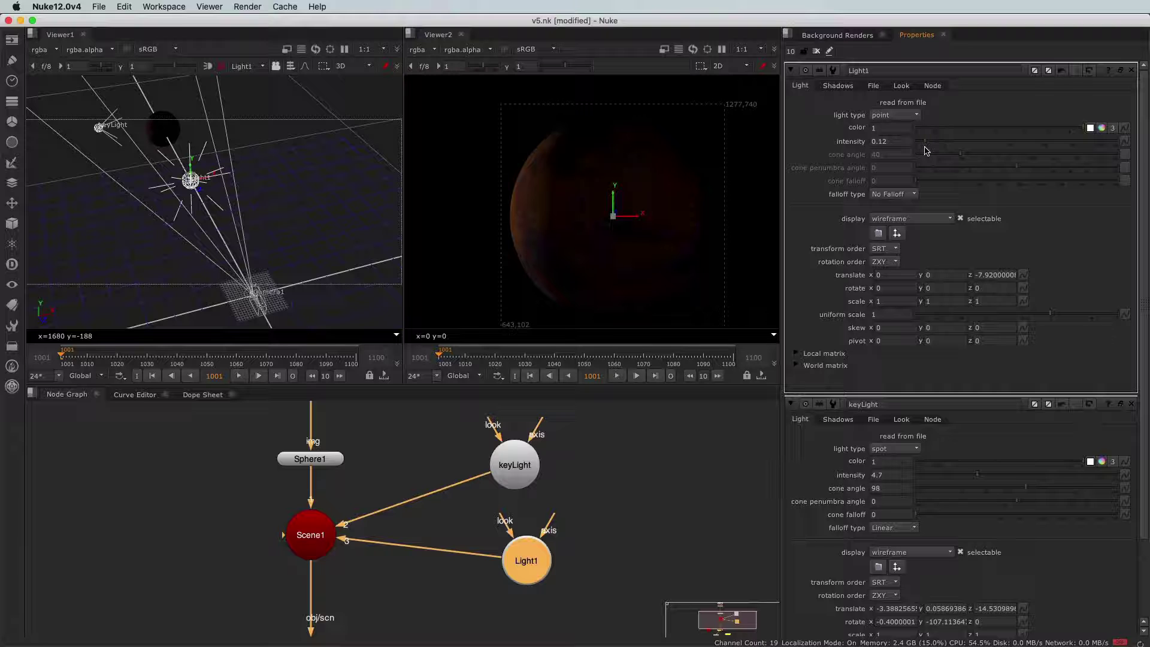
scroll(586, 181, up, 1)
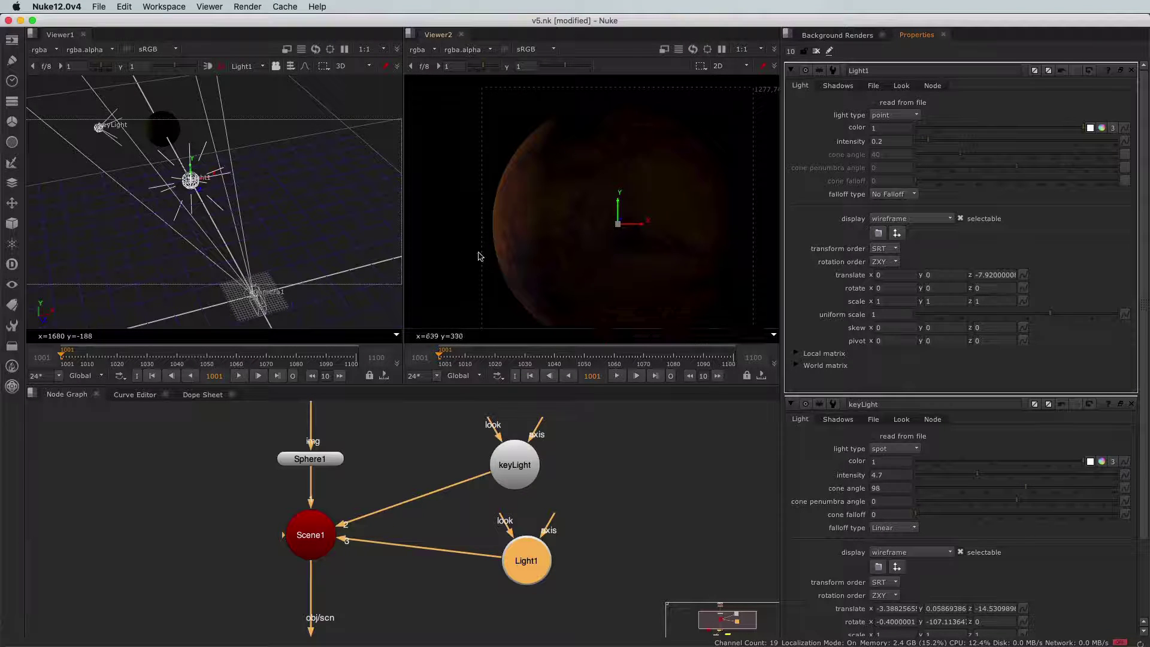
middle_drag(521, 217, 550, 199)
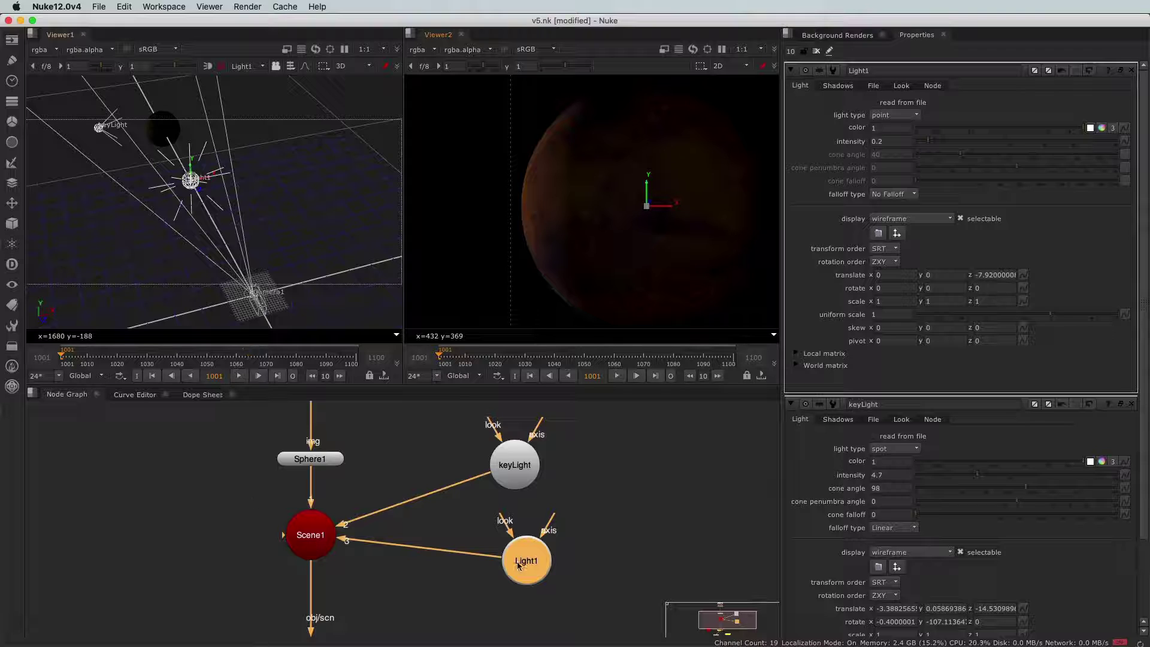
Rename the new point light node to FillLight and shift the keyLight node slightly in the graph.
drag(519, 564, 520, 565)
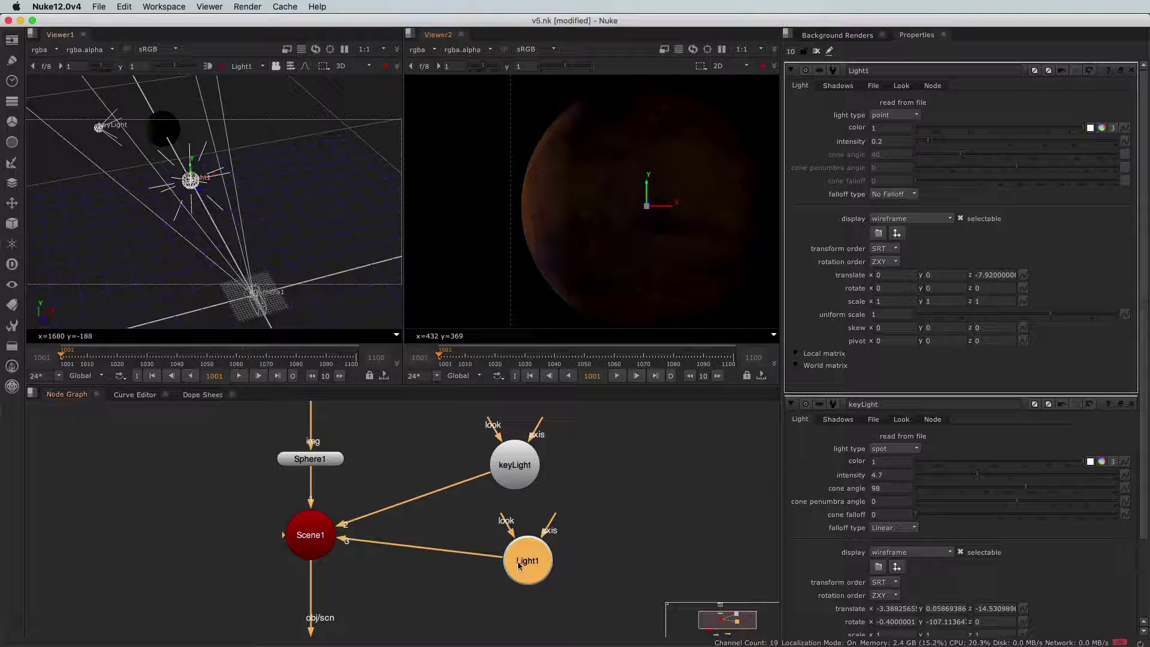
double_click(875, 71)
text(Fill)
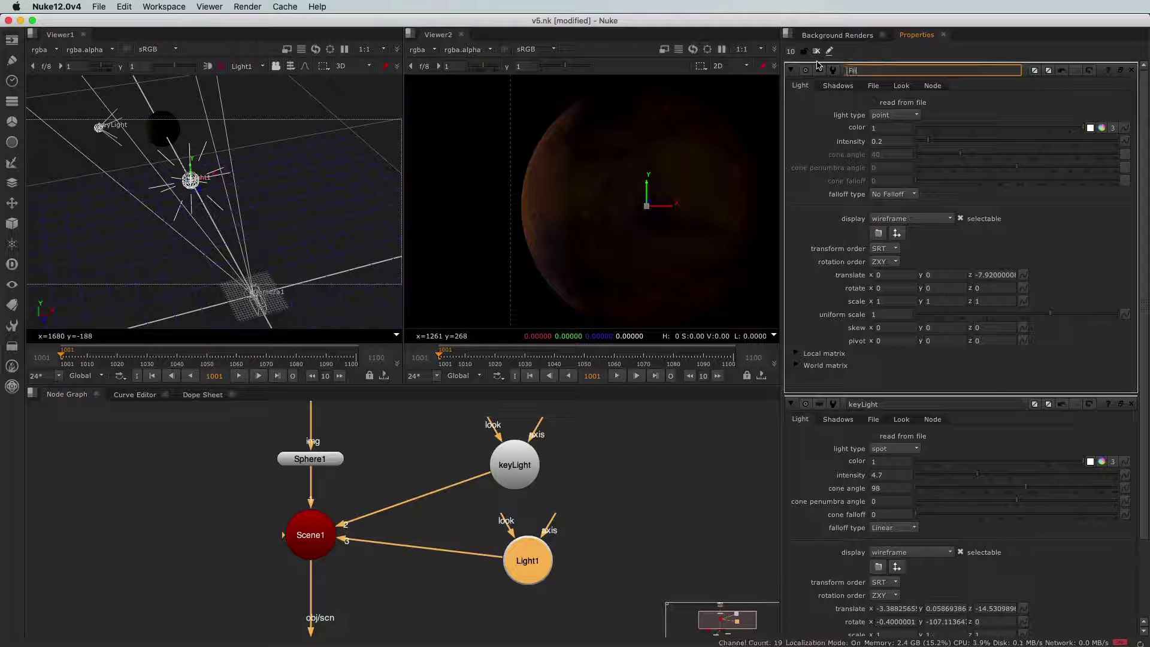
text(Light)
key(Return)
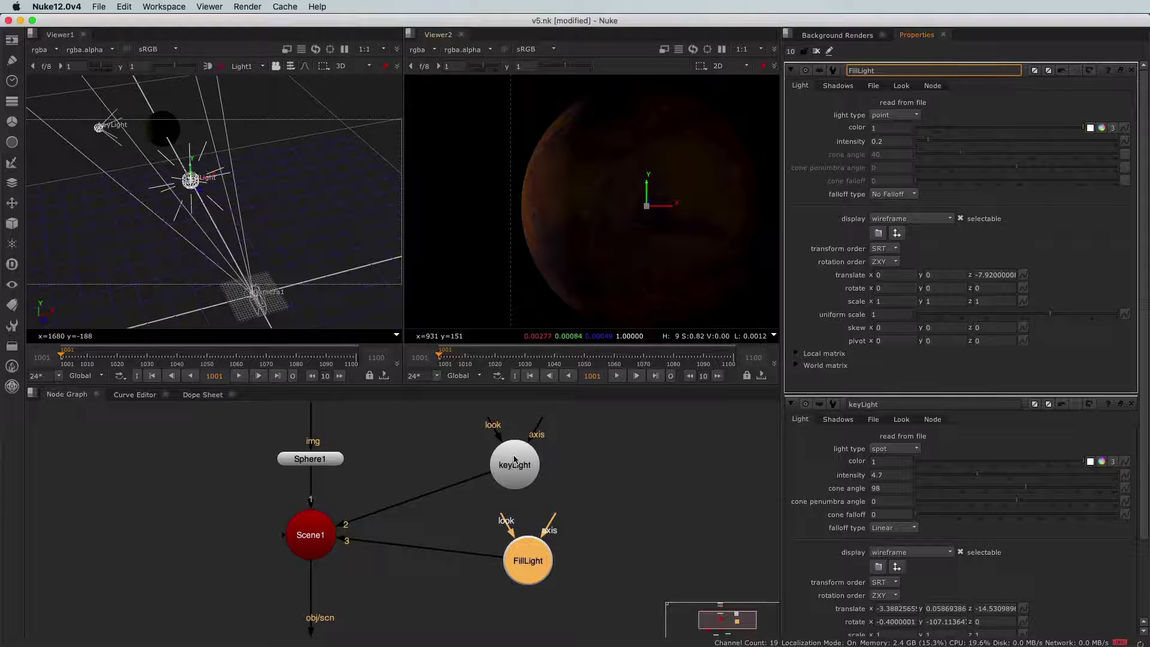
drag(516, 464, 503, 460)
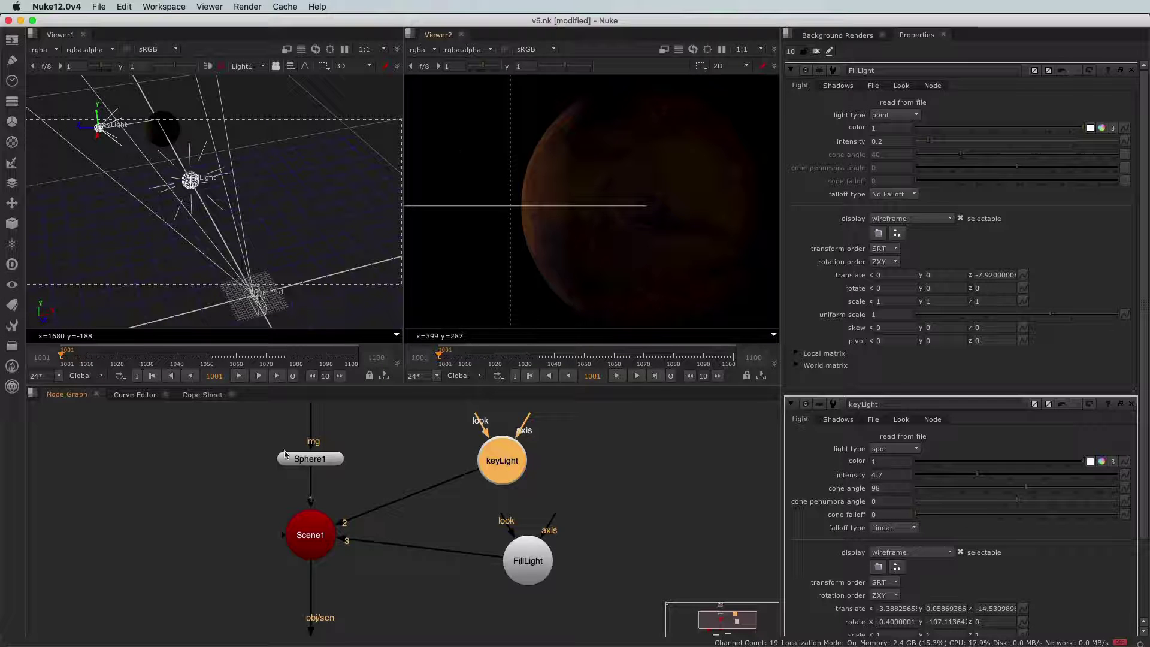
Add another Light node above Camera1 and connect it to Scene1.
middle_drag(160, 535, 229, 484)
click(228, 485)
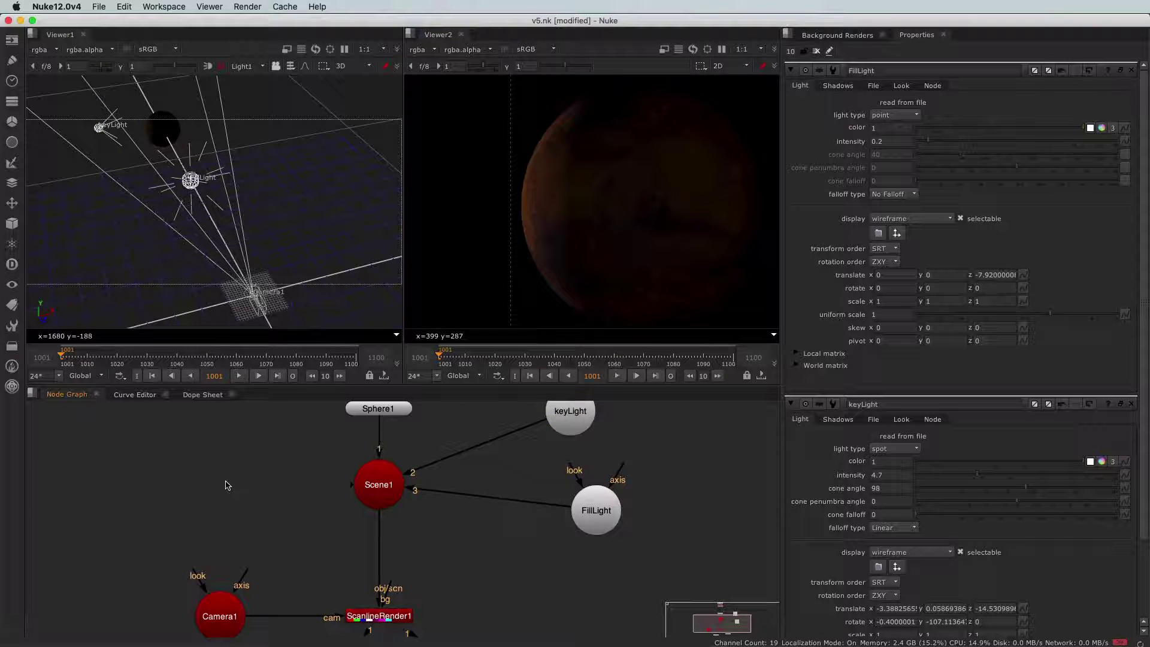
key(Tab)
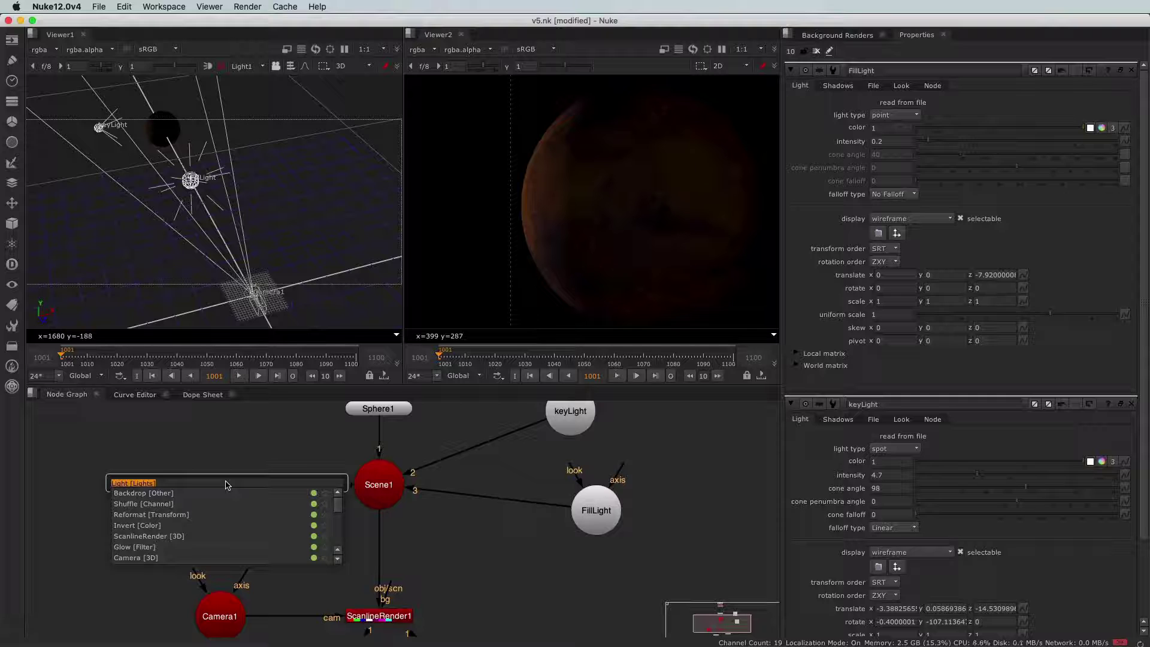
text(light)
key(Return)
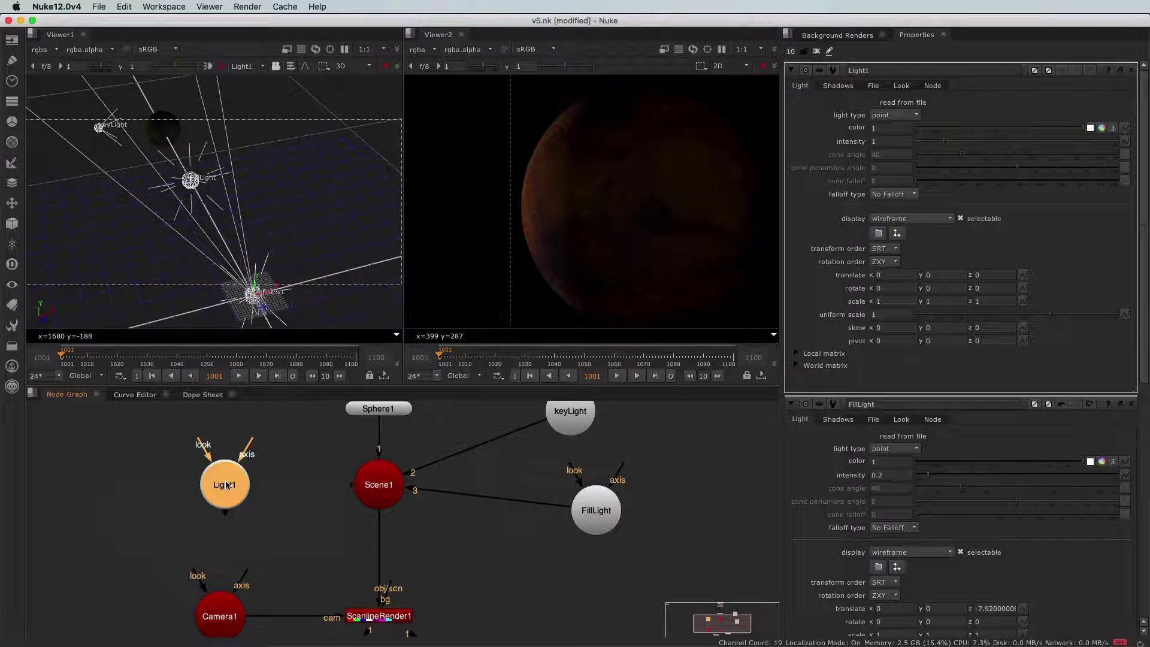
drag(351, 486, 216, 486)
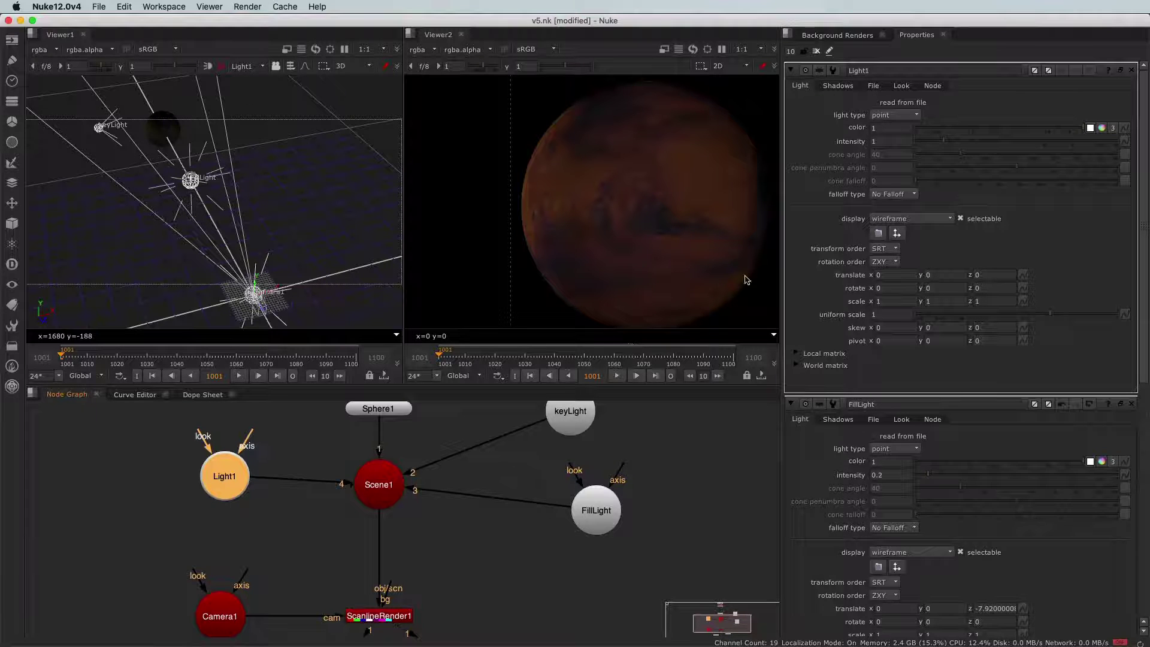
Make Light1 a directional light at about x -3.6, z -4.06, with an intensity of 7.6.
click(903, 116)
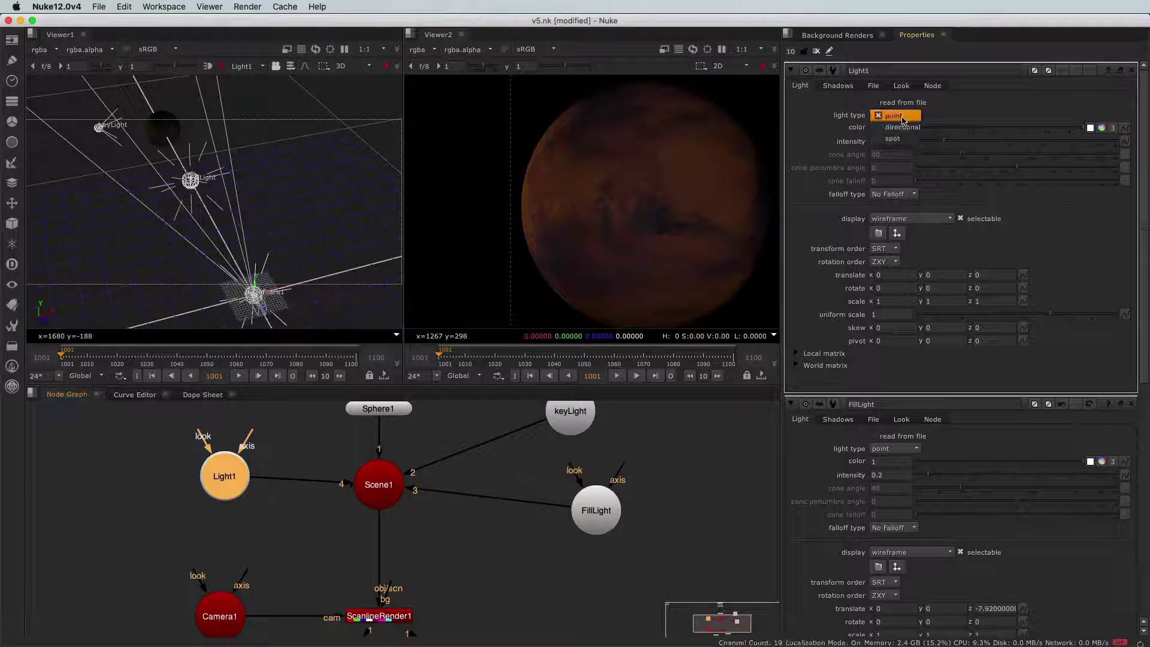
click(901, 127)
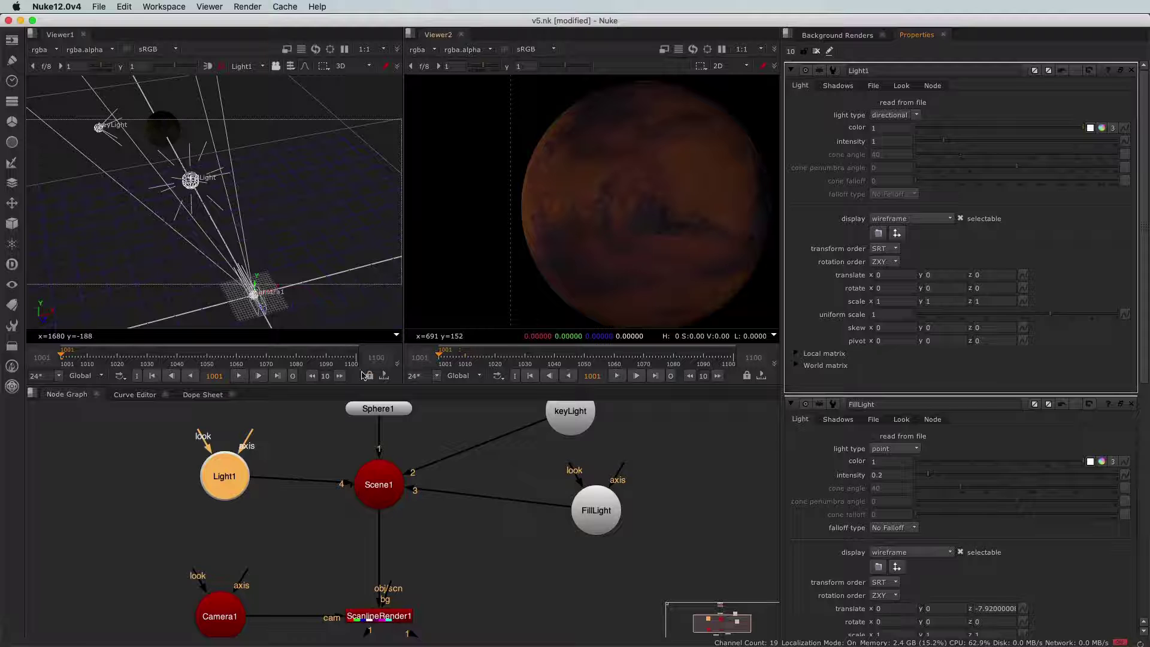
super+drag(233, 307, 349, 274)
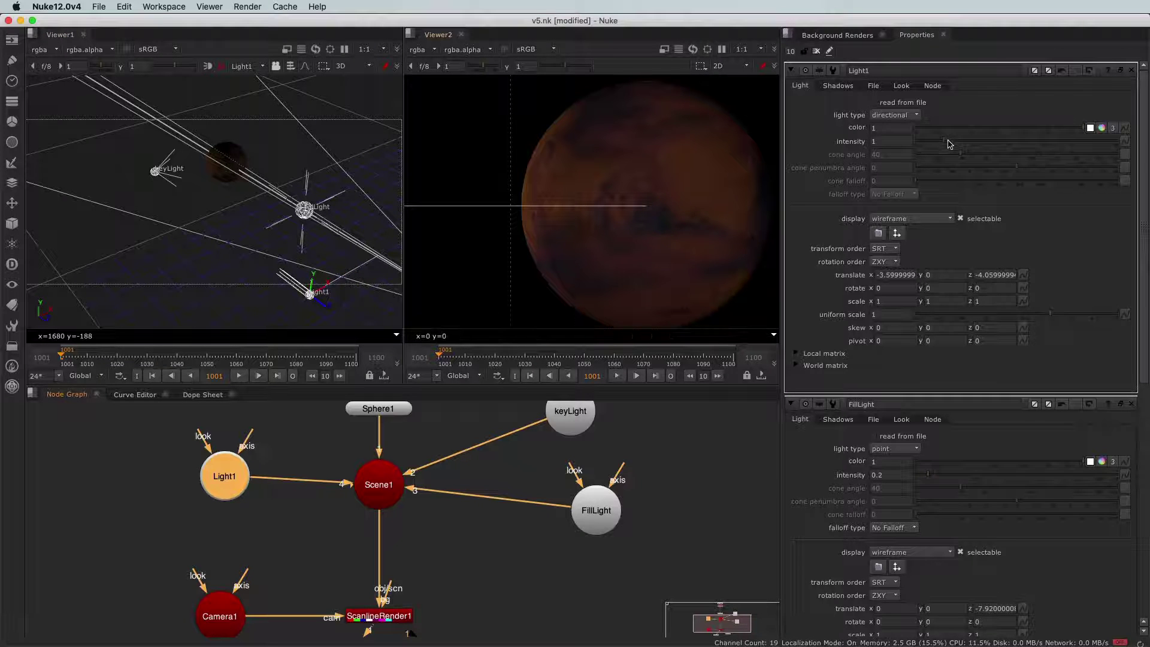
drag(948, 144, 994, 147)
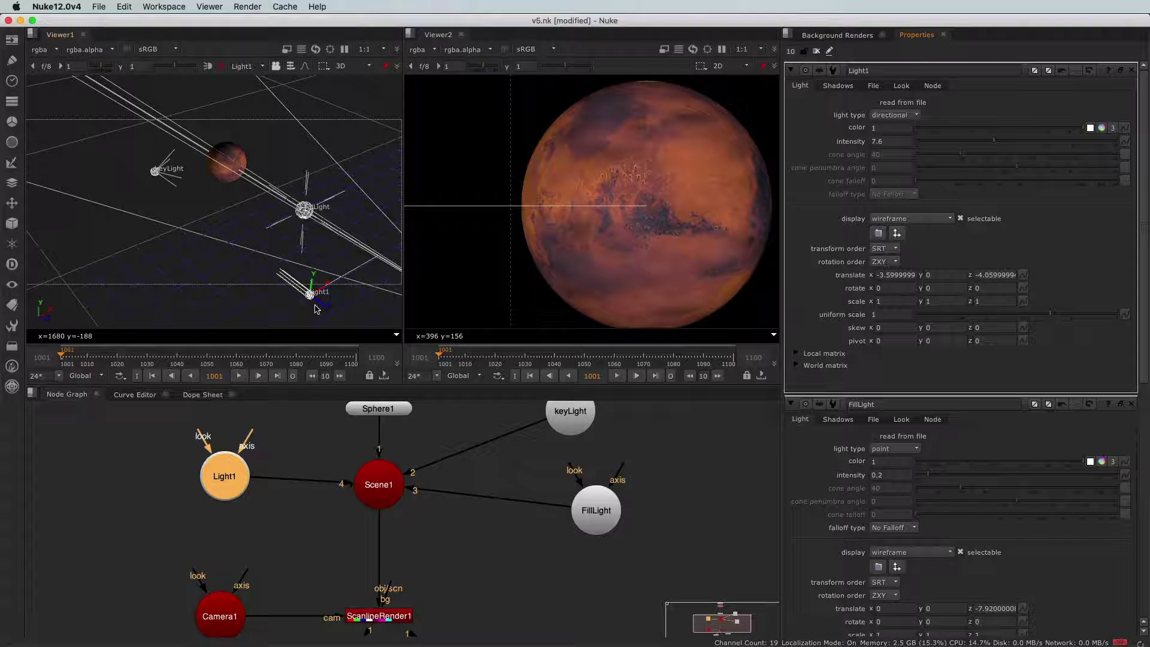
Rotate the directional Light1 around its Y axis to about 118 degrees in the 3D viewer.
scroll(318, 306, up, 3)
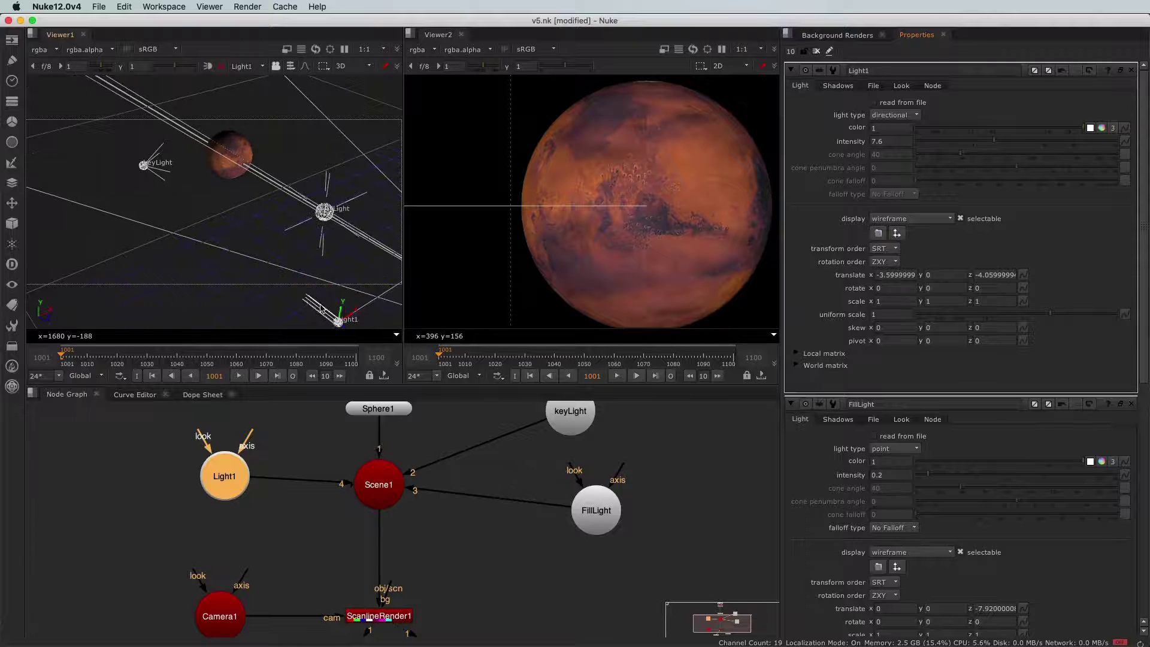
middle_drag(321, 305, 245, 250)
key(ctrl)
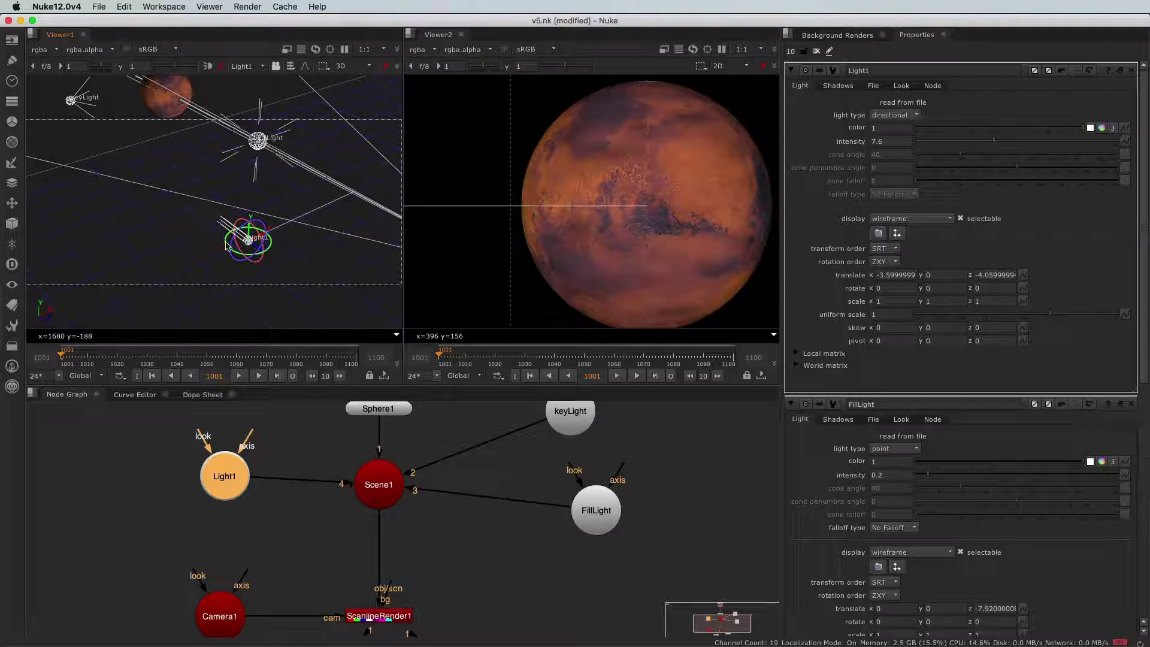
mouse_move(226, 246)
ctrl+mouse_down()
mouse_move(241, 257)
mouse_move(257, 249)
mouse_move(246, 256)
ctrl+mouse_up()
key(super+z)
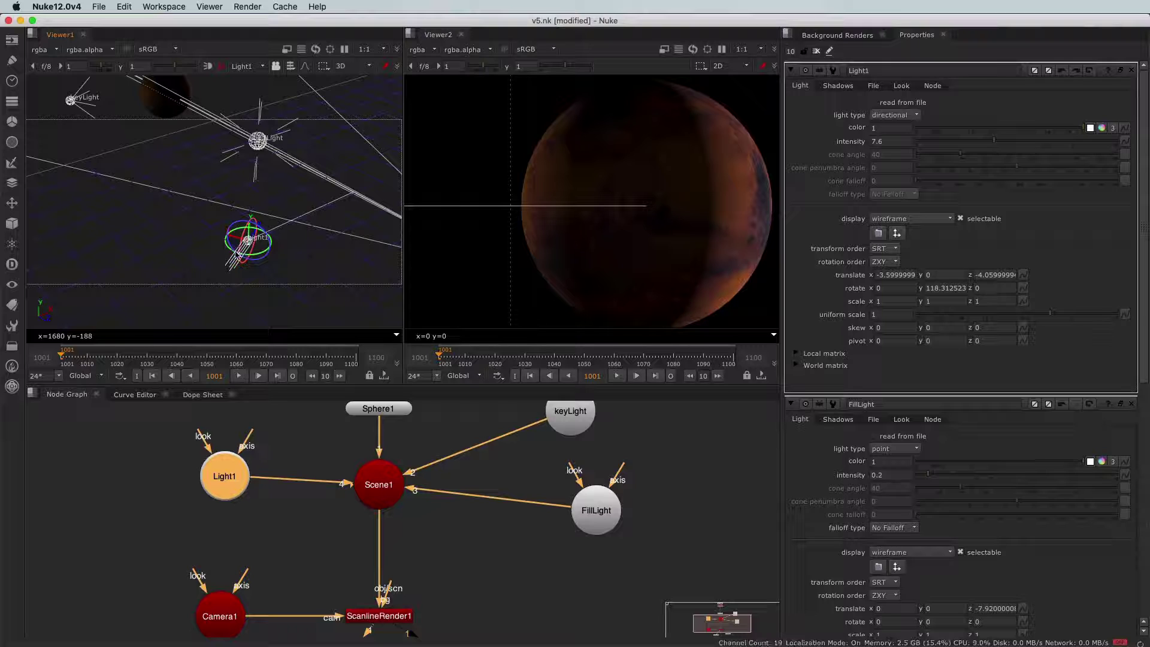
super+drag(247, 241, 217, 241)
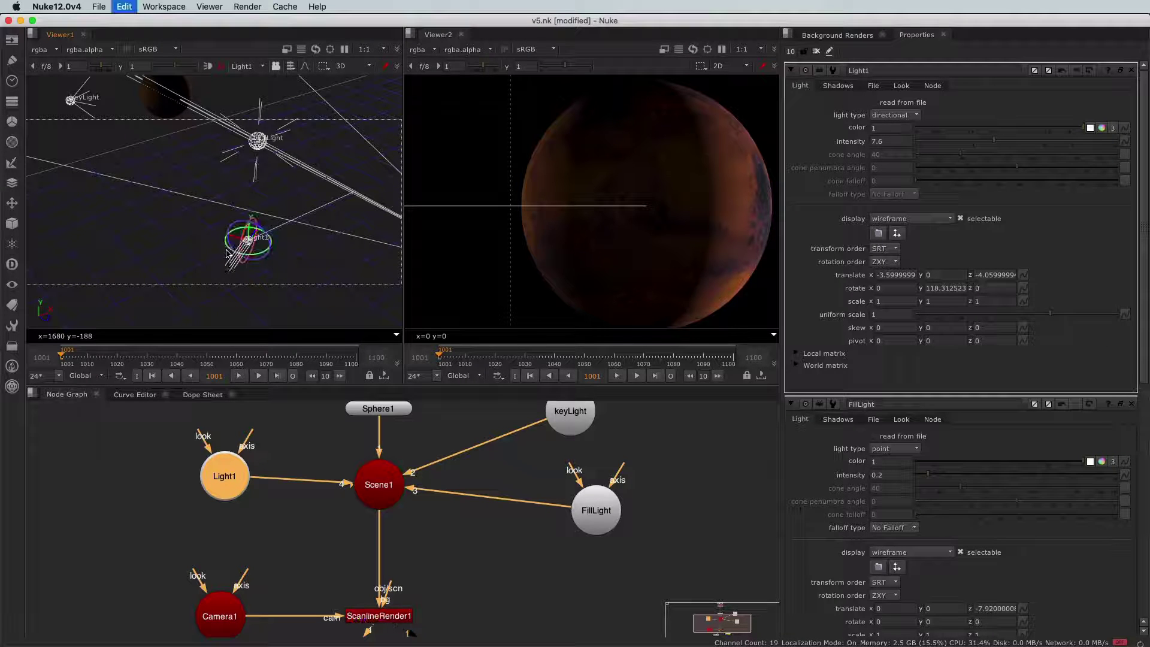
key(super+z)
scroll(251, 237, up, 2)
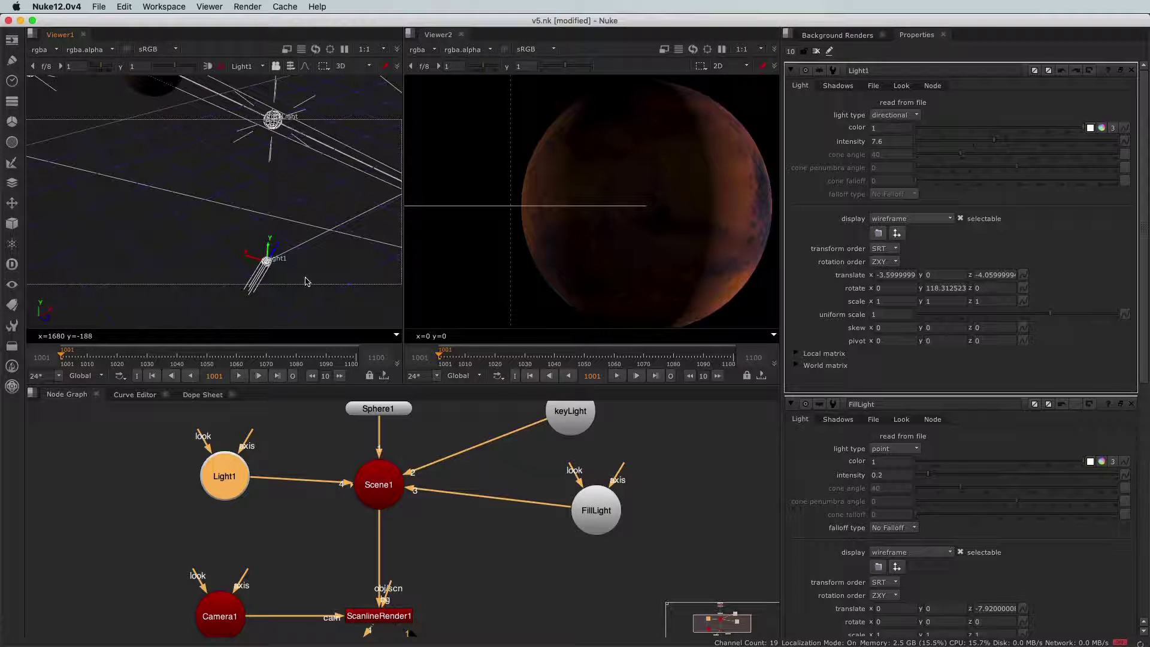
scroll(306, 282, down, 2)
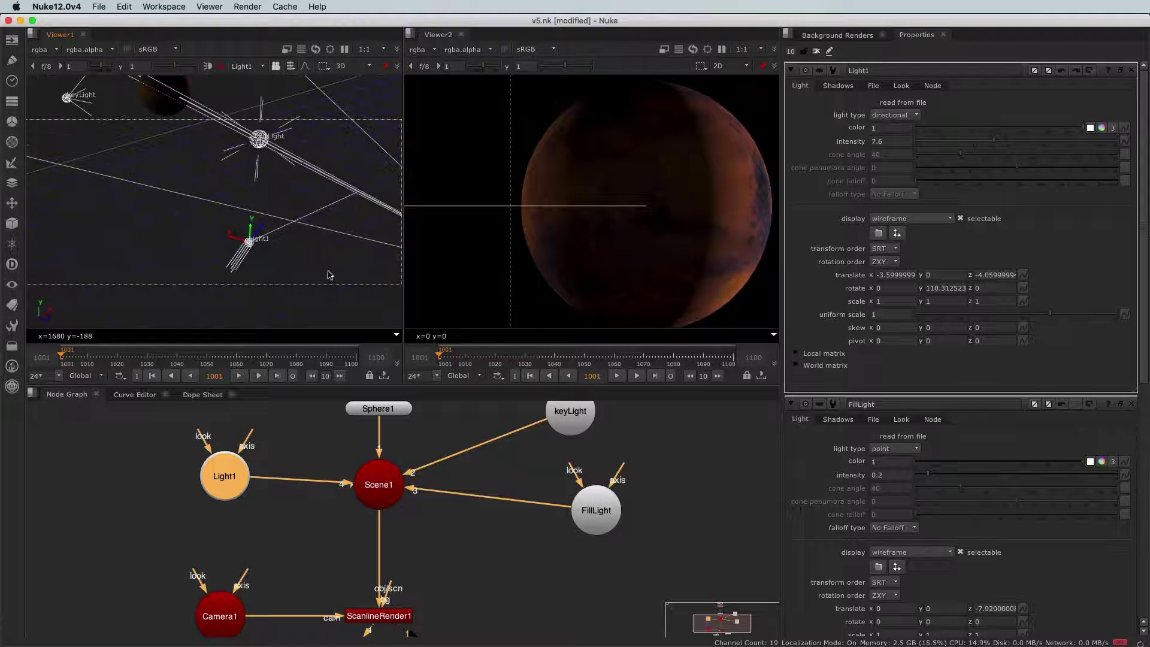
Adjust Light1's Y rotation in steps of 10 to about -118 degrees, lighting a thin crescent on the planet.
click(928, 289)
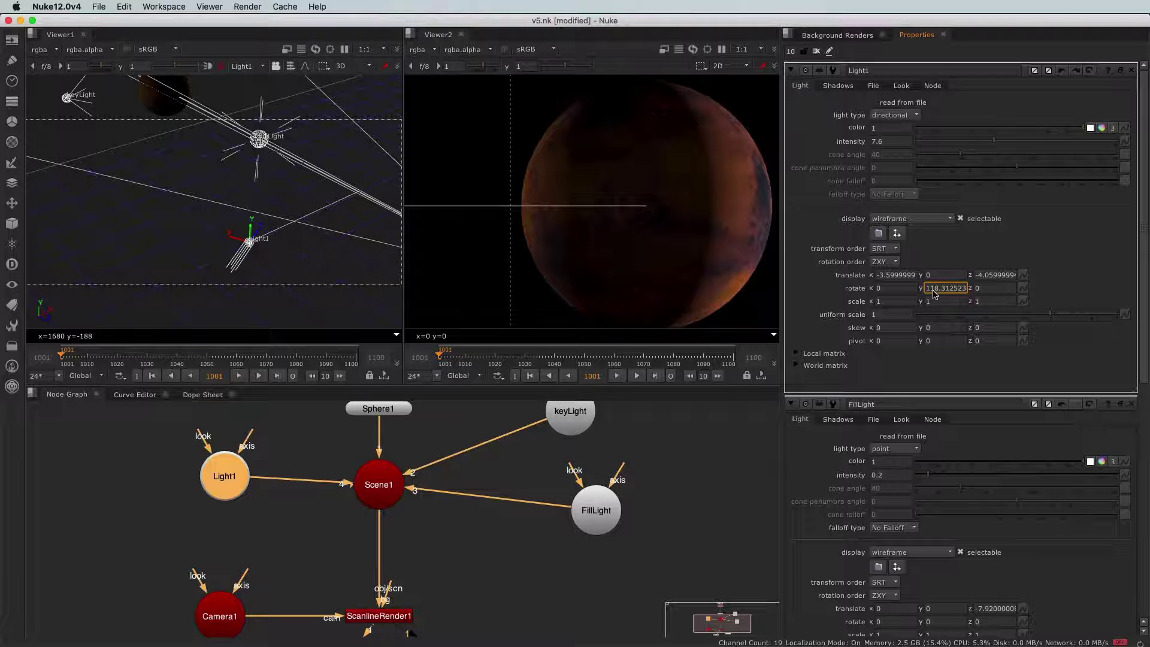
key(Down)
key(Down)
key(Down)
key(Down)
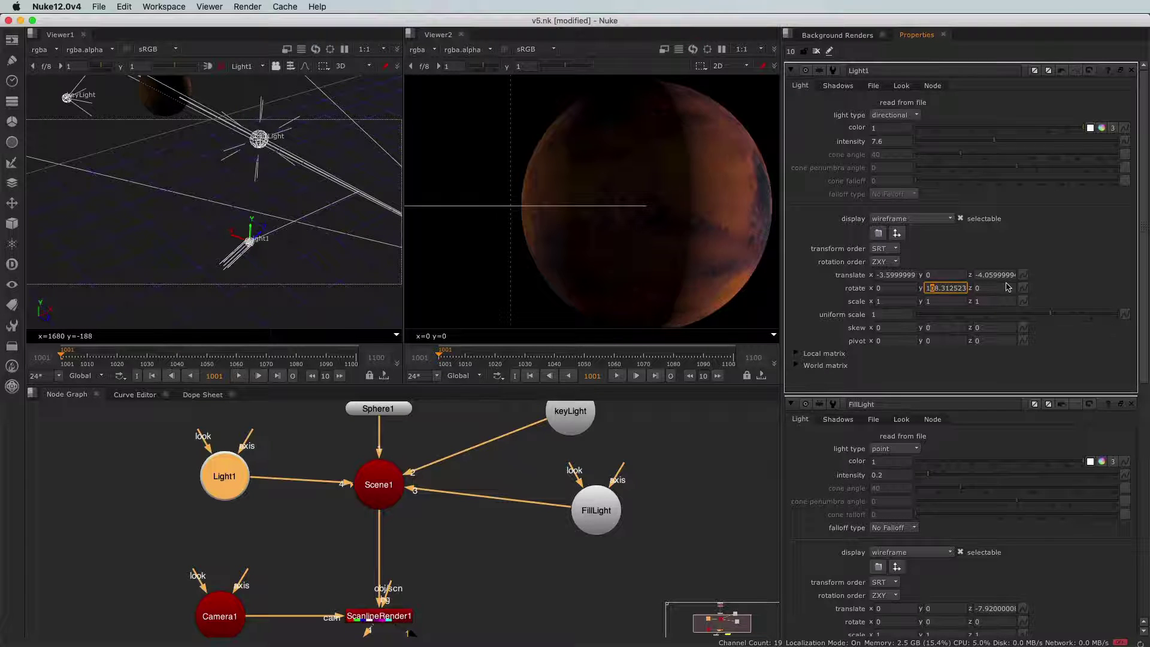
key(Down)
key(Down)
key(Down)
key(Down)
key(Down)
key(Down)
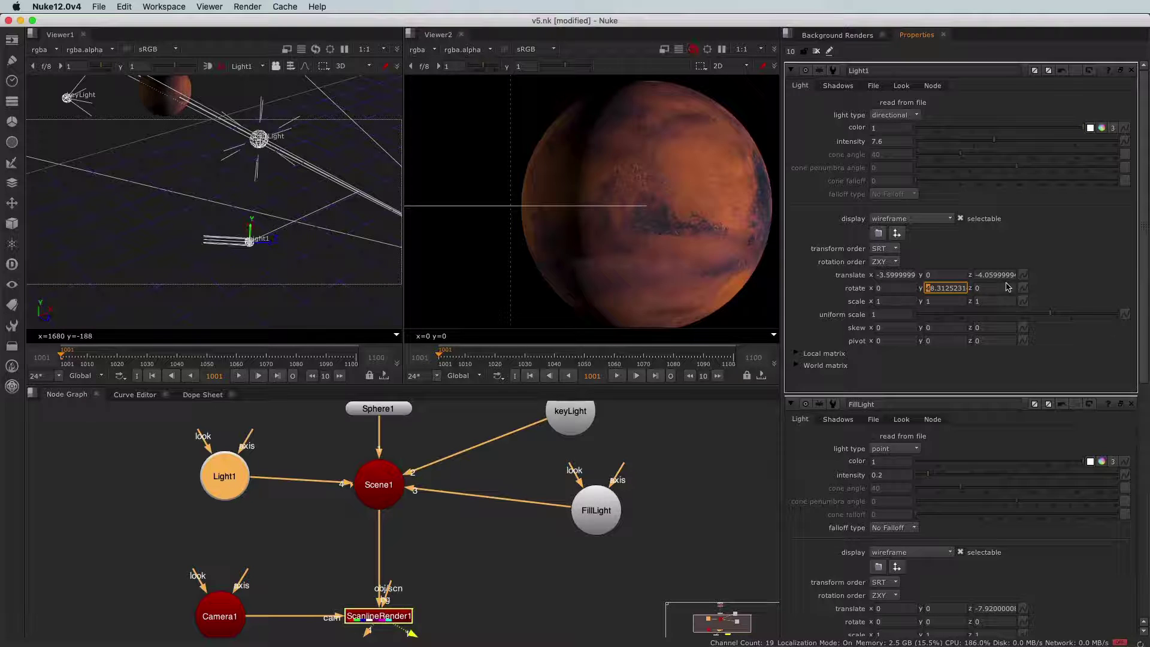
key(Down)
key(Down)
key(Down)
key(Down)
key(Down)
key(Down)
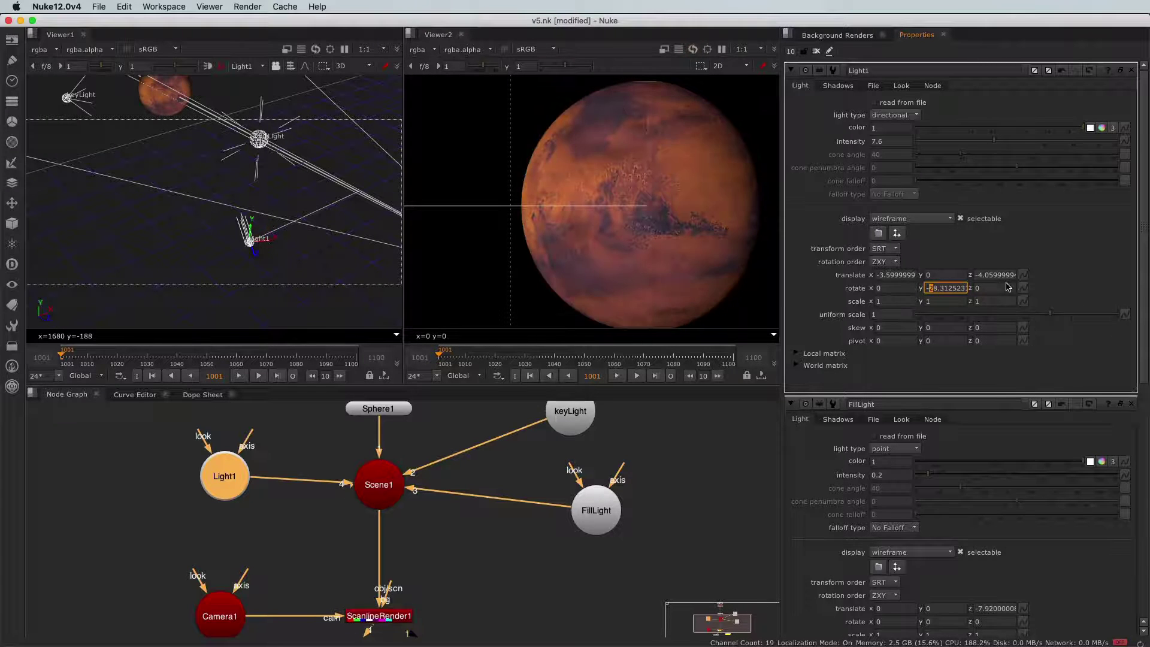
key(Down)
key(Down)
key(Down)
key(Down)
key(Down)
key(Down)
key(Down)
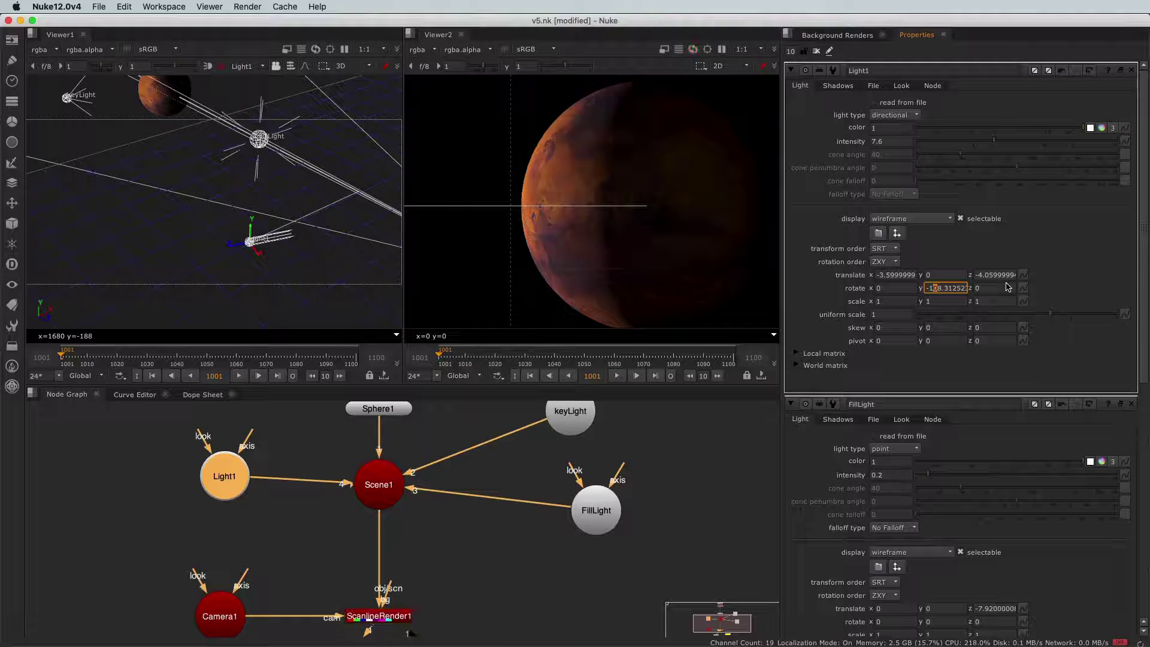
key(Down)
key(Down)
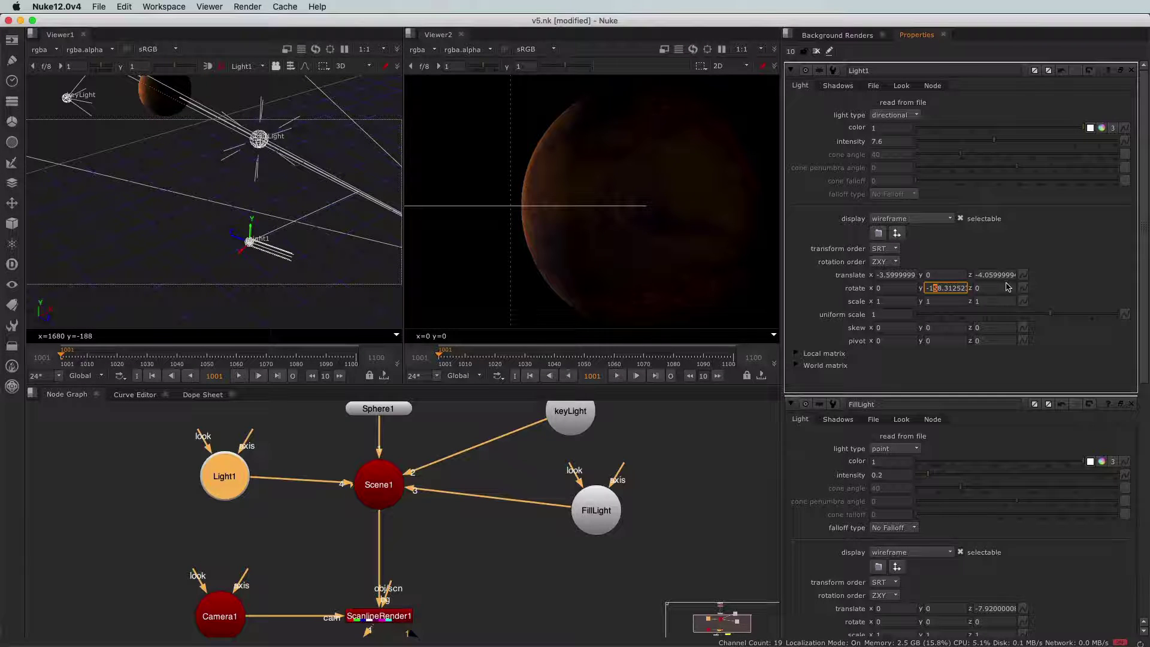
key(Up)
key(Down)
key(Up)
key(Up)
key(Down)
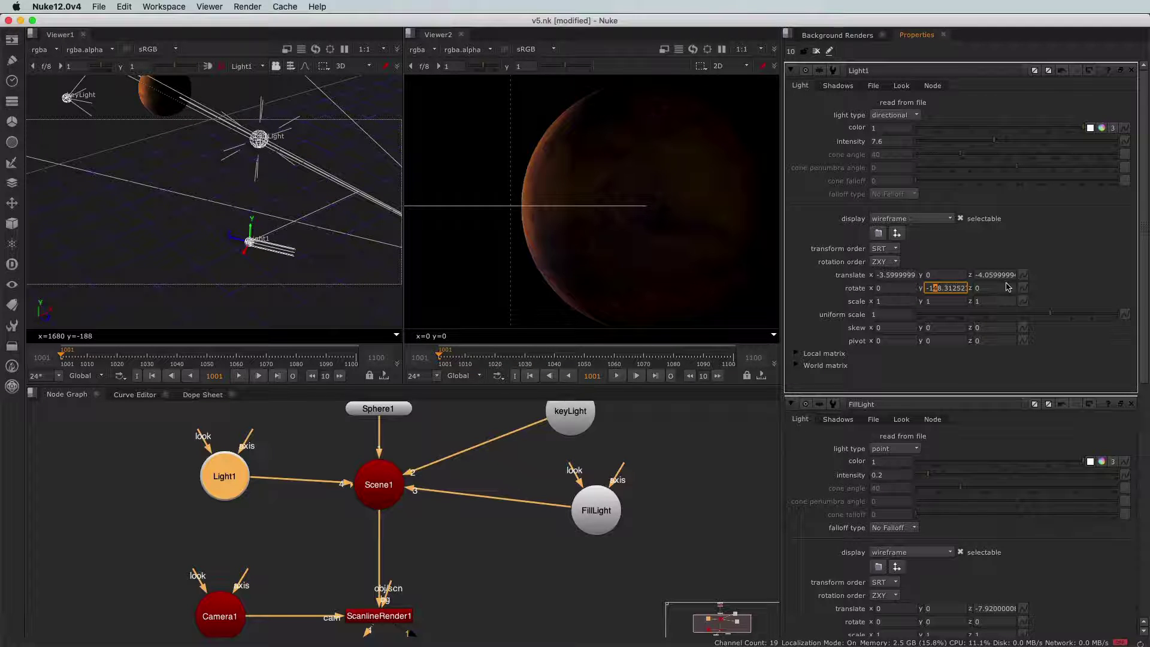
Lower Light1's Y rotation to about -158 degrees.
key(Down)
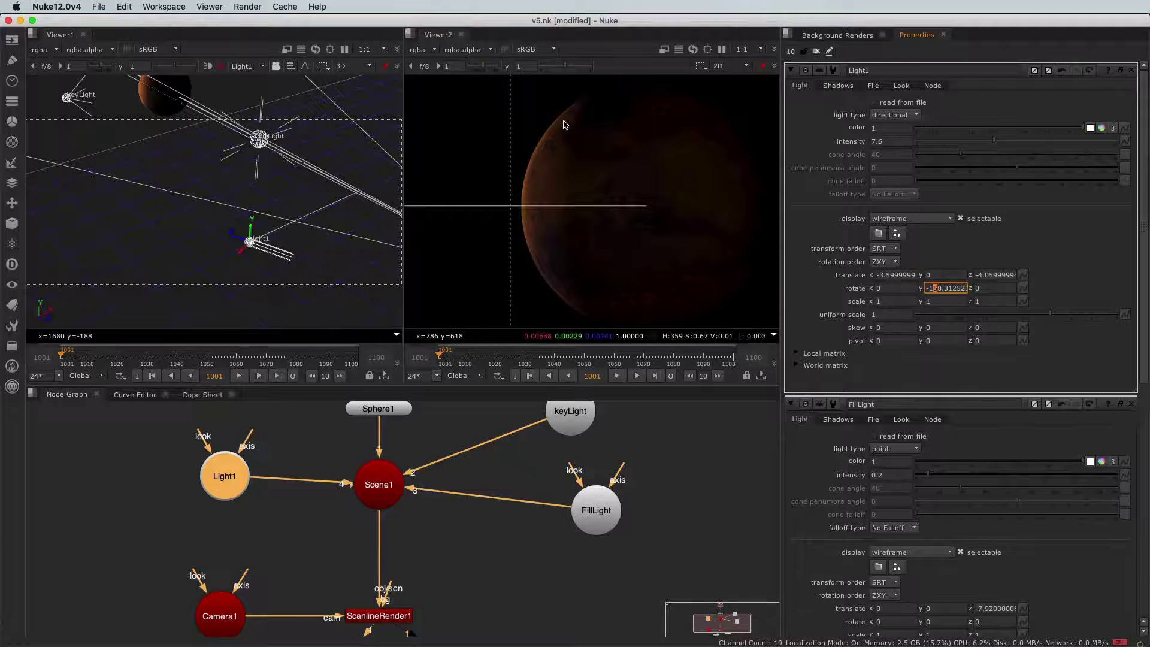
click(171, 505)
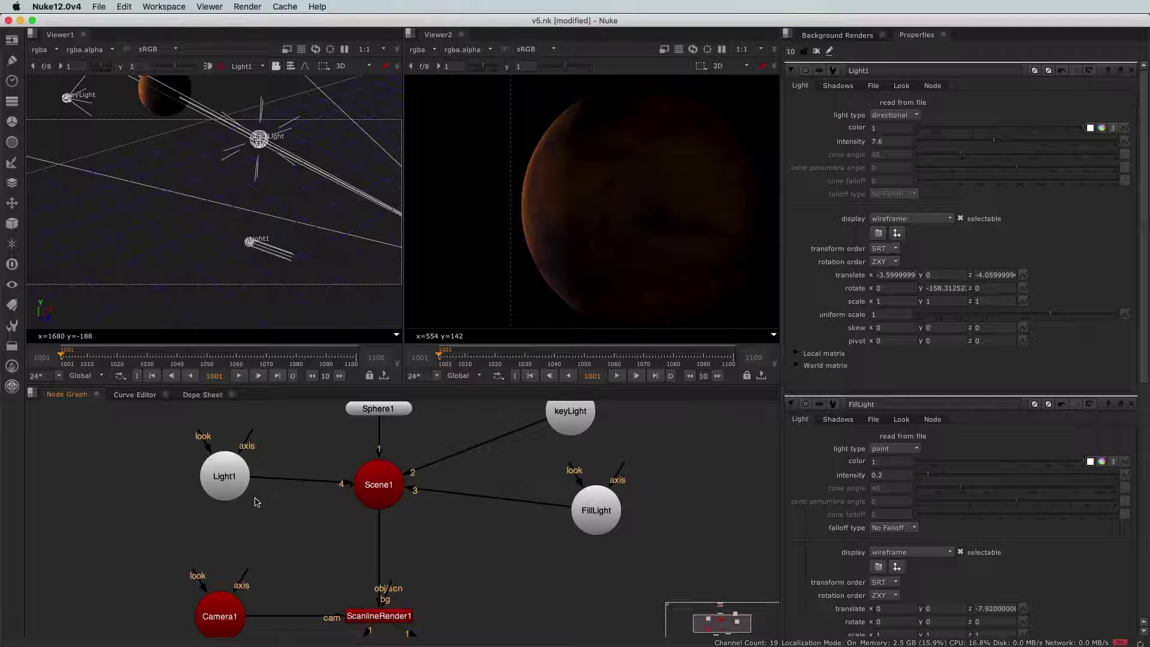
Disable and re-enable Light1 repeatedly to compare the planet's crescent with and without the directional light.
click(221, 483)
key(d)
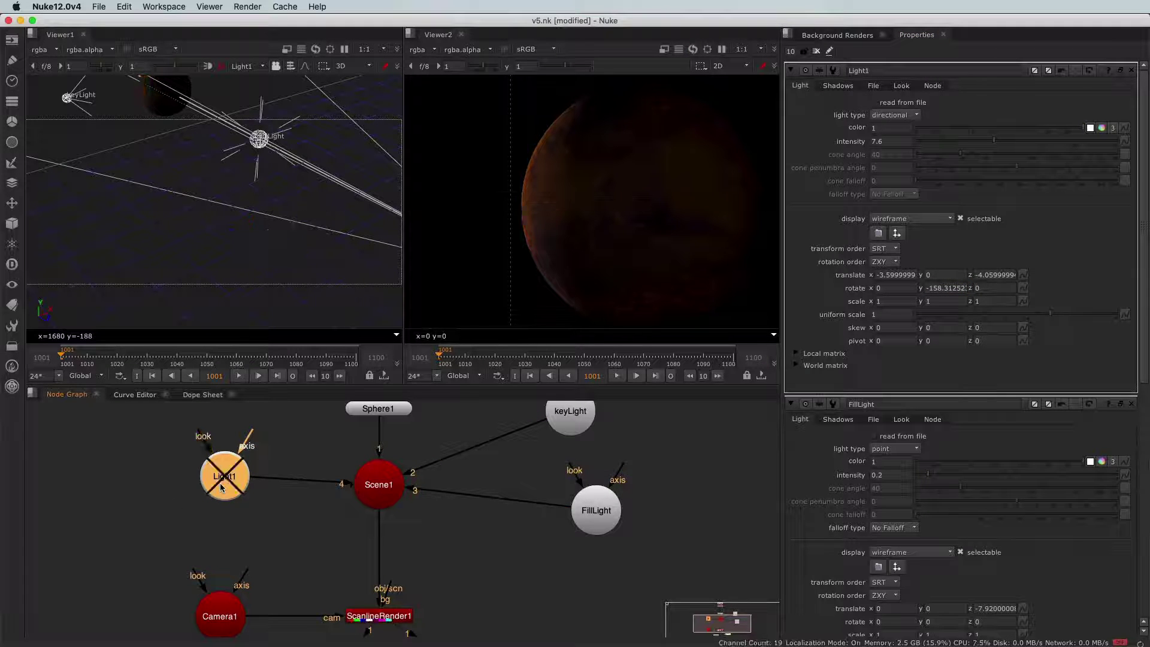
key(d)
key(d)
key(d)
key(d)
key(d)
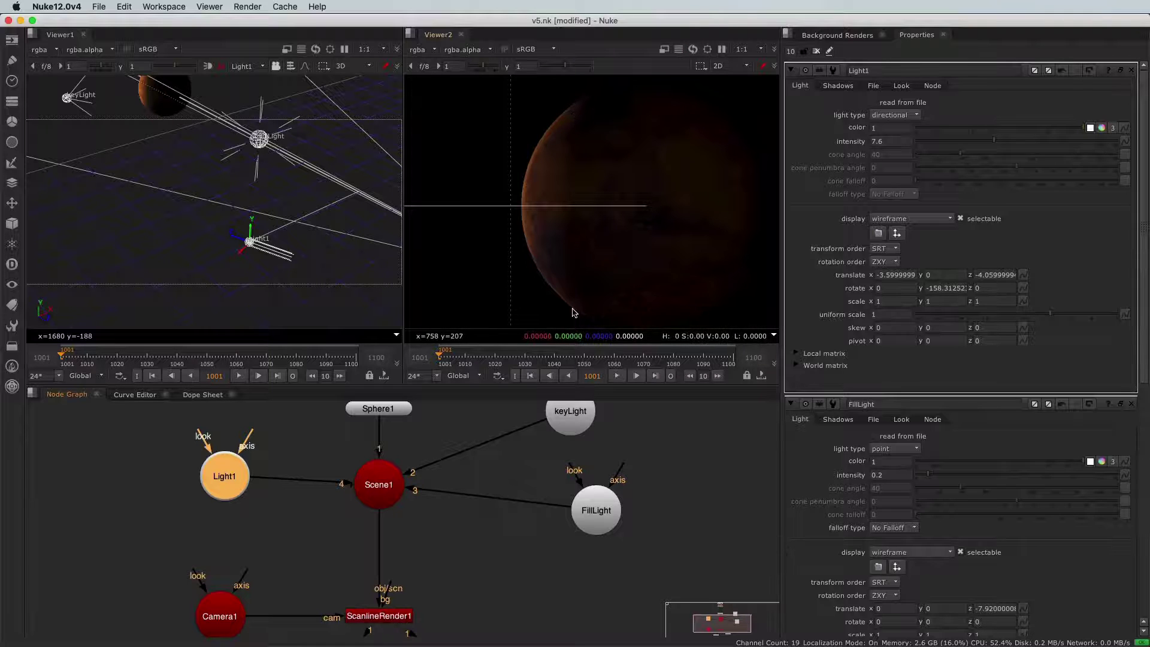
key(d)
key(d)
Raise the directional Light1's intensity to 13.8.
drag(998, 141, 1023, 145)
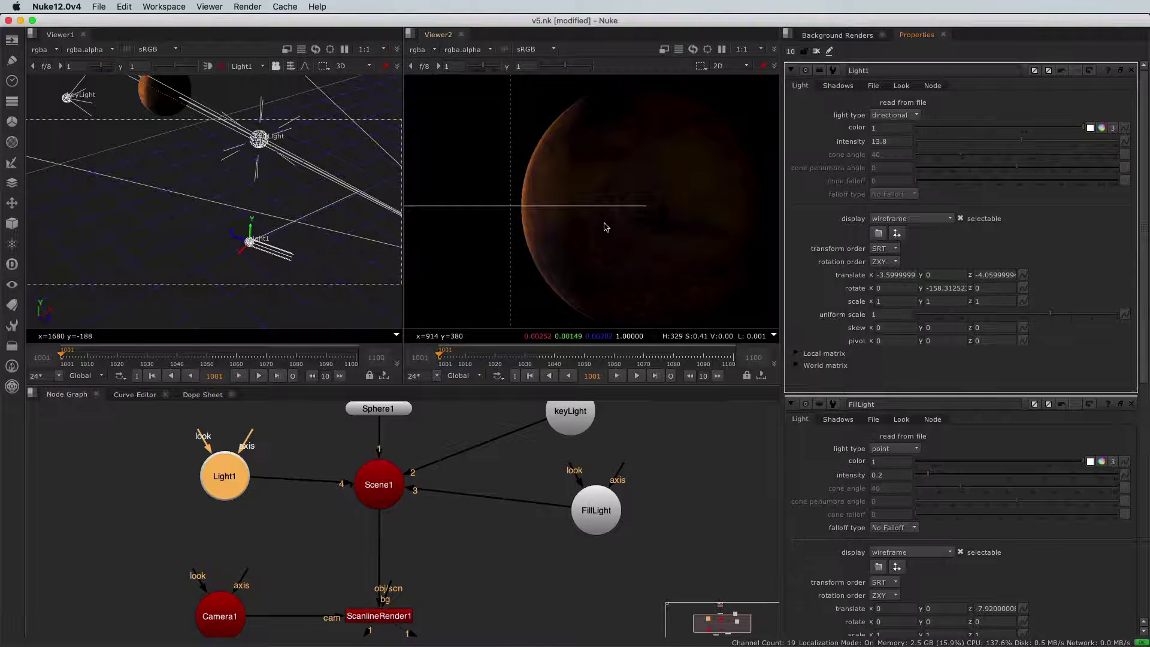
key(f)
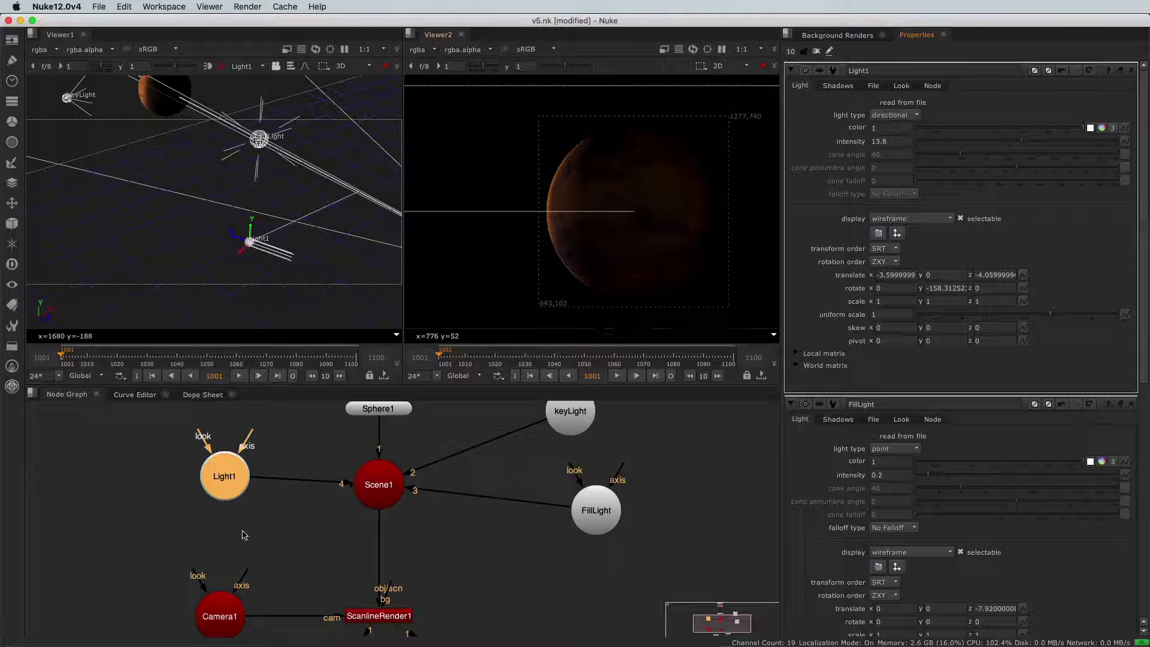
click(140, 499)
Rename the Light1 node to rimLight.
scroll(139, 498, down, 3)
scroll(223, 521, up, 5)
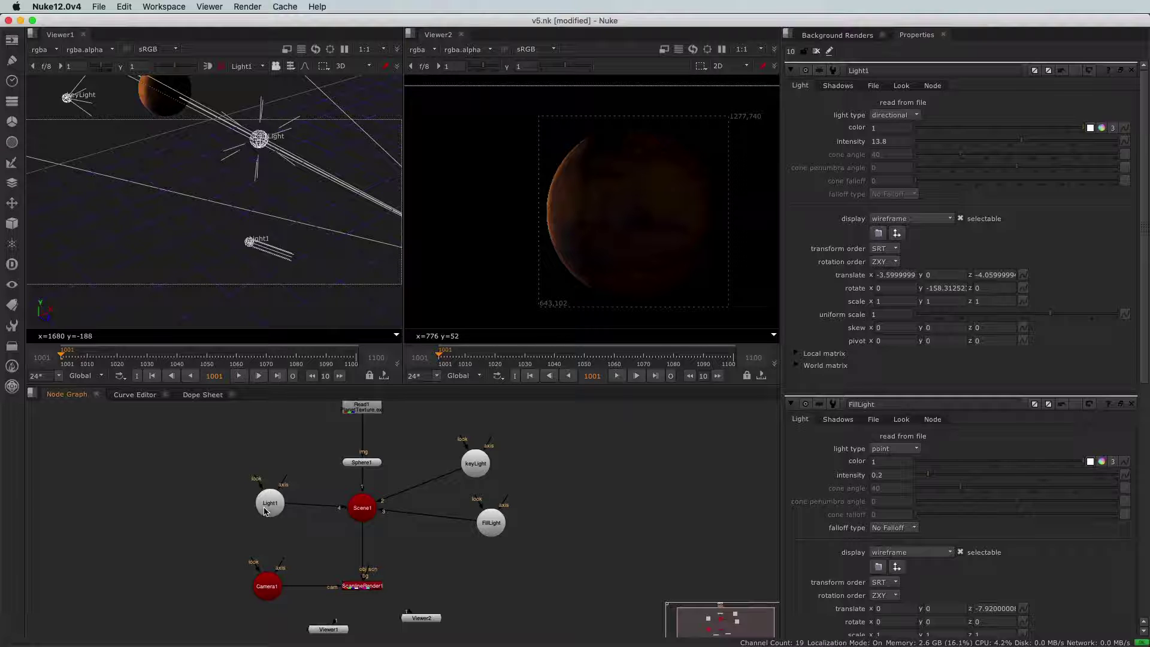
click(266, 510)
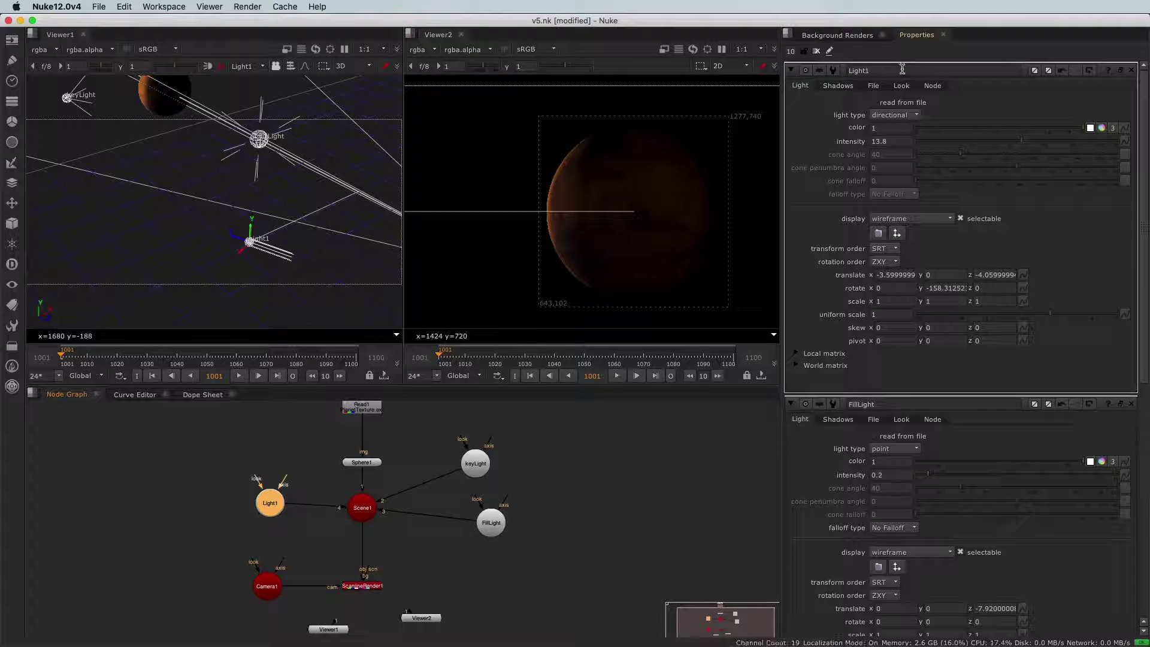
drag(902, 69, 722, 59)
text(rim)
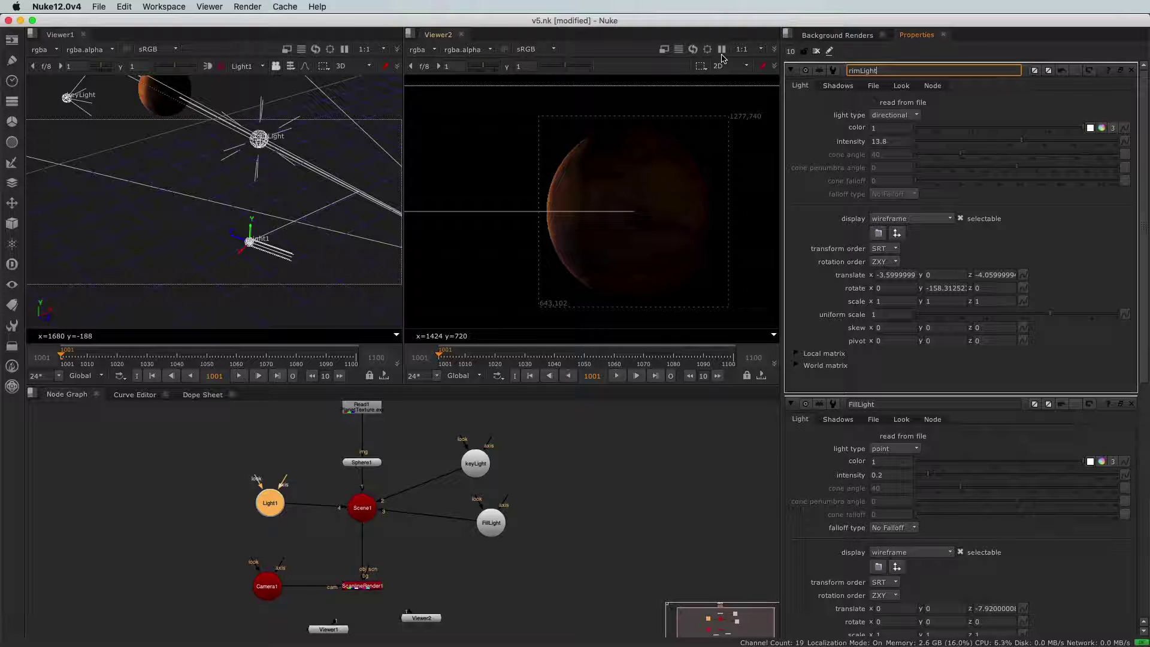
text(Light)
key(Return)
click(542, 512)
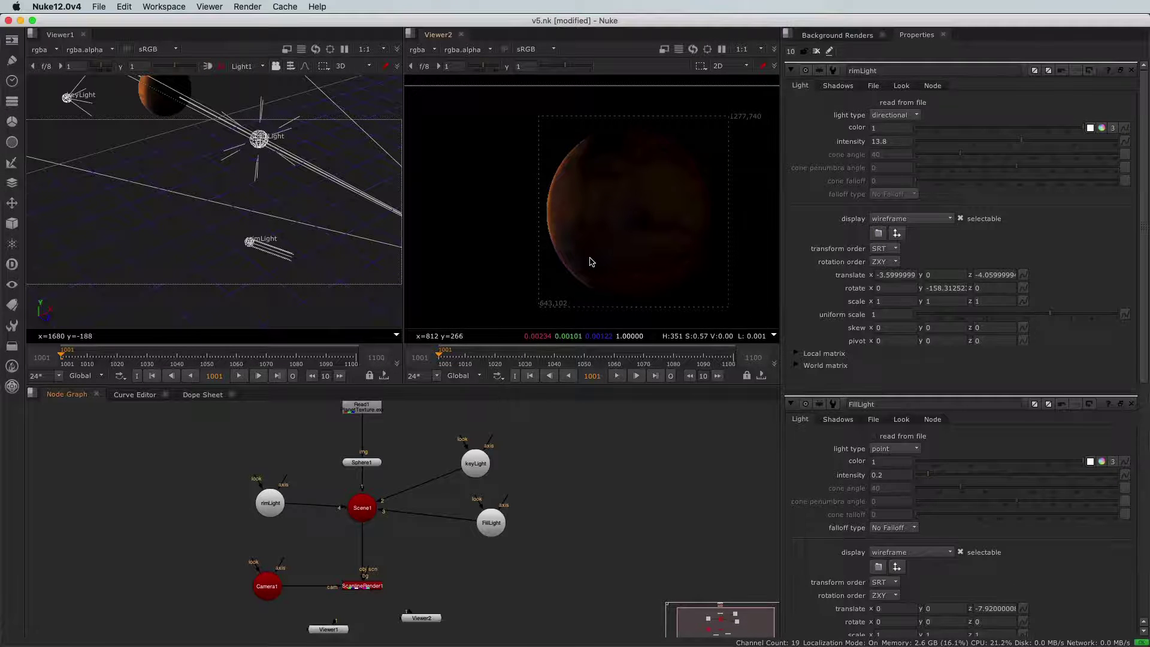
Examine the rendered planet, rimLight's shadow settings, and the placement of the lights in the 3D scene.
scroll(582, 270, down, 3)
middle_drag(568, 267, 549, 251)
scroll(152, 197, down, 3)
scroll(135, 193, down, 2)
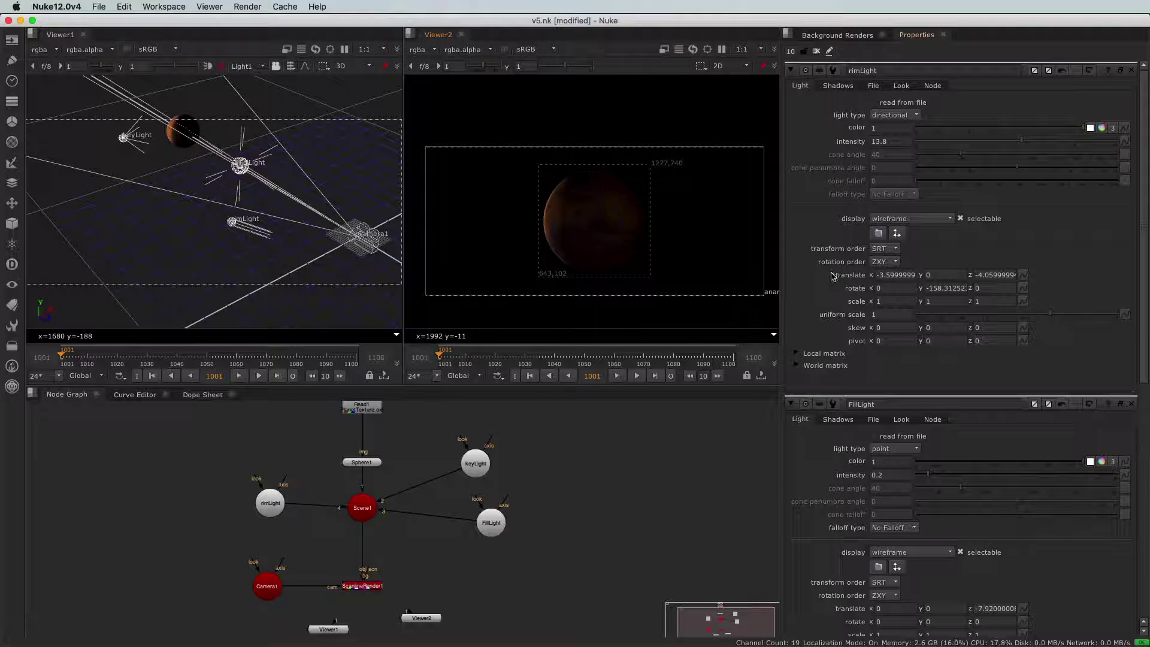
click(836, 86)
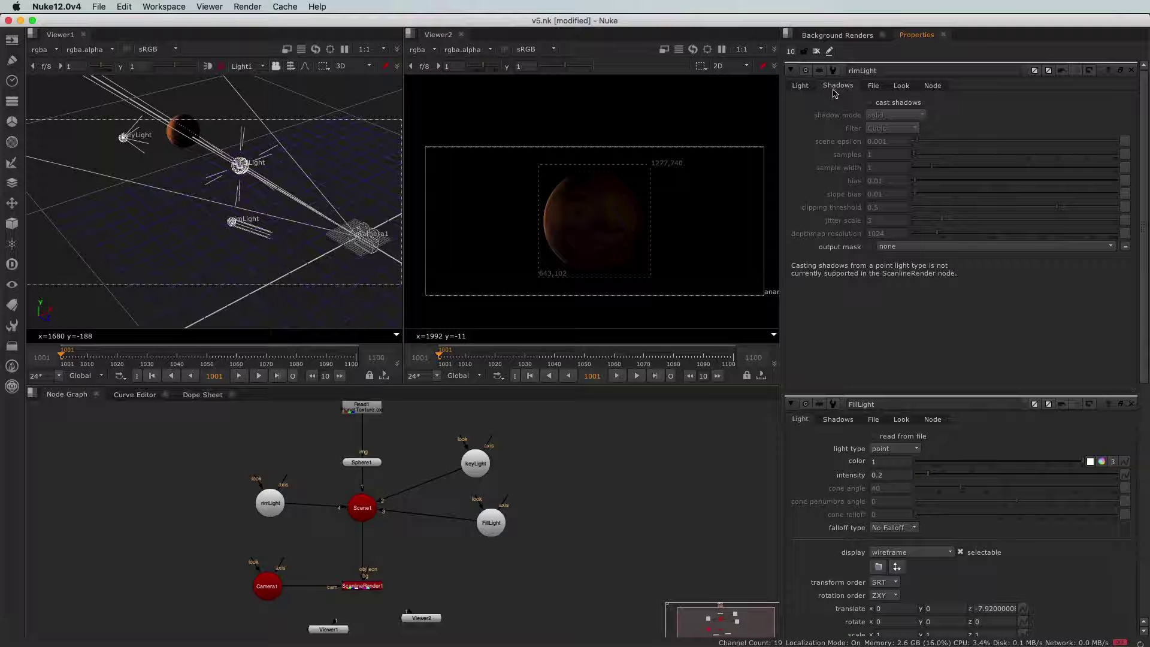
click(800, 86)
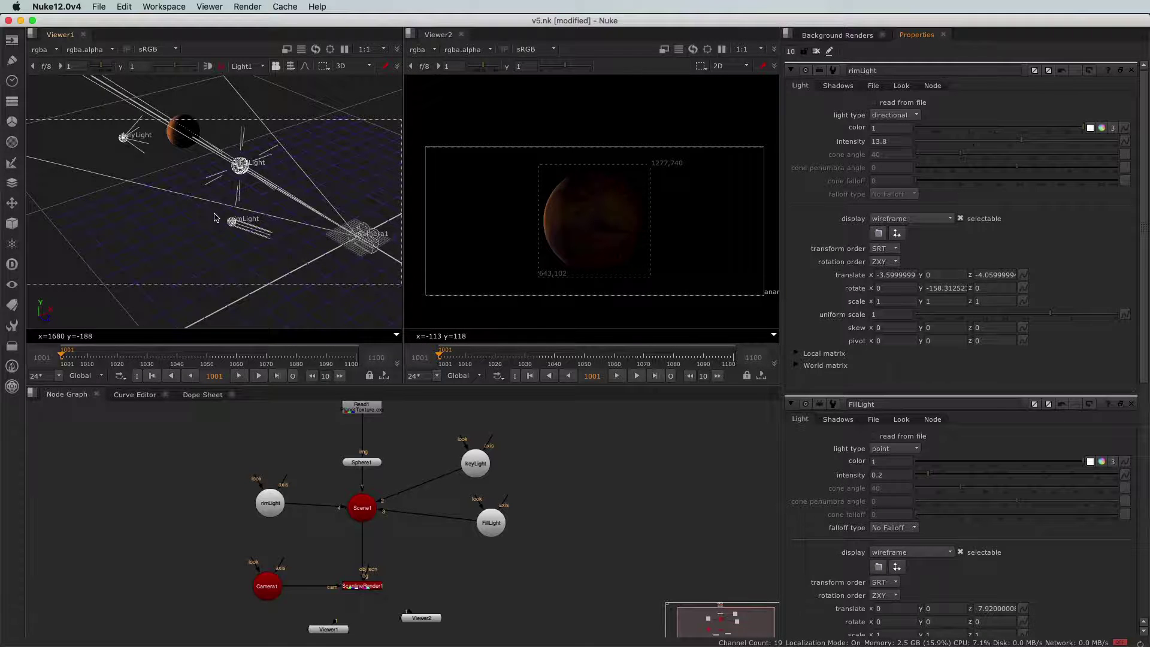
scroll(216, 218, up, 2)
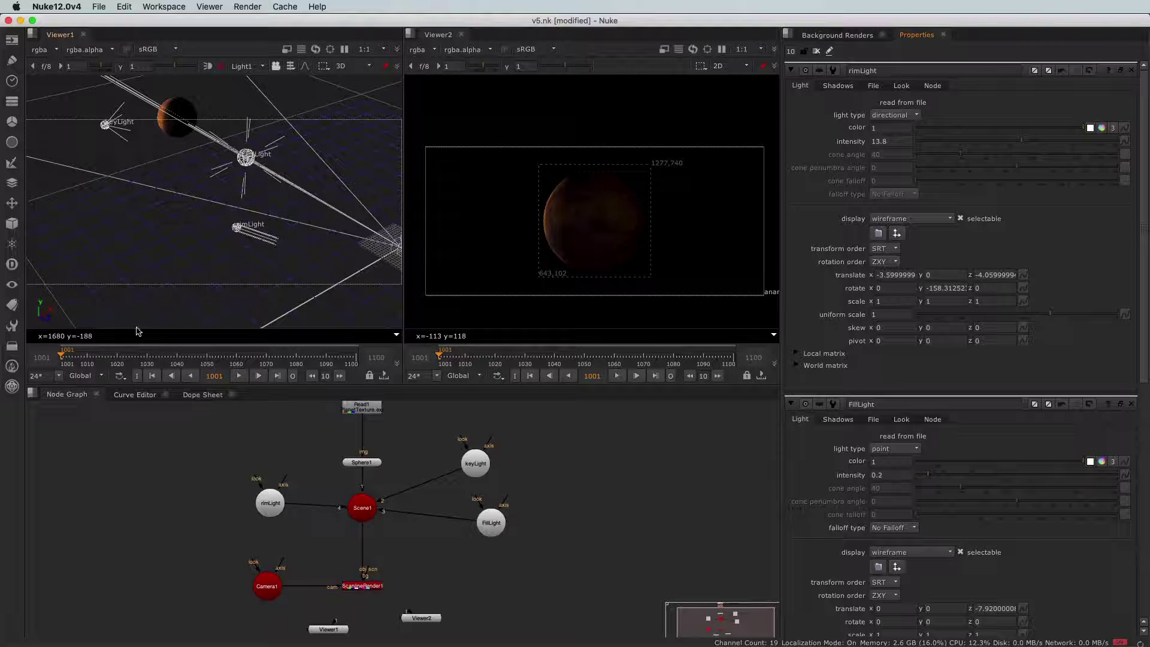
click(273, 506)
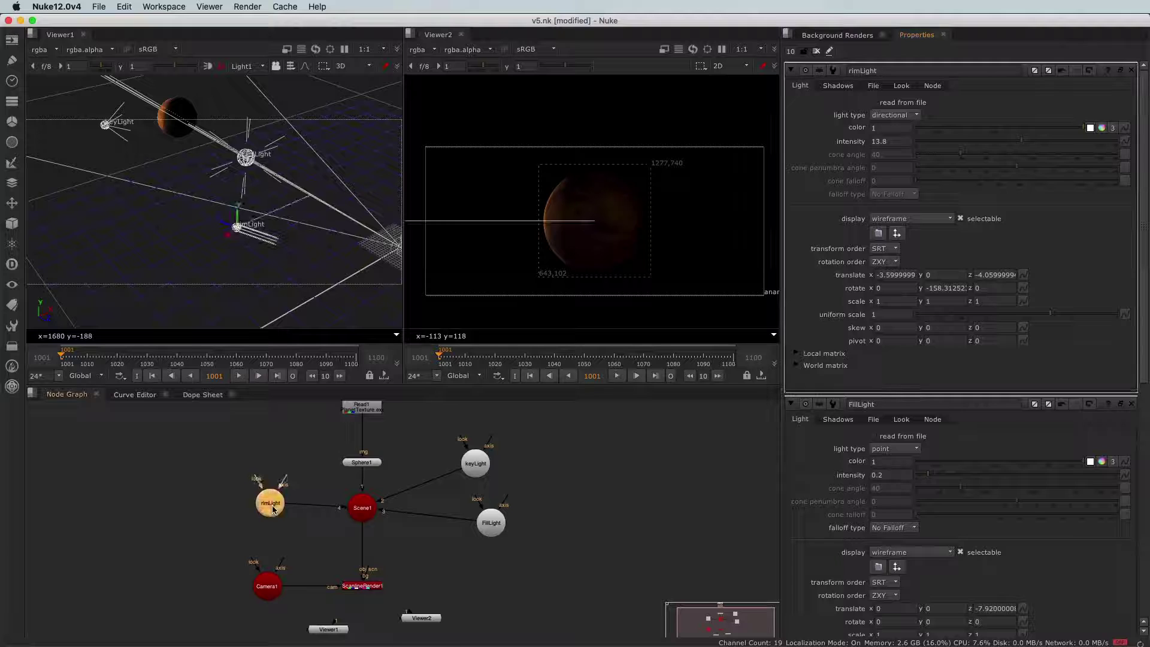
click(475, 463)
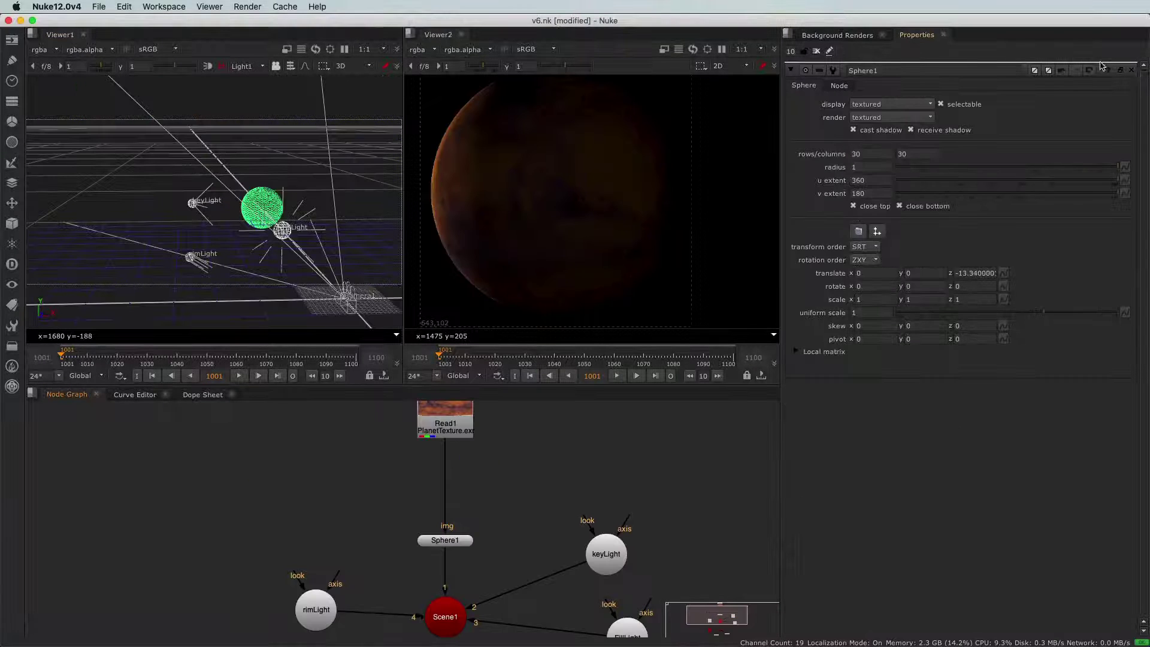
Close Sphere1's properties and add a Phong shader node to the node graph.
click(1131, 70)
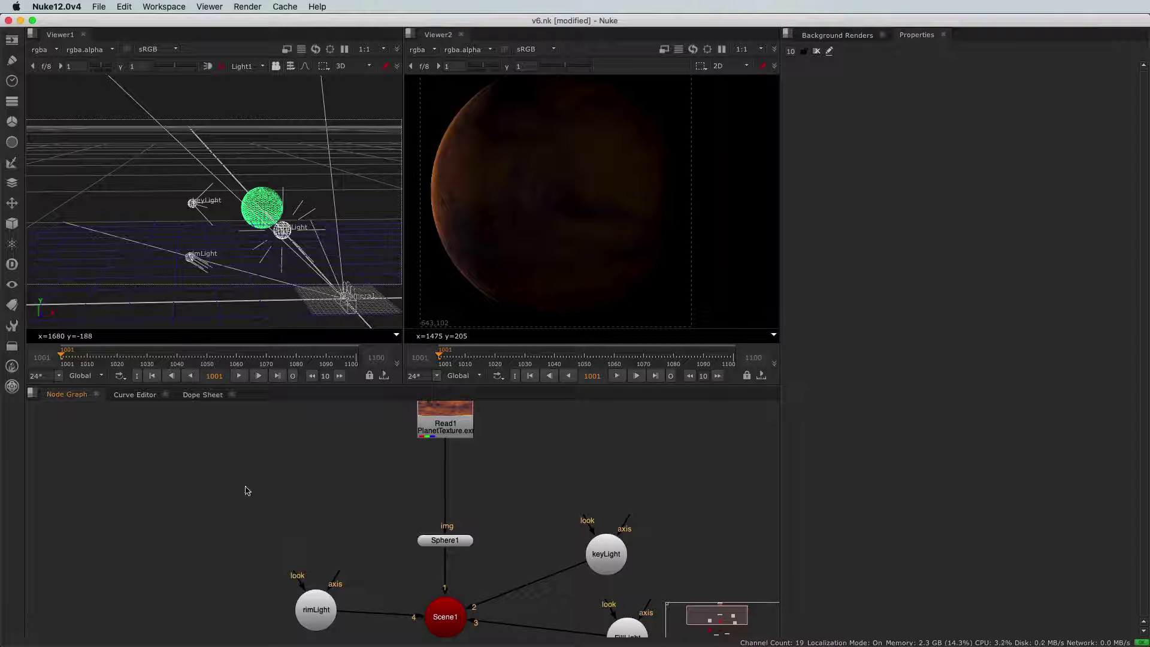
click(9, 226)
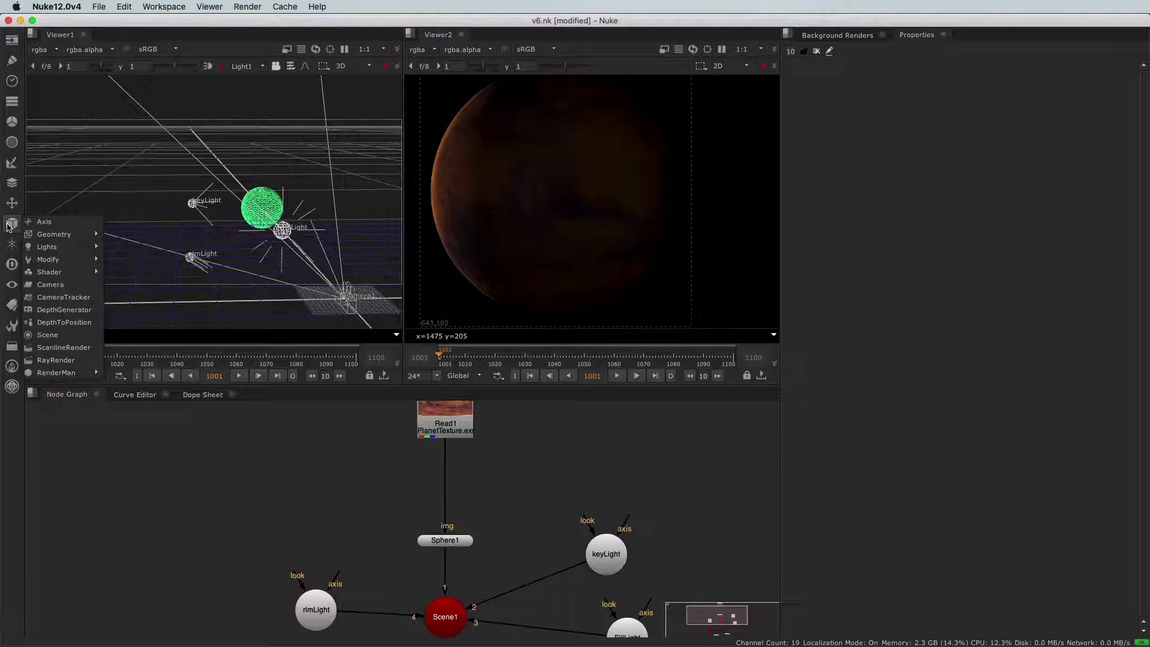
mouse_move(67, 273)
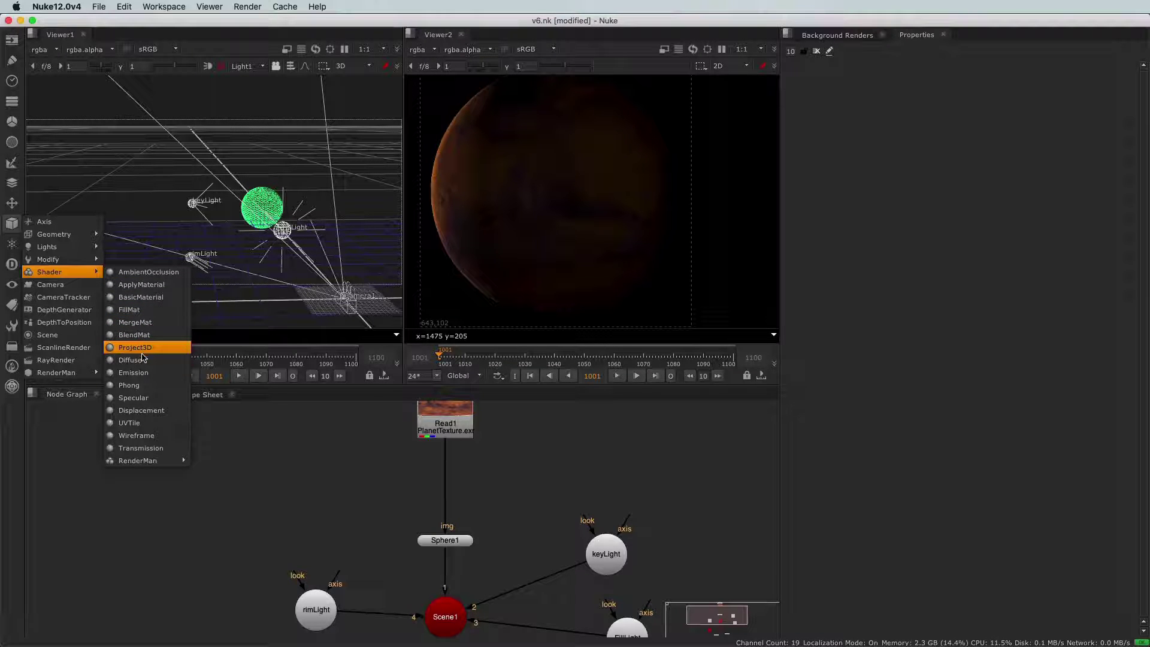
click(141, 388)
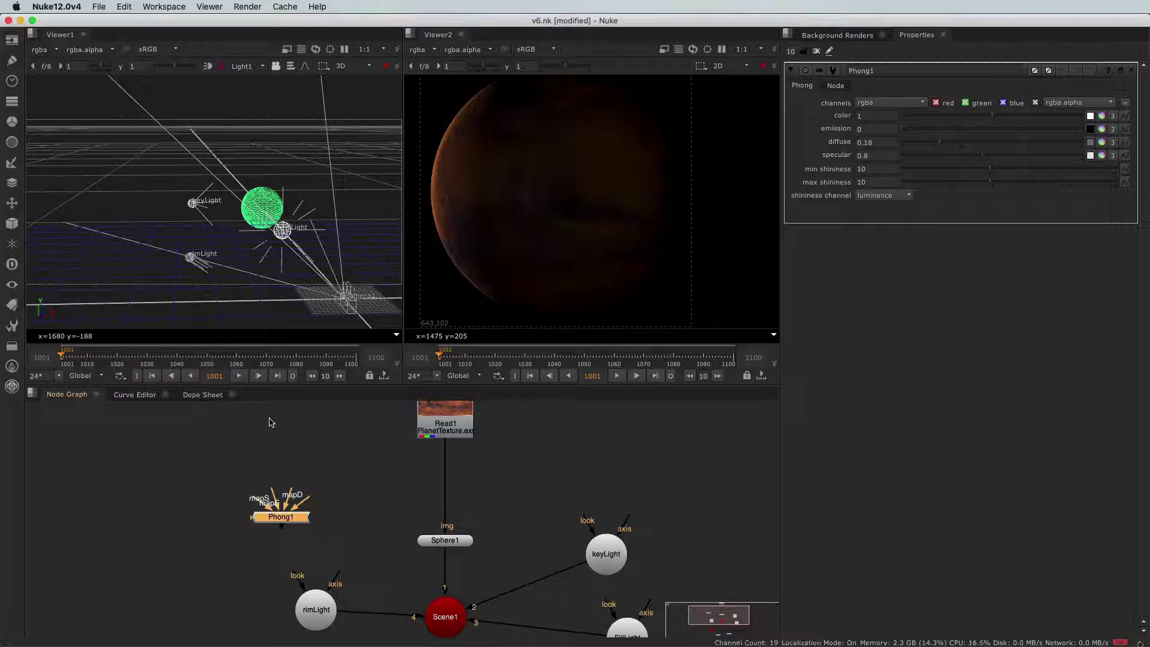
Place Phong1 below Read1 and feed it into Sphere1's img input in place of the texture.
drag(278, 530, 319, 508)
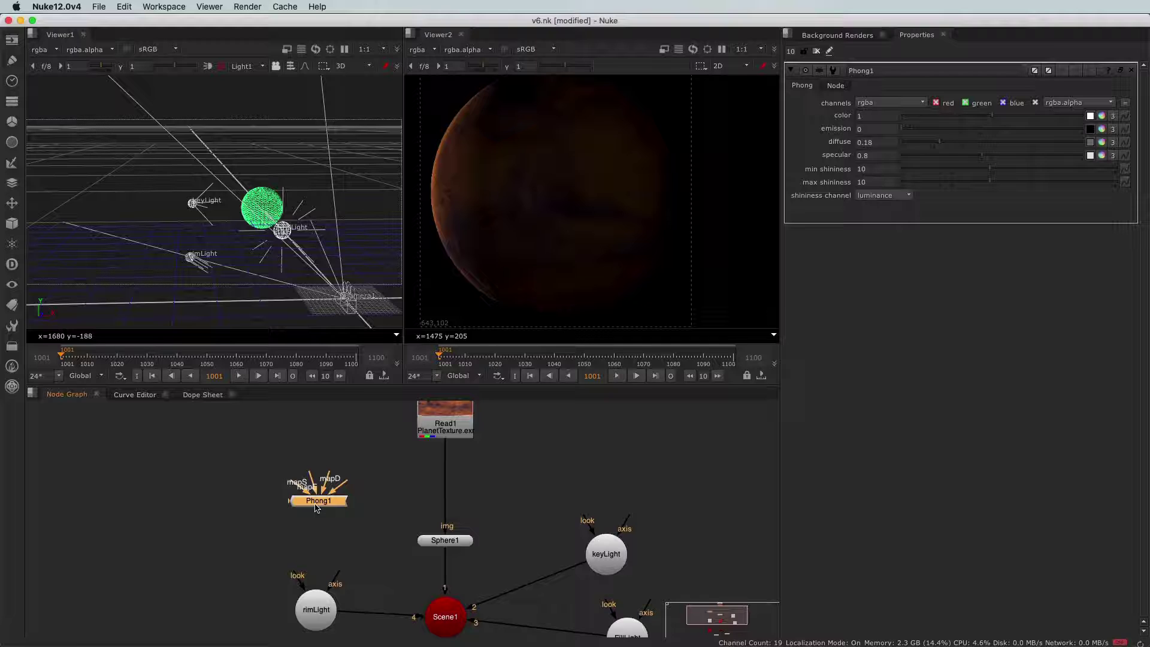
drag(317, 507, 337, 506)
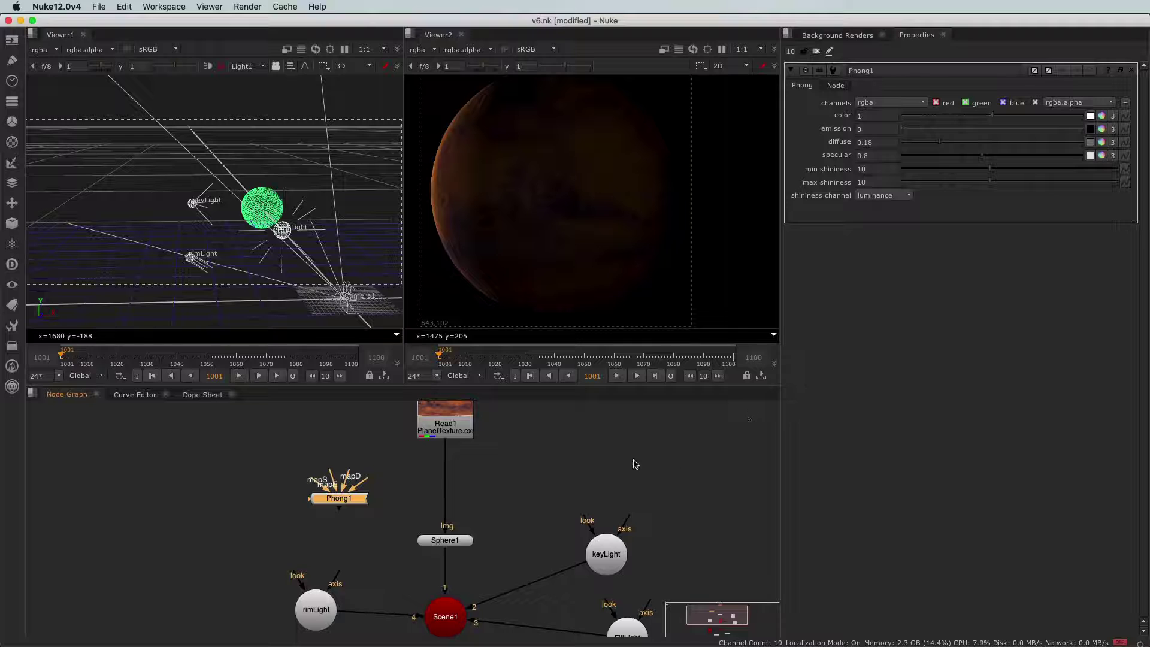
middle_drag(381, 490, 374, 496)
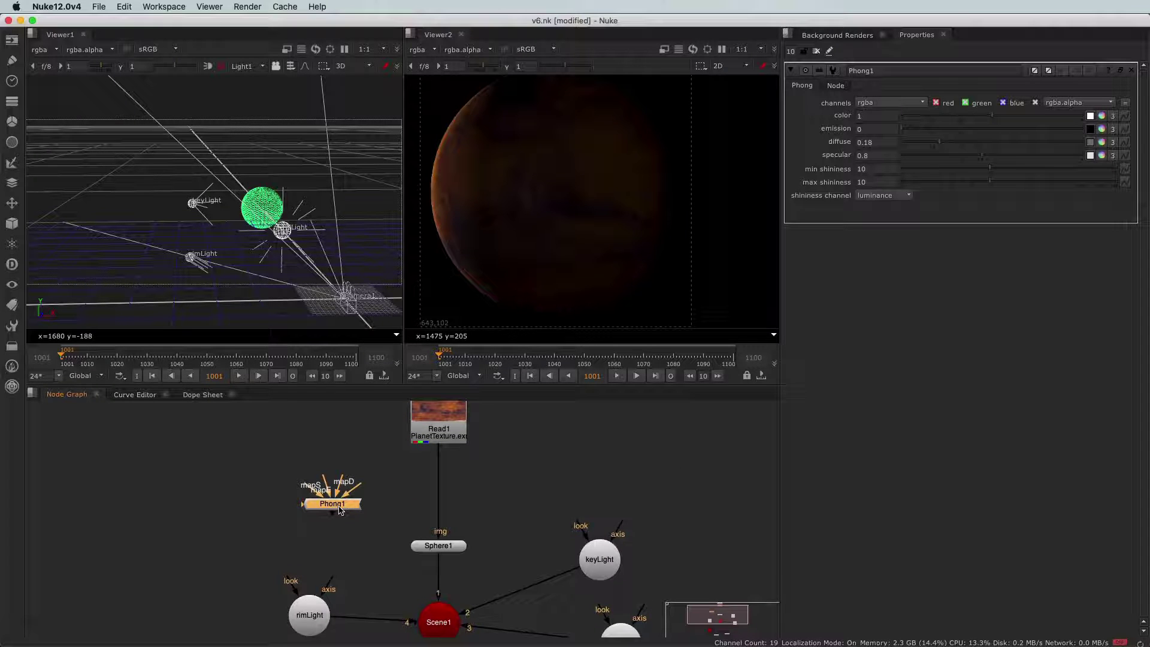
drag(344, 505, 377, 494)
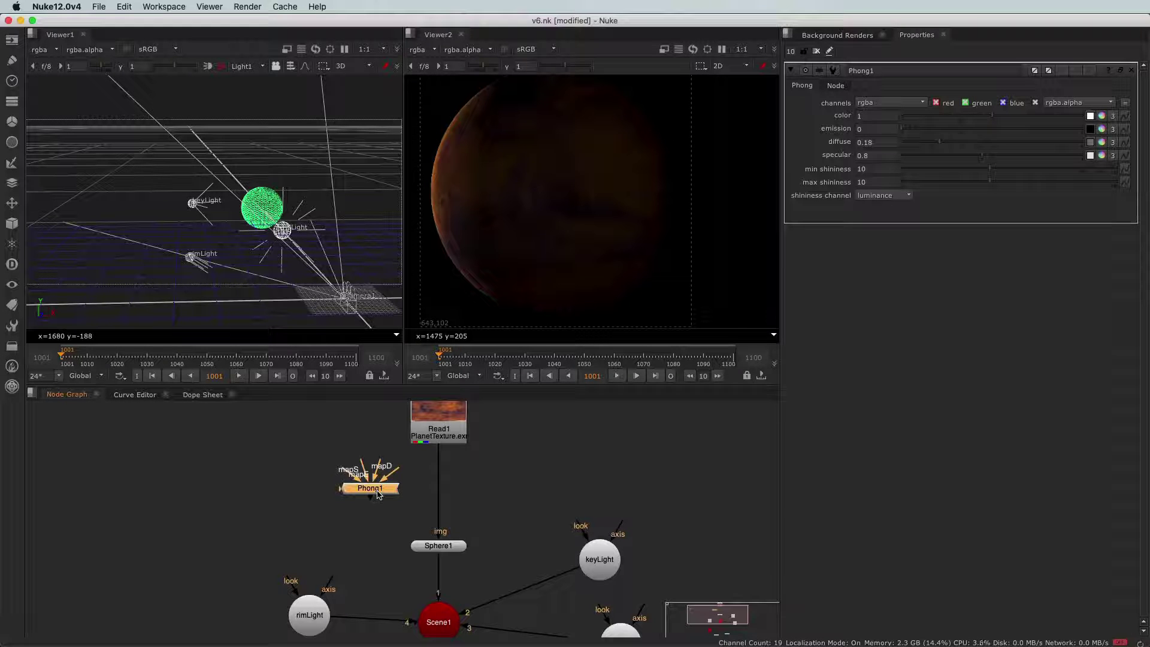
drag(377, 494, 410, 497)
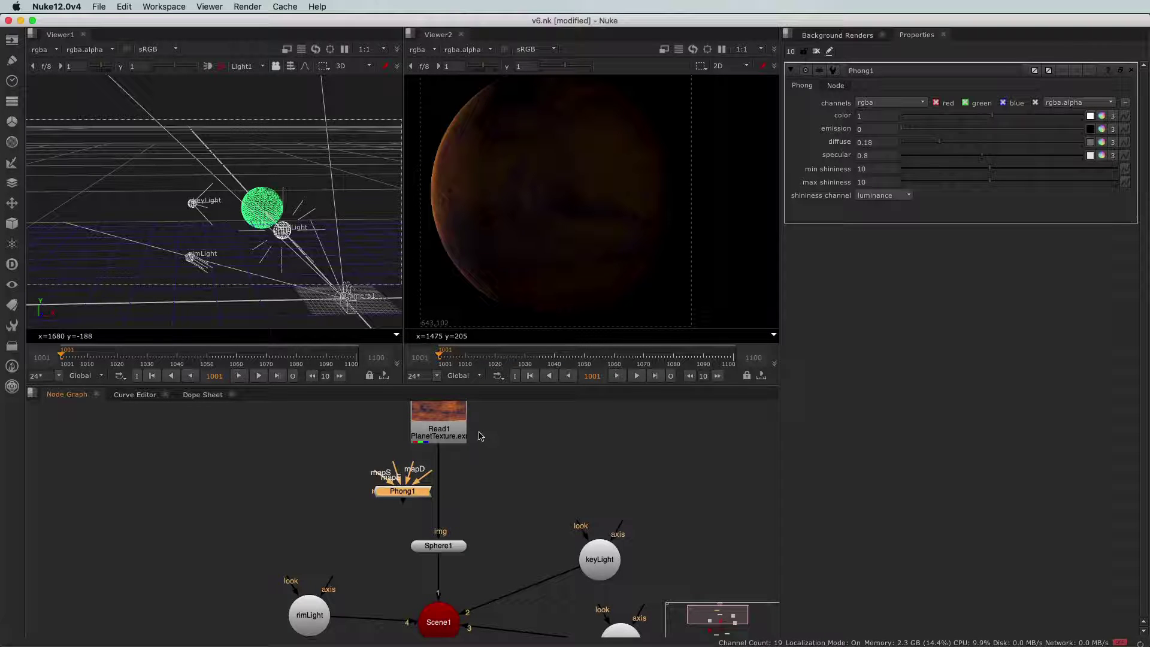
mouse_move(440, 451)
mouse_down()
mouse_move(426, 496)
mouse_move(408, 495)
mouse_move(438, 503)
mouse_up()
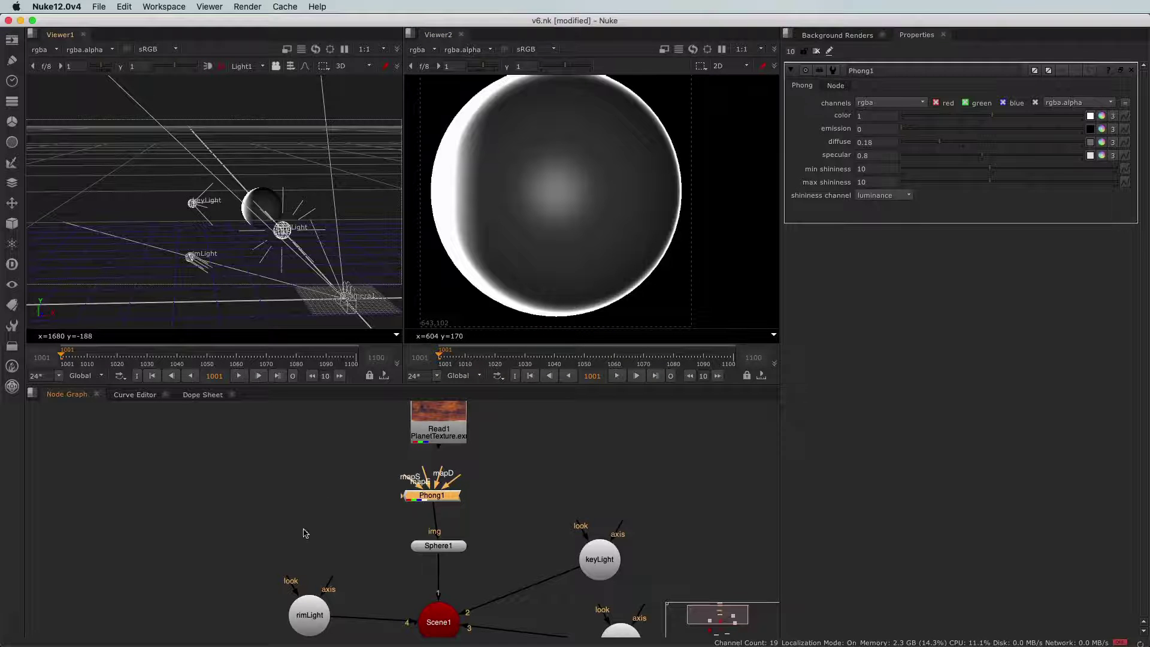
Toggle rimLight off and on repeatedly to check its effect on the Phong-shaded sphere.
scroll(306, 534, down, 3)
click(312, 576)
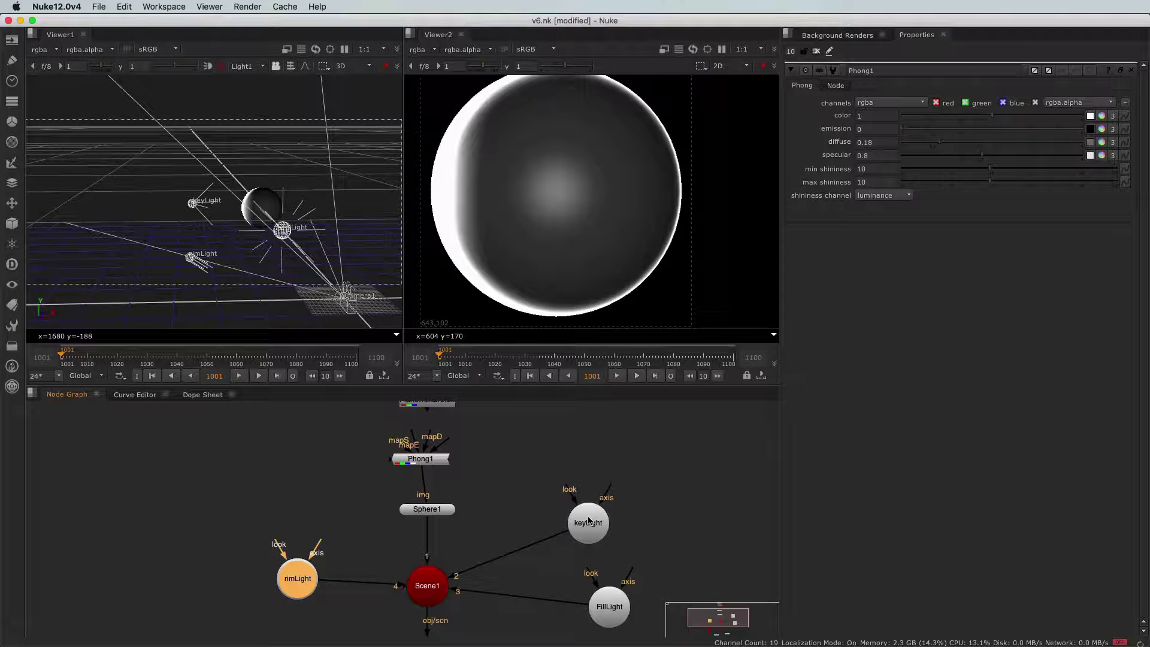
key(d)
key(d)
key(d)
key(d)
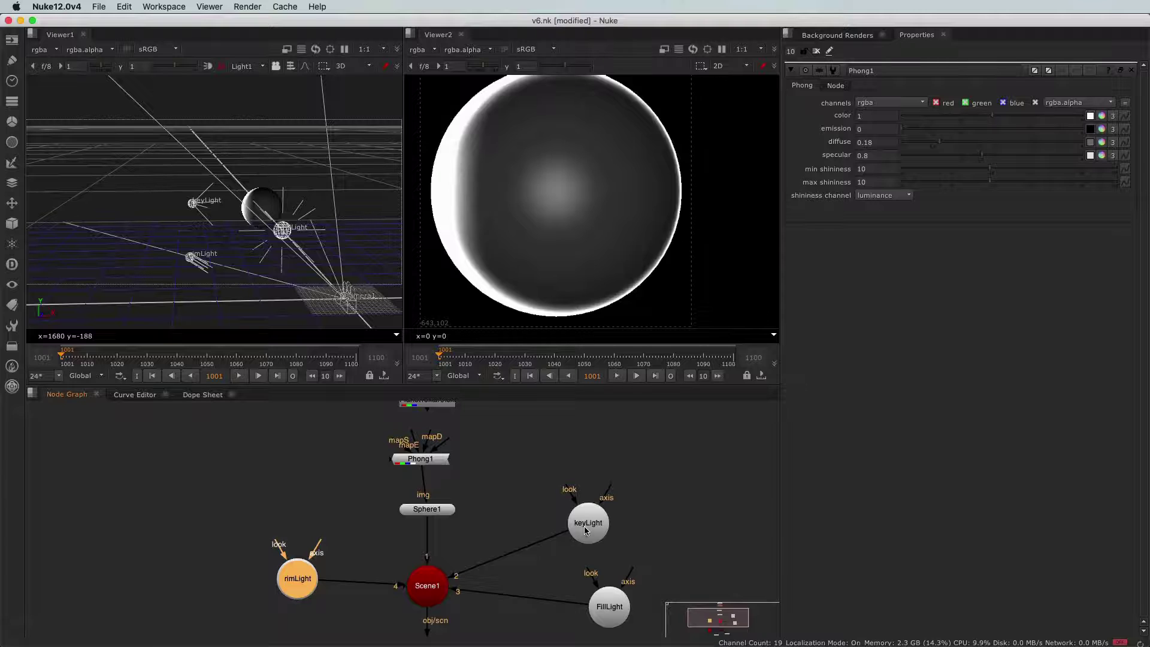
key(d)
key(d)
key(d)
key(d)
Align Phong1 directly above Sphere1 and reduce its specular value to 0.
drag(426, 462, 432, 464)
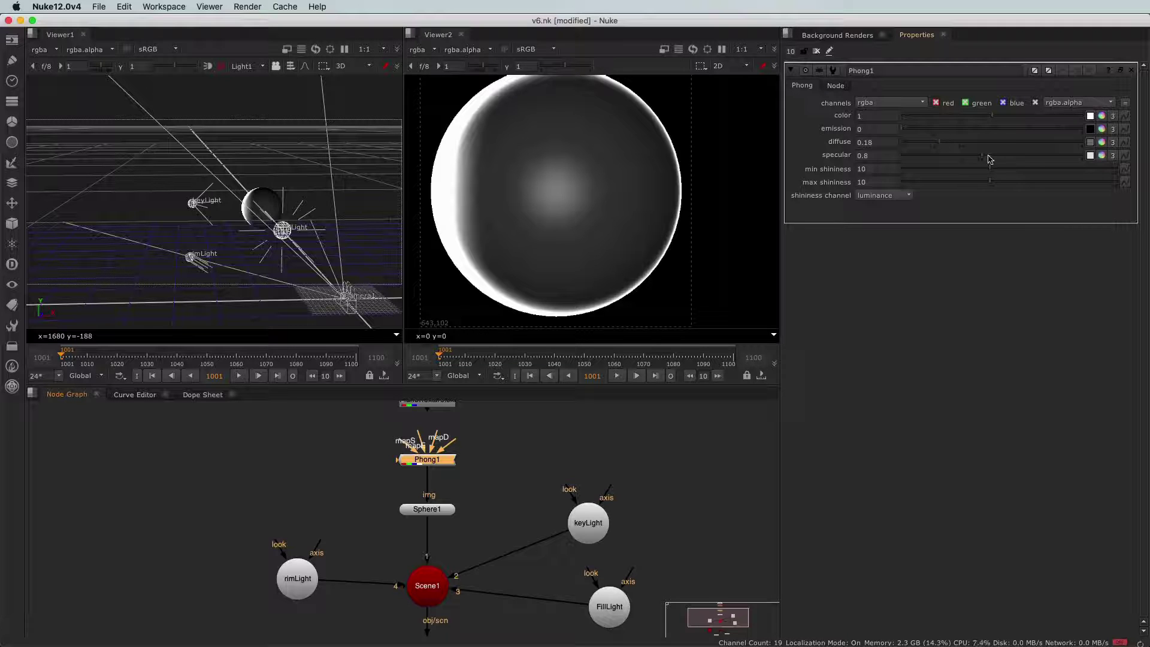
drag(983, 158, 902, 156)
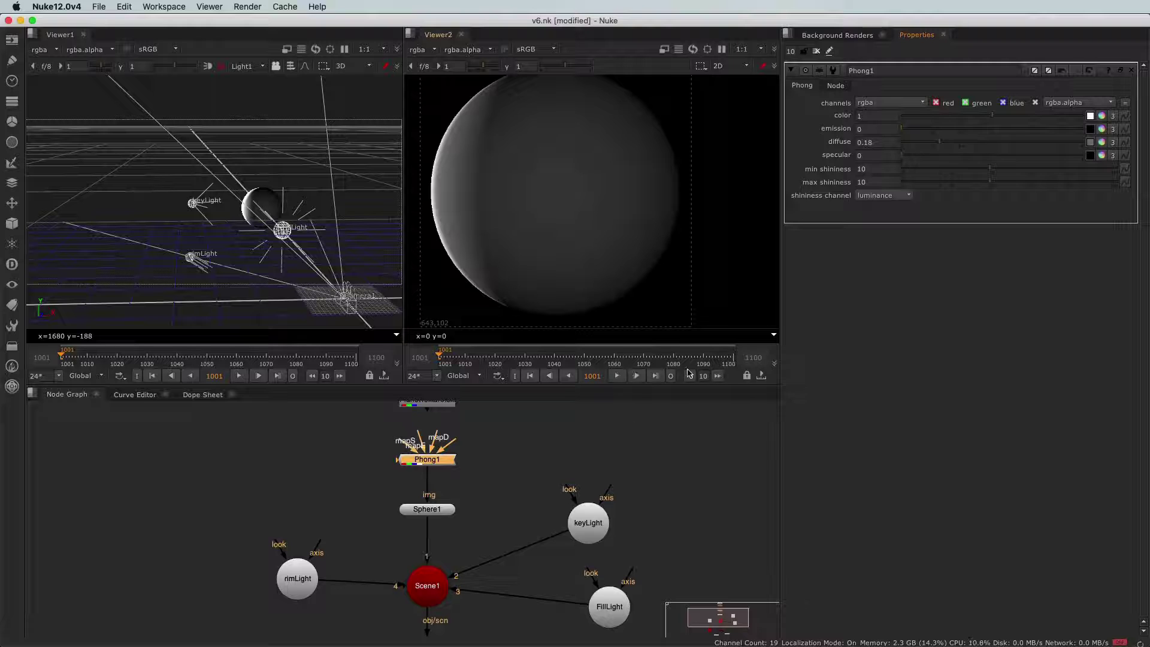
Examine Phong1's unconnected inputs one by one, including mapD, mapE and mapS.
scroll(488, 501, up, 5)
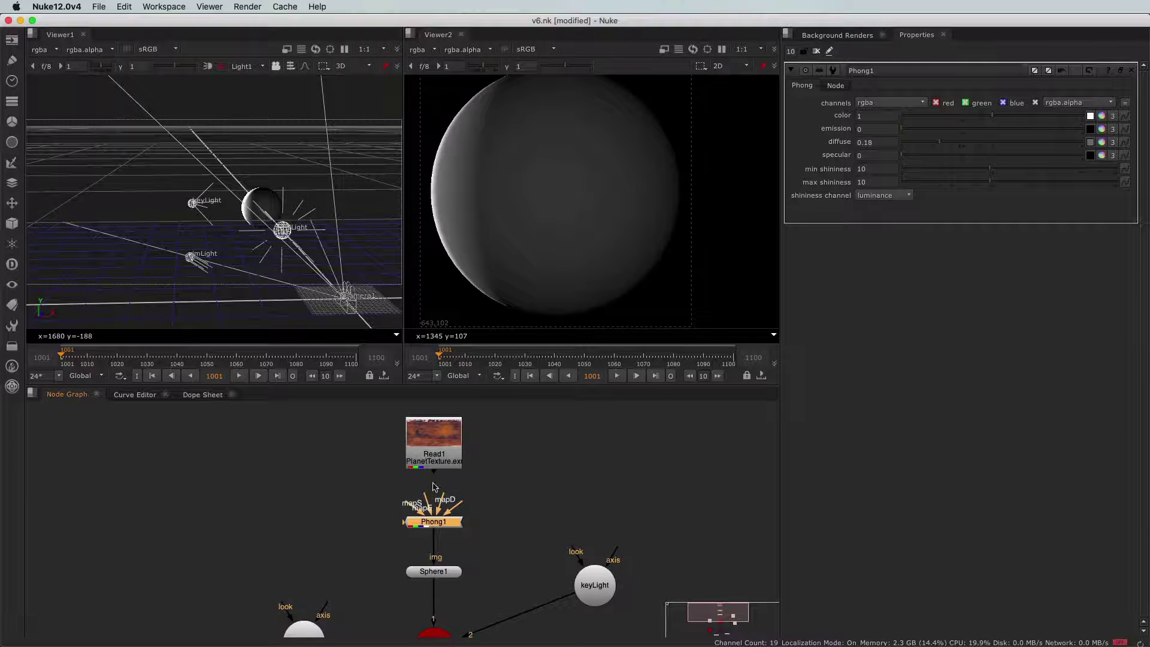
scroll(435, 487, up, 3)
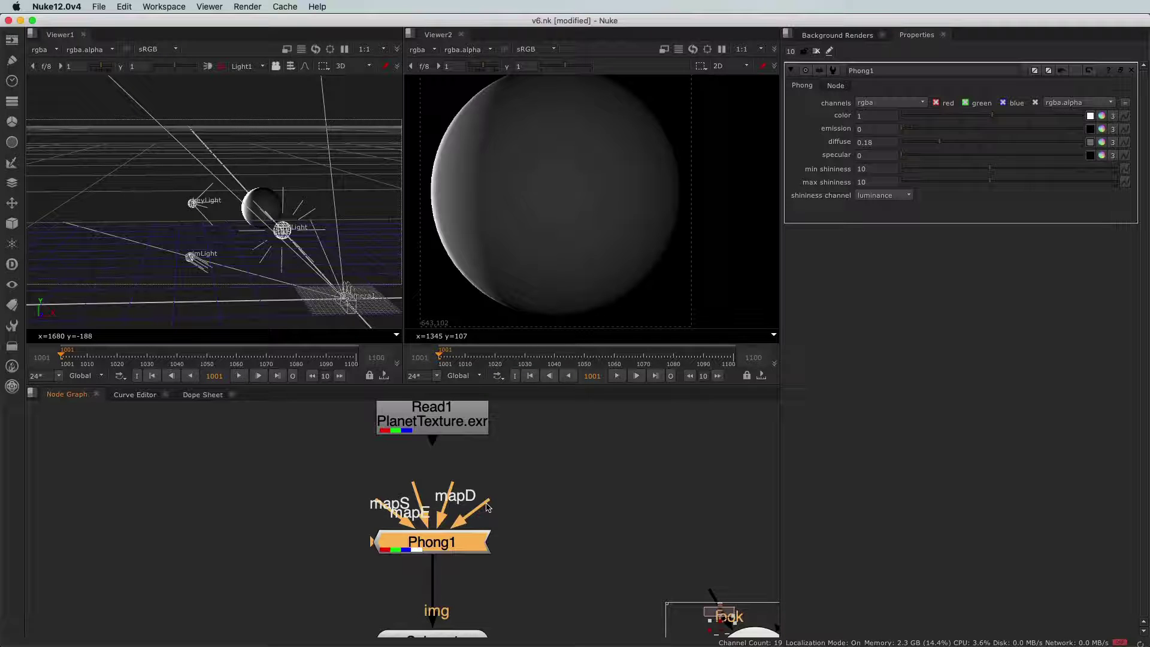
drag(487, 506, 613, 463)
drag(451, 489, 475, 468)
drag(417, 497, 417, 471)
drag(377, 506, 353, 474)
drag(370, 546, 290, 516)
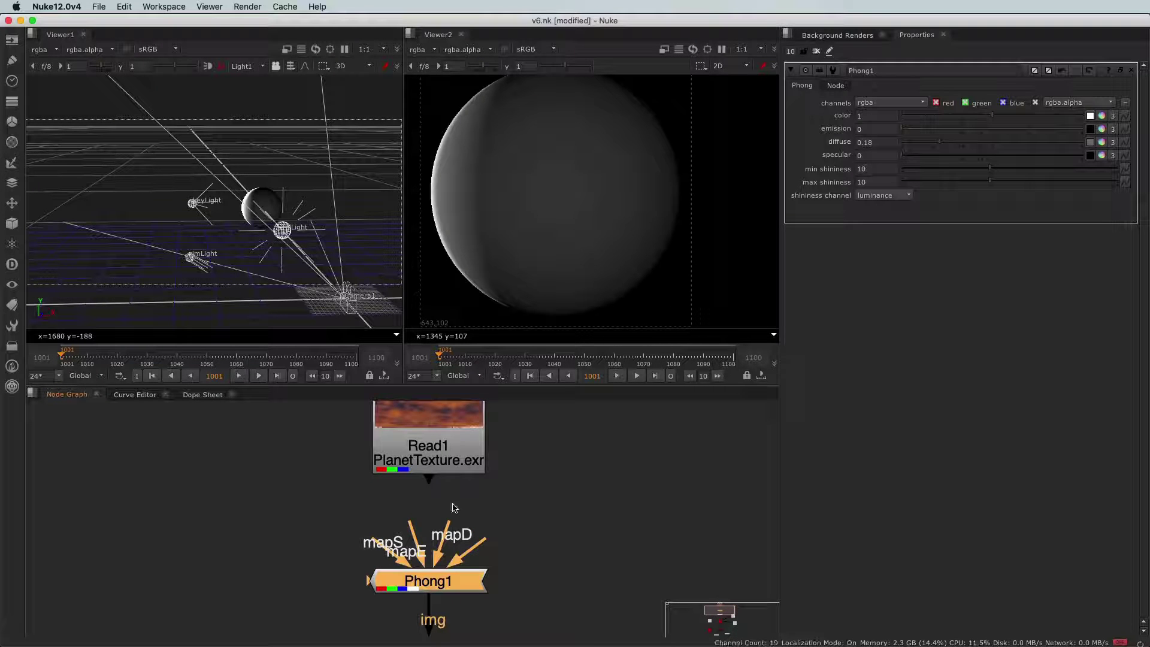
Connect Phong1's mapD input to the Read1 planet texture.
drag(451, 527, 431, 459)
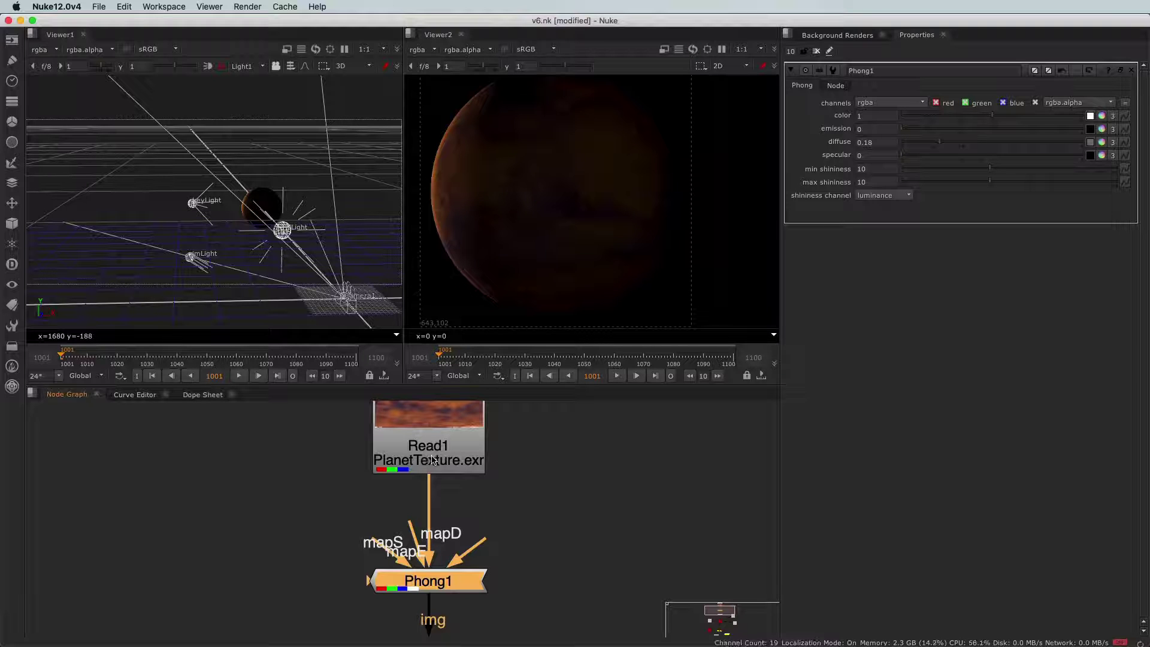
scroll(295, 570, down, 3)
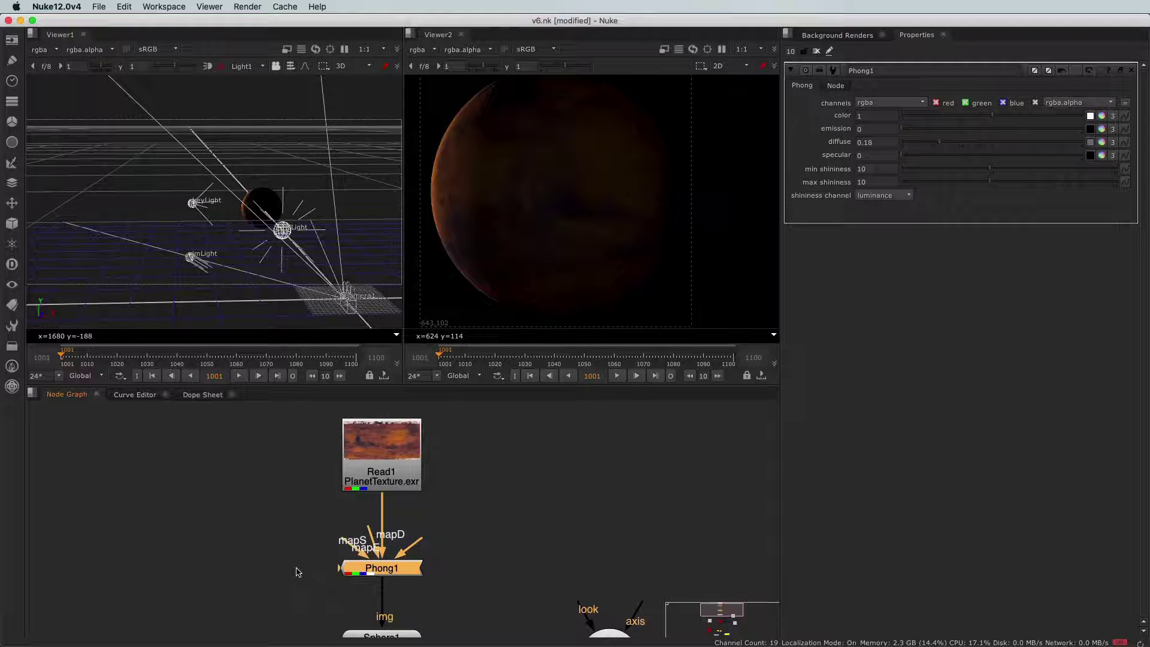
Try out different specular and color values on Phong1, restoring specular to 0 and color to 1.
drag(374, 548, 402, 542)
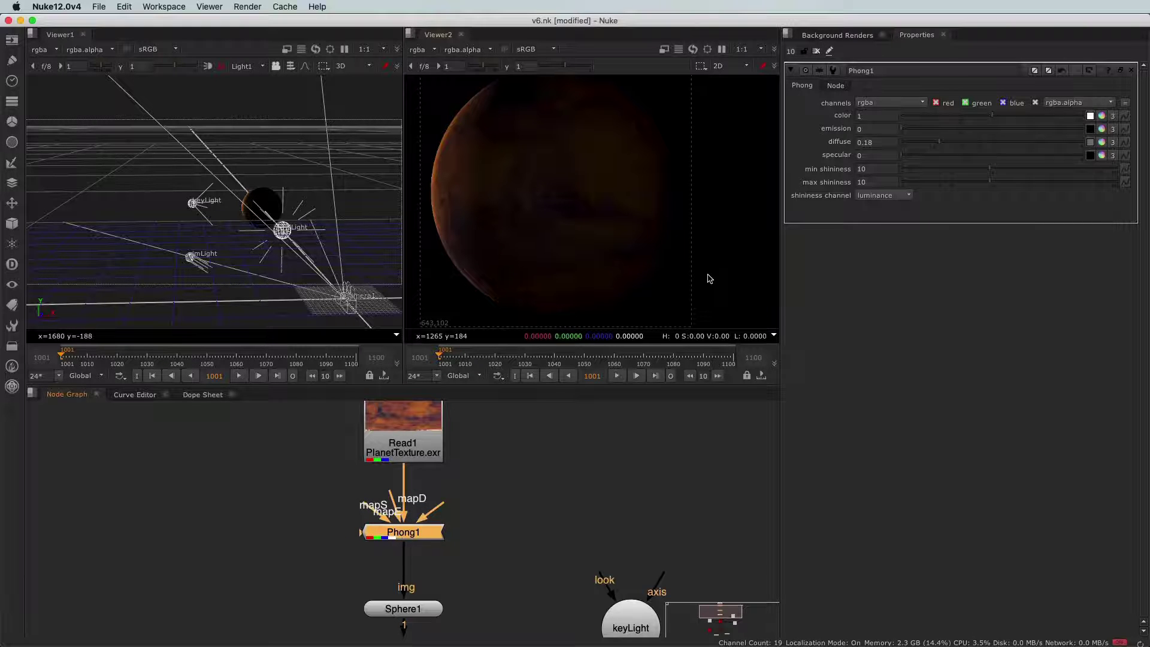
click(915, 157)
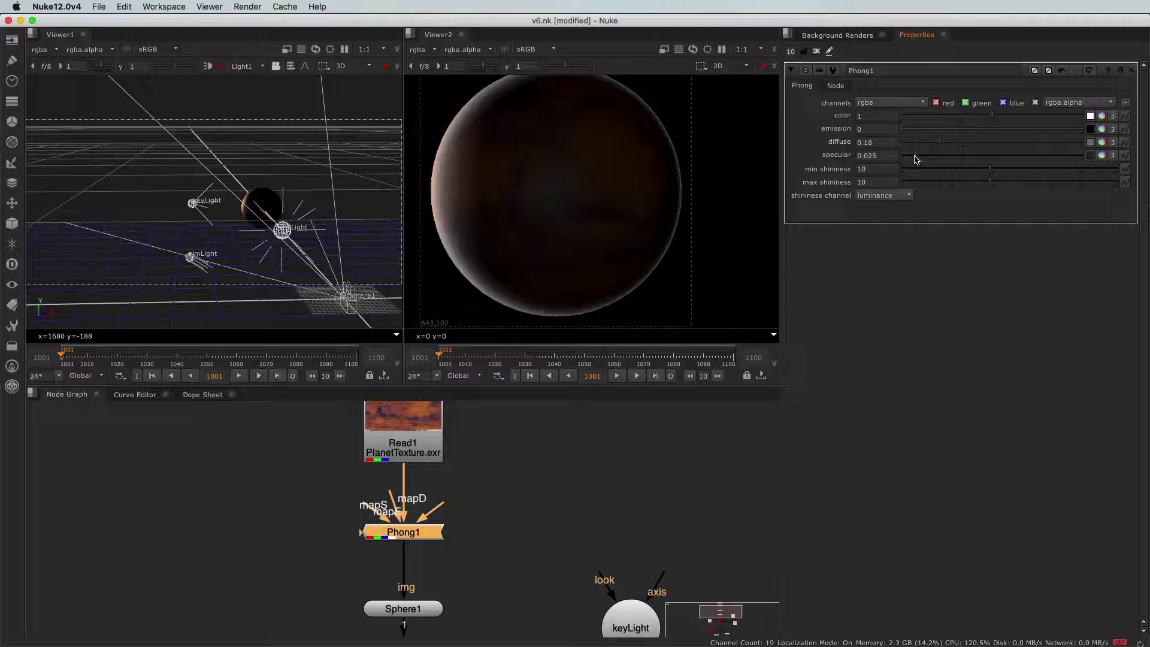
drag(916, 158, 888, 162)
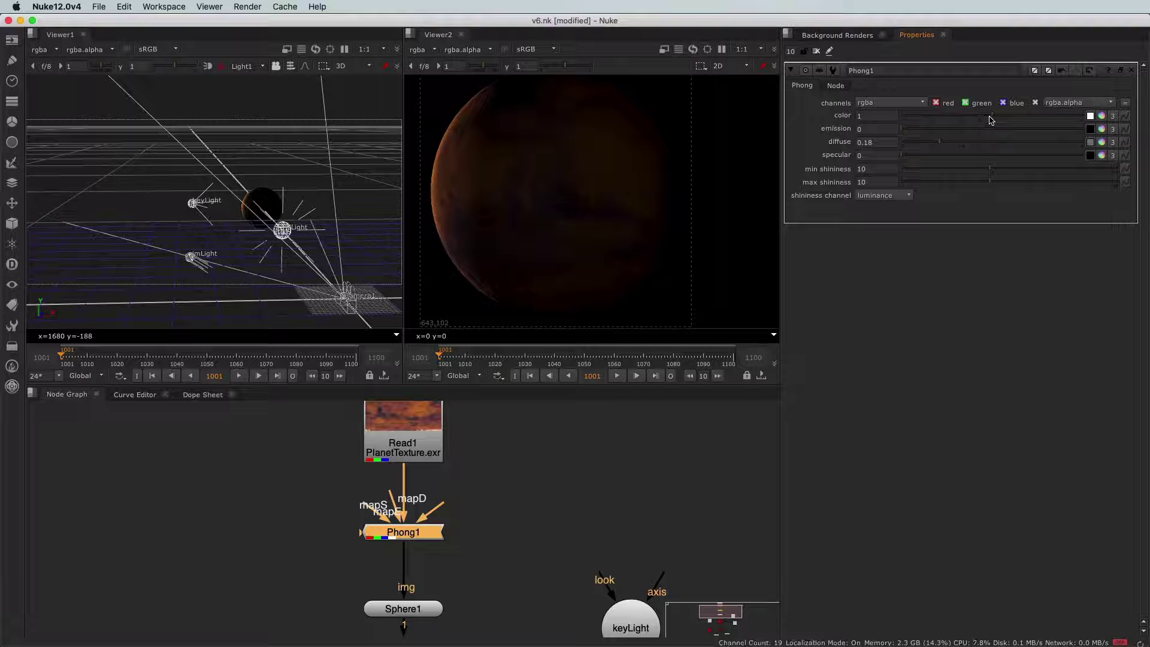
drag(993, 120, 975, 124)
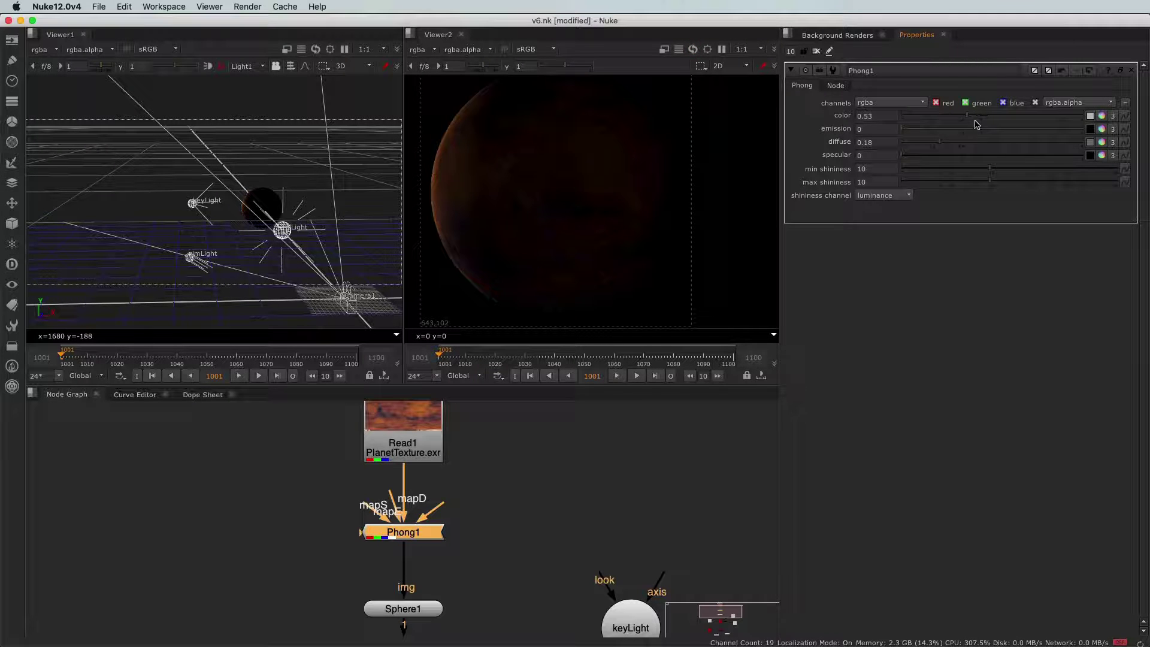
click(993, 117)
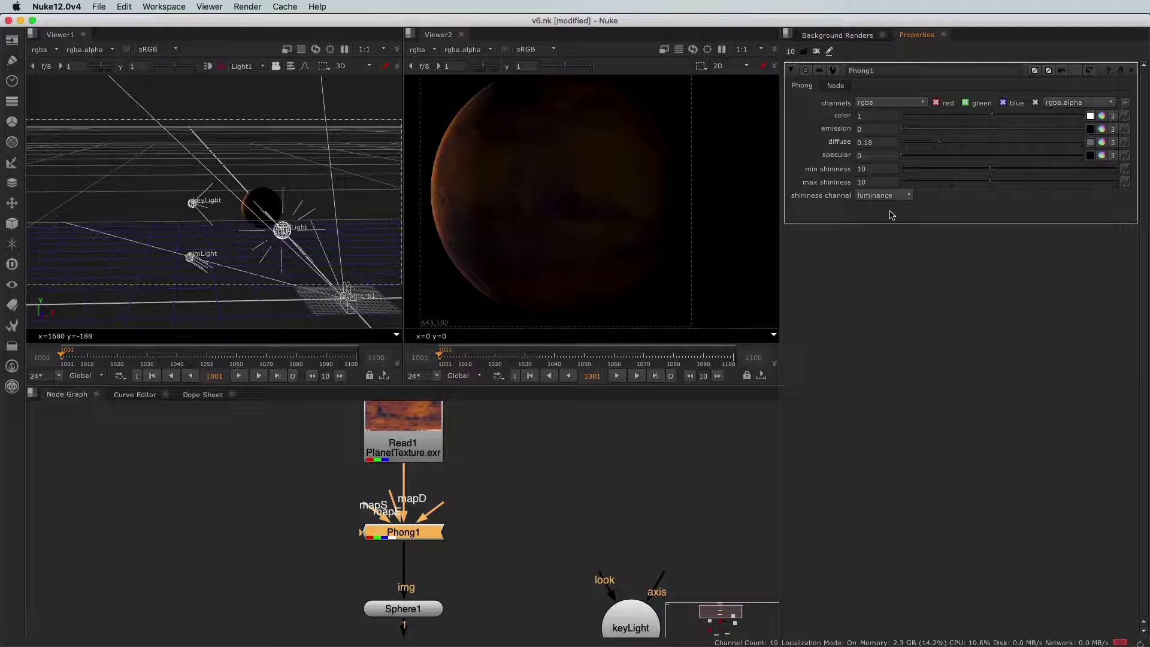
Add an unconnected Read node that loads PlanetLights.exr from the Material/Textures folder.
middle_drag(252, 508, 267, 544)
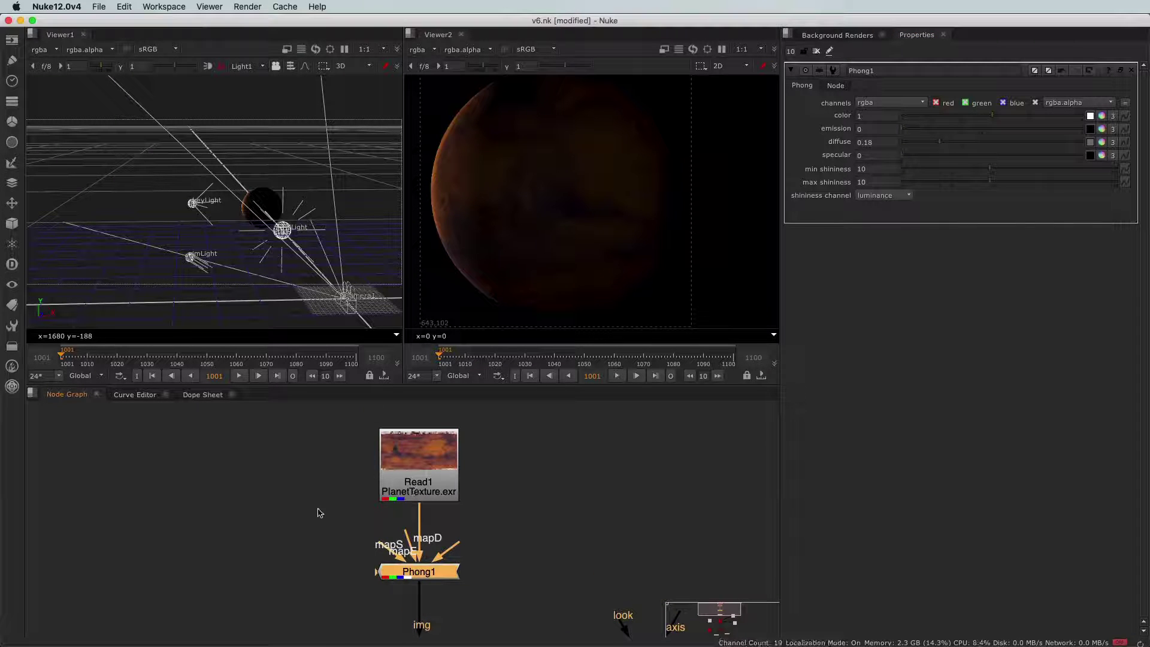
mouse_move(313, 531)
mouse_down()
mouse_move(328, 552)
mouse_move(477, 591)
mouse_up()
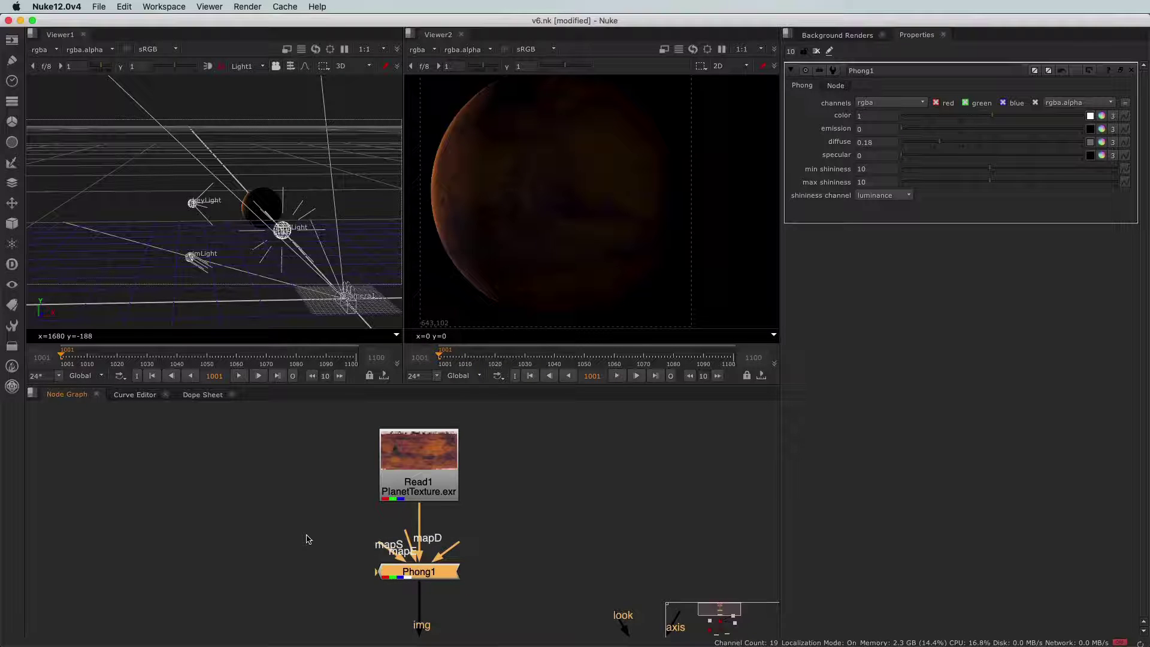
middle_drag(309, 552, 339, 533)
click(339, 533)
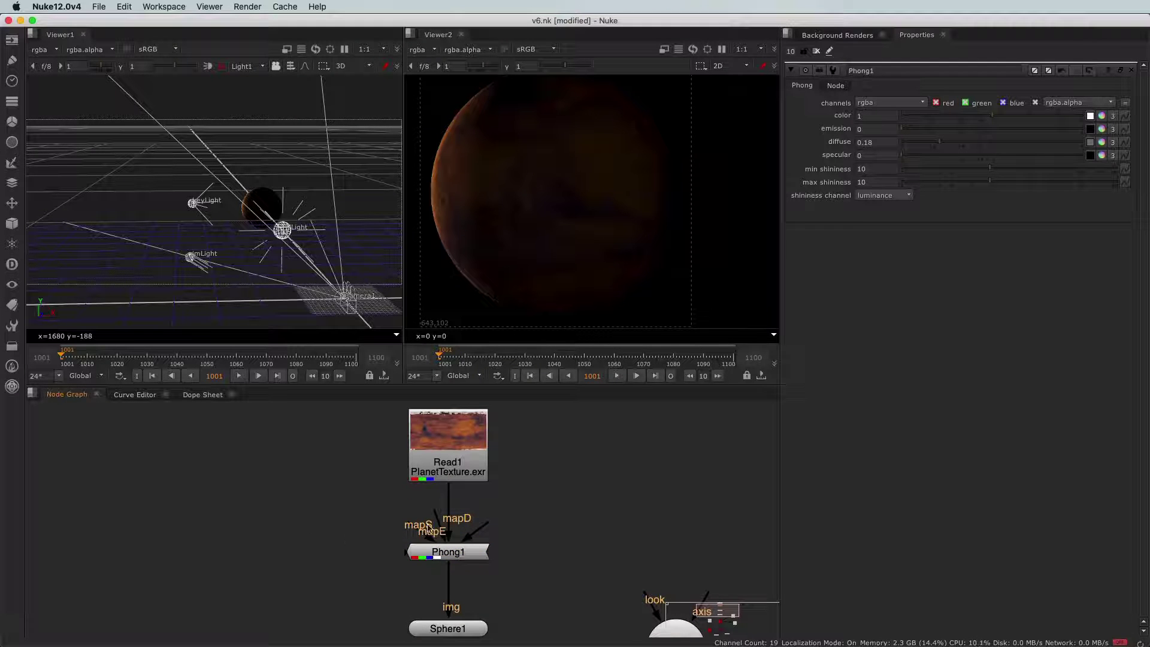
drag(429, 527, 420, 508)
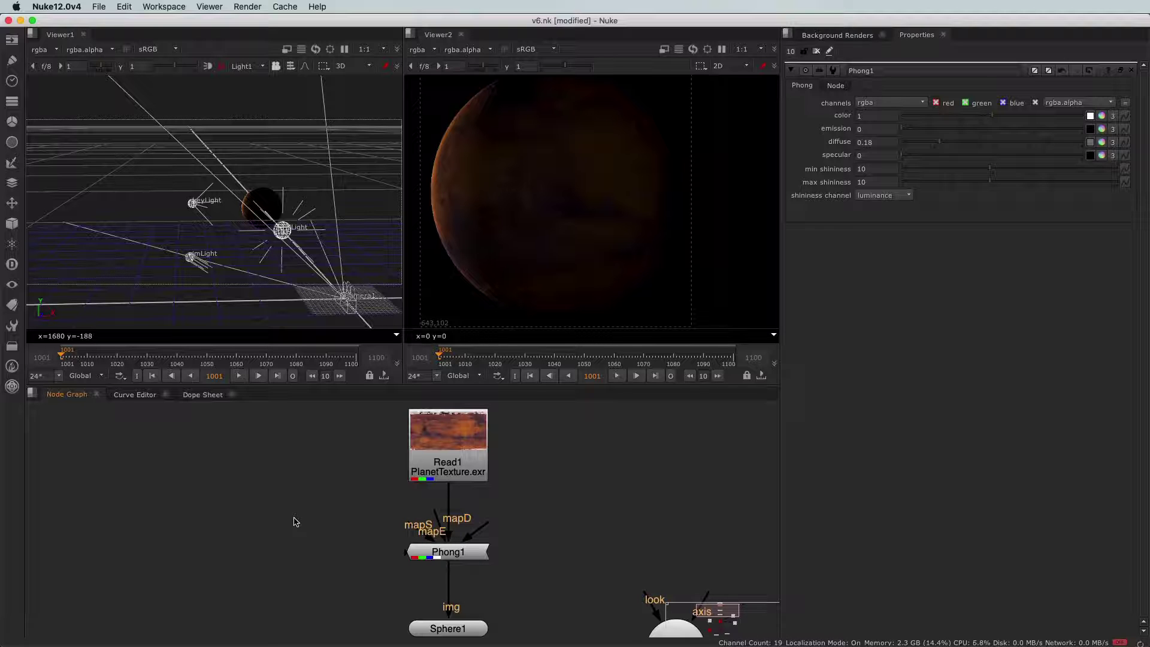
key(r)
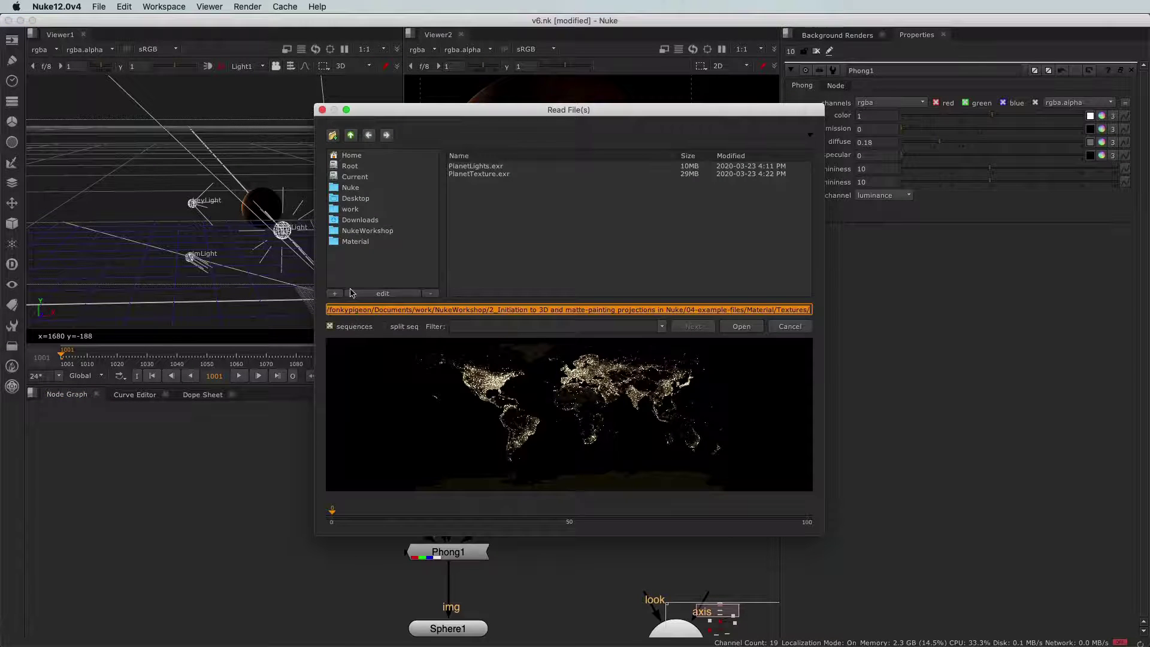
click(358, 242)
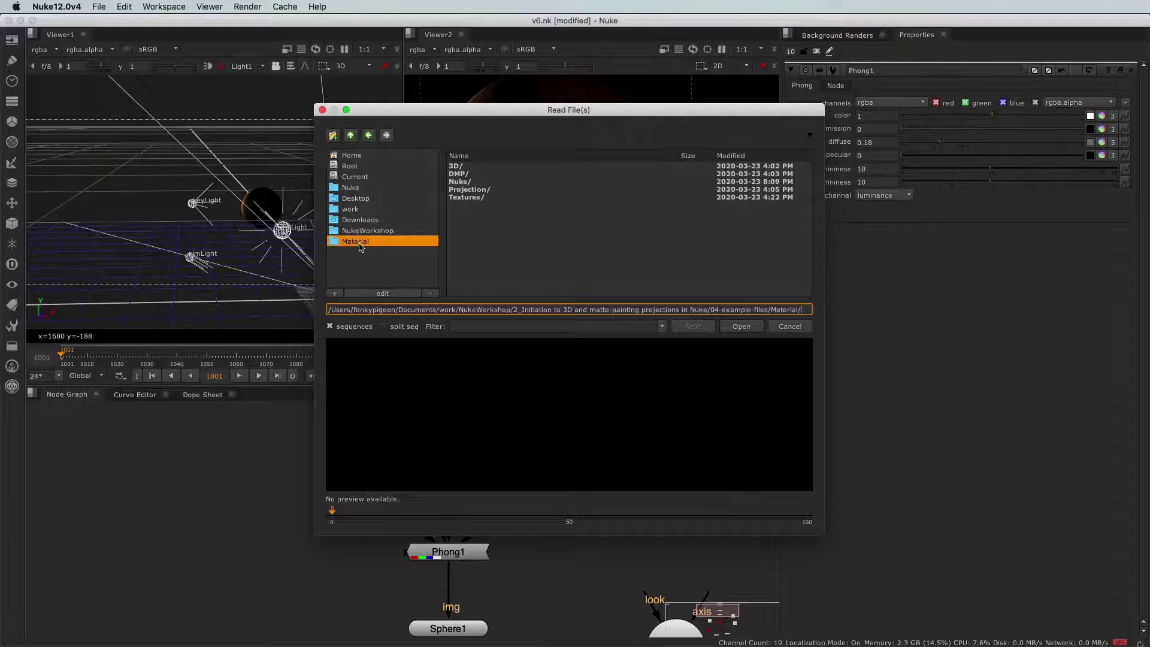
double_click(470, 198)
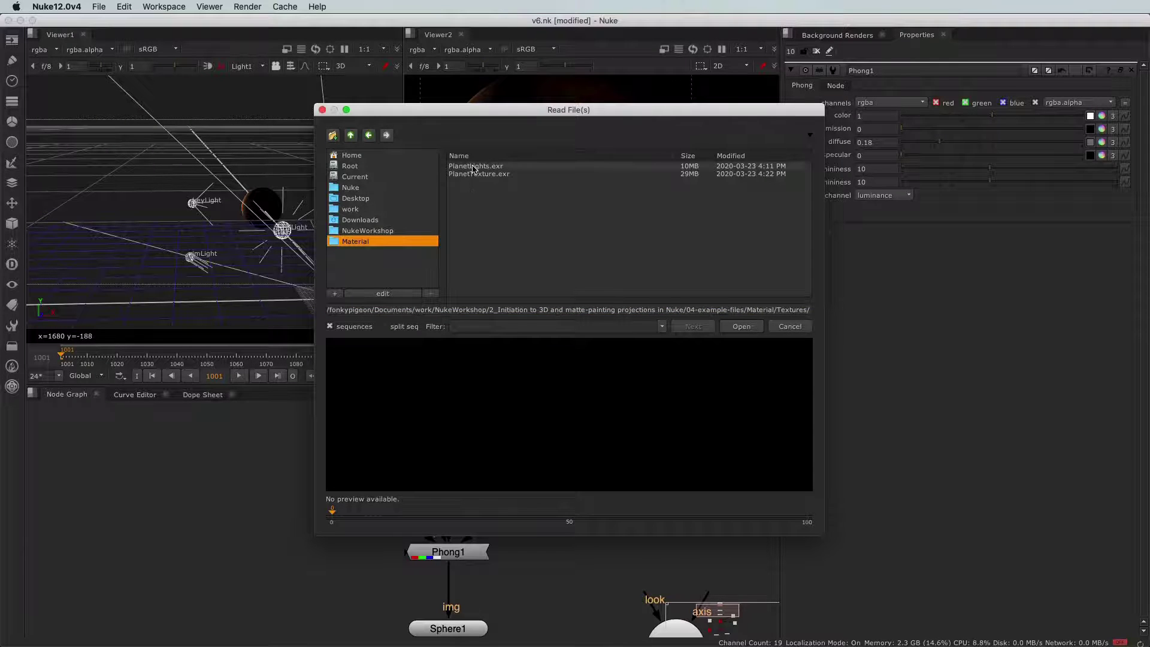
click(474, 166)
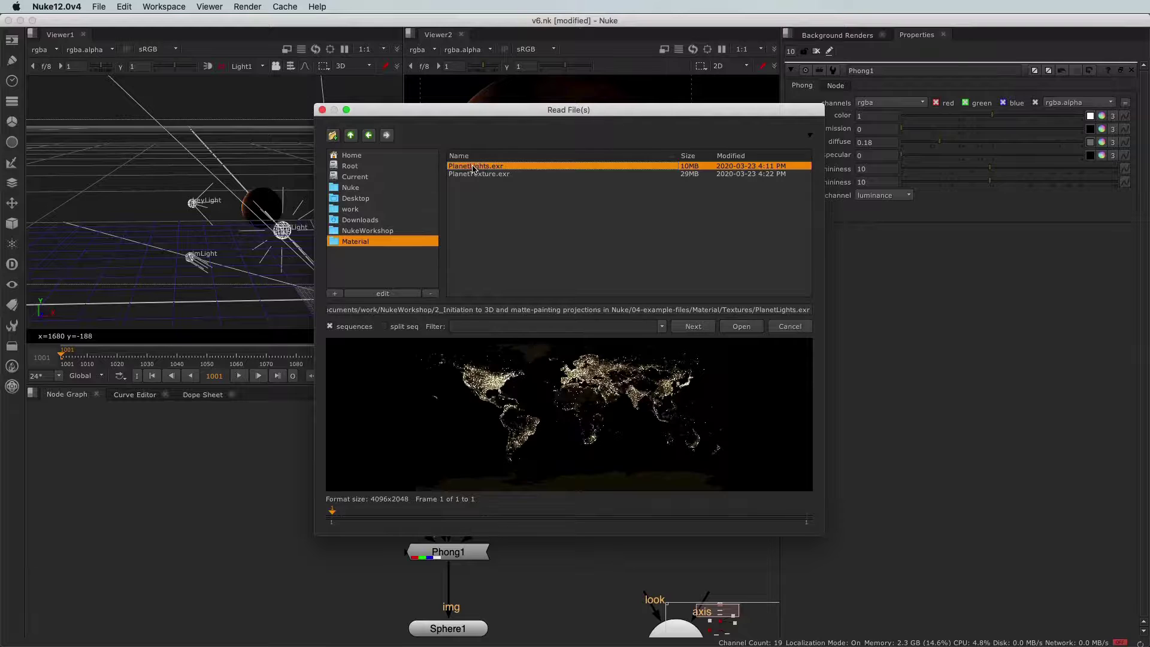
click(749, 330)
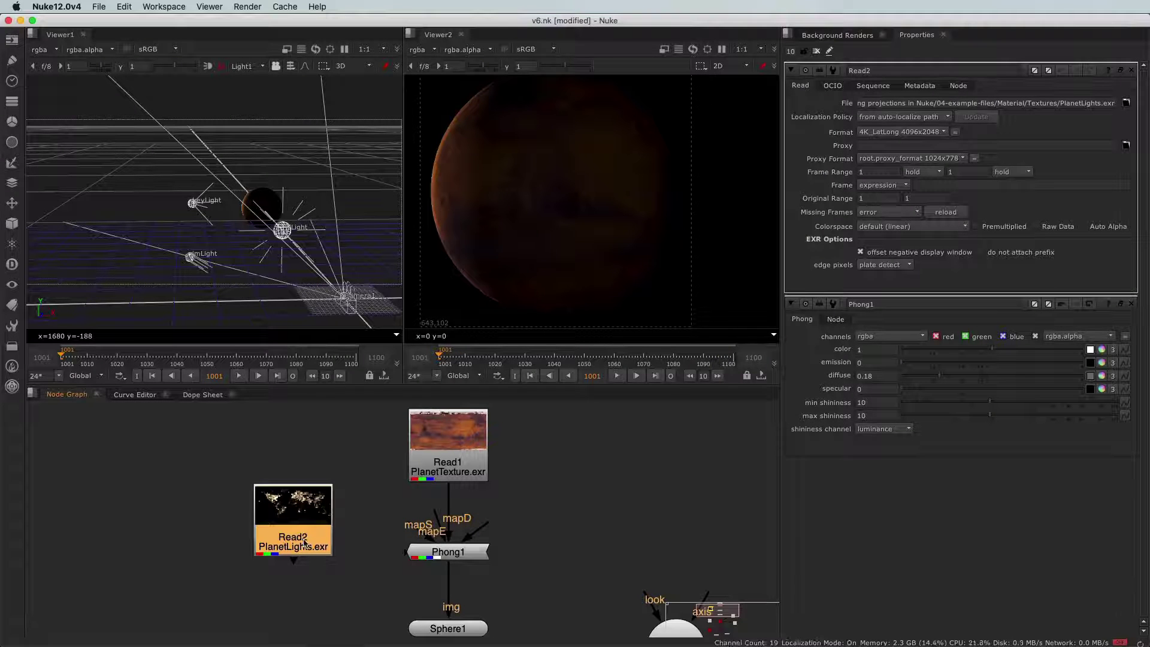
Connect Phong1's mapE input to the PlanetLights Read2 node and raise Phong1's emission to about 1.26.
drag(307, 542, 302, 491)
drag(439, 522, 288, 486)
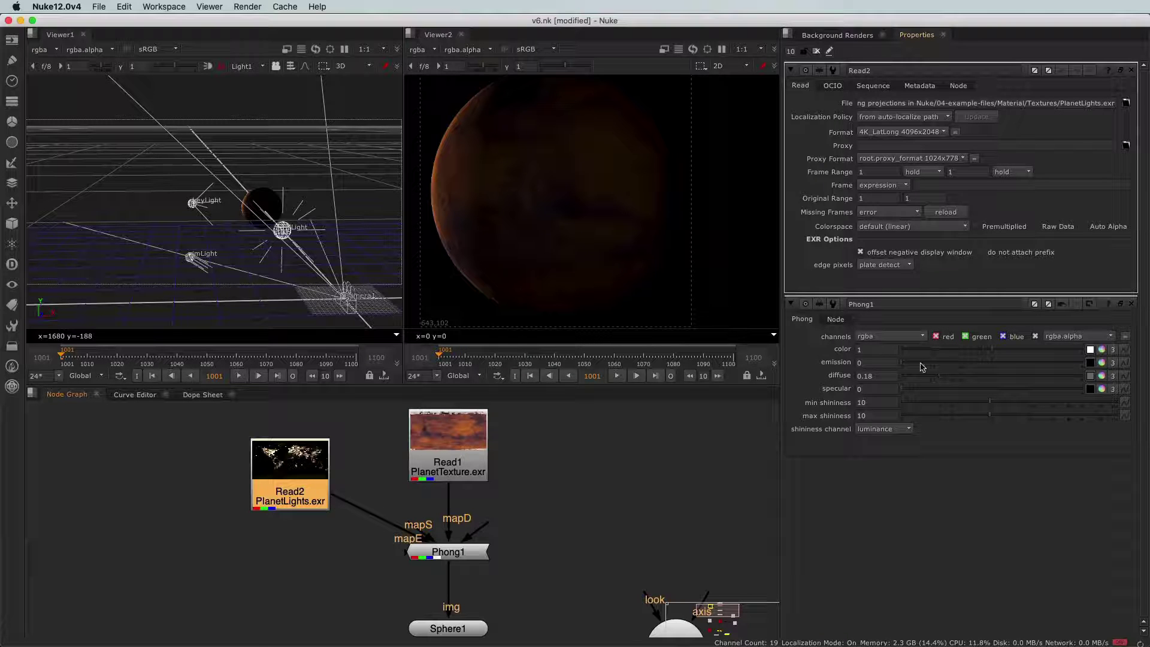
drag(925, 366, 1003, 376)
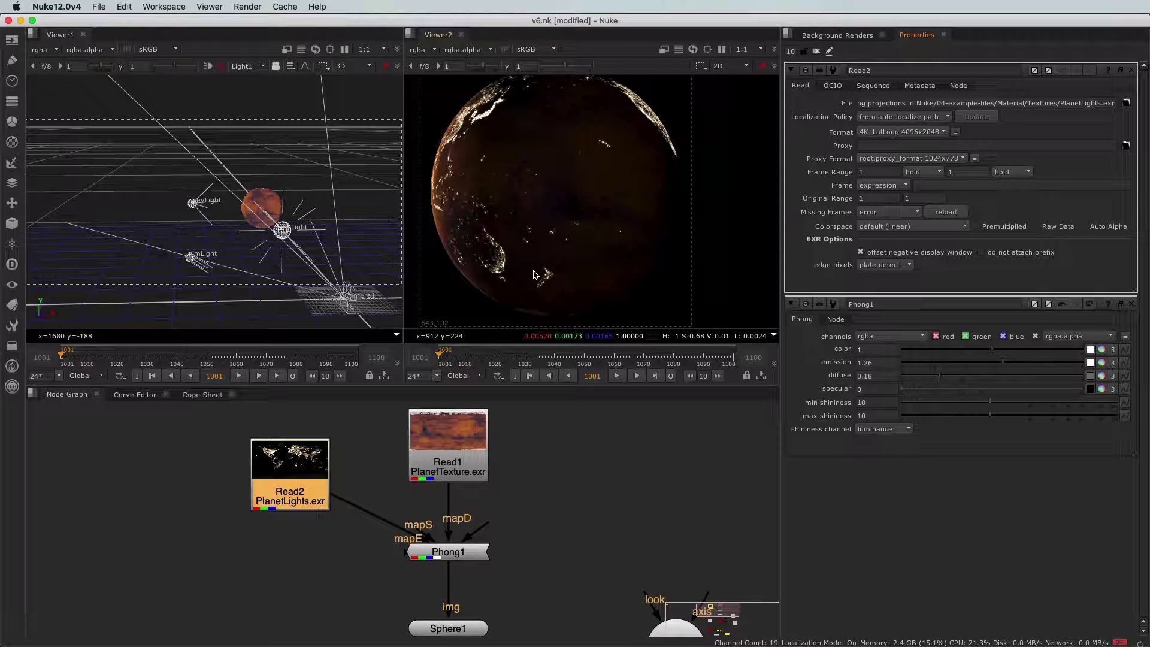
Set Sphere1's Y rotation to 60.
middle_drag(359, 592, 362, 576)
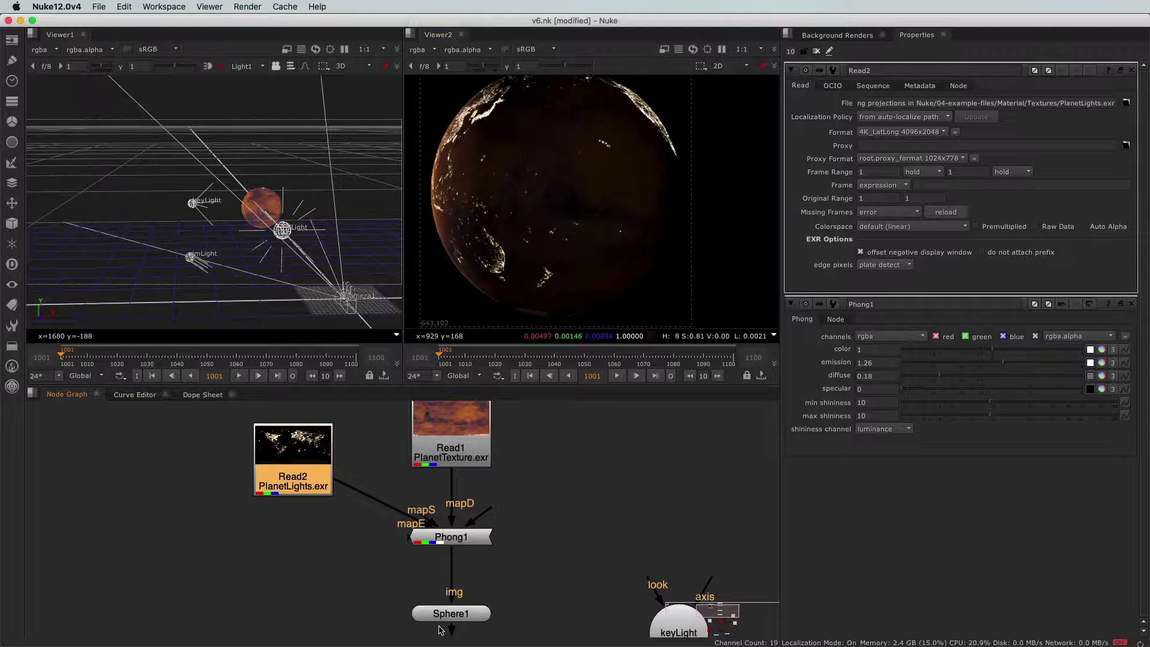
double_click(452, 612)
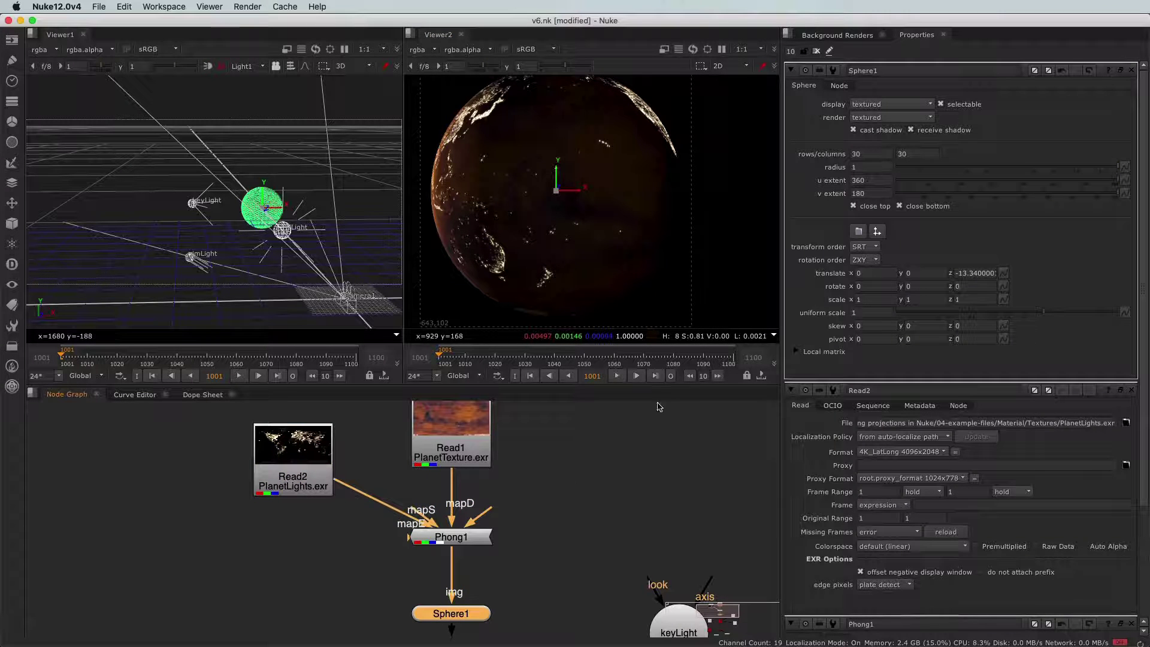
click(916, 287)
double_click(907, 286)
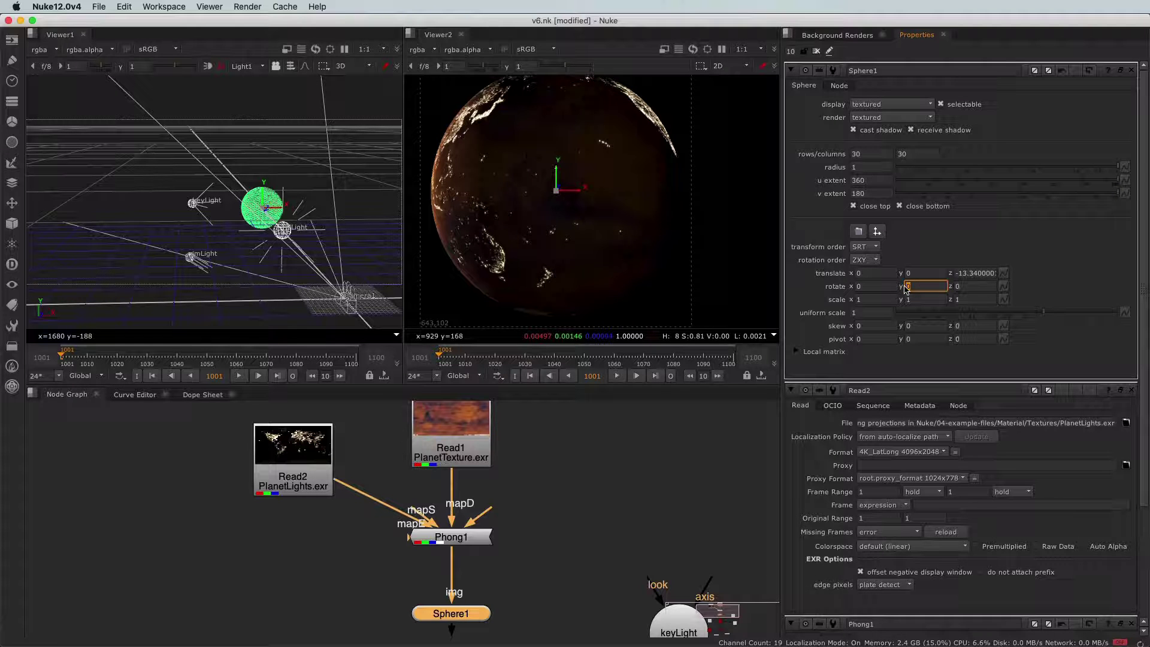
text(50)
key(Return)
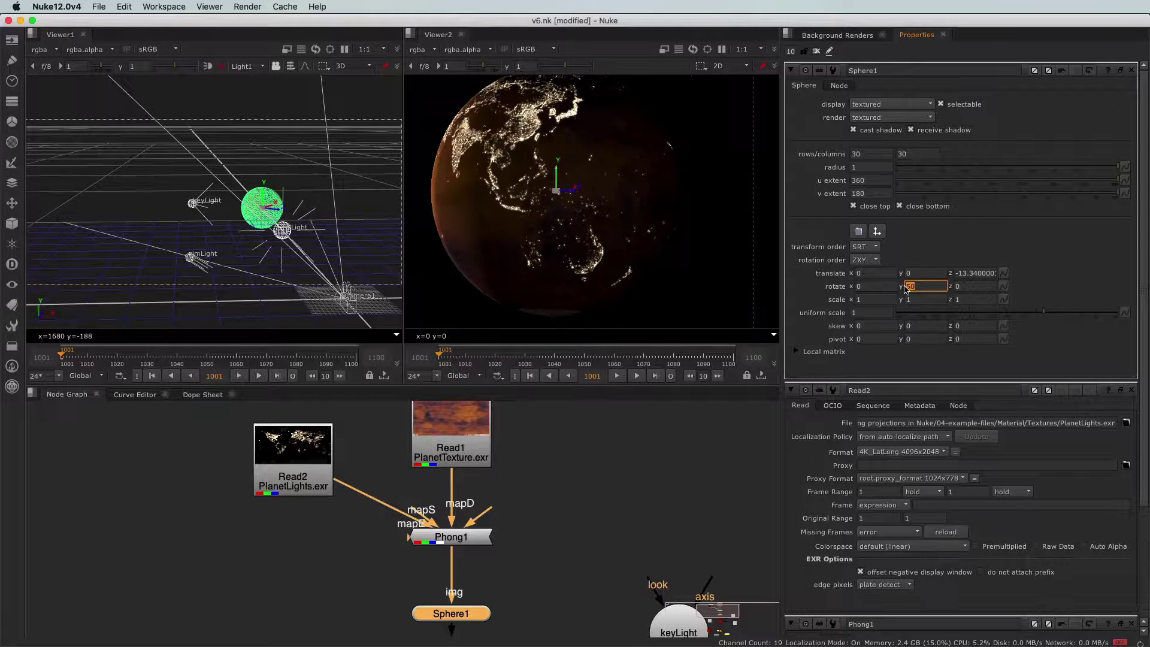
click(909, 288)
key(Up)
key(Up)
key(Up)
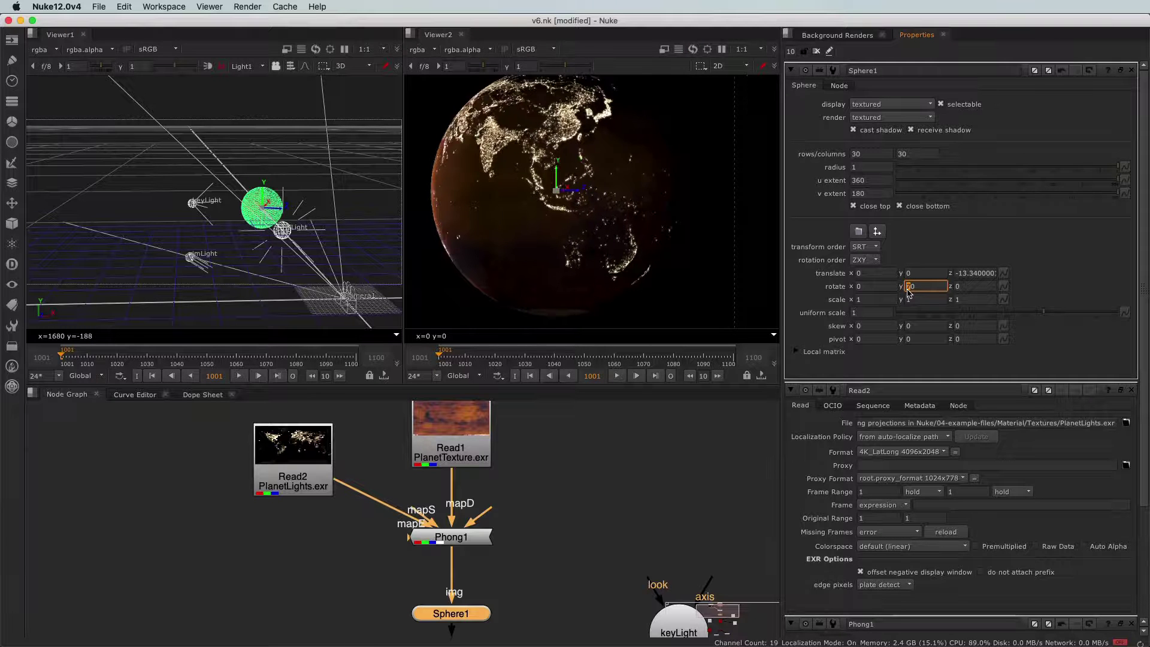
click(653, 473)
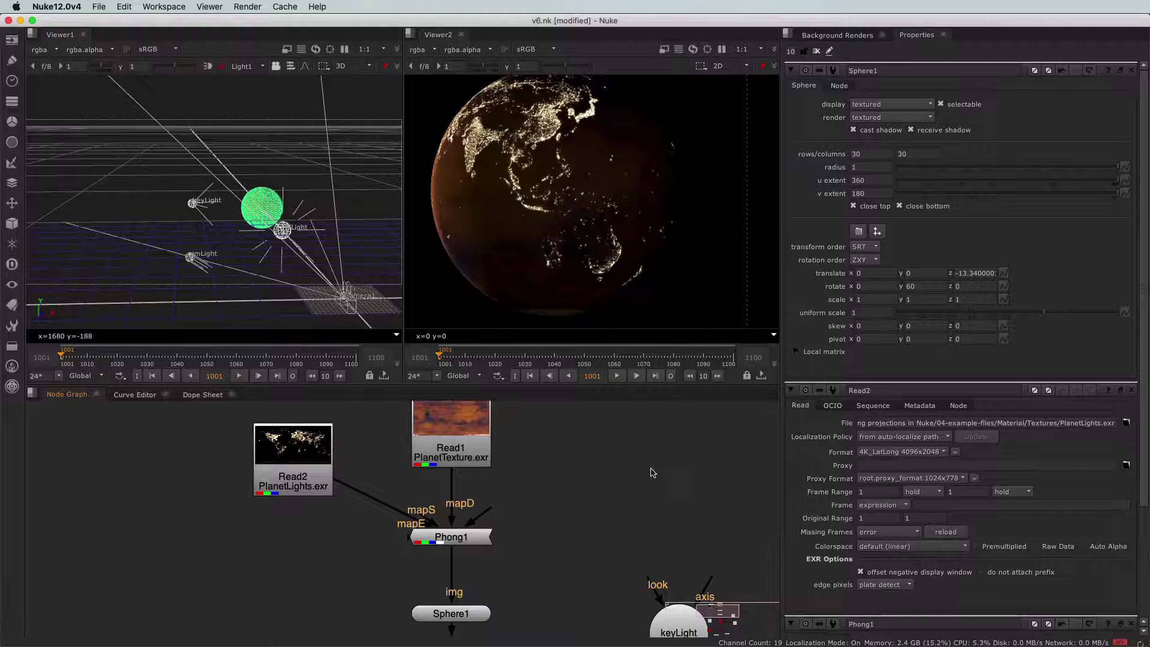
Place the Read2 PlanetLights node level with Phong1 to tidy the mapE connection in the node graph.
scroll(595, 507, down, 5)
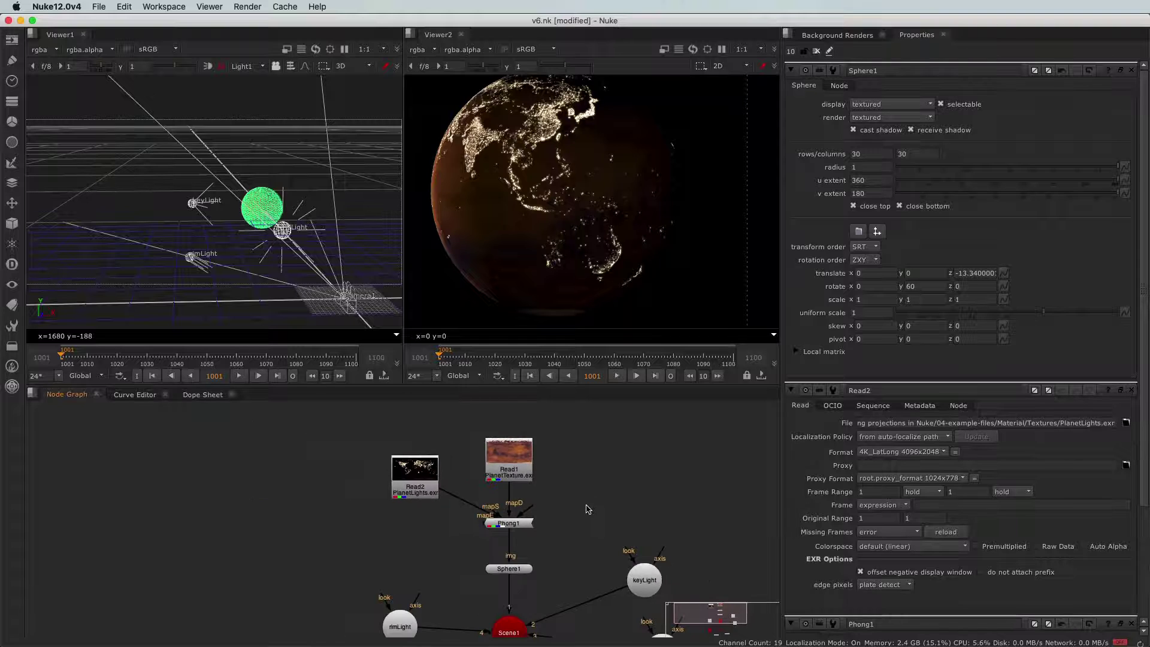
drag(412, 467, 407, 510)
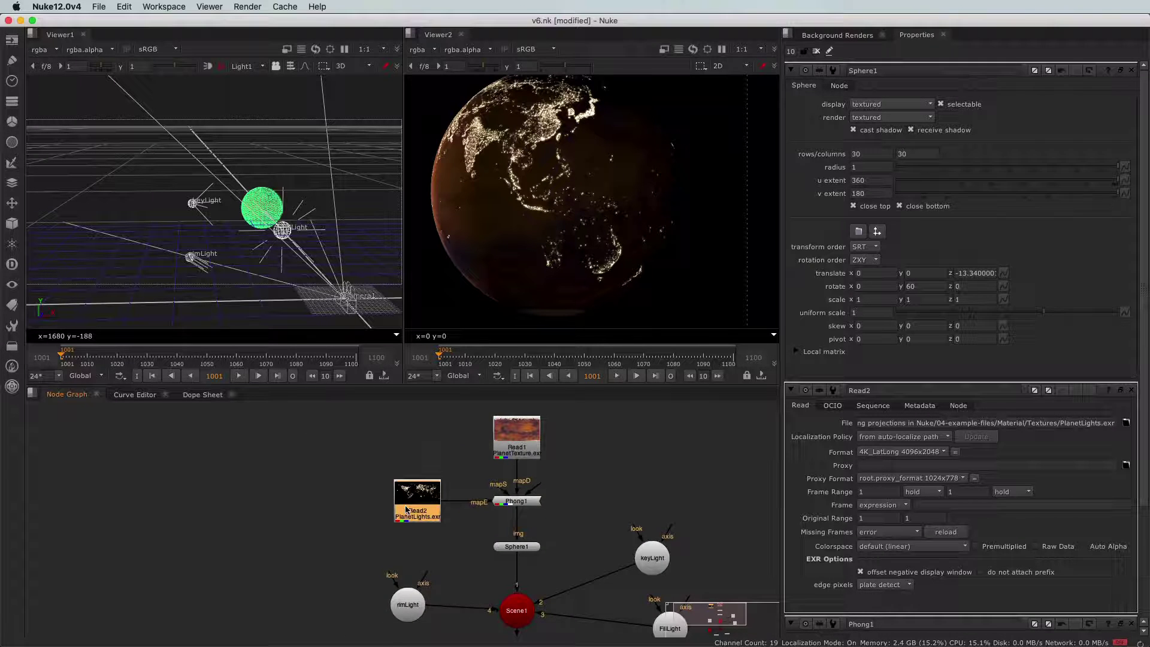
drag(476, 483, 578, 530)
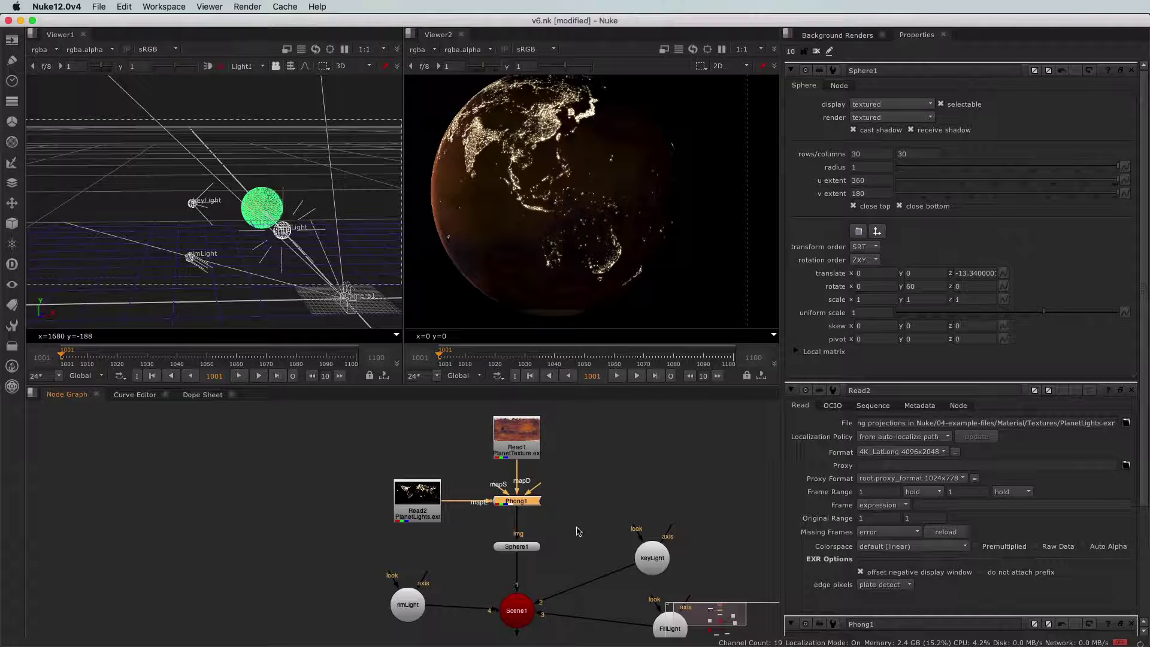
click(579, 531)
key(ctrl)
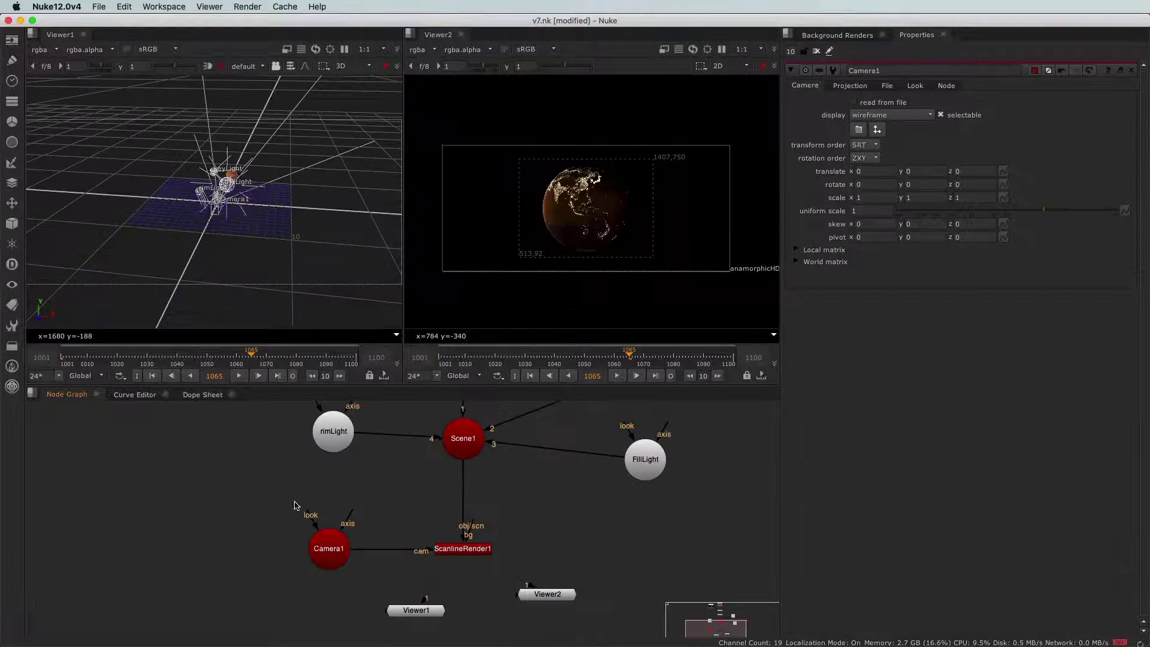
Select Camera1 and move it within the 3D scene to about X -1.06 and Z -0.38.
middle_drag(243, 509, 240, 512)
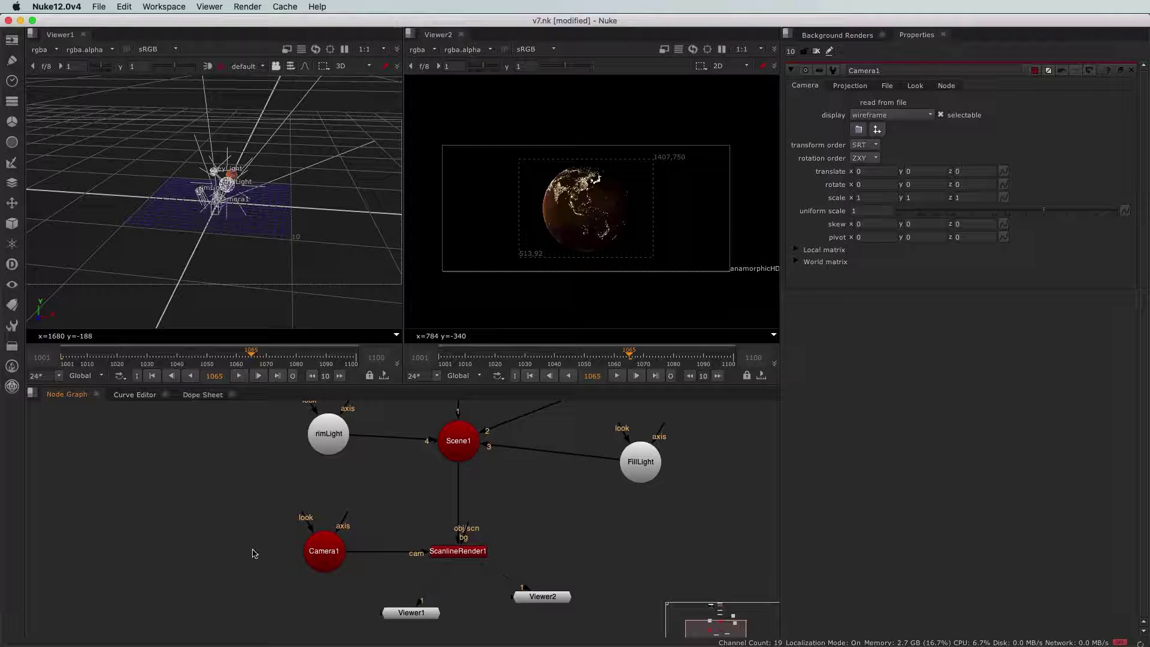
click(339, 552)
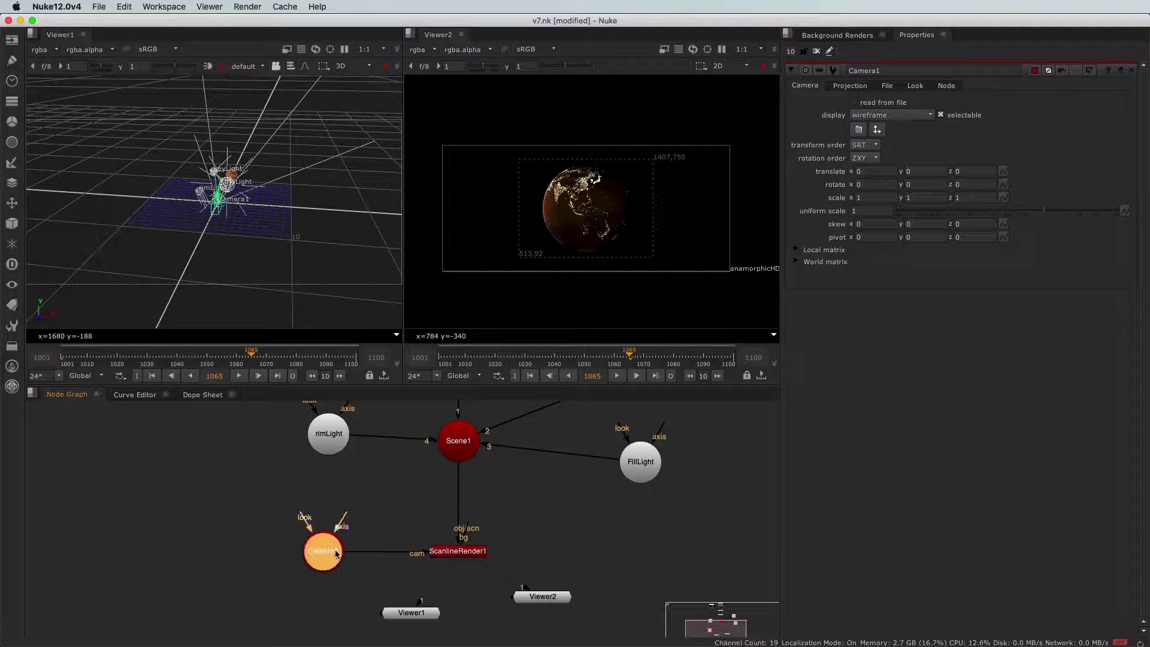
scroll(264, 211, up, 5)
super+drag(292, 221, 104, 215)
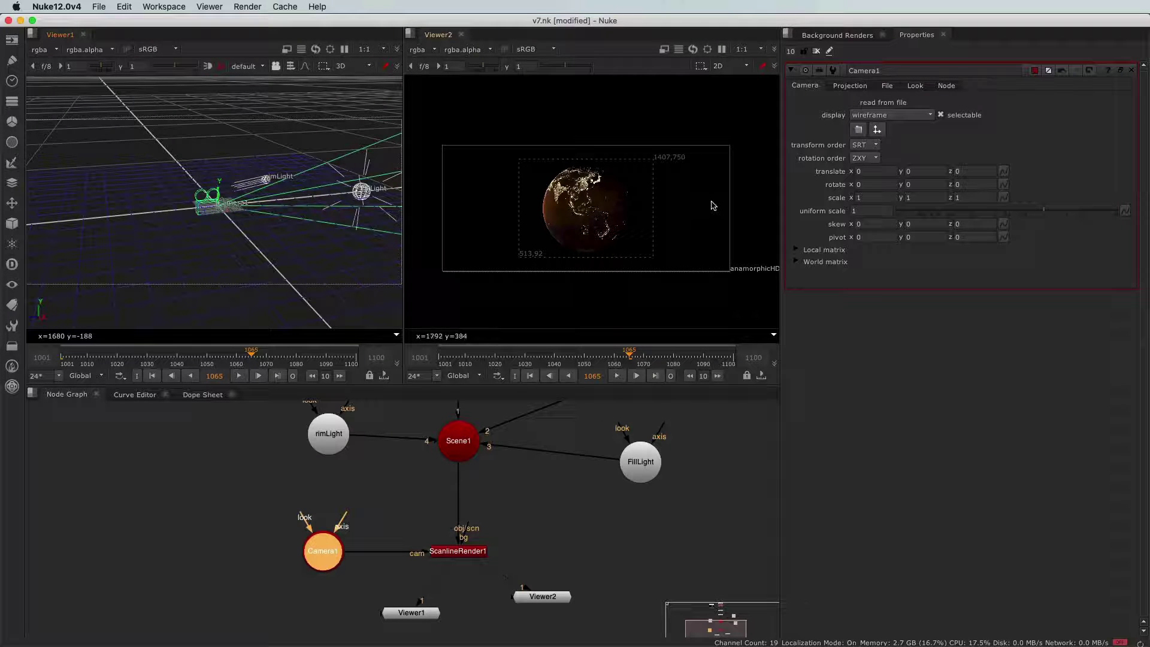
super+drag(240, 242, 299, 175)
super+drag(236, 252, 210, 207)
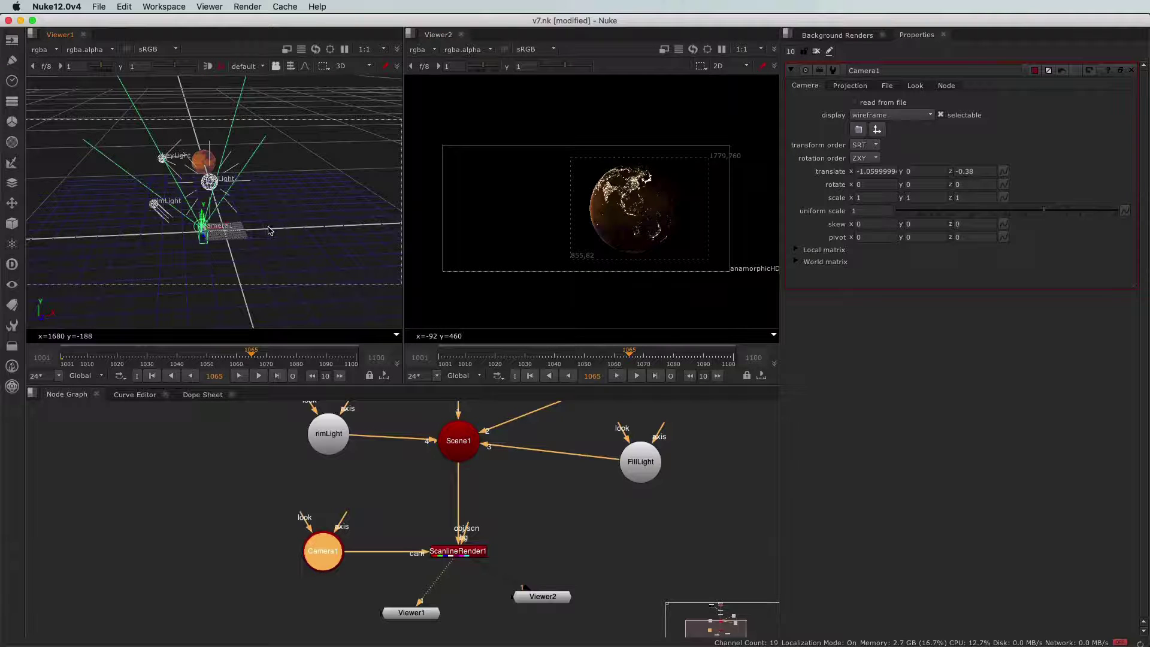
Look through Camera1 in Viewer1's 3D view and set the camera's X translation to about -0.06.
scroll(152, 222, up, 5)
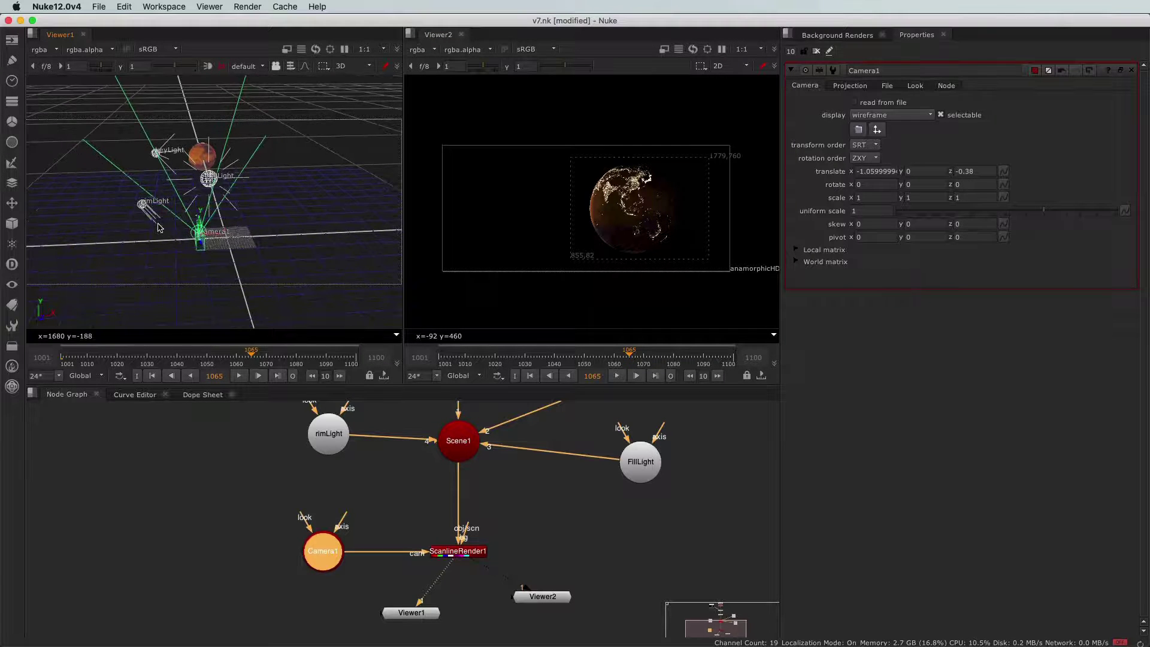
super+drag(127, 271, 150, 256)
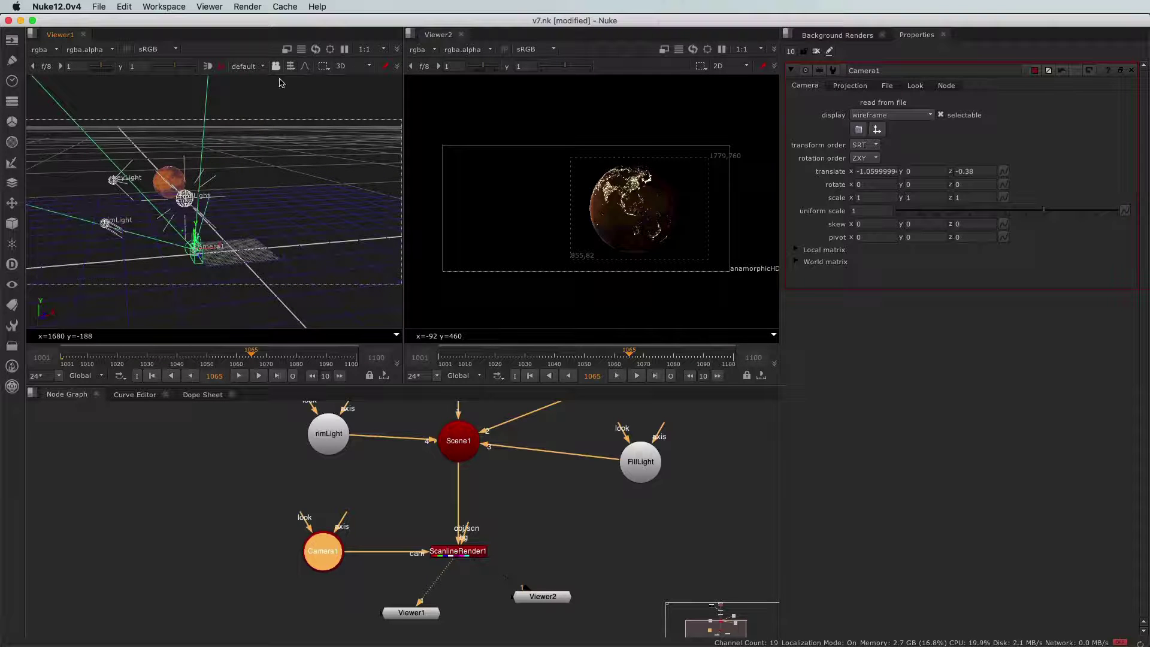
click(247, 67)
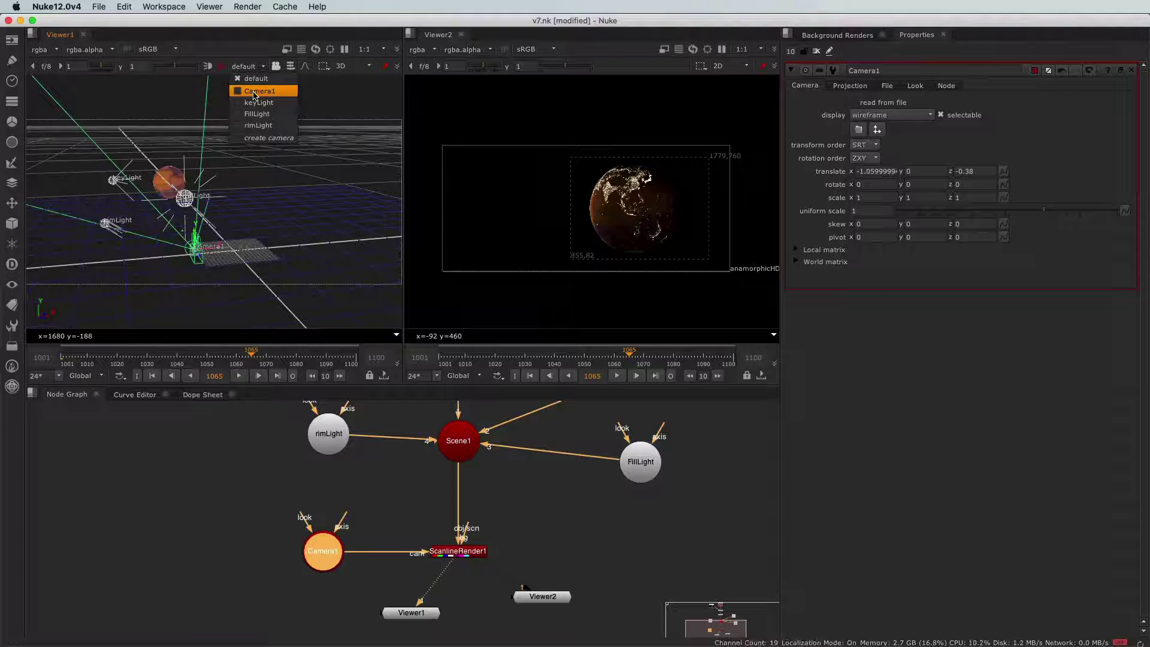
click(254, 92)
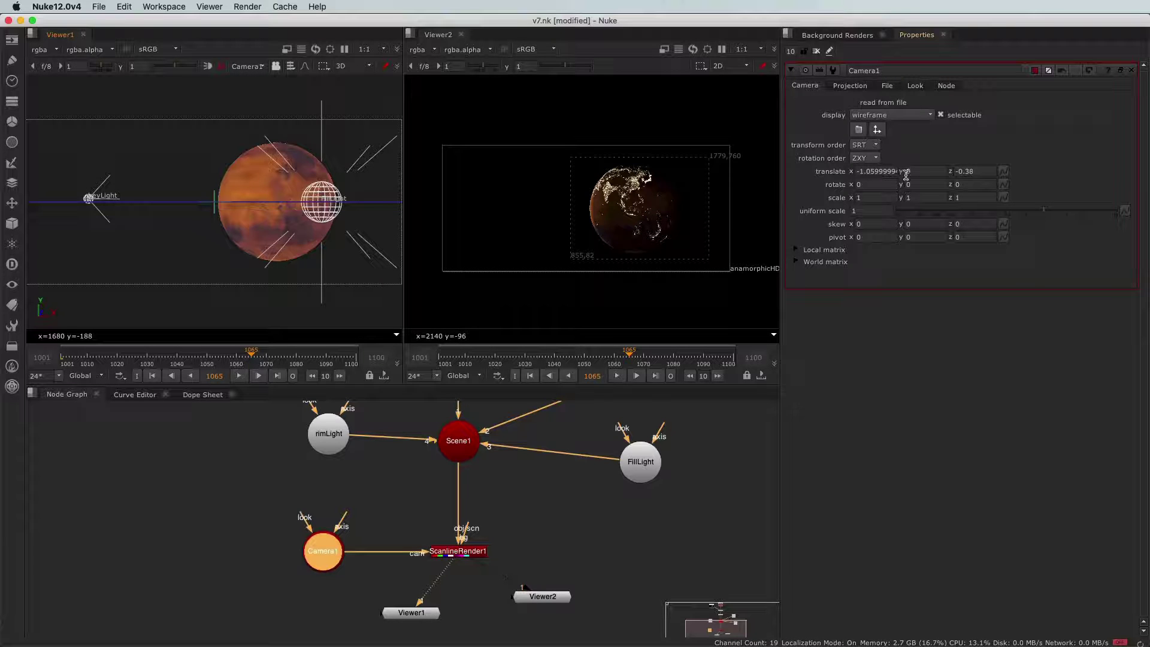
click(859, 172)
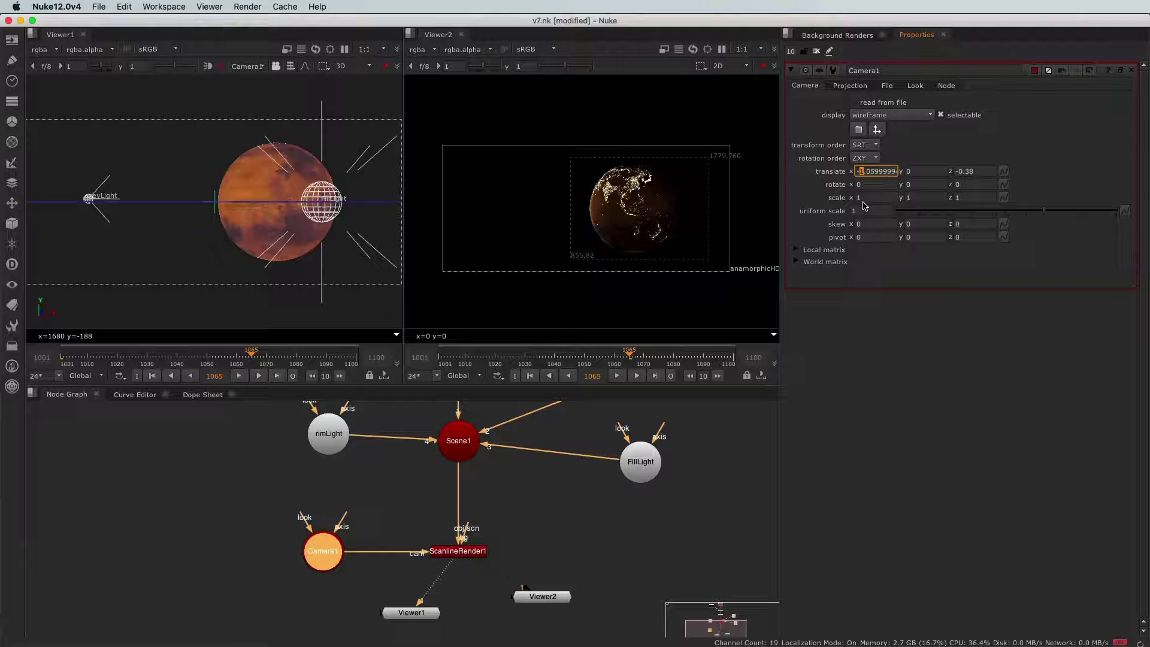
key(Up)
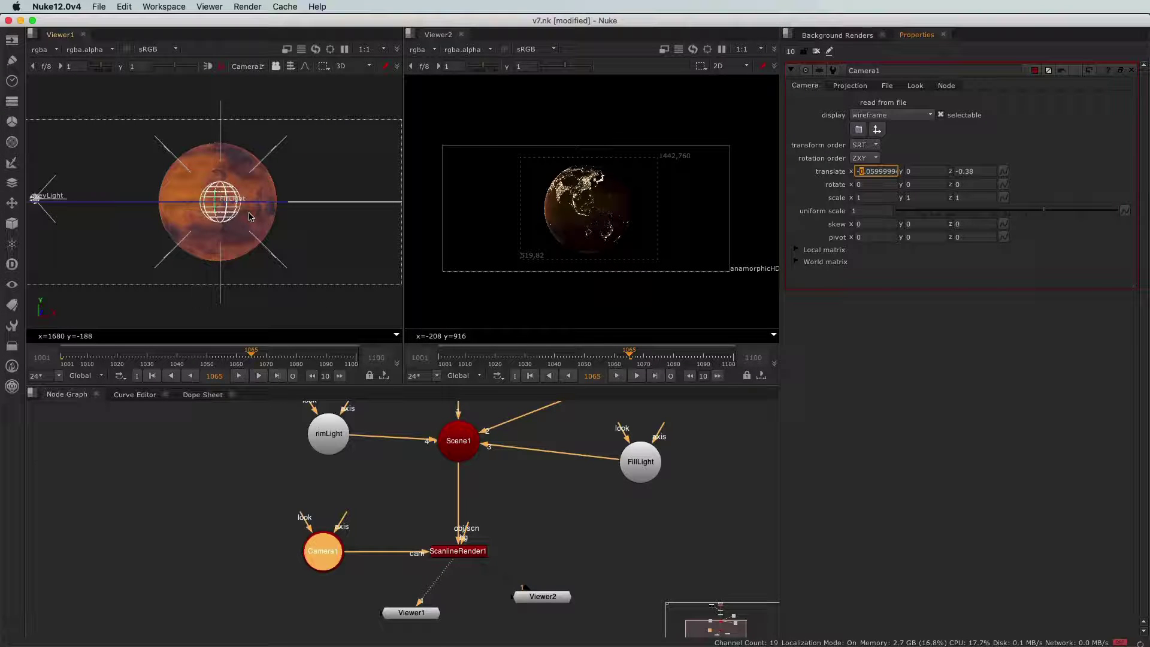
Lock Viewer1's 3D view to Camera1 and try zooming and panning around the locked camera frame.
click(277, 66)
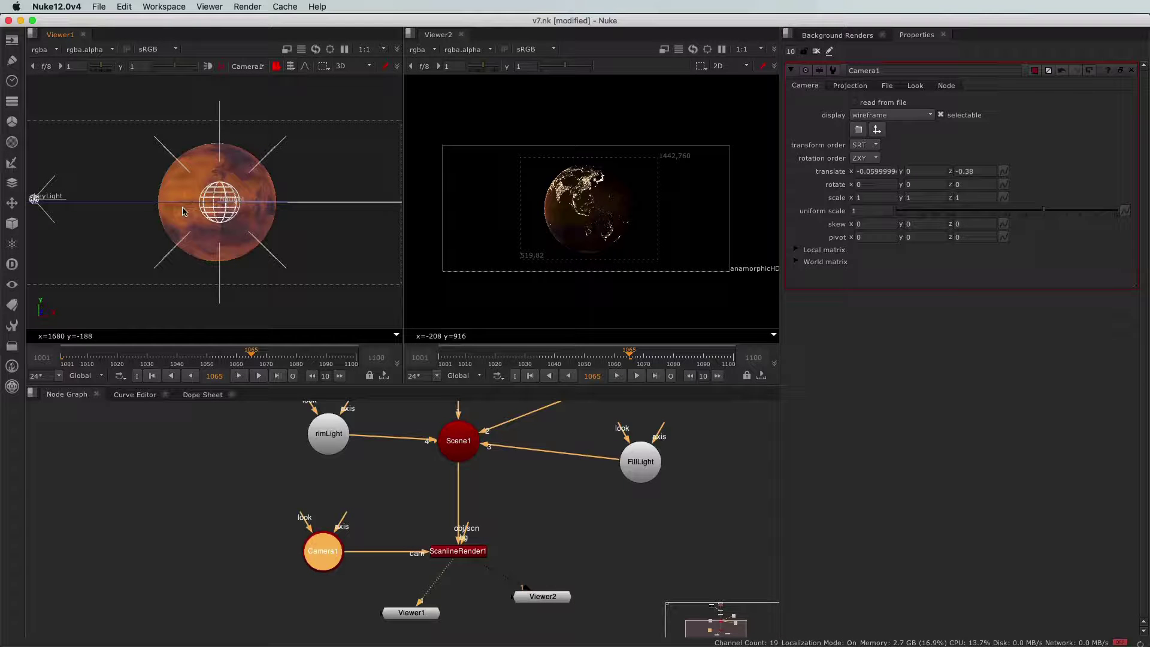
scroll(182, 211, down, 10)
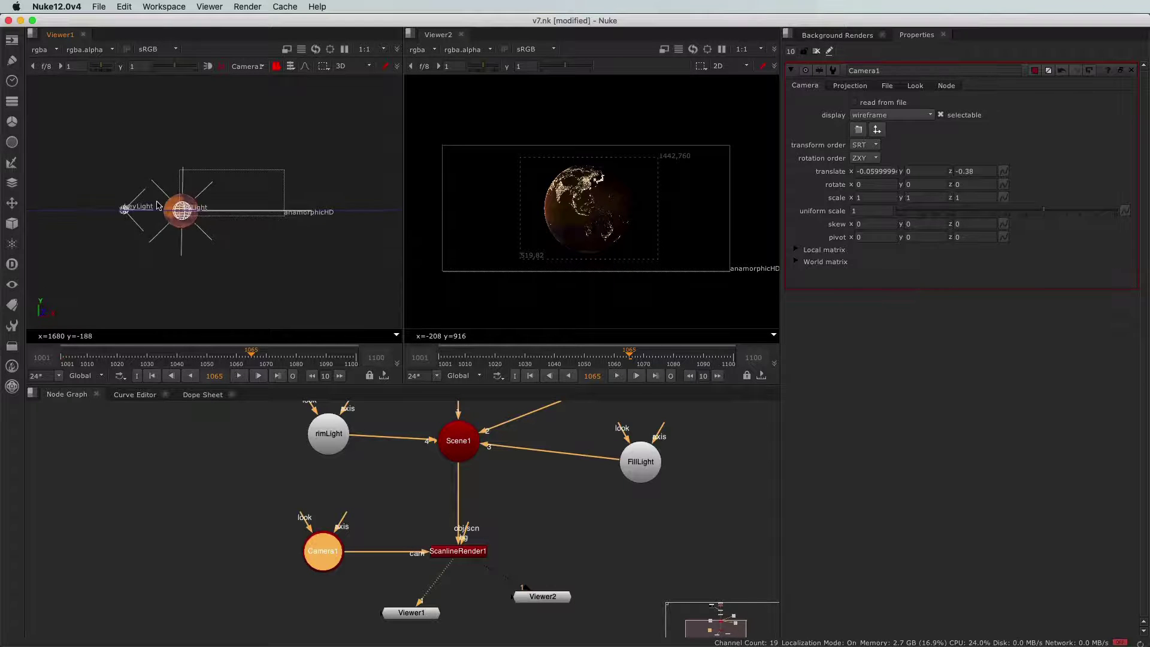
scroll(115, 237, up, 8)
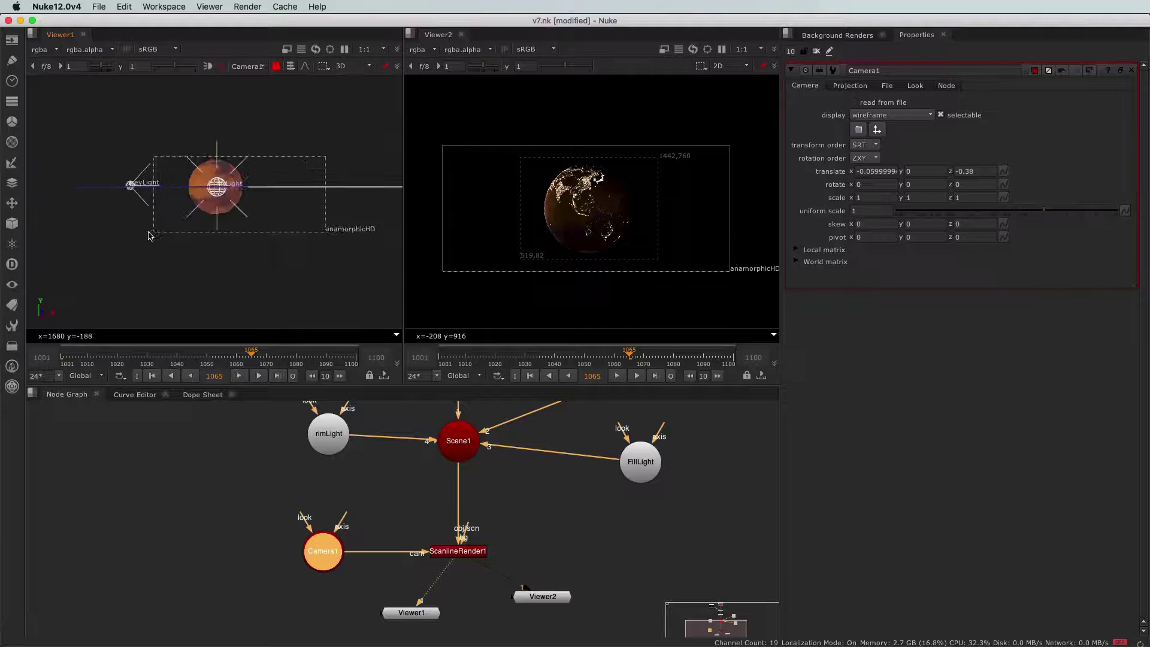
middle_drag(207, 256, 211, 229)
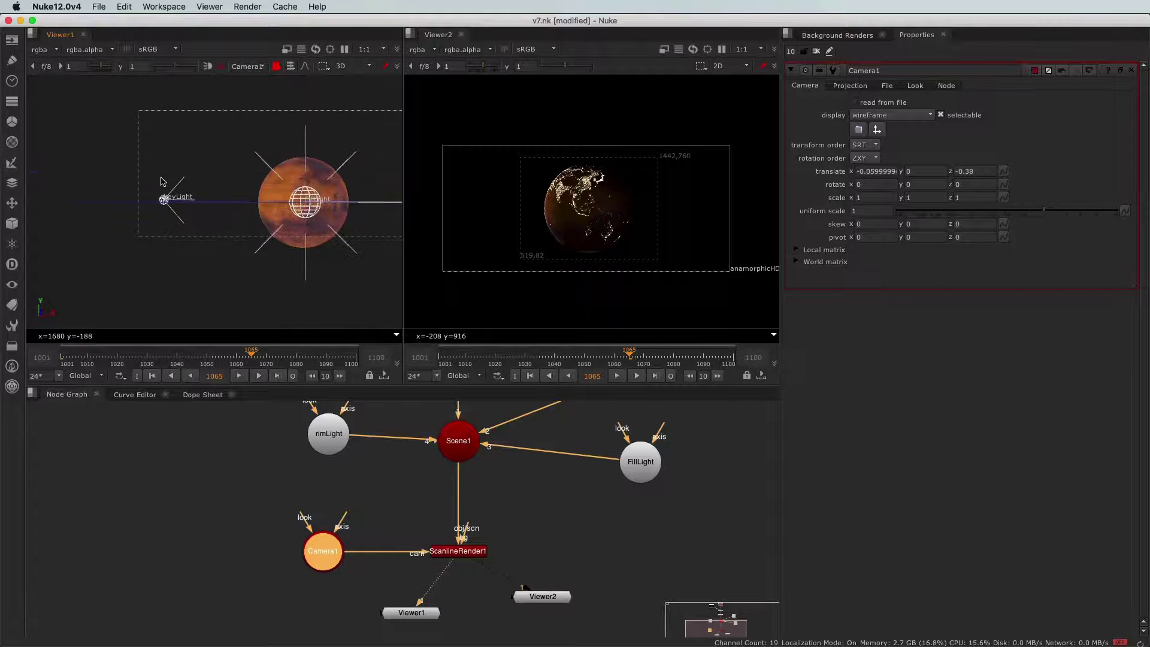
scroll(185, 221, down, 4)
scroll(178, 199, up, 2)
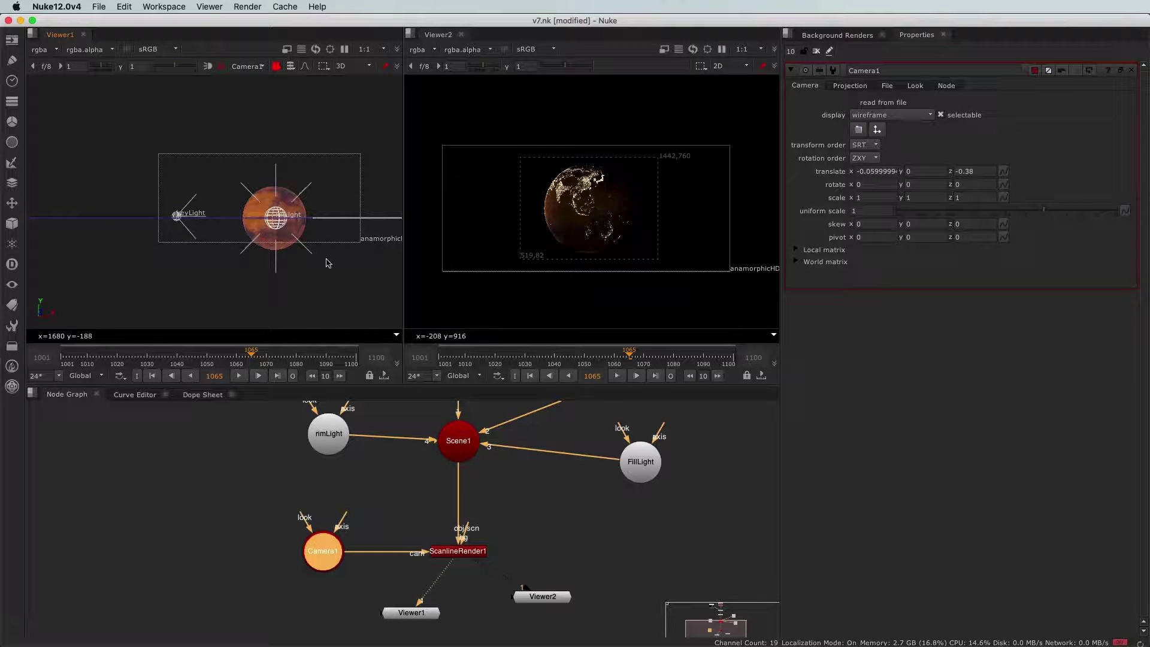
middle_drag(276, 208, 279, 214)
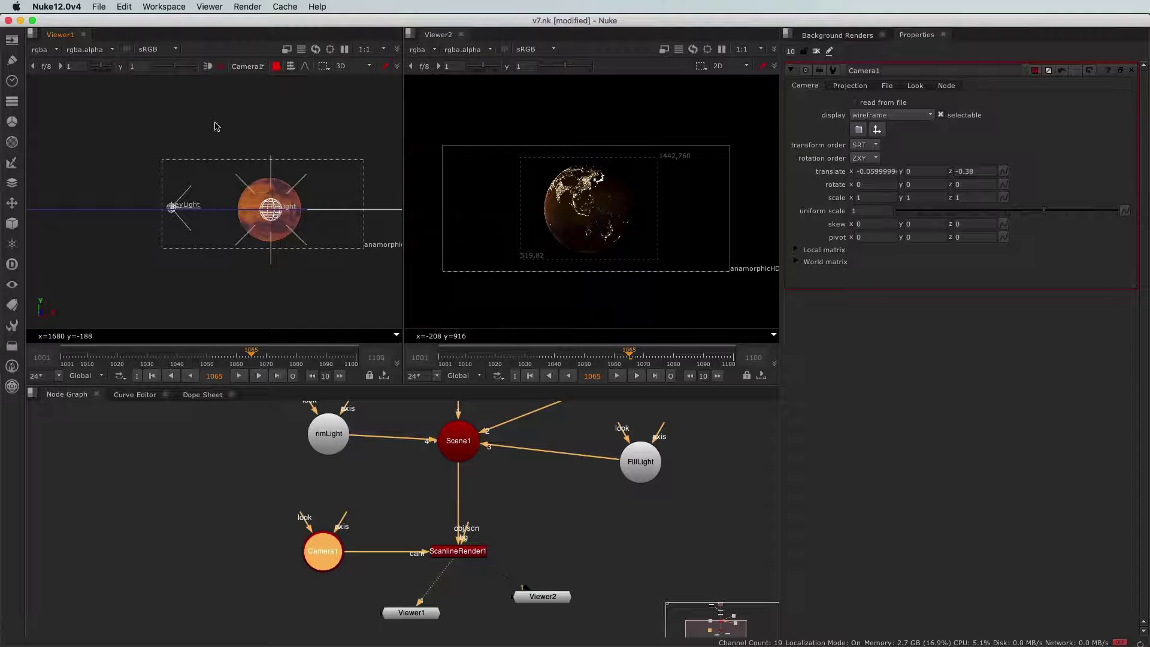
Switch the view lock to interactive and navigate Camera1 to about X -0.67, Y 0.92, Z 1.03, rotated about -1.8 in X and 3.6 in Y.
click(276, 67)
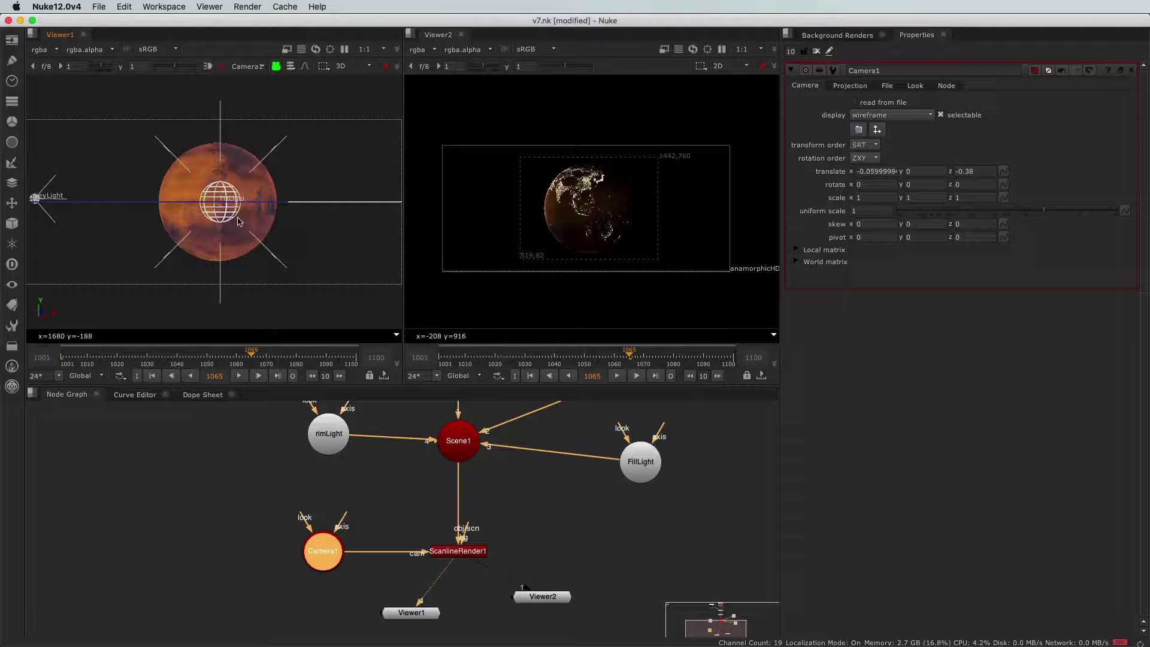
scroll(211, 226, down, 4)
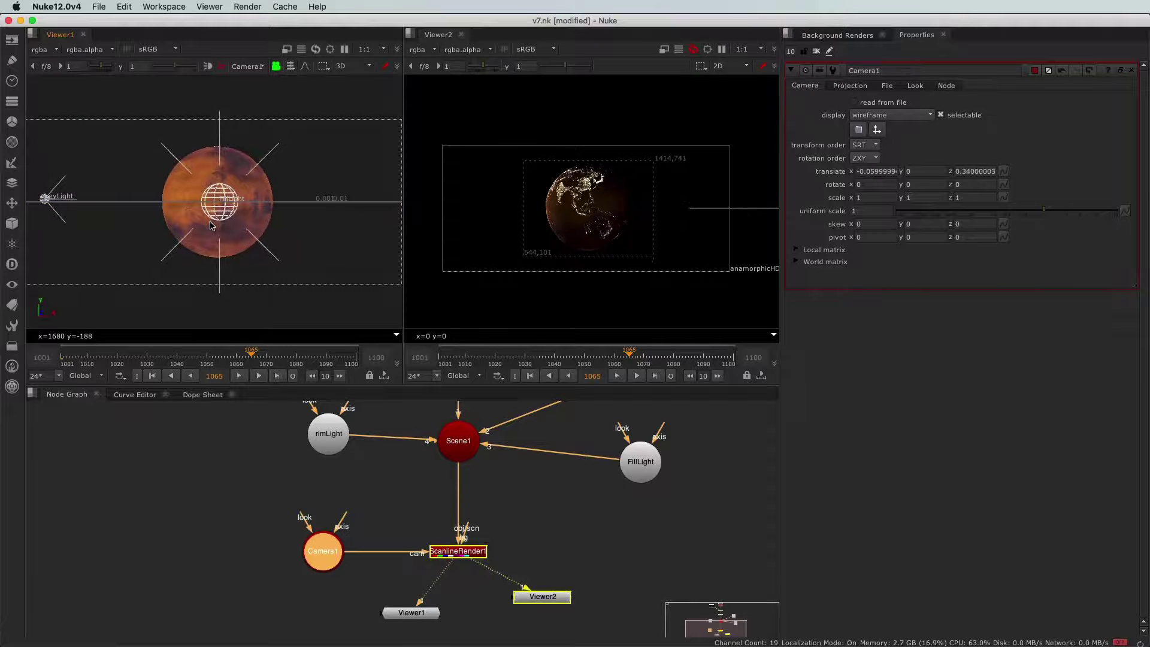
scroll(211, 226, down, 4)
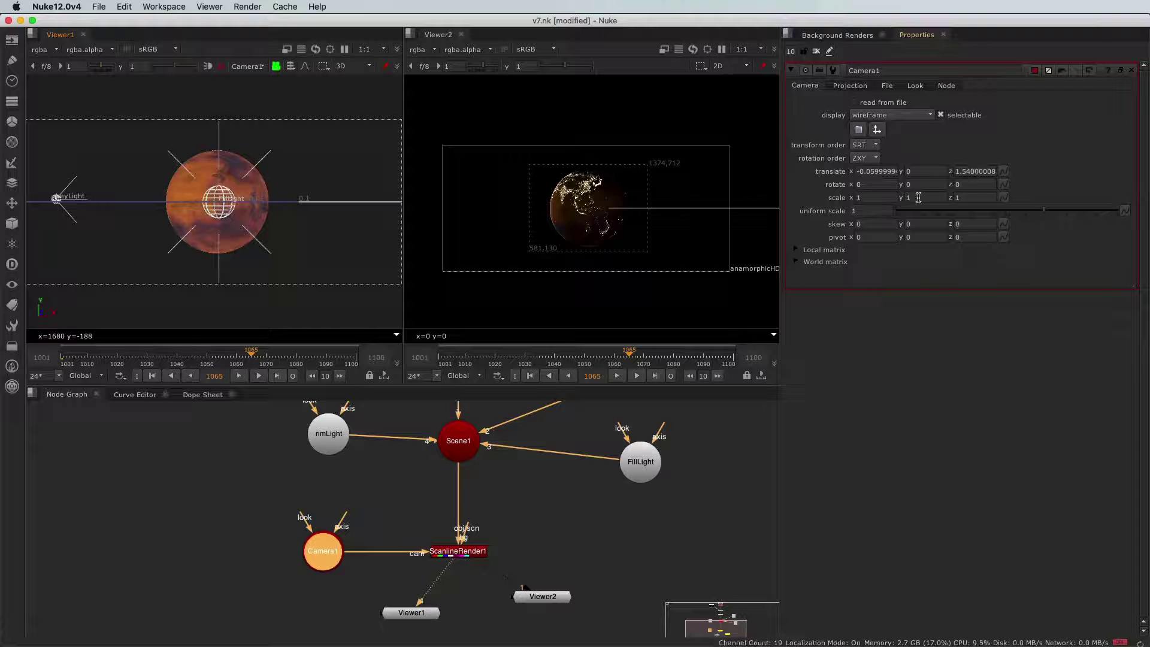
super+drag(222, 215, 249, 254)
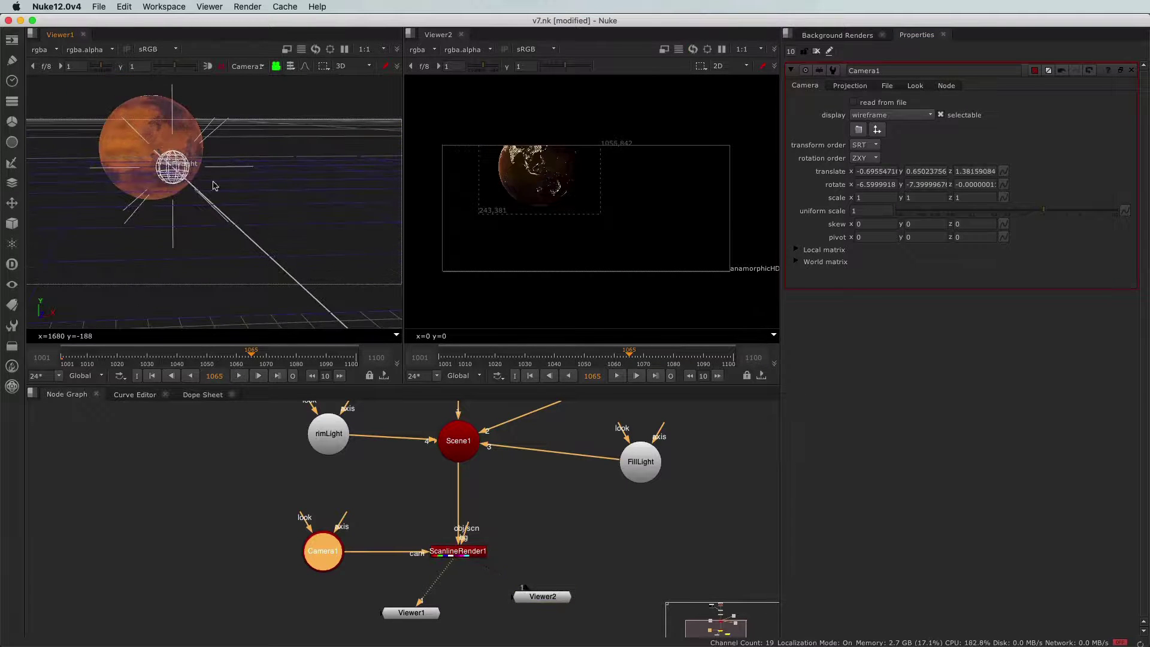
alt+drag(216, 186, 385, 375)
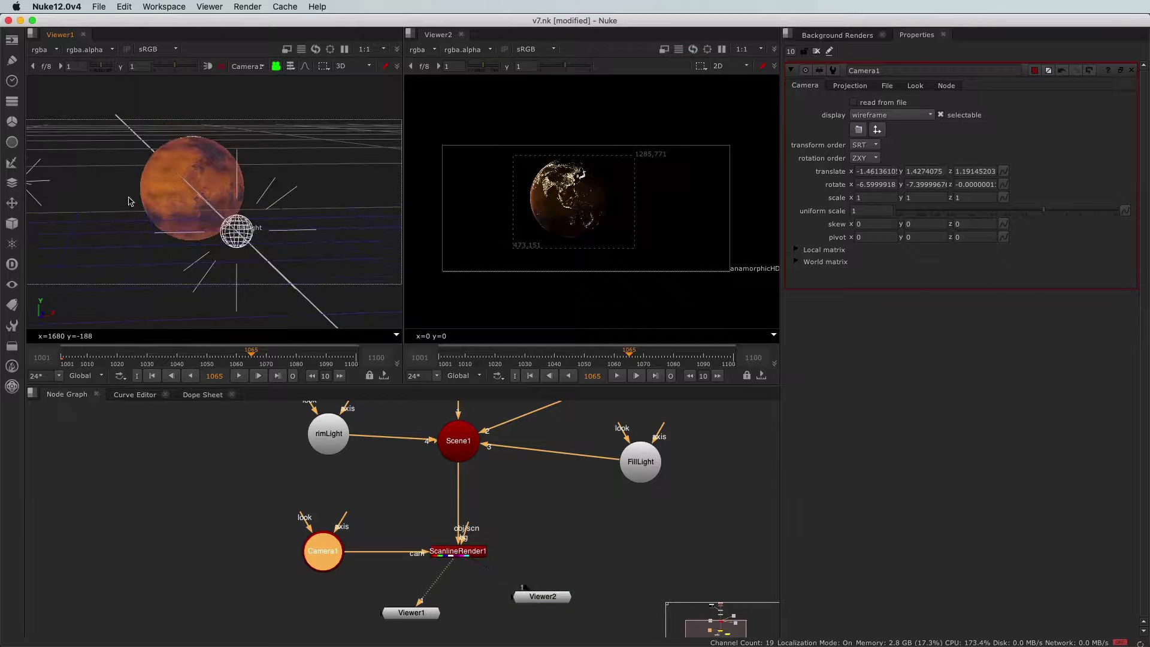
super+drag(128, 201, 108, 144)
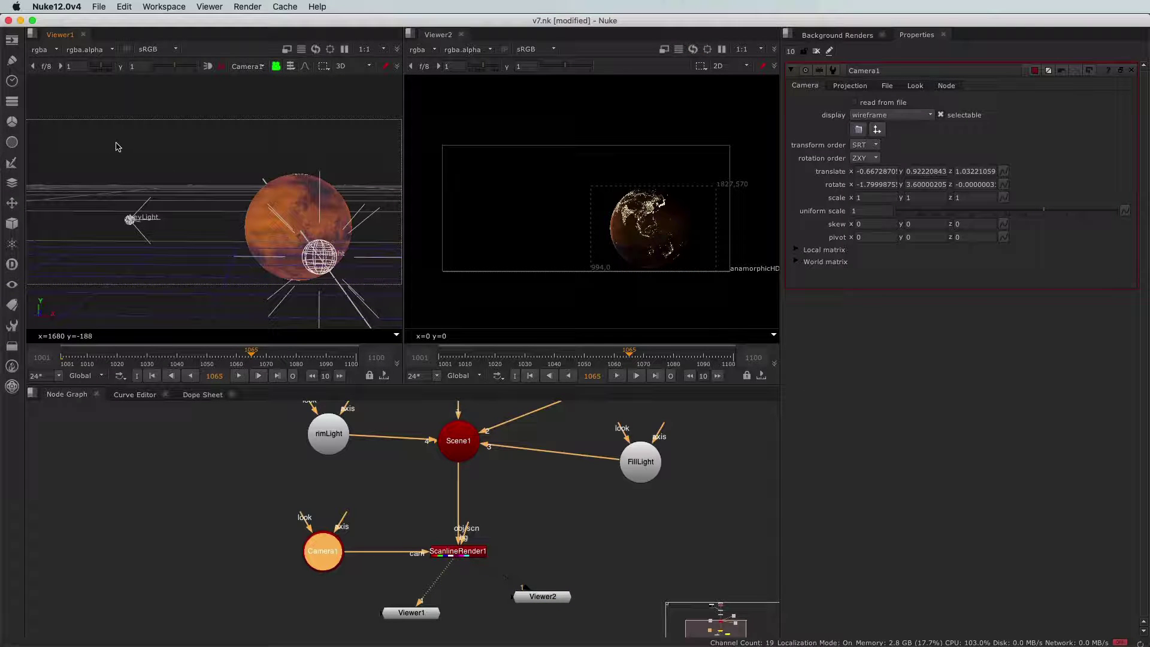
Unlock Viewer1 from Camera1 and frame the camera, lights and planet from the side.
click(276, 68)
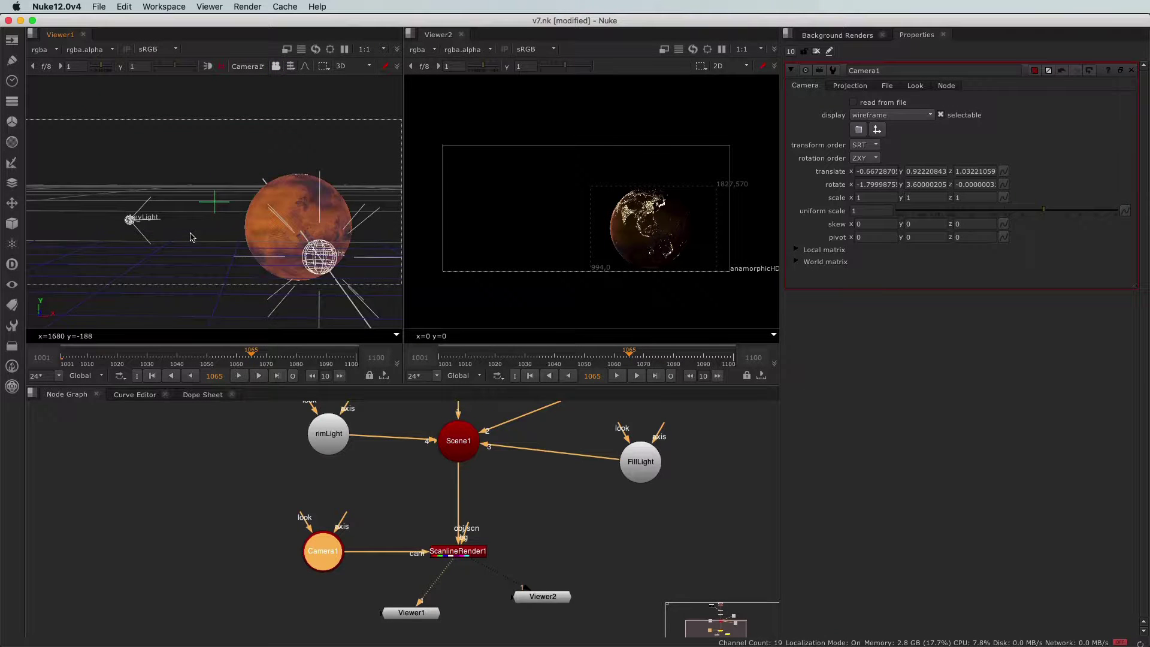
scroll(195, 240, down, 6)
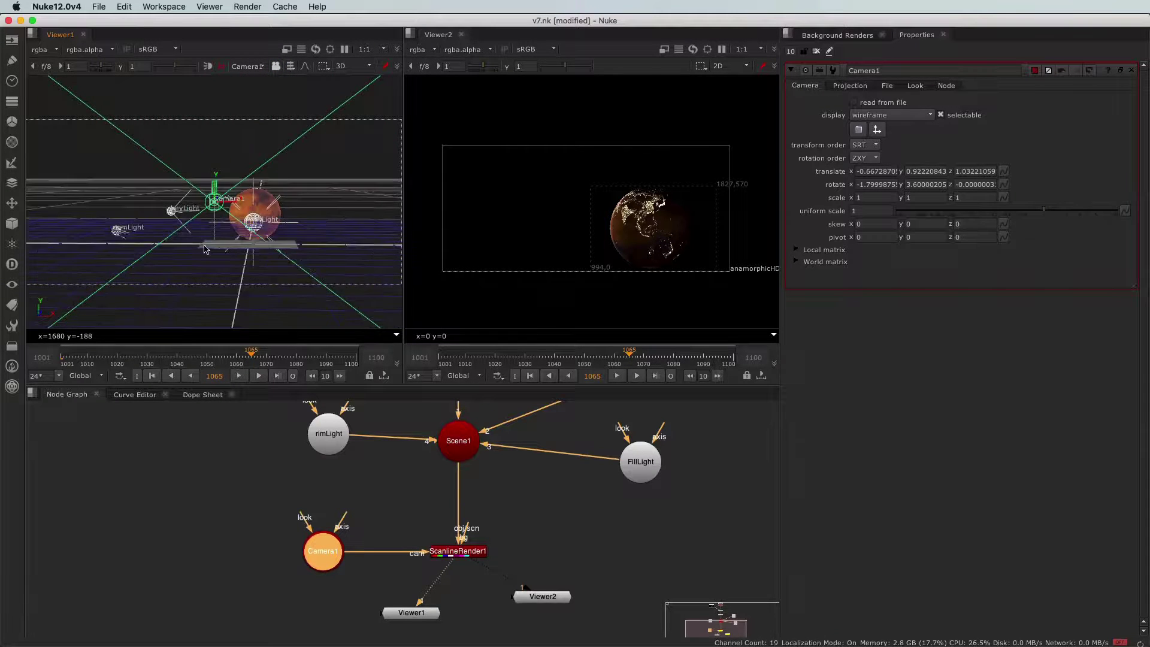
scroll(207, 248, down, 3)
super+drag(281, 237, 182, 292)
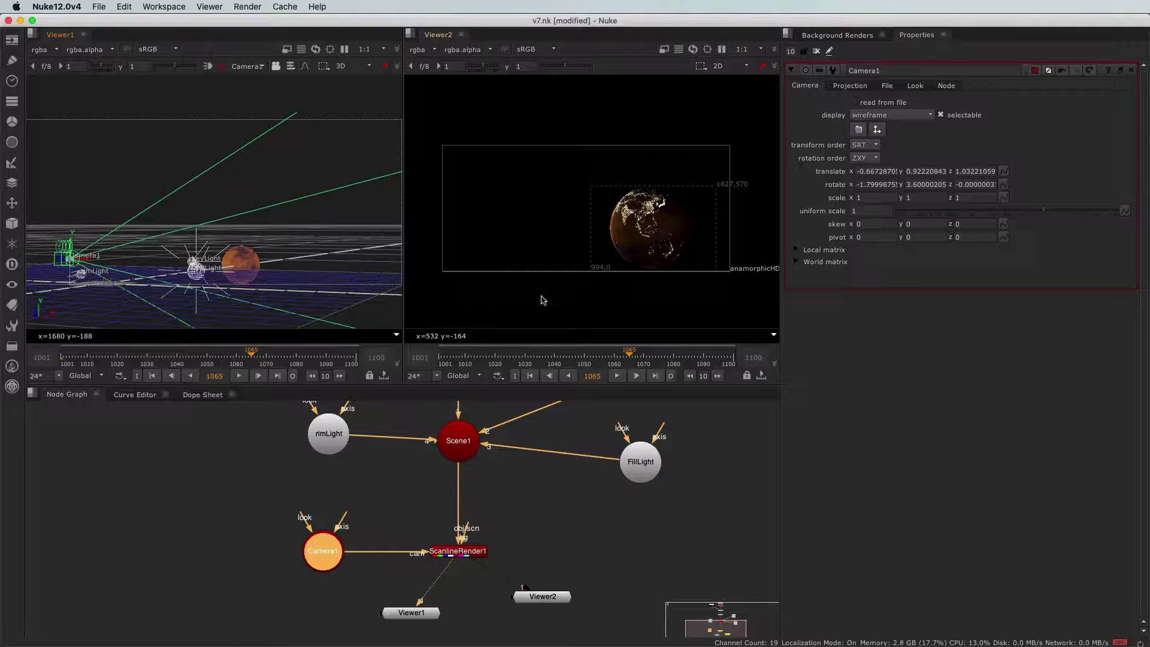
Set Camera1's focal length to 35 in its projection settings.
click(847, 87)
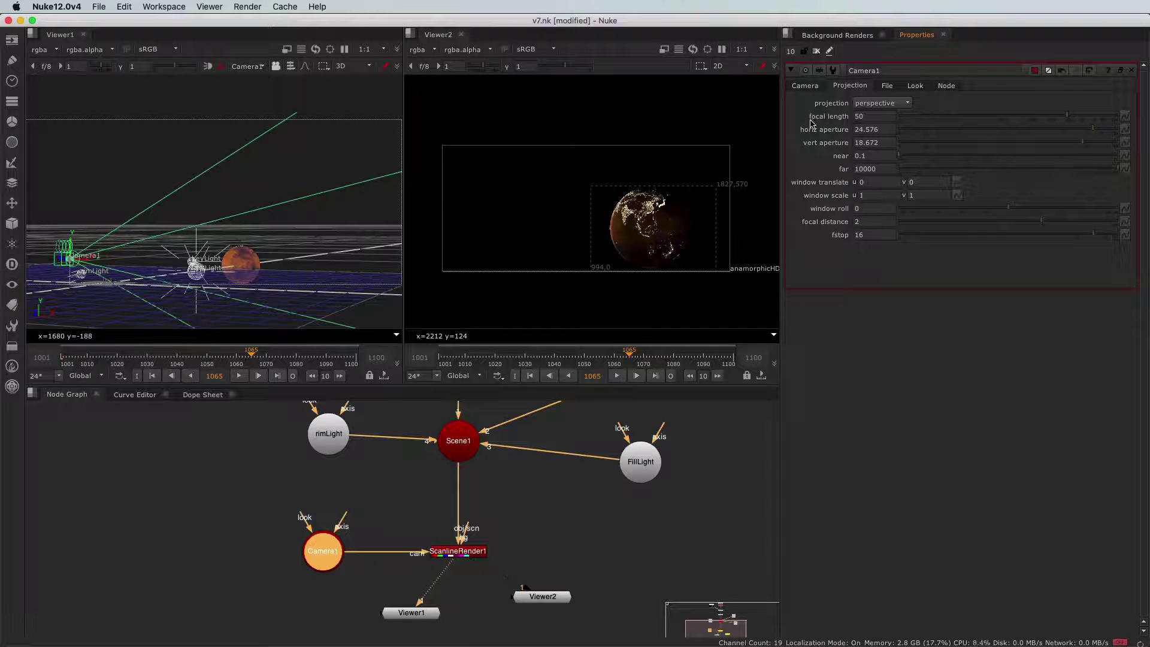
click(859, 115)
text(35)
key(Return)
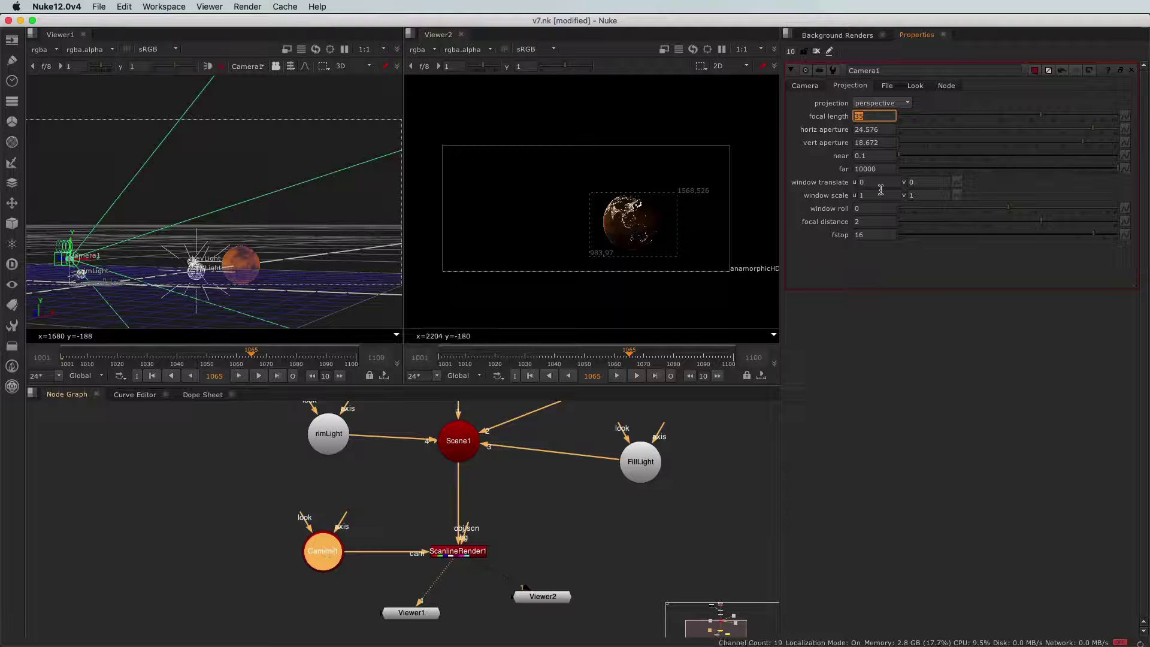
Make Camera1 read from file, load shotcam.fbx from the Material/3D folder, and accept replacing the current camera data.
click(888, 87)
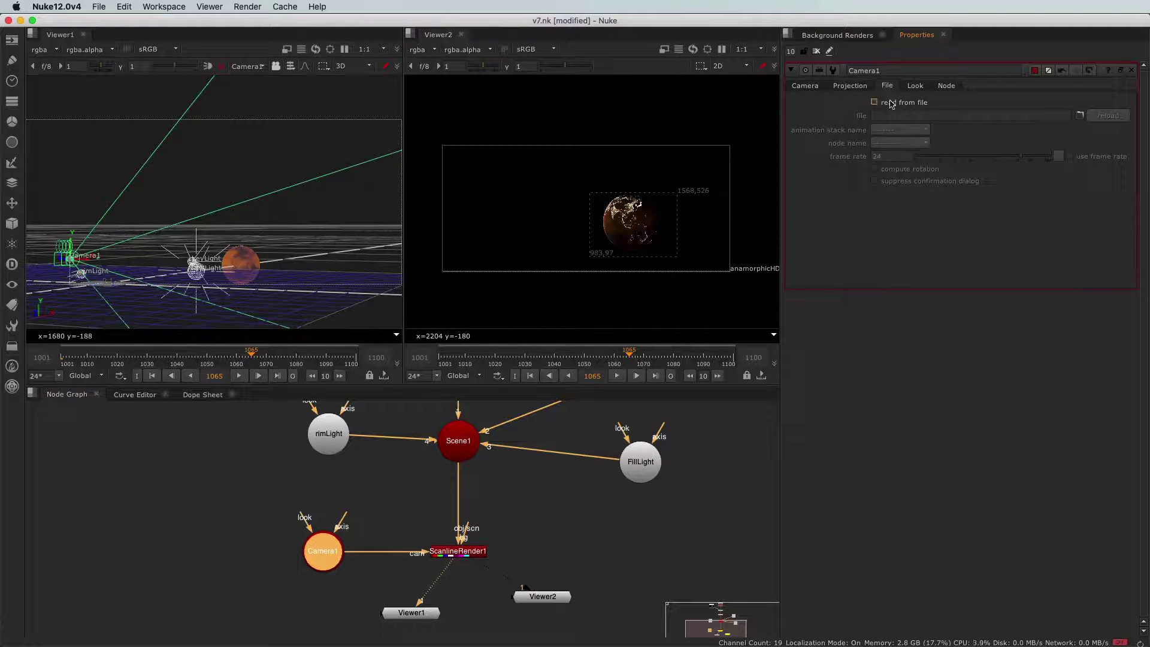
click(876, 106)
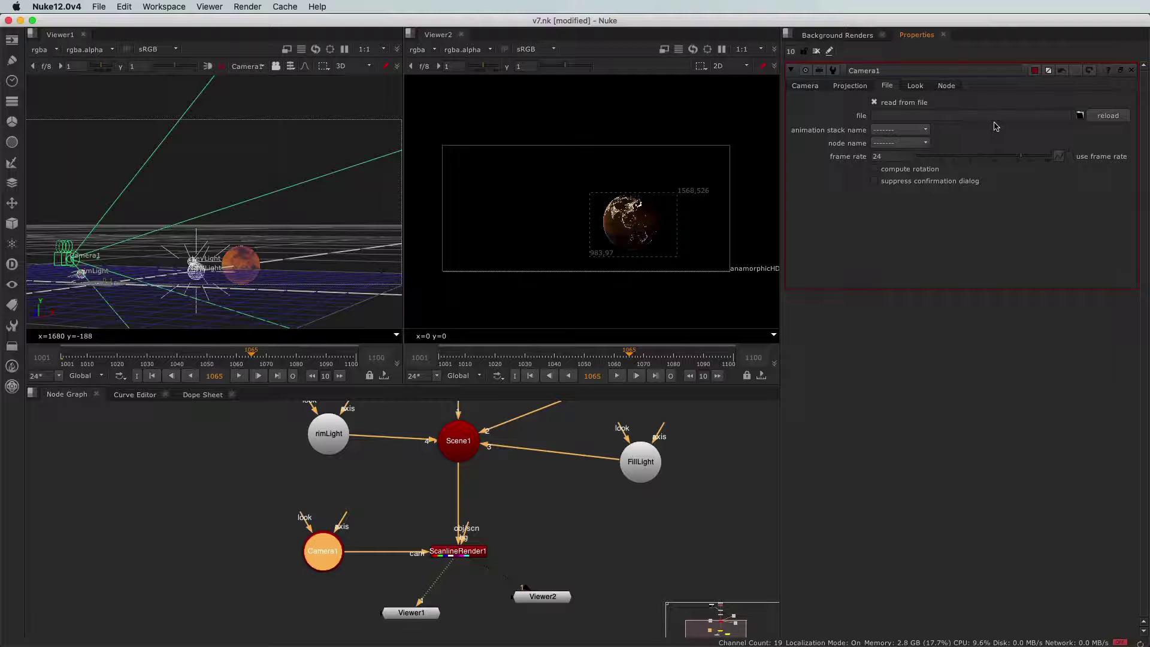
click(1080, 115)
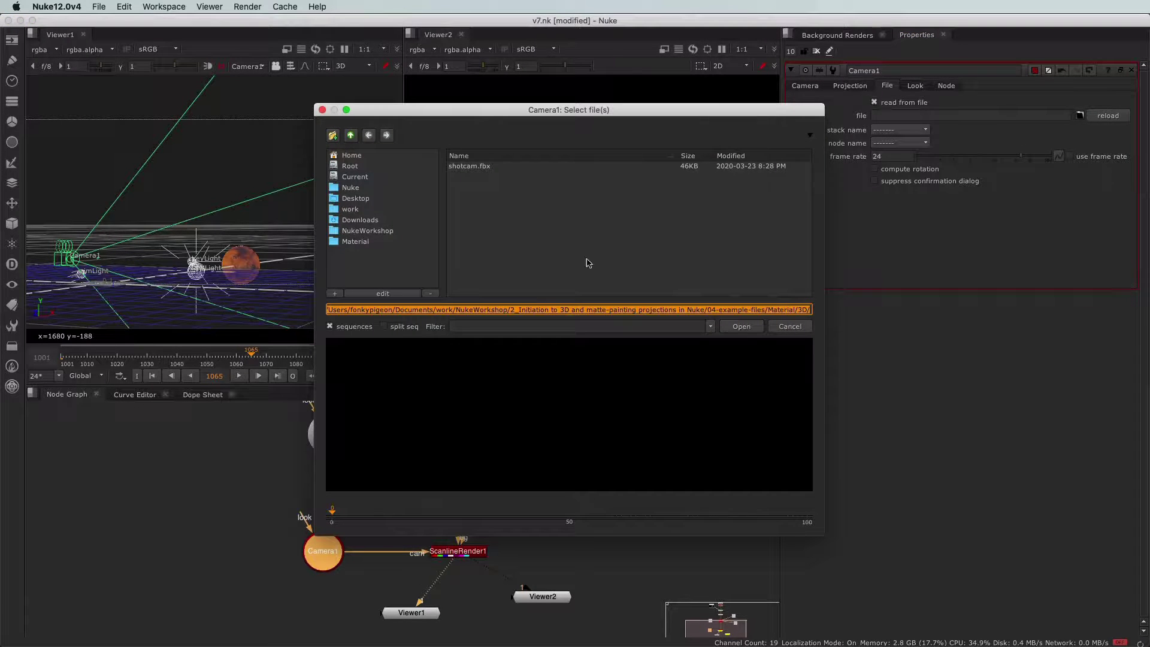
click(350, 242)
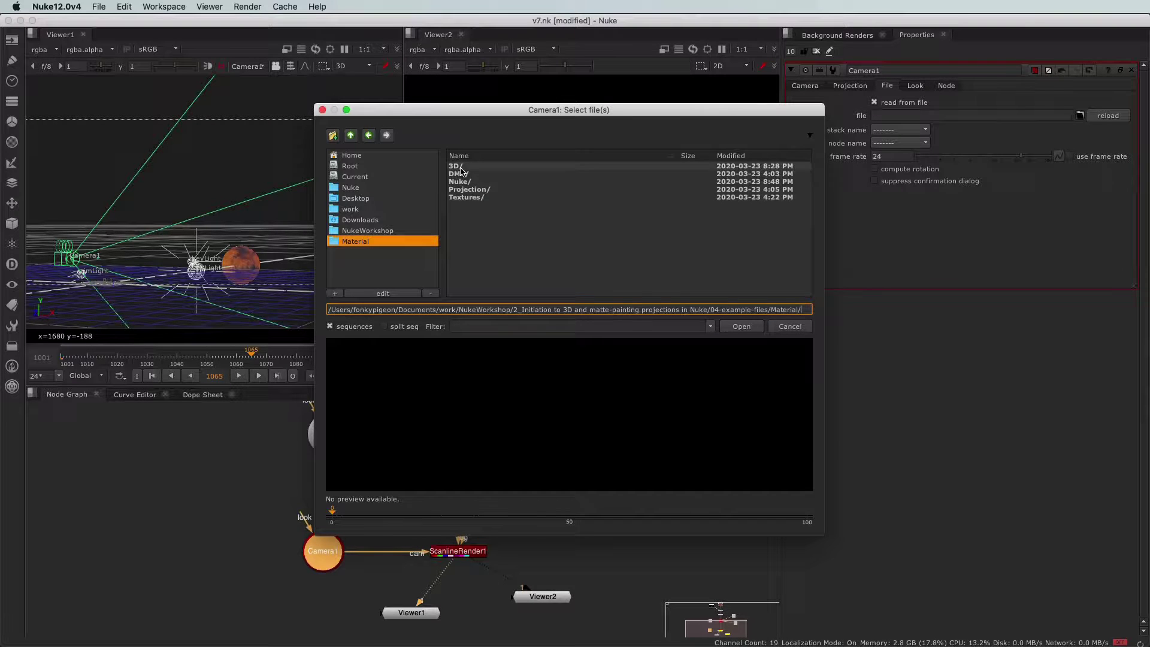
click(462, 171)
double_click(462, 167)
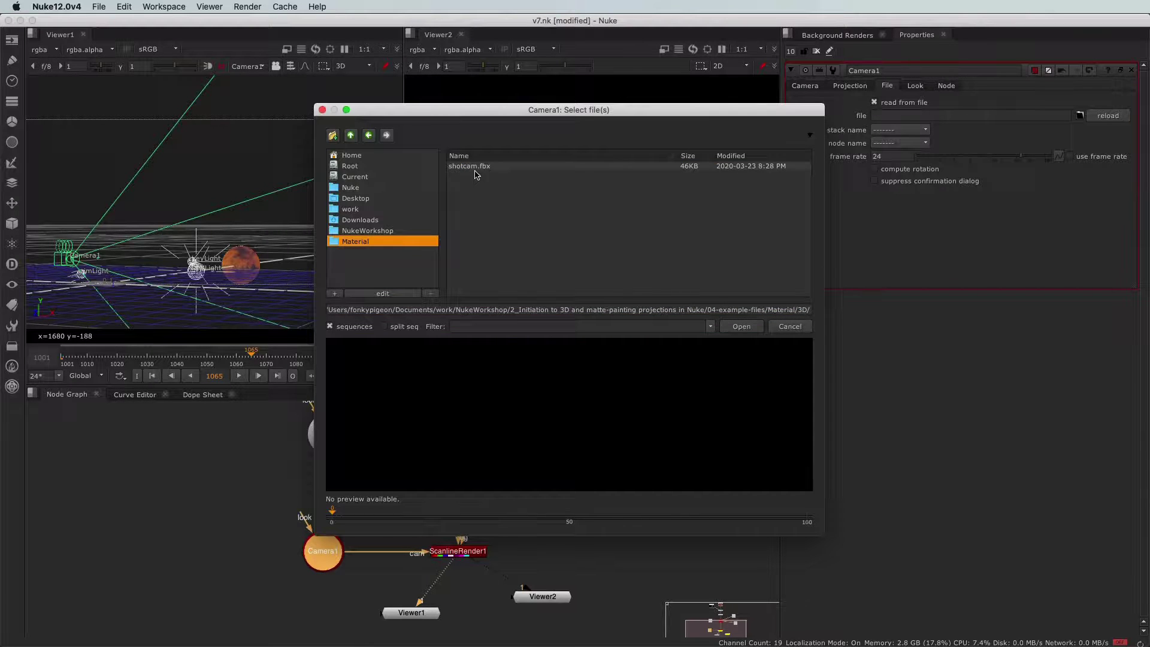
click(476, 168)
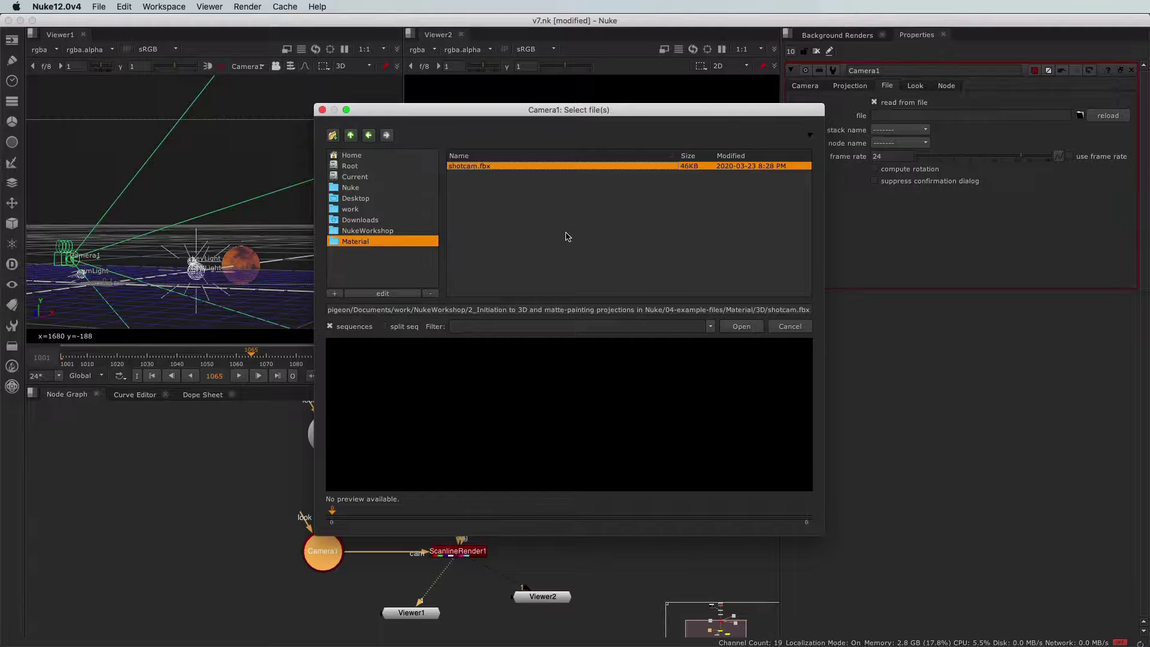
click(741, 327)
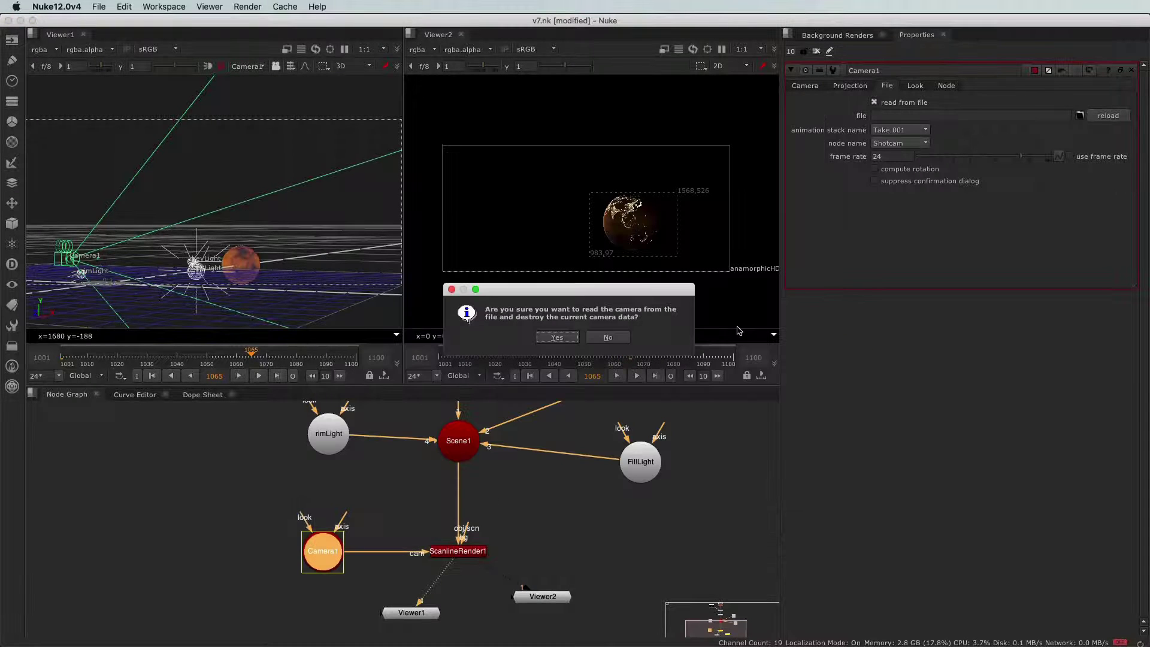
drag(582, 307, 501, 142)
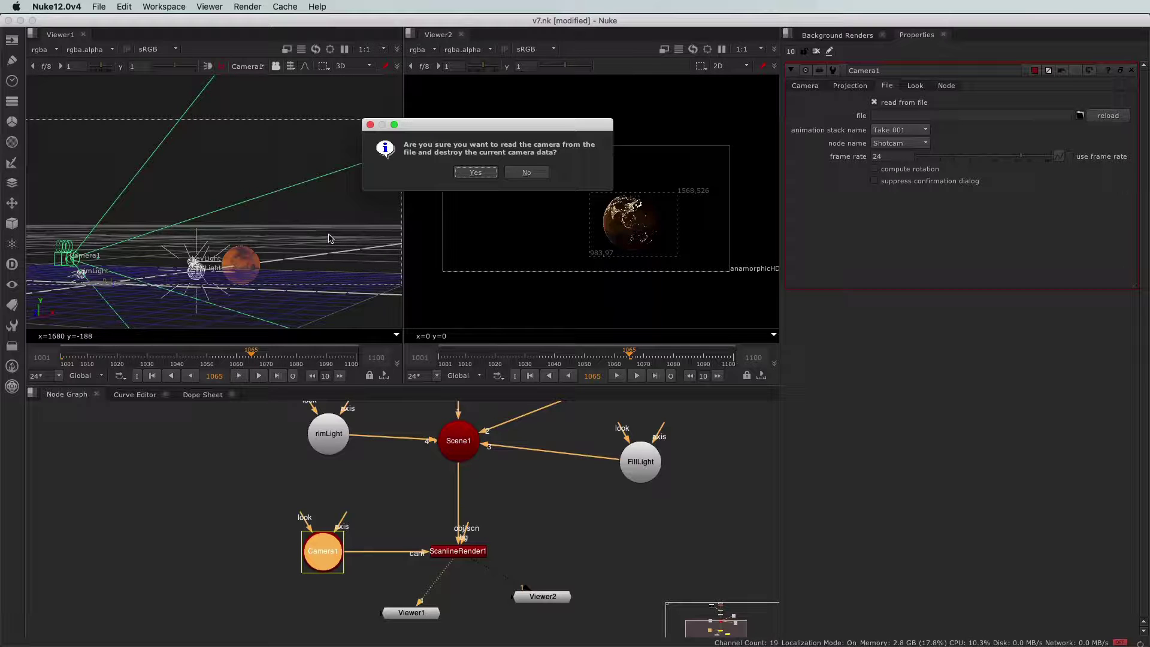
click(475, 173)
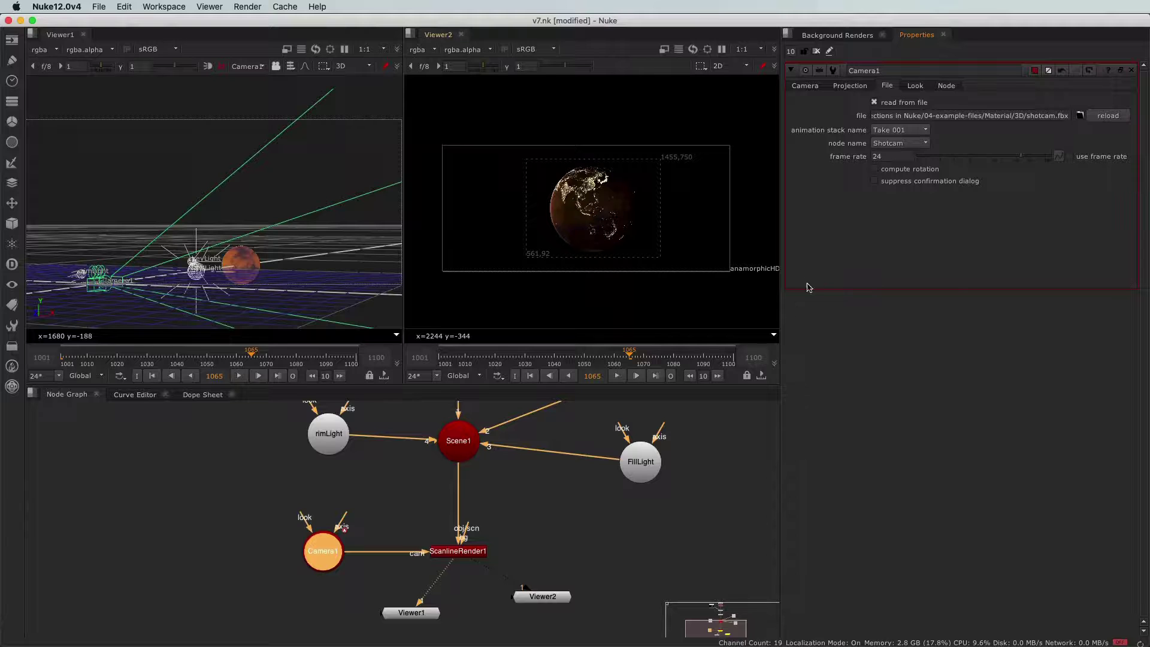
Check the imported Camera1 transform animation at frame 1009 and inspect its projection values.
click(802, 87)
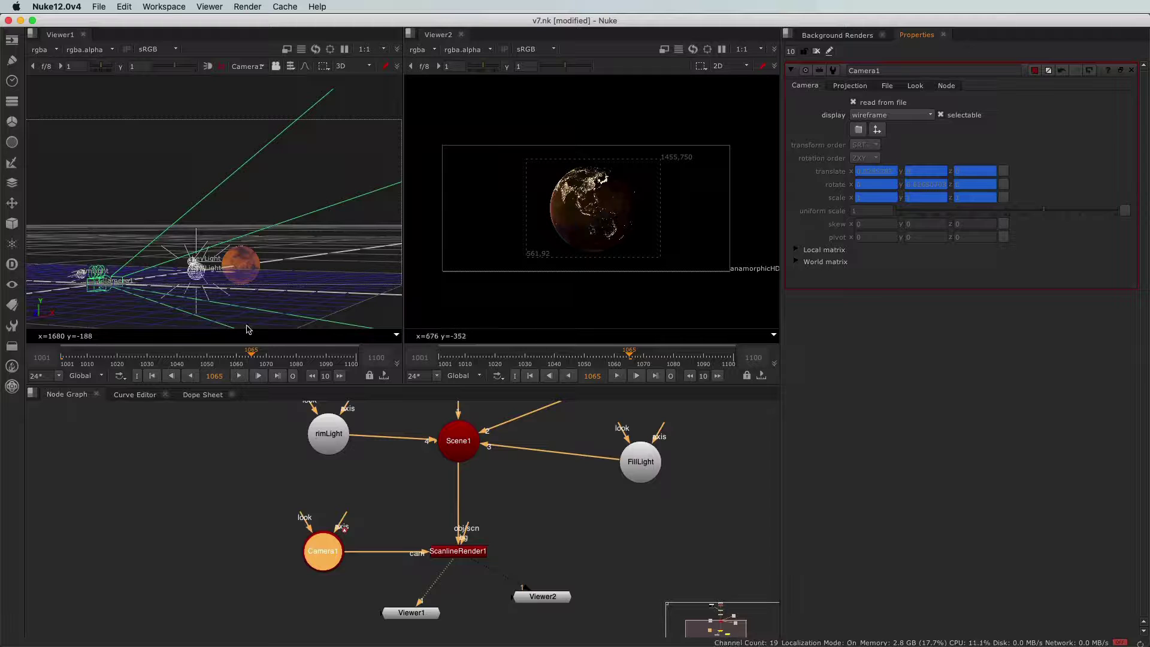
mouse_move(82, 363)
mouse_down()
mouse_move(340, 360)
mouse_move(242, 347)
mouse_move(83, 348)
mouse_up()
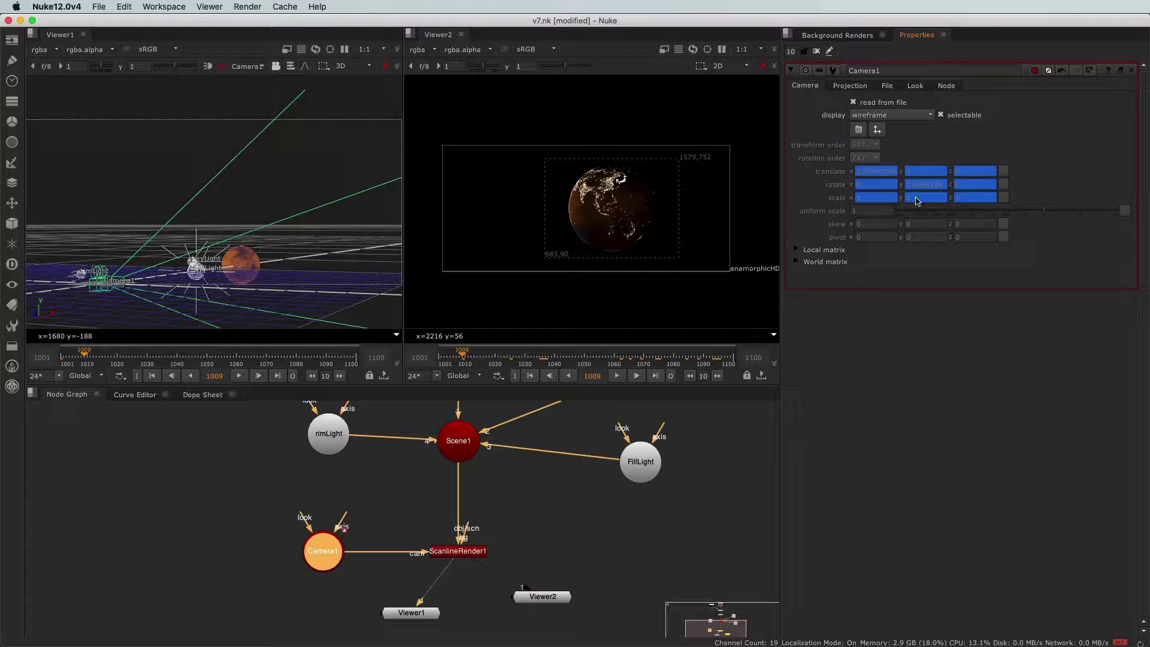
click(852, 87)
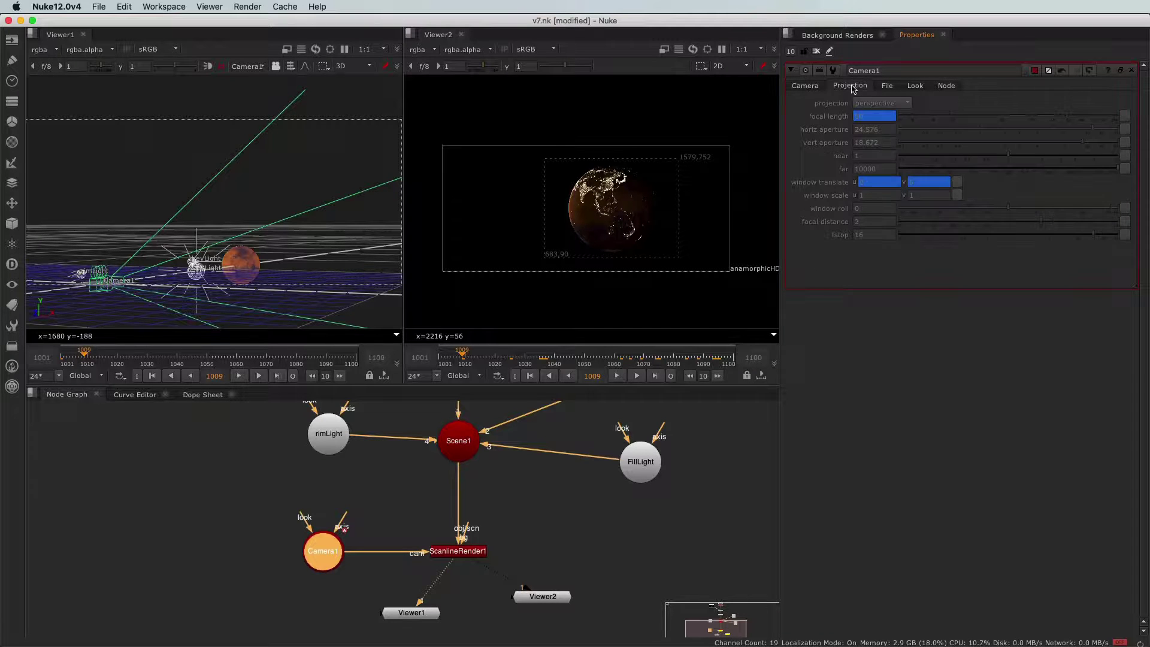
Turn off reading Camera1 from file to unlock its transforms, re-enable it and accept replacing the current camera data.
click(805, 87)
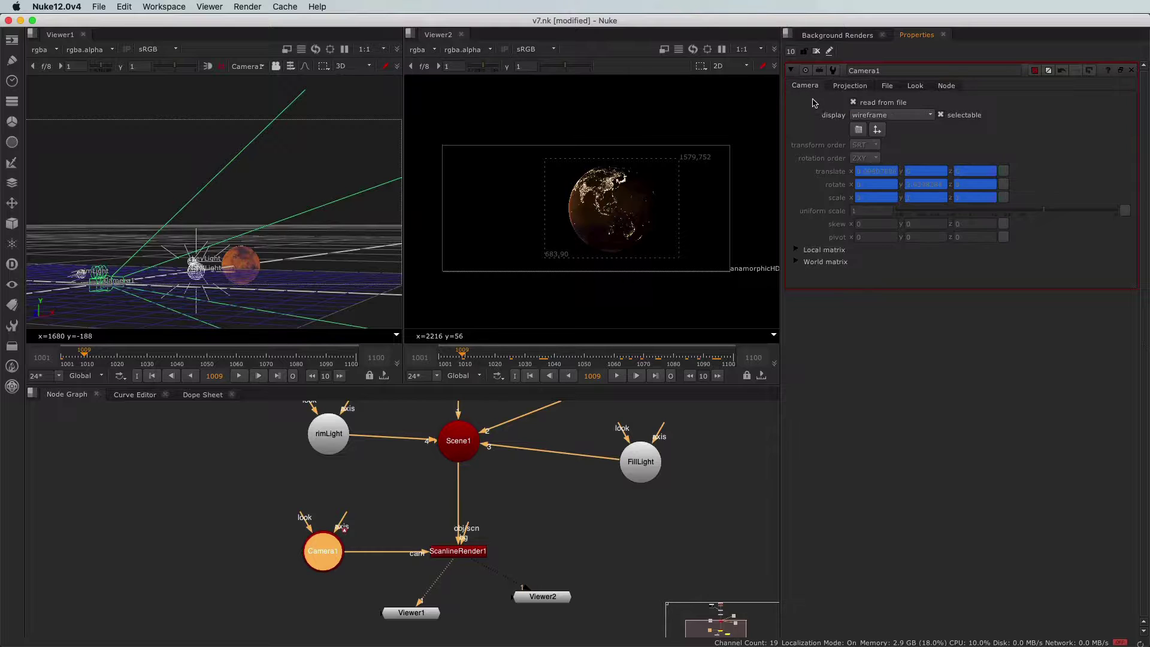
click(853, 102)
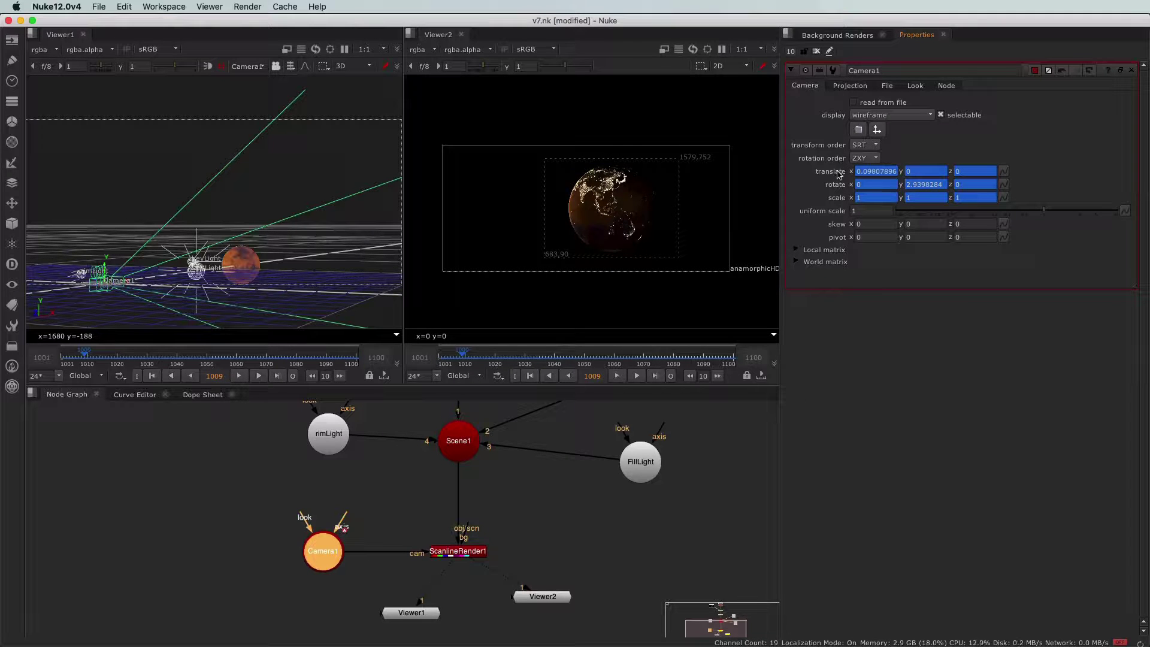
click(853, 103)
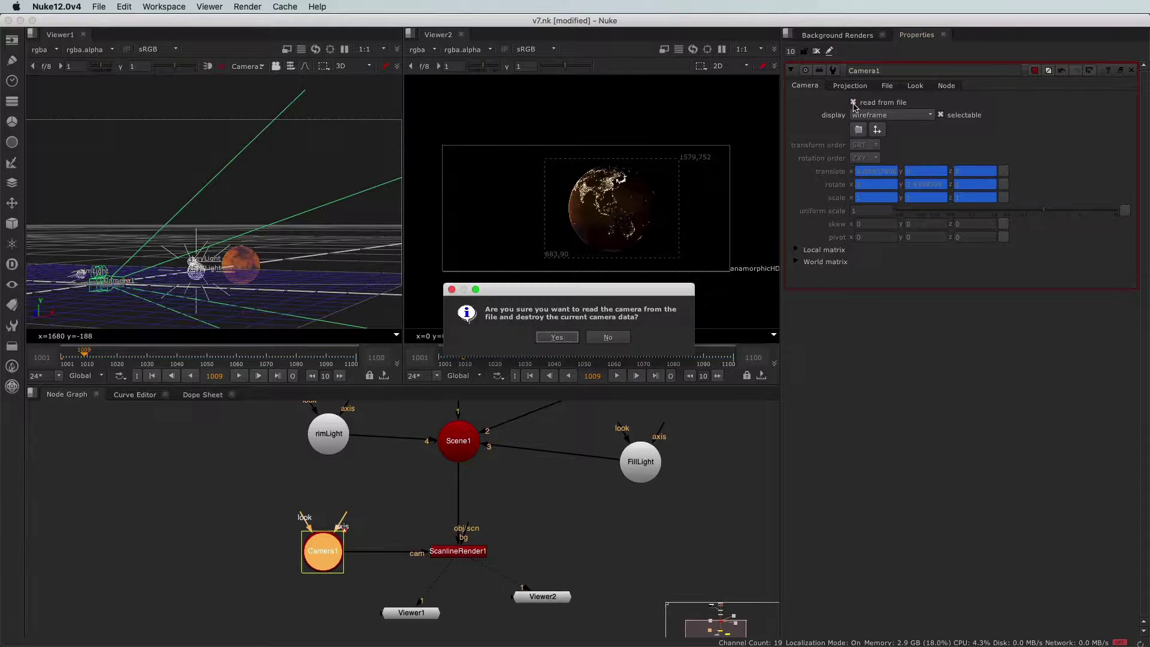
click(557, 338)
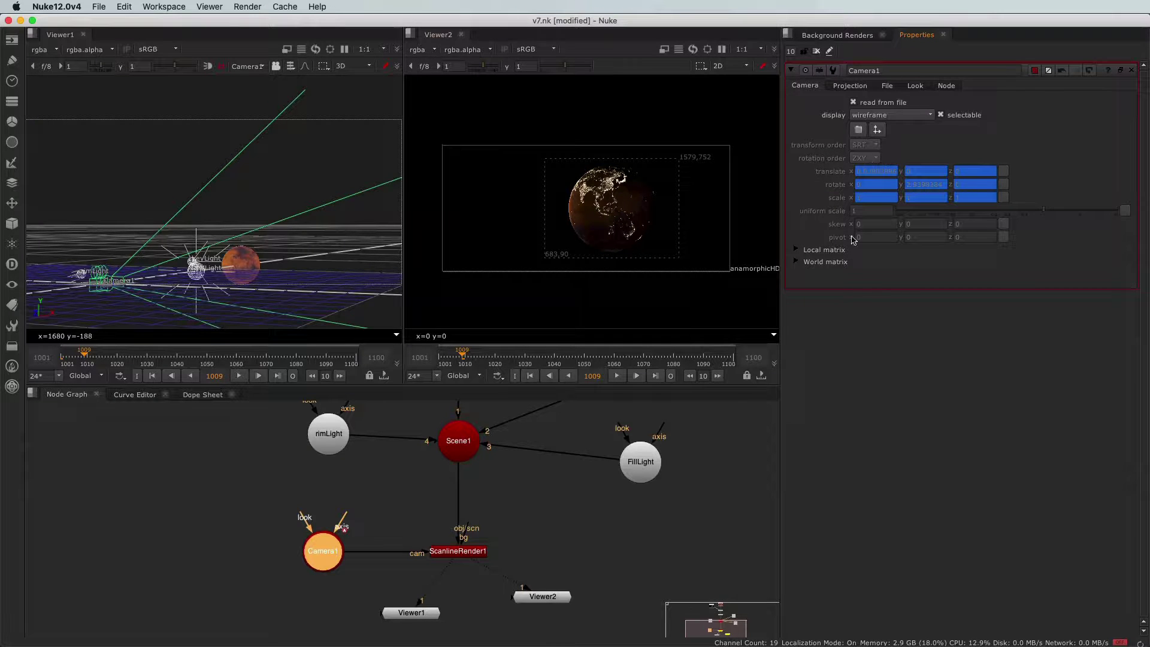
Scrub the timeline to frame 1033 and back to frame 1019 to check the imported camera motion.
click(156, 355)
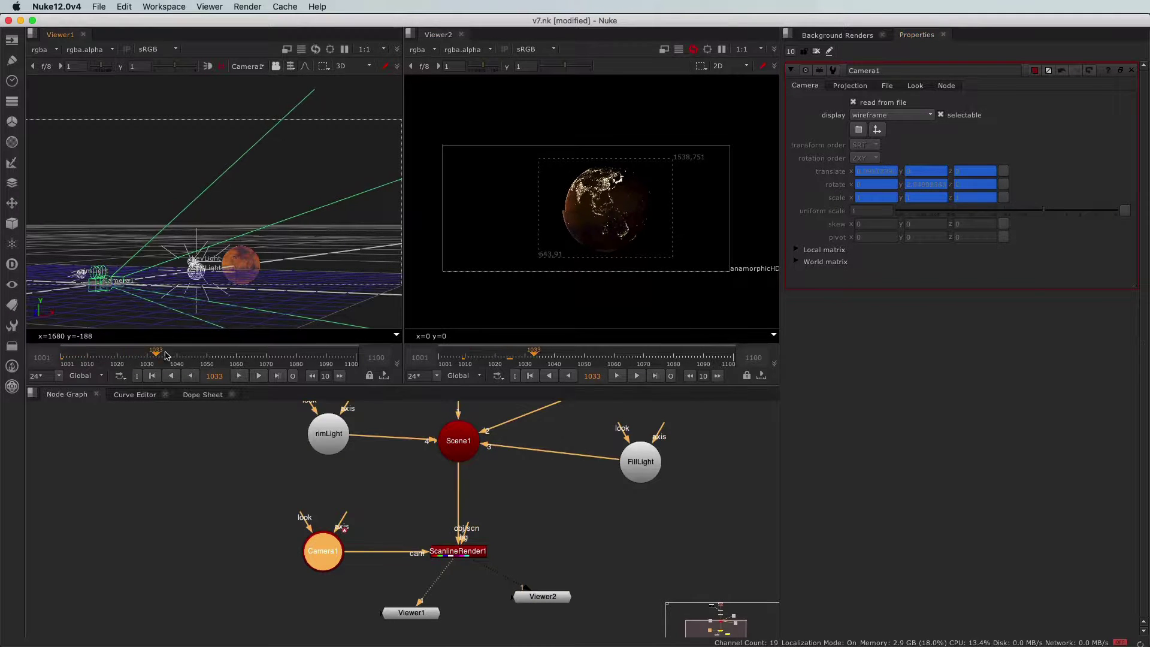
drag(166, 355, 114, 362)
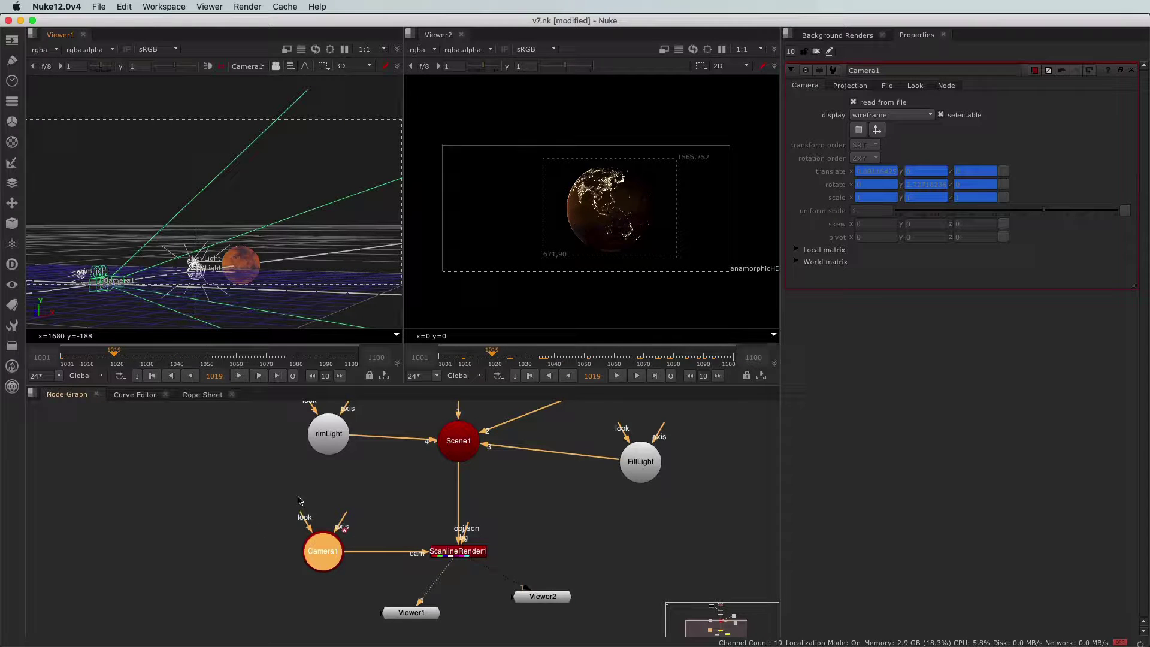
Rename the Camera1 node to Shotcam.
click(334, 551)
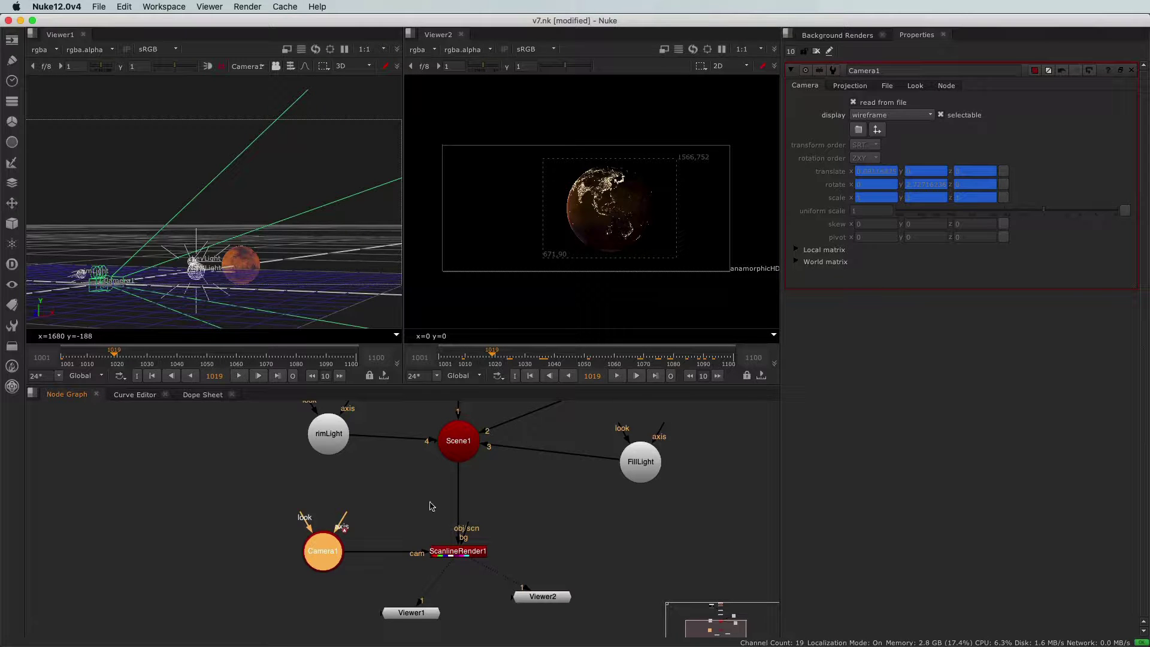
click(887, 70)
key(super+a)
text(Shot)
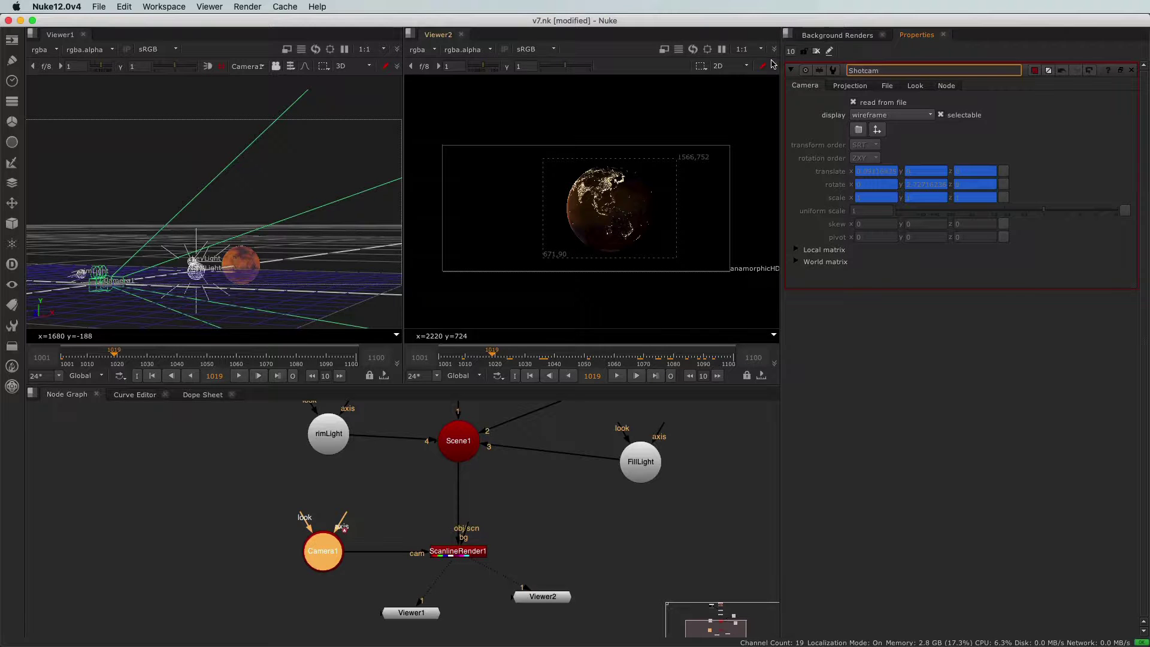
click(324, 490)
Move the Shotcam node farther away from ScanlineRender1 in the node graph, keeping it level with the render node.
scroll(322, 491, down, 6)
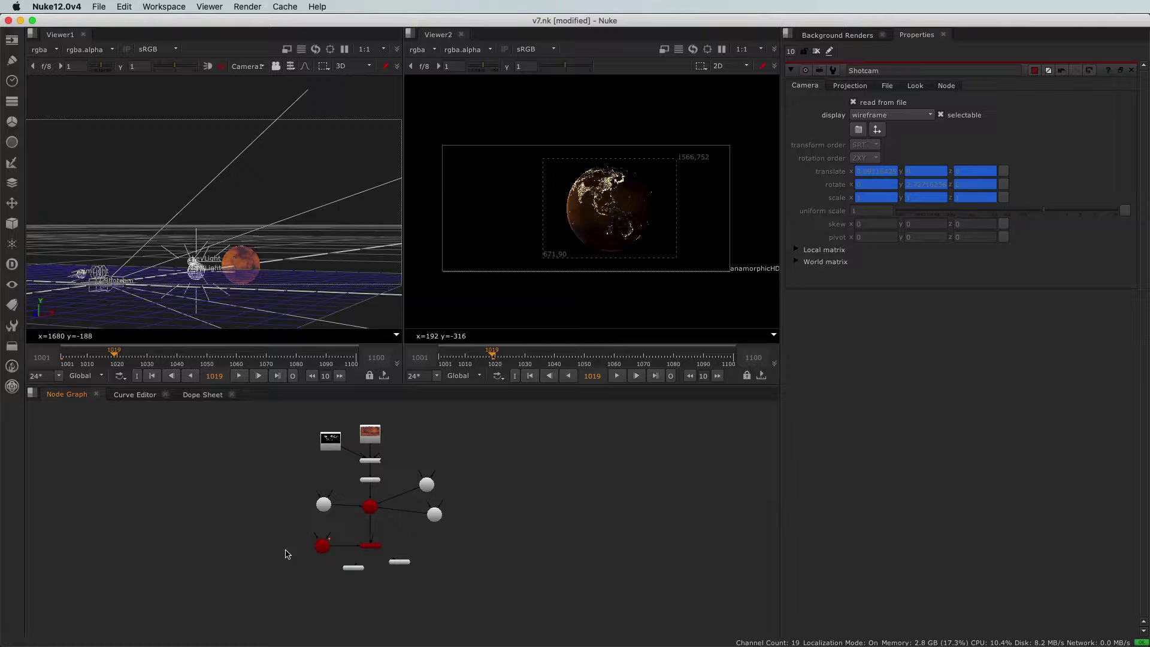
middle_drag(285, 549, 288, 543)
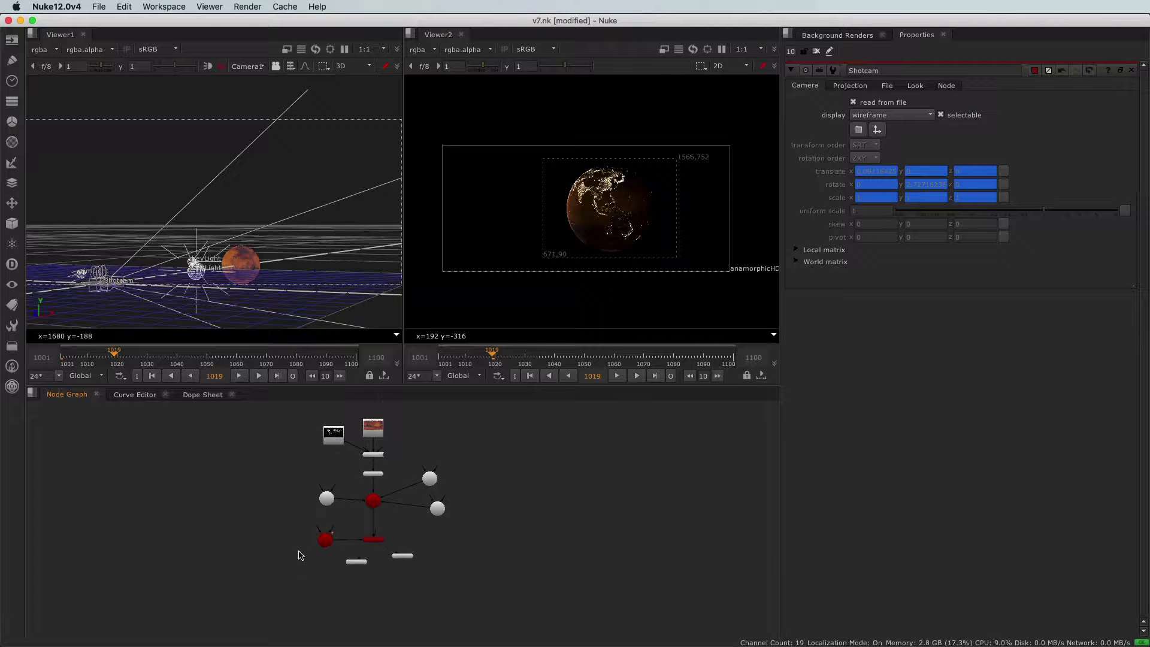
scroll(318, 557, up, 6)
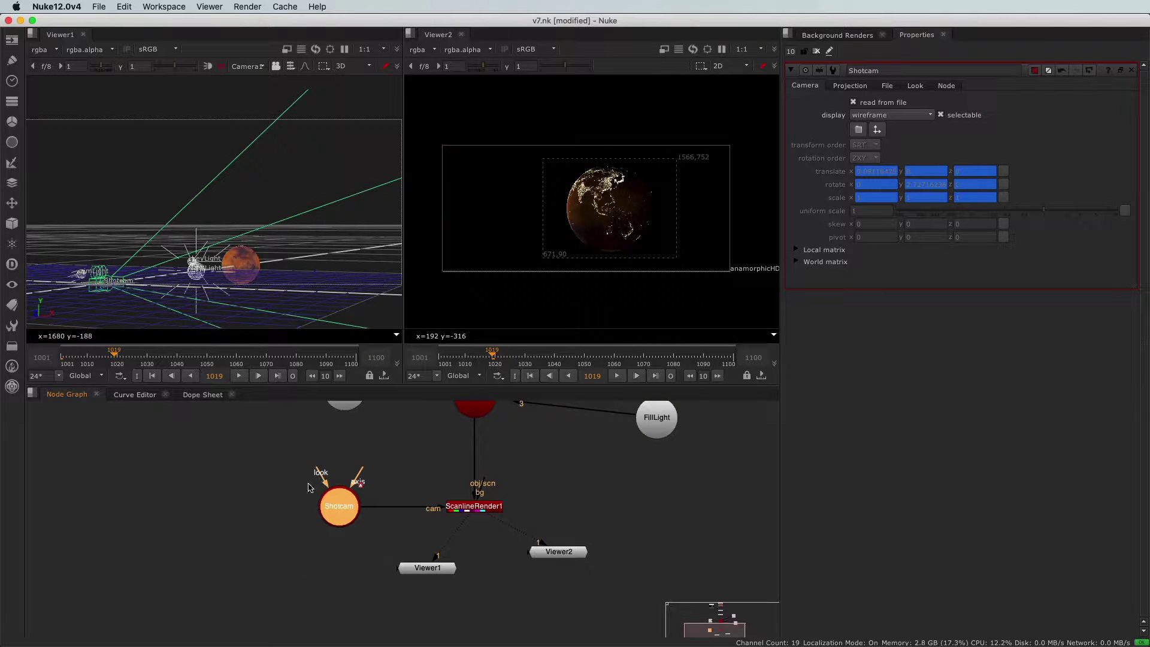
drag(345, 514, 224, 507)
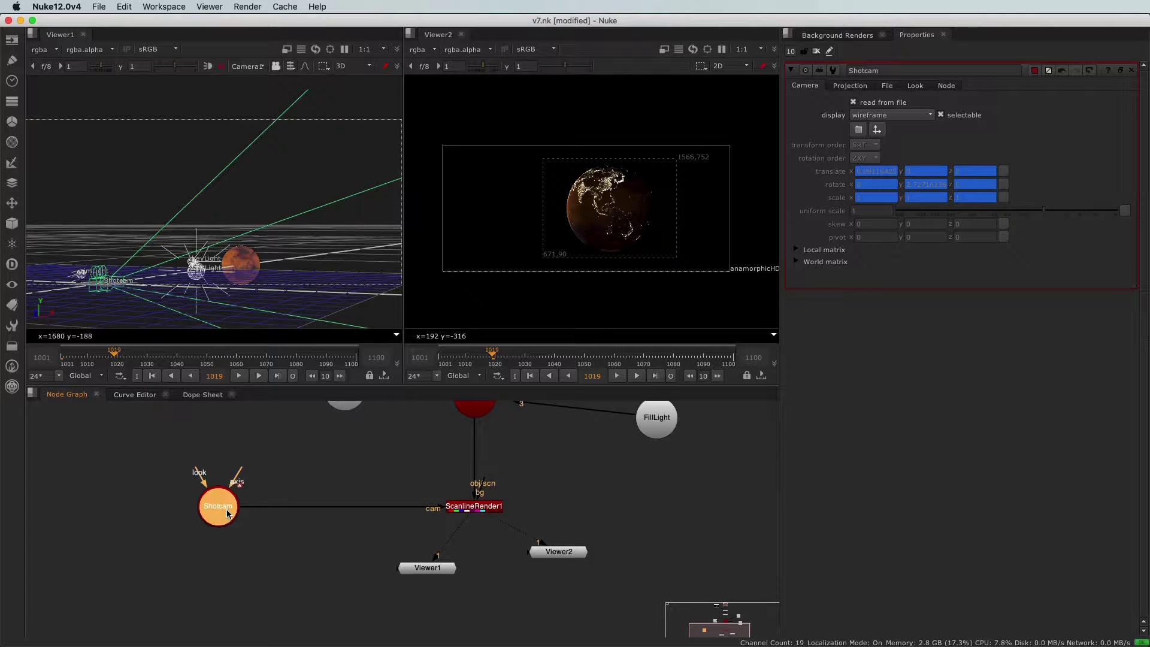
scroll(289, 575, down, 5)
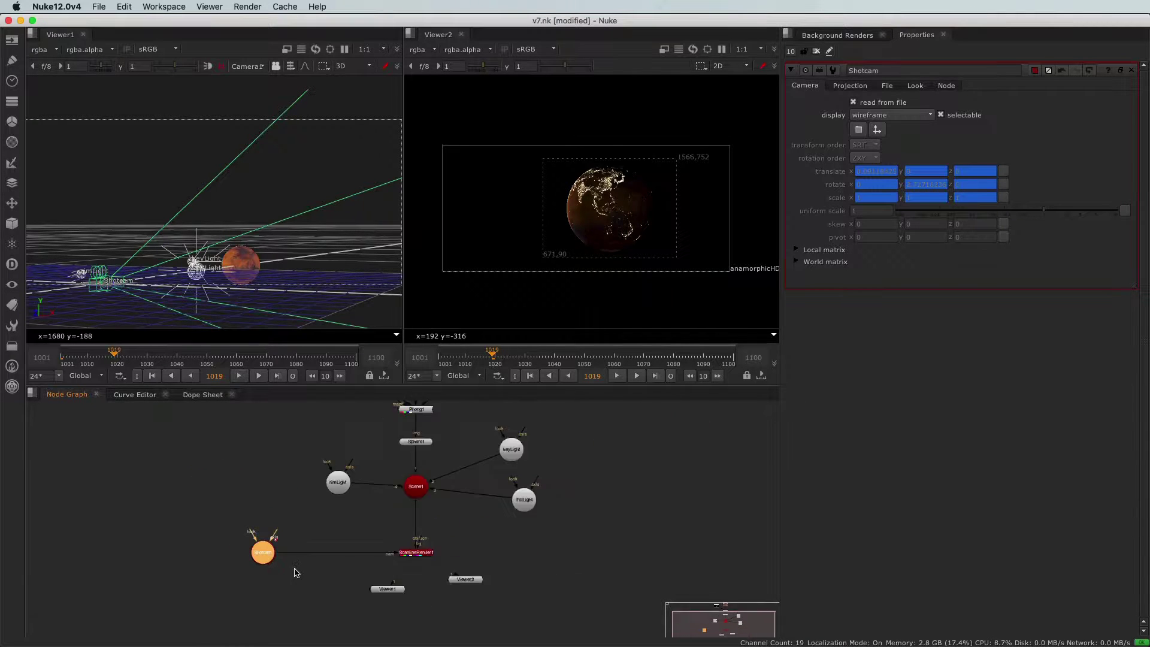
middle_drag(333, 519, 335, 556)
click(319, 528)
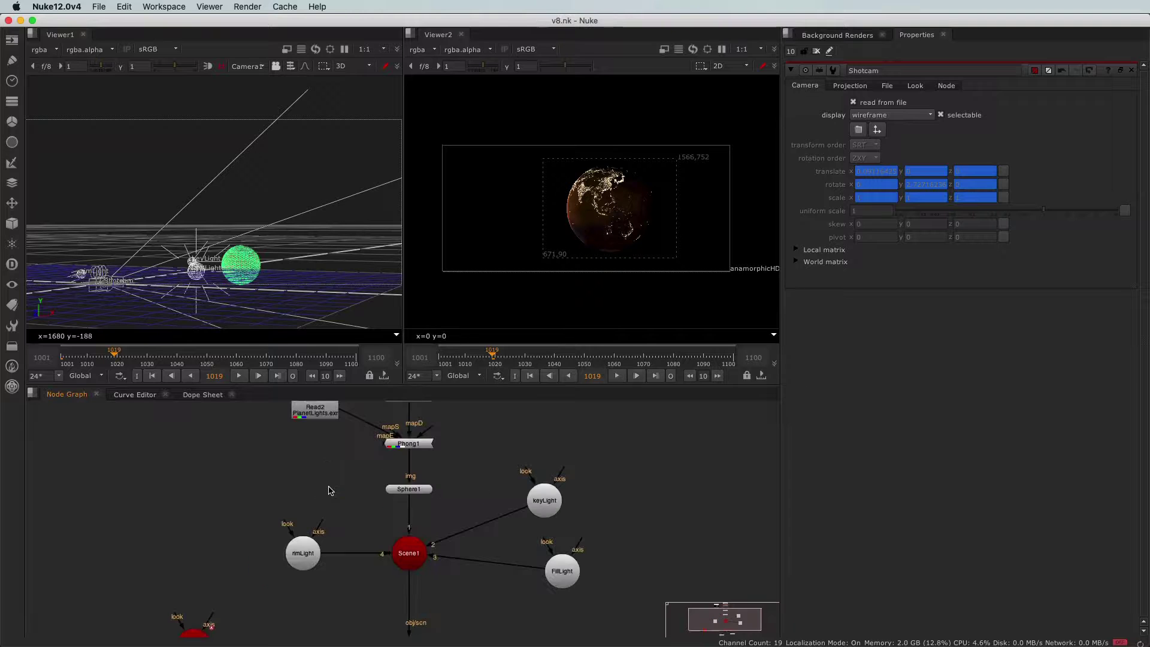
Move the Sphere1 node closer to Phong1 in the node graph.
scroll(331, 496, down, 3)
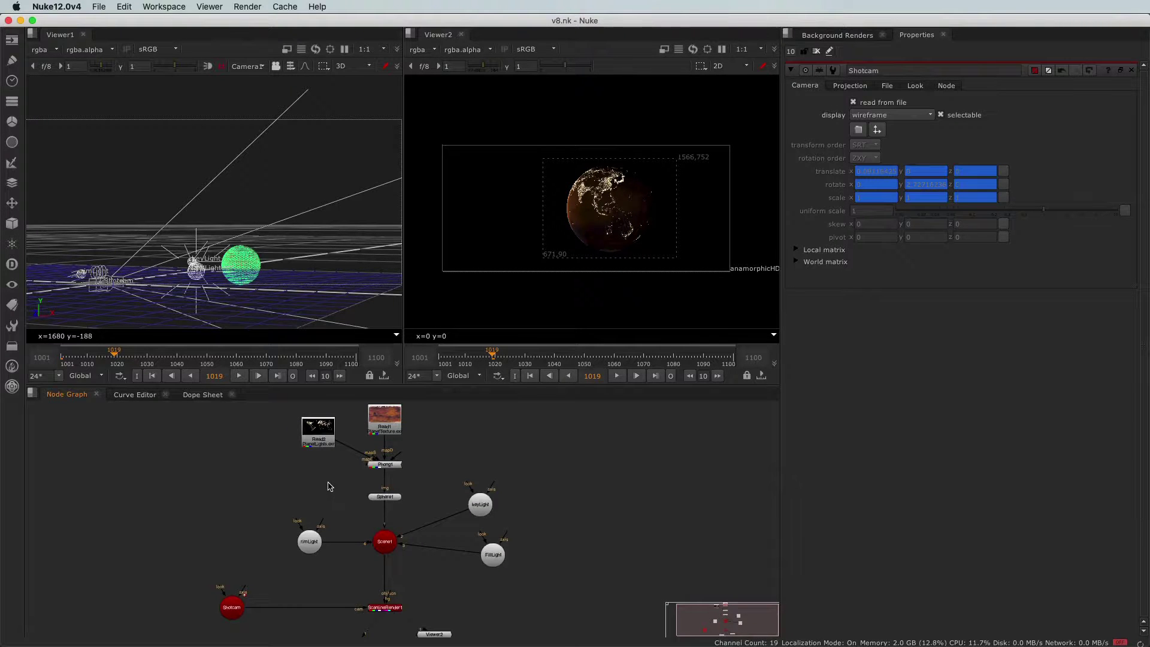
scroll(330, 494, up, 1)
scroll(351, 502, up, 4)
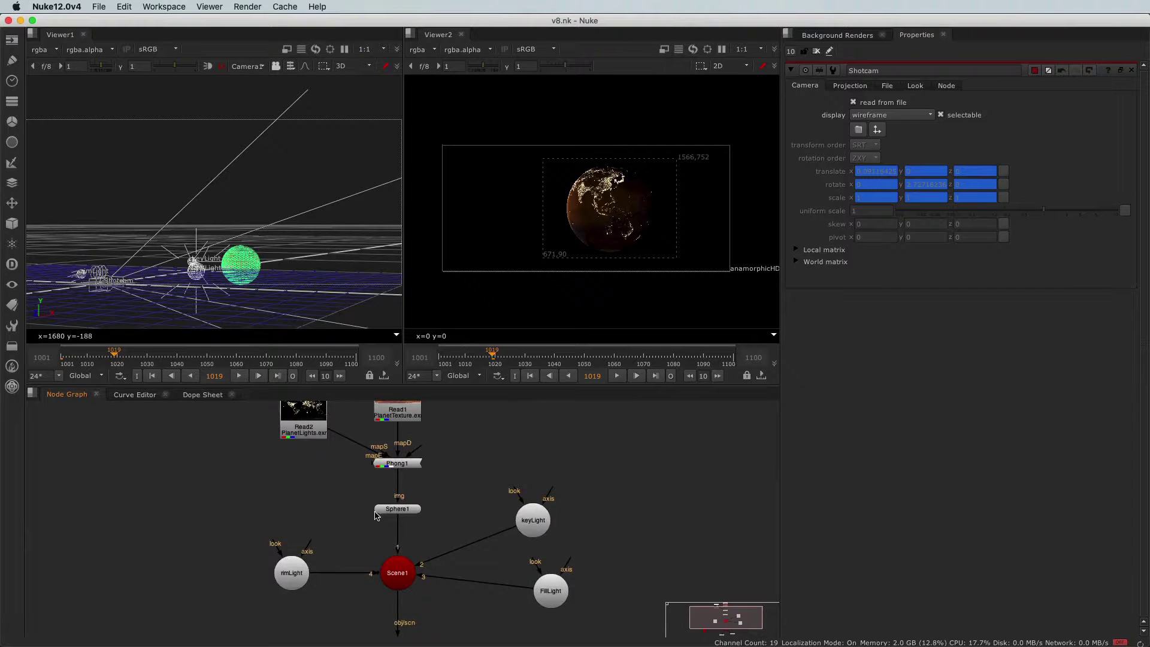
drag(389, 513, 388, 496)
middle_drag(359, 520, 343, 539)
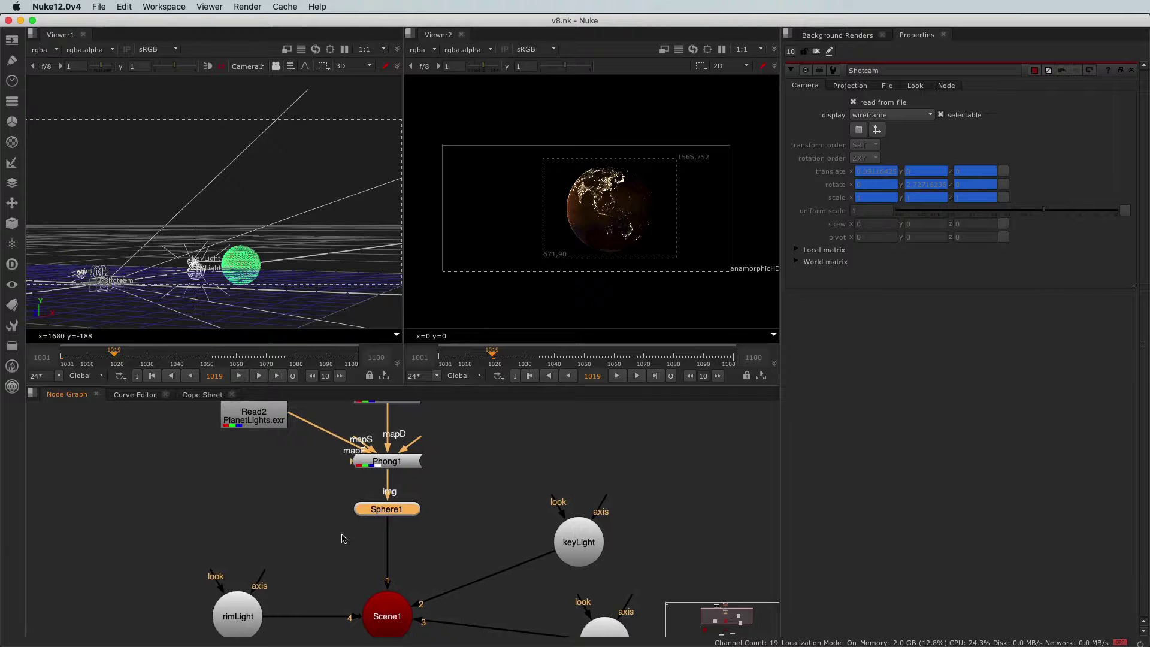
Review the node network from the Phong1 shader and its texture reads down to Scene1, Shotcam and ScanlineRender1.
click(368, 467)
middle_drag(274, 450, 266, 509)
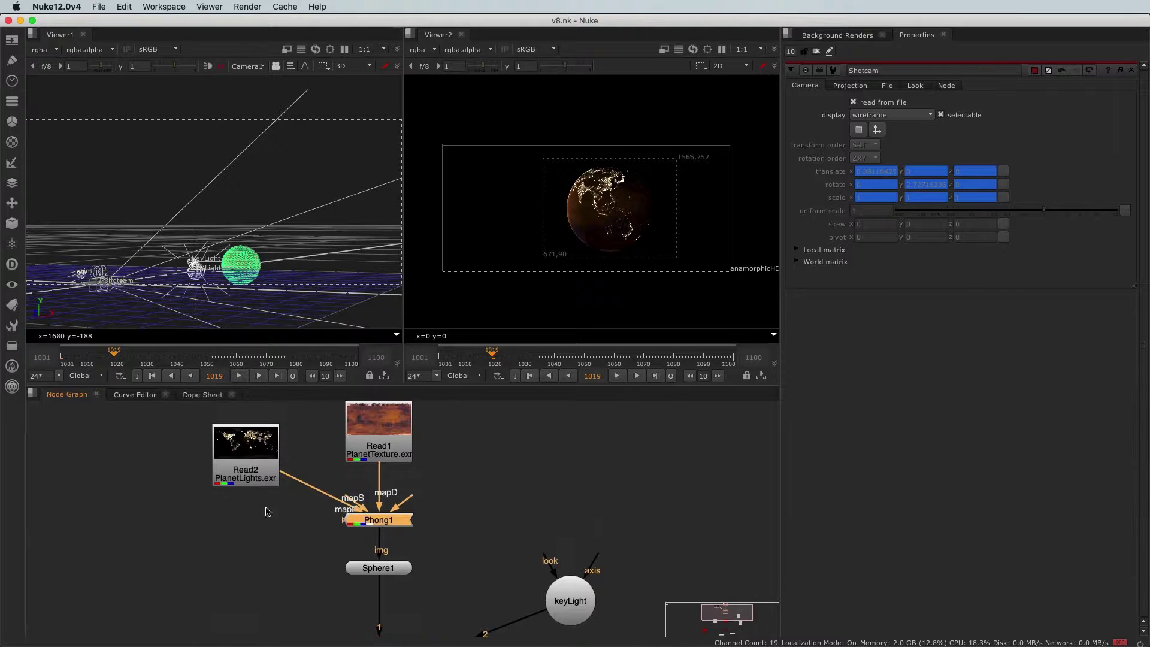
scroll(323, 498, down, 8)
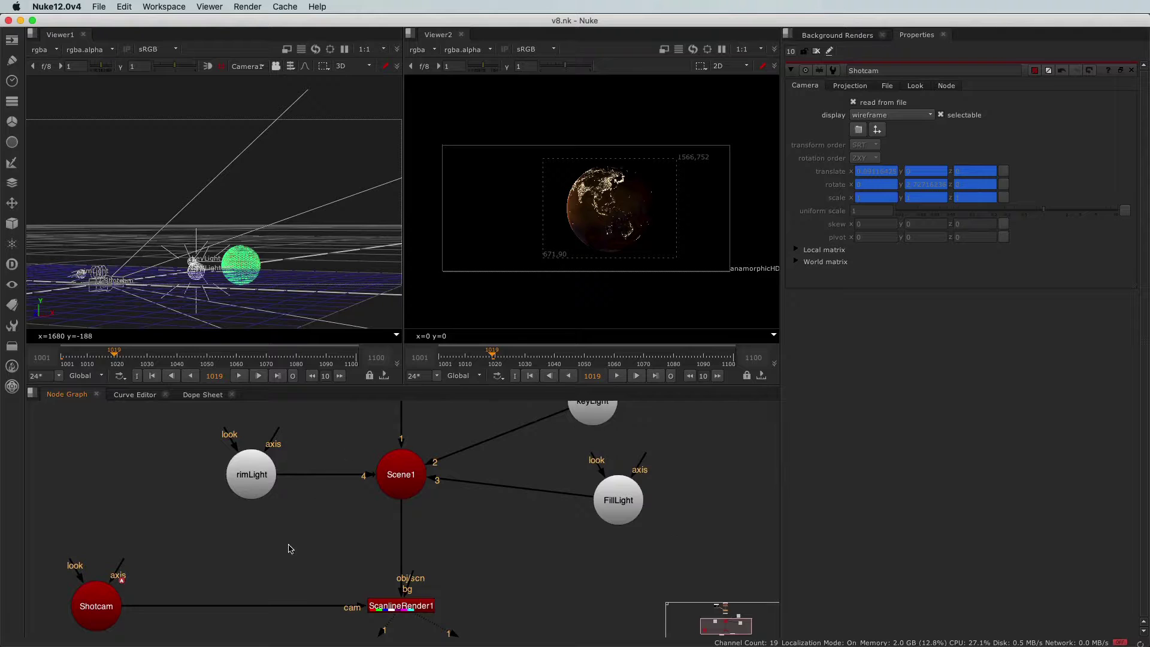
middle_drag(290, 549, 329, 505)
click(424, 557)
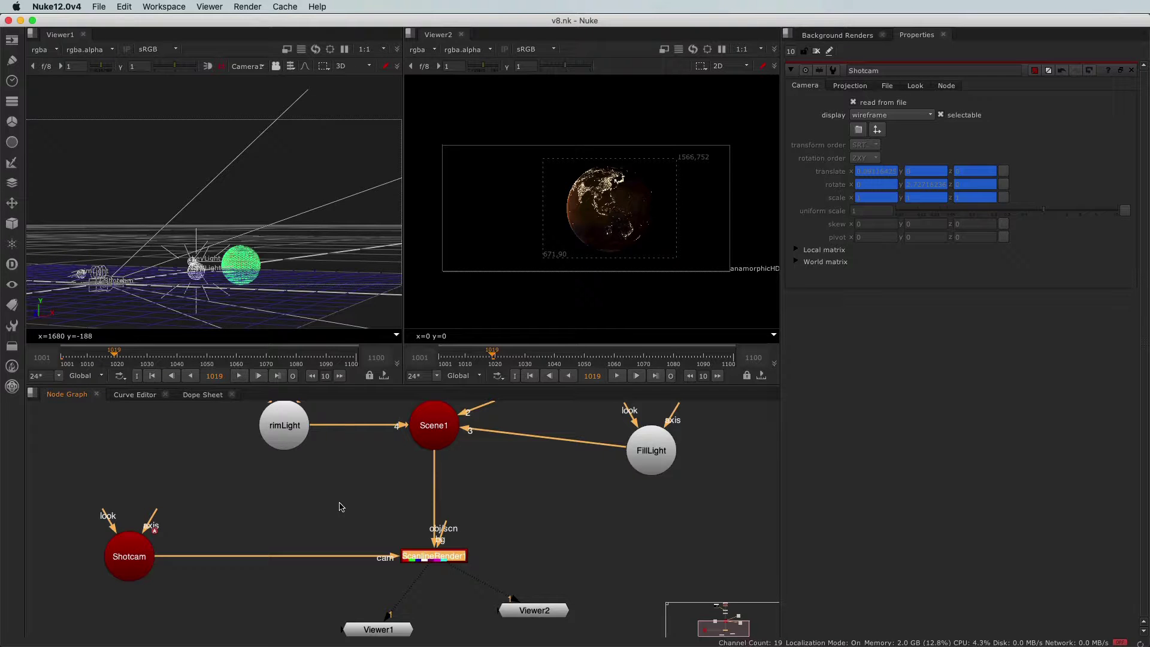
scroll(337, 496, down, 6)
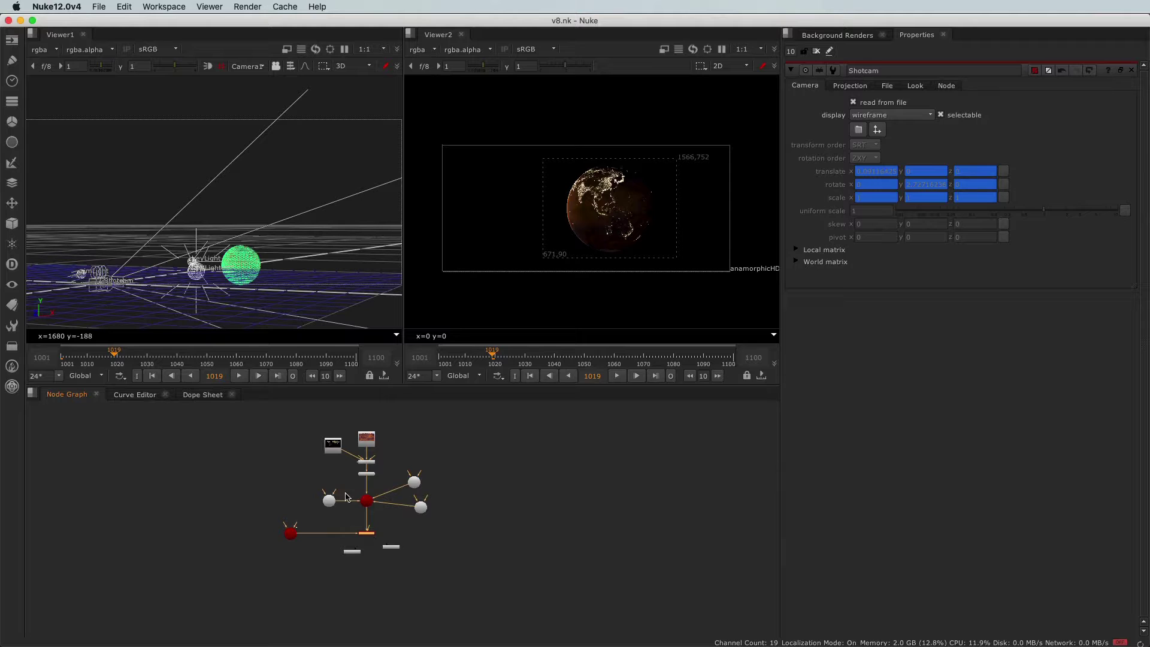
scroll(360, 476, up, 5)
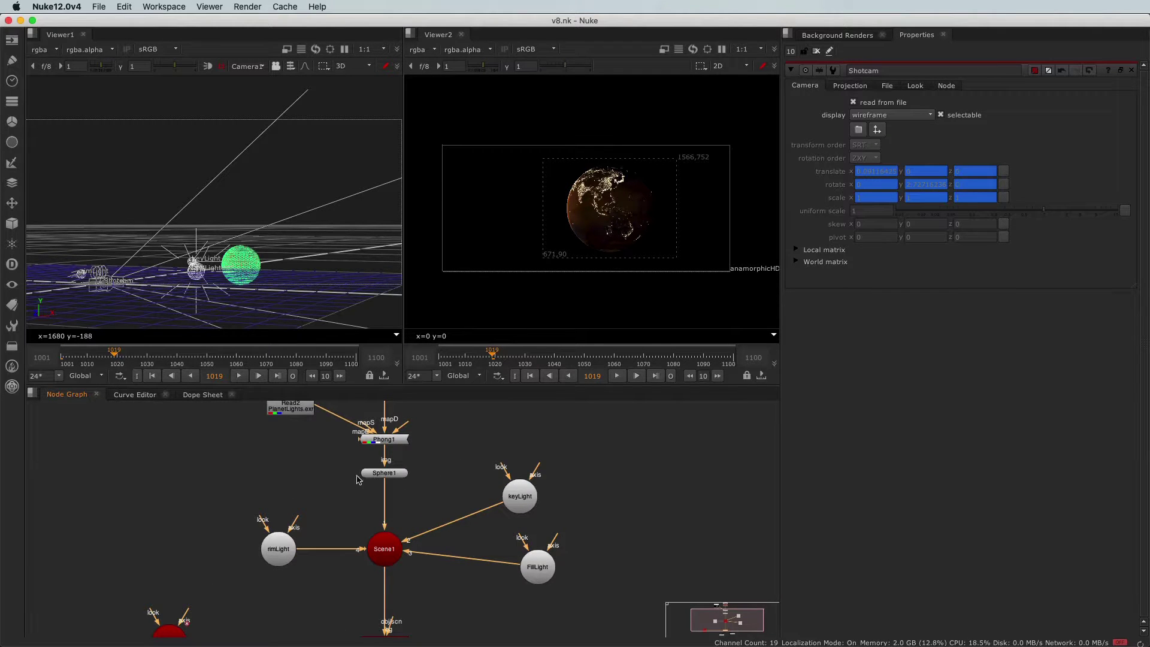
middle_drag(333, 467, 359, 516)
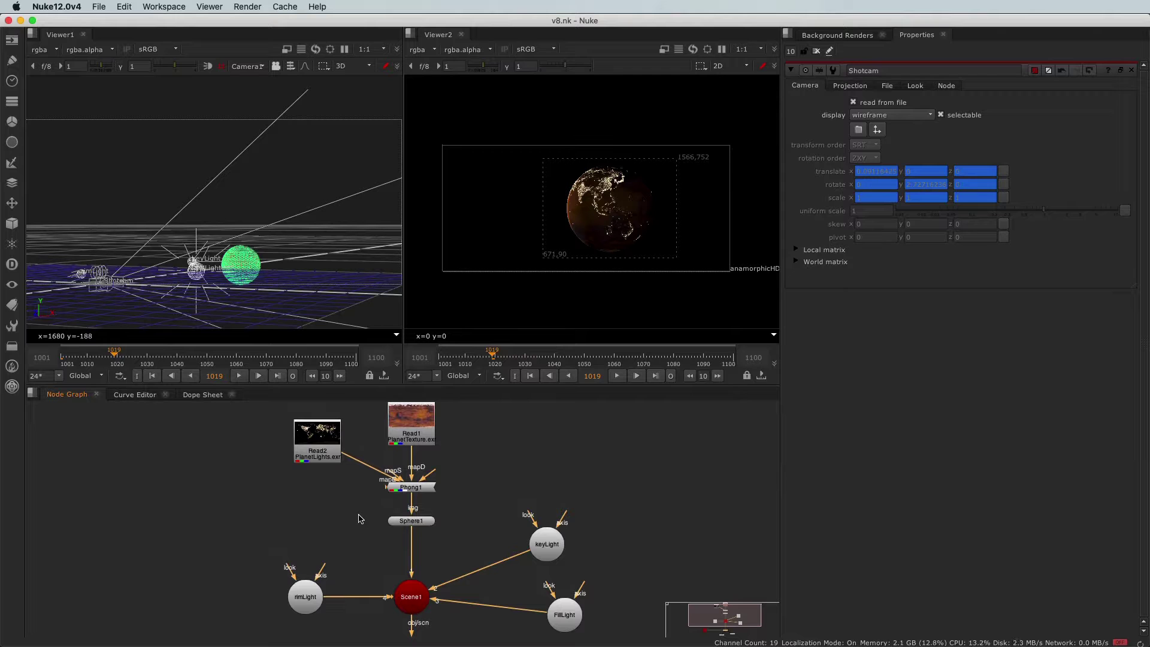
Switch to Safari, look over the image results for "free planet texture maps", and return to Nuke.
key(super+Tab)
key(super+Tab)
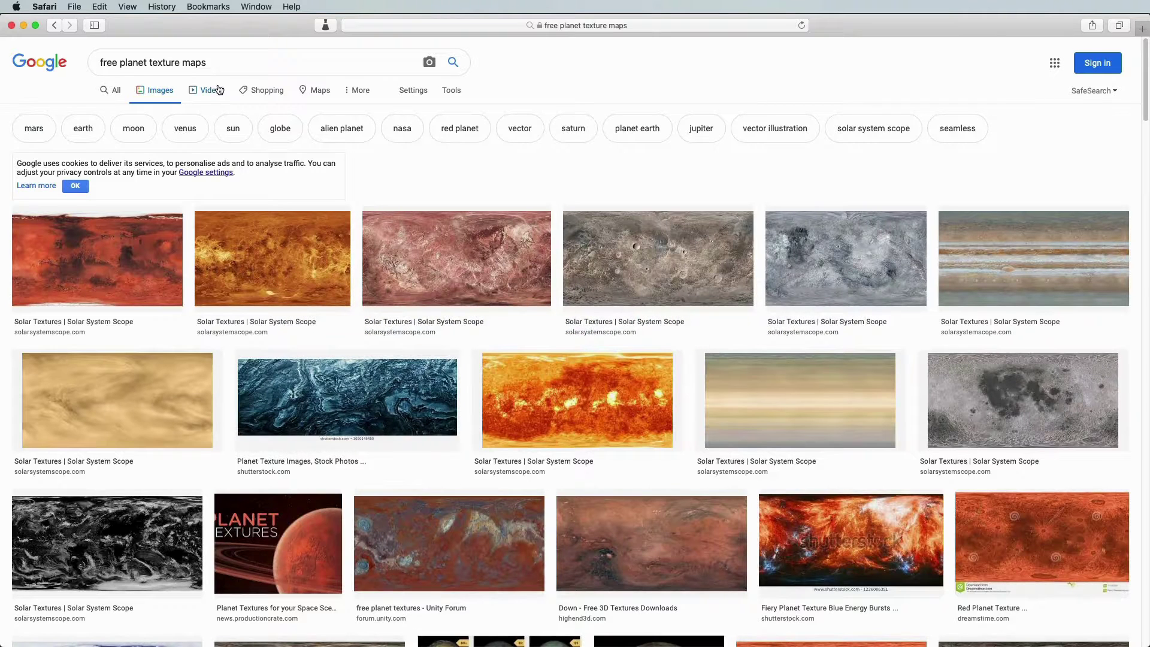
click(216, 65)
triple_click(216, 66)
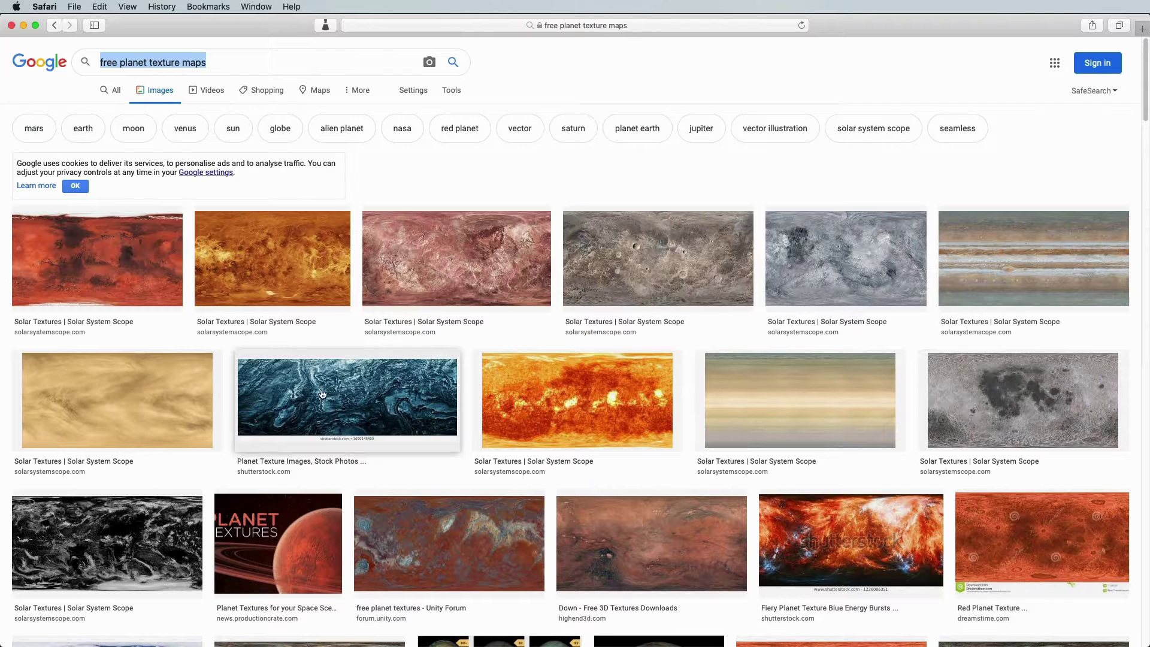
key(super+Tab)
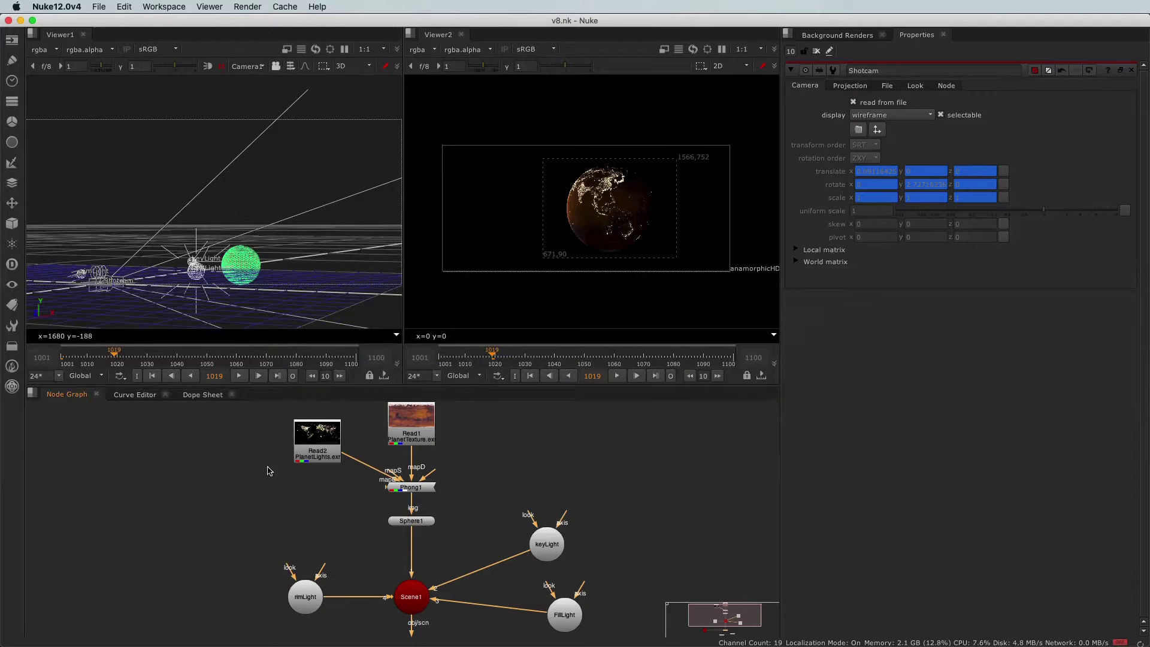
Examine how the PlanetTexture and PlanetLights reads feed Phong1 and Sphere1, and compare them with the rendered planet.
scroll(273, 463, up, 3)
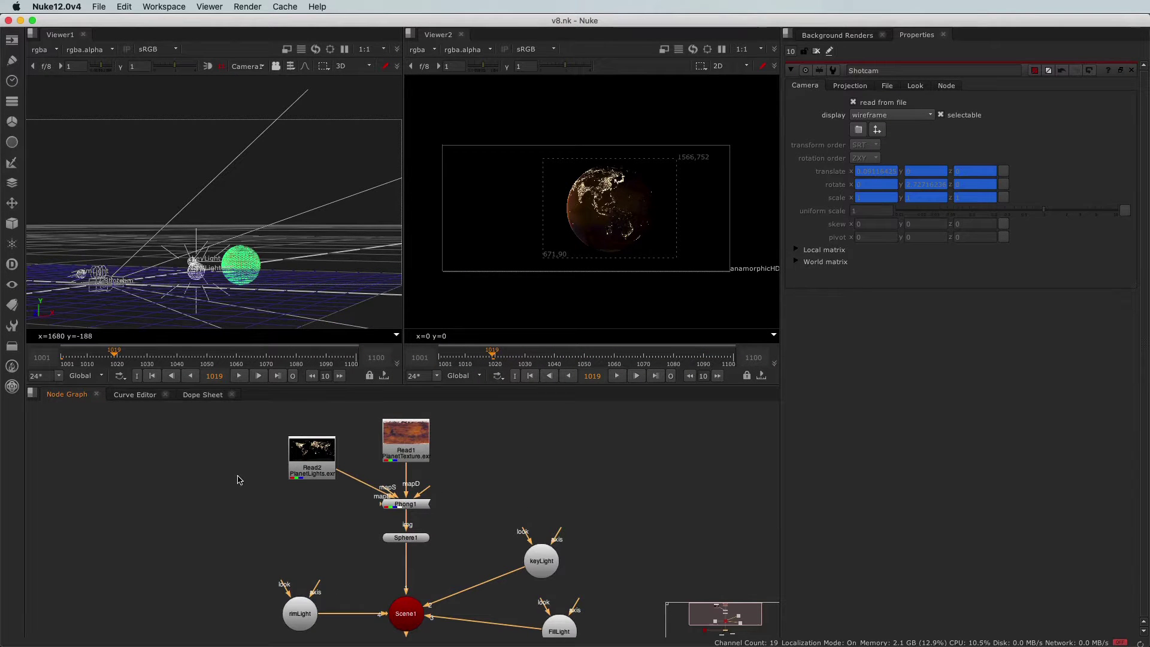
scroll(572, 462, right, 3)
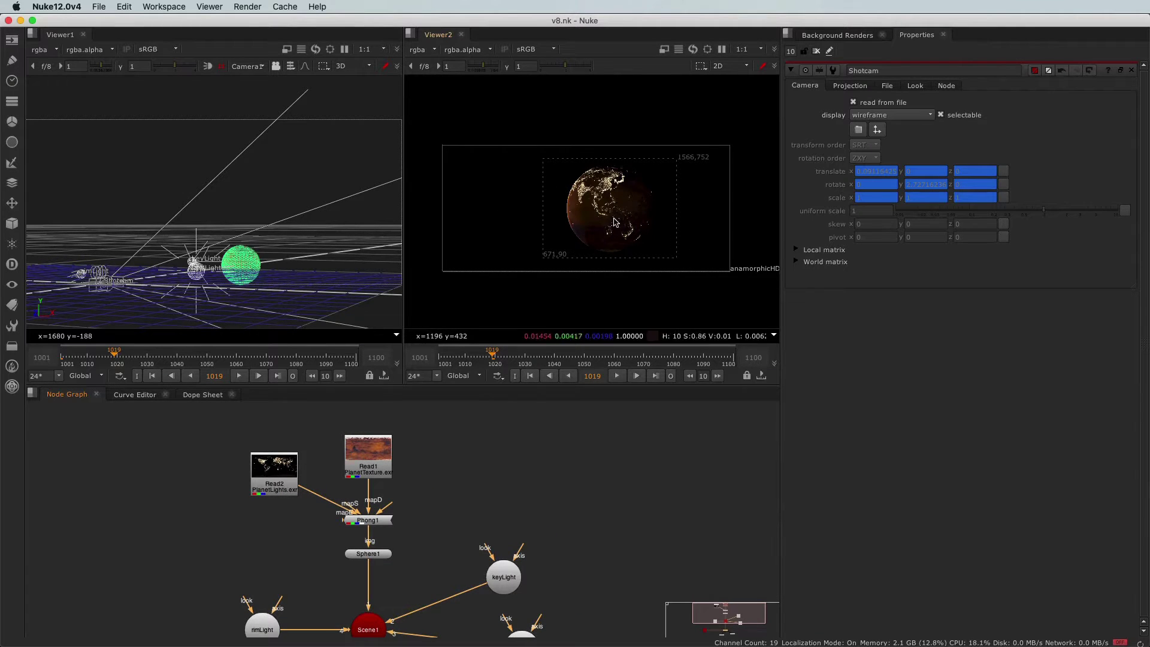
scroll(485, 511, up, 2)
scroll(505, 488, up, 1)
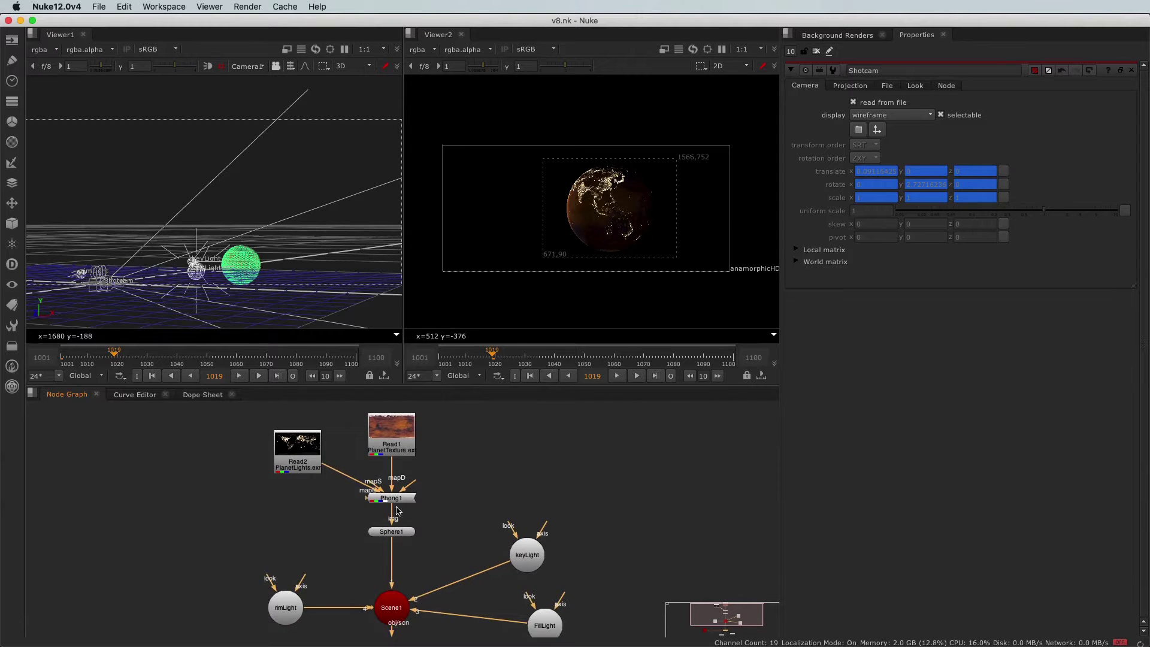
scroll(343, 485, up, 1)
scroll(378, 502, up, 1)
scroll(415, 508, up, 1)
click(416, 509)
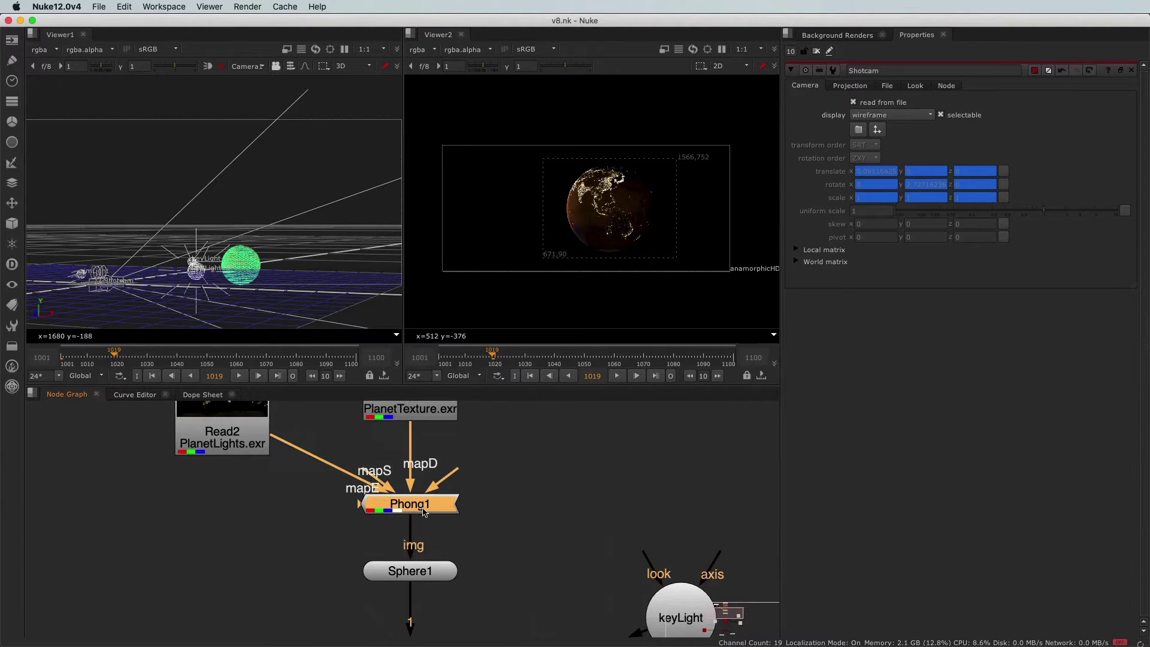
scroll(428, 512, down, 2)
scroll(461, 536, down, 3)
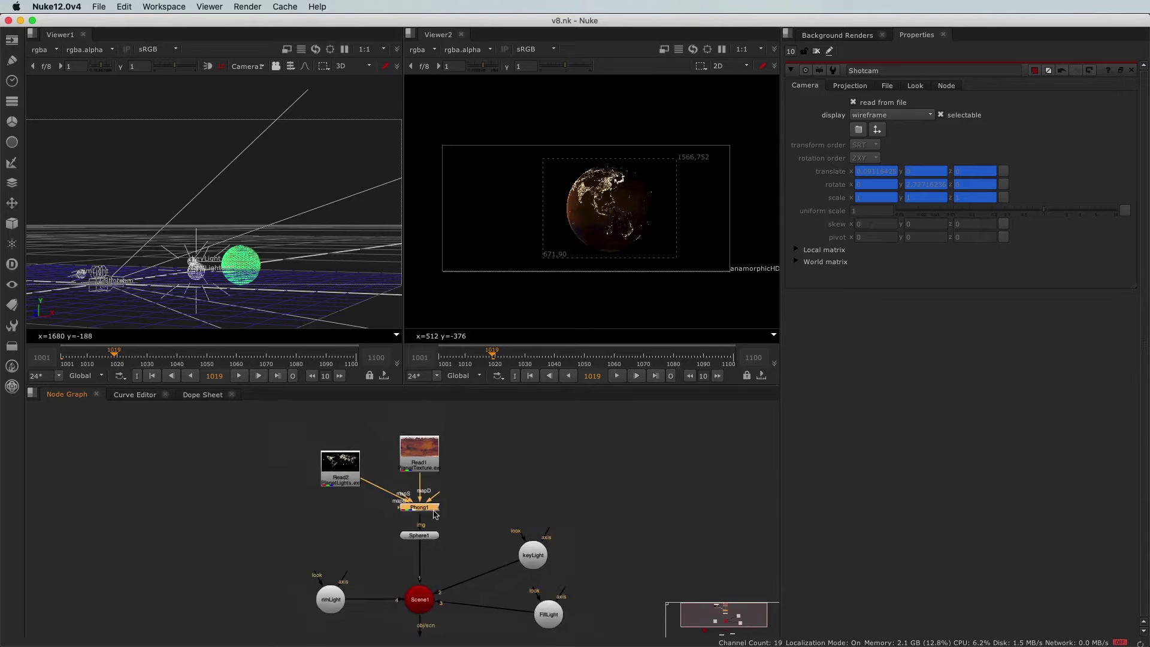
middle_drag(489, 511, 519, 511)
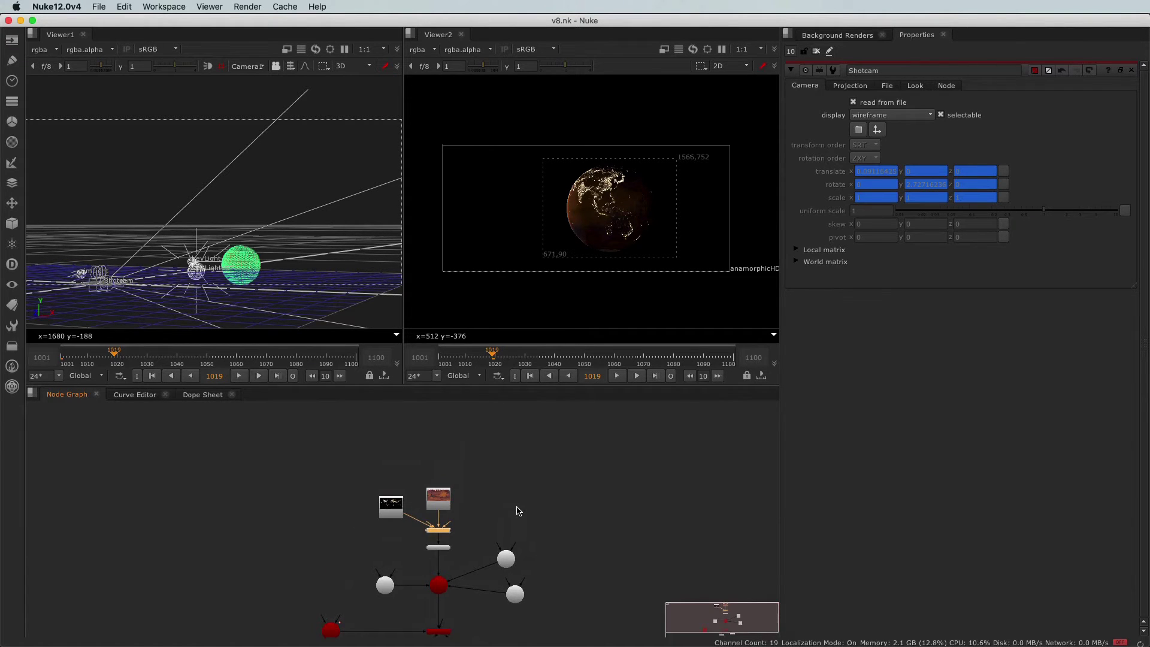
scroll(519, 511, up, 4)
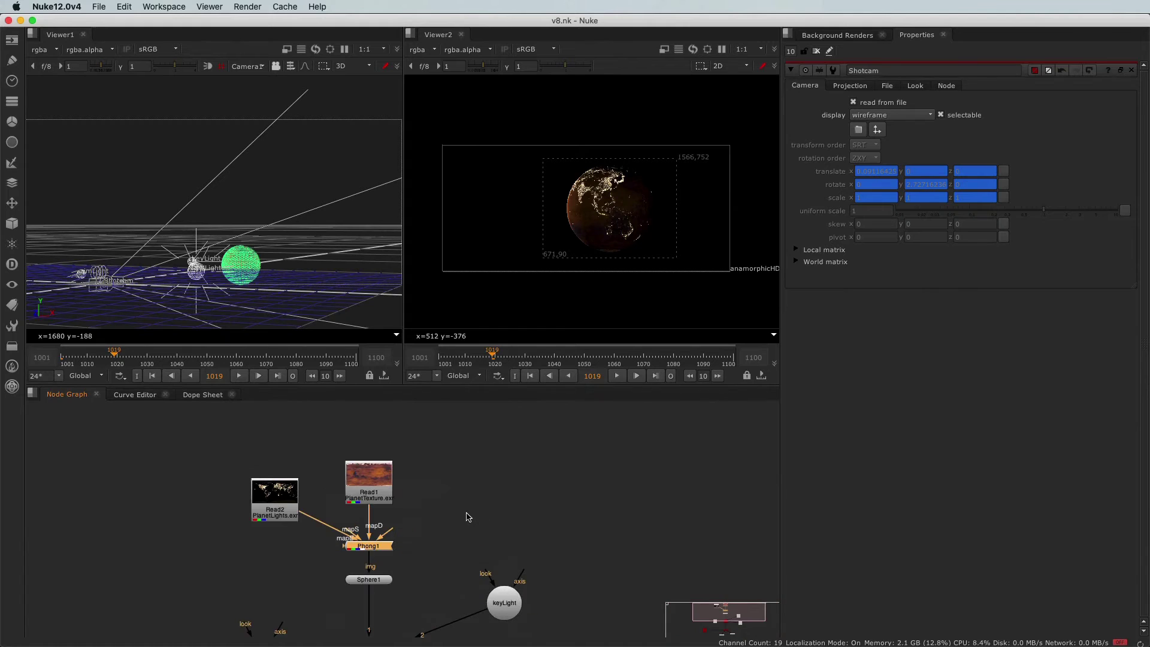
middle_drag(512, 498, 489, 498)
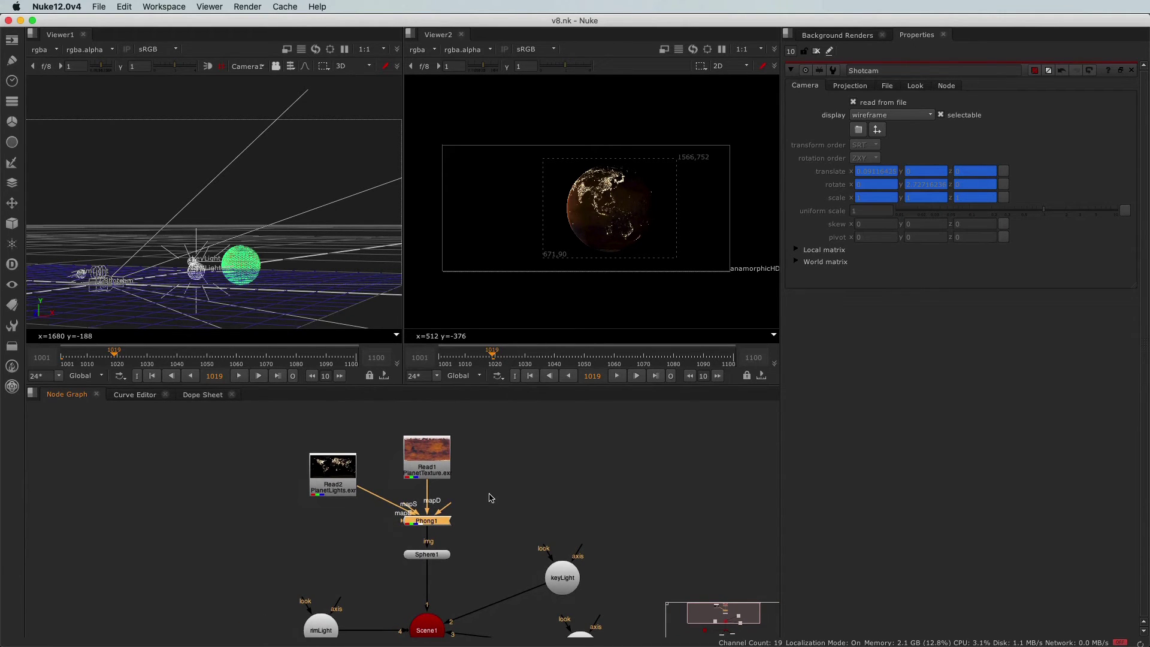